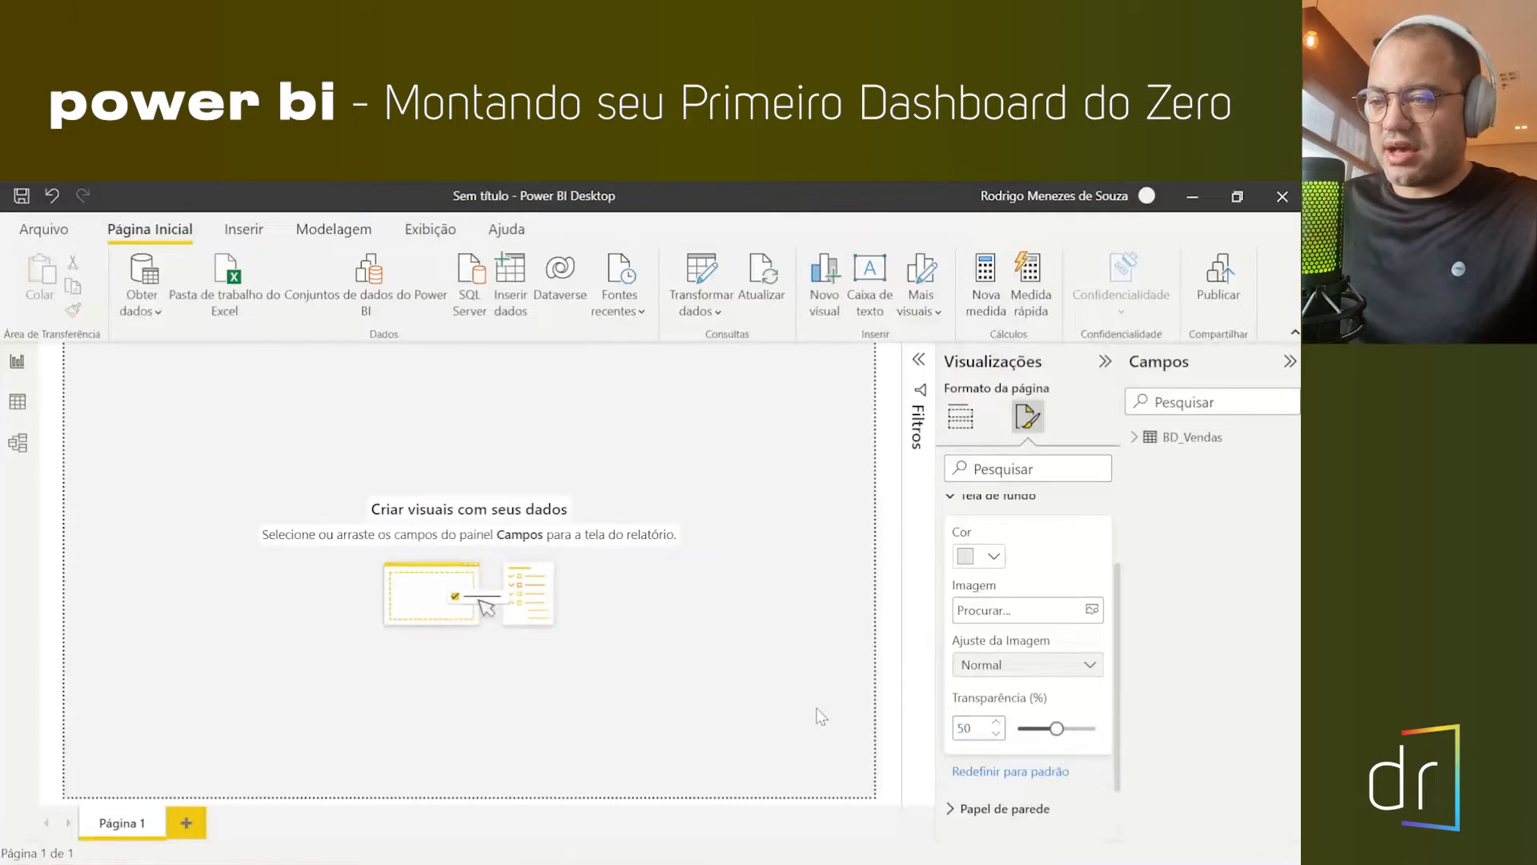
- Try transparency values of 100, 80 and 60% for the page's canvas background colour
text(100)
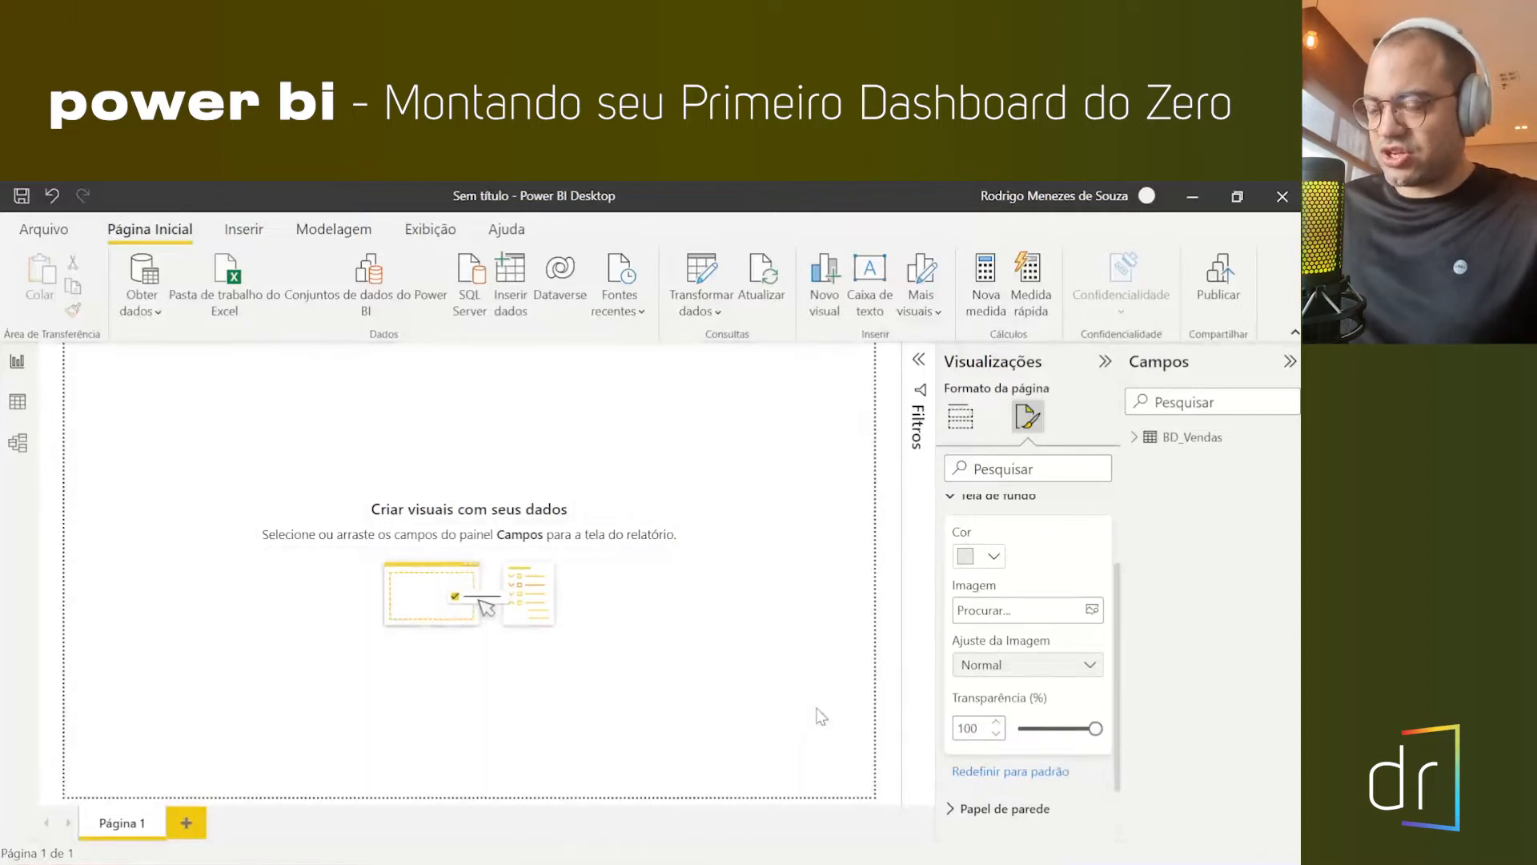
text(80)
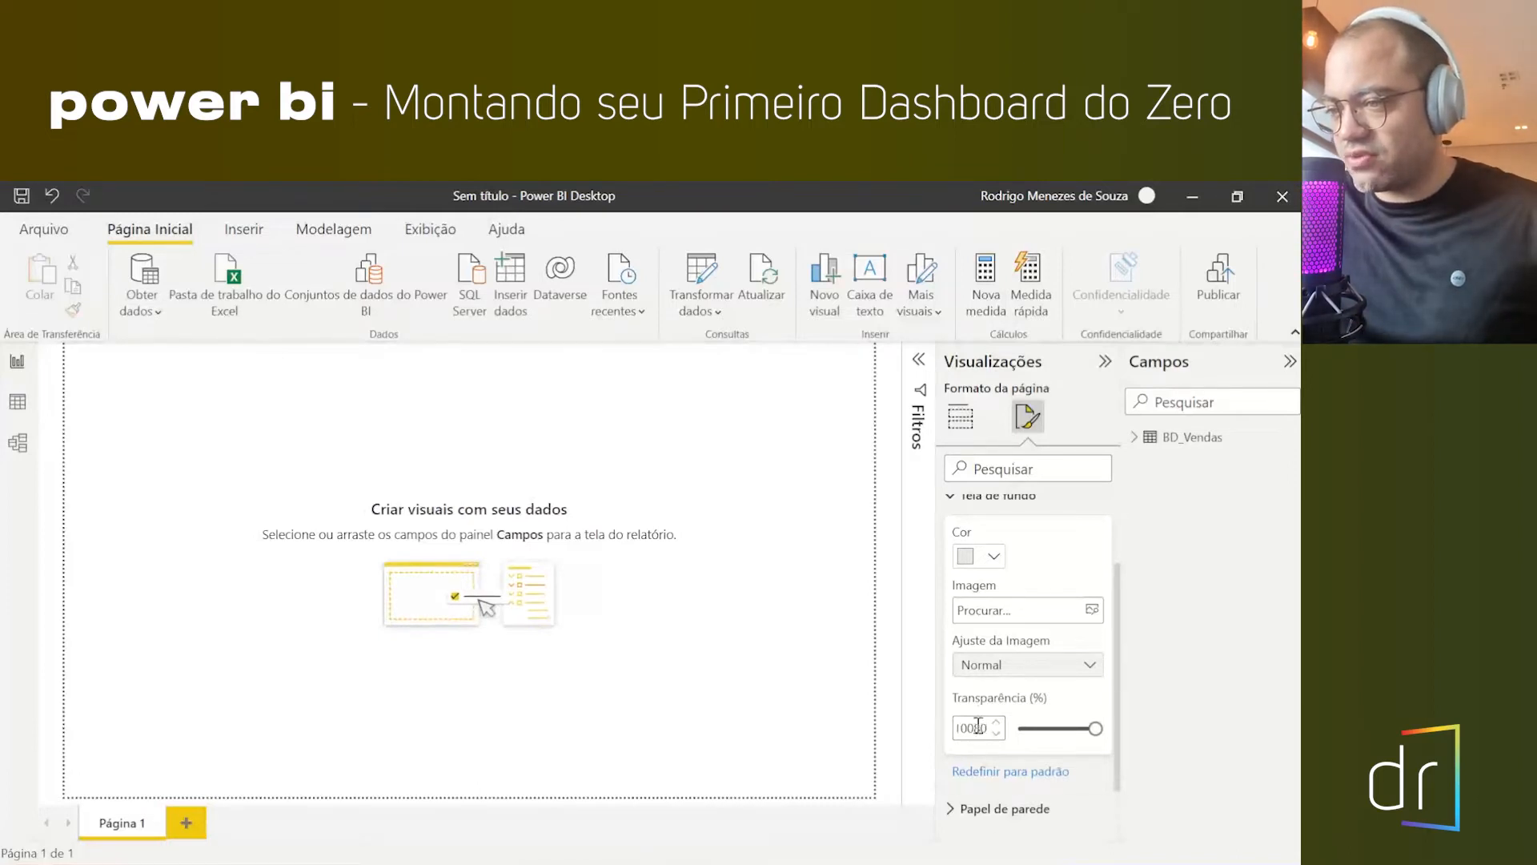
drag(973, 724, 950, 730)
key(BackSpace)
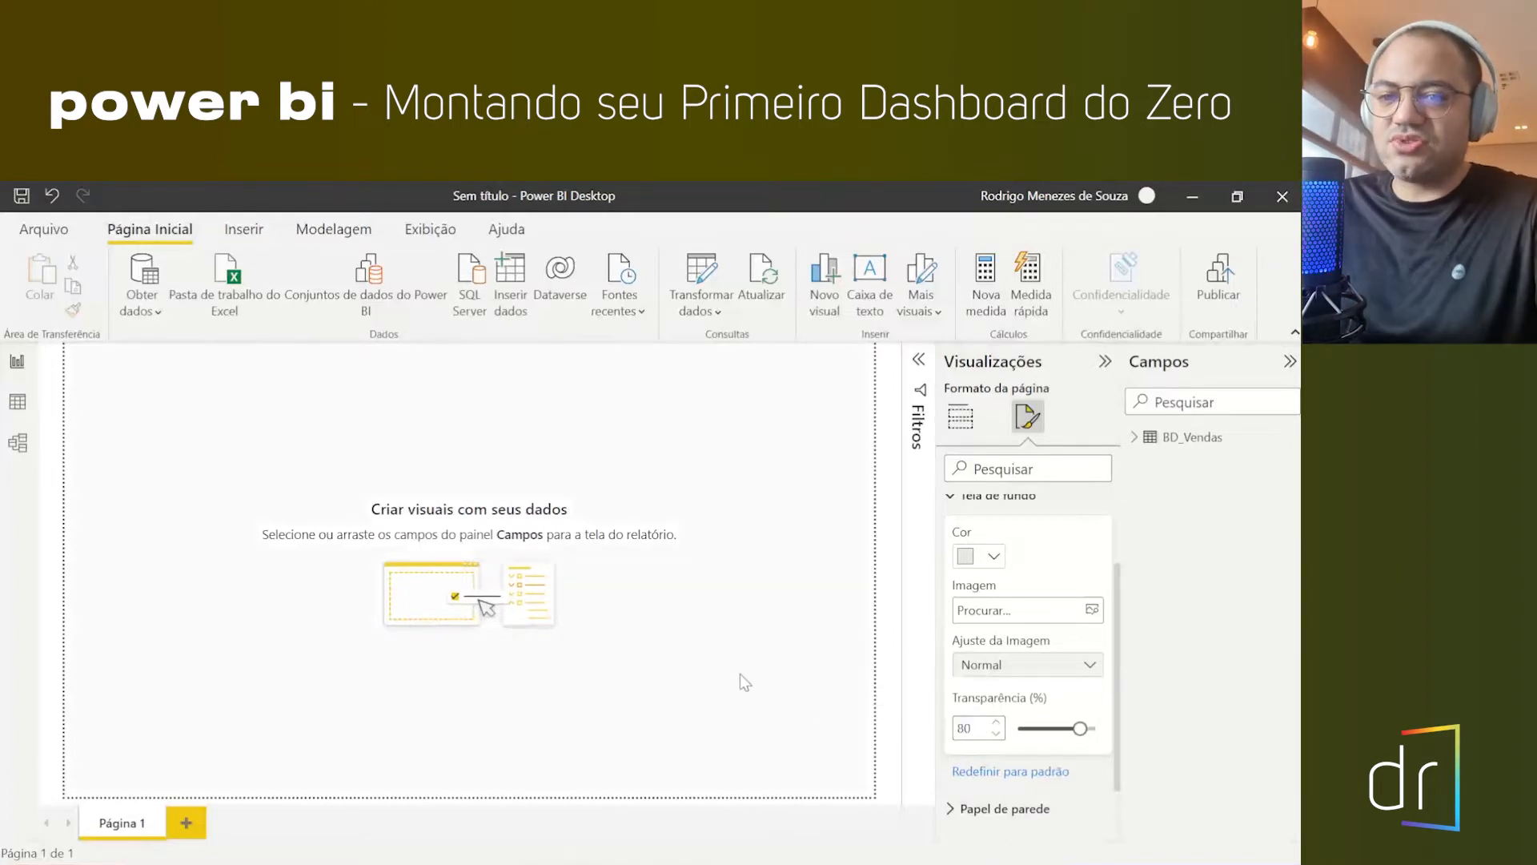
drag(981, 727, 961, 729)
text(60)
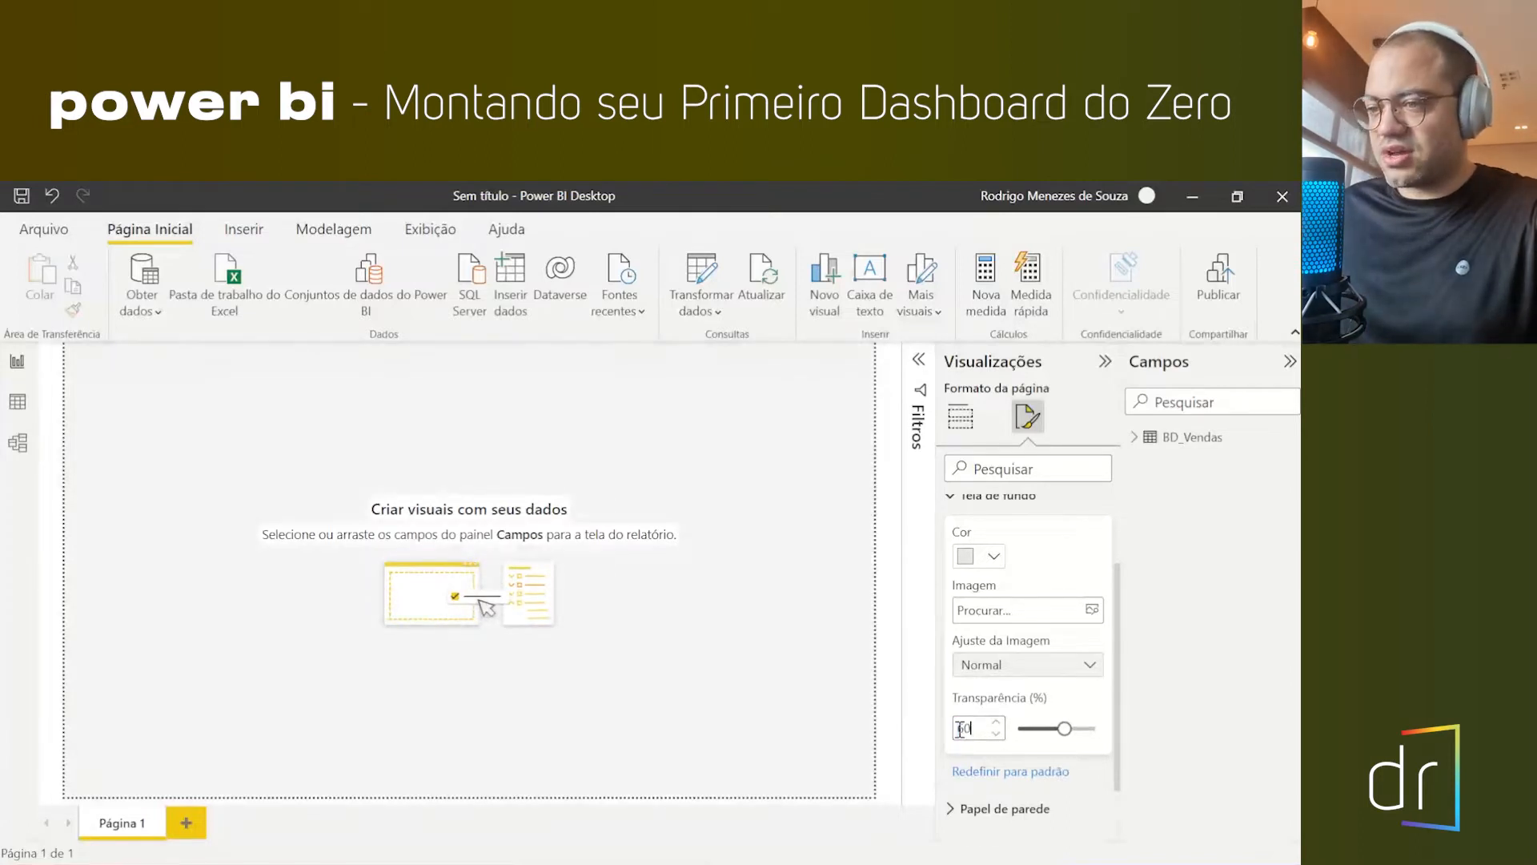
- Set the page's canvas background transparency to 50% and collapse its settings
double_click(975, 728)
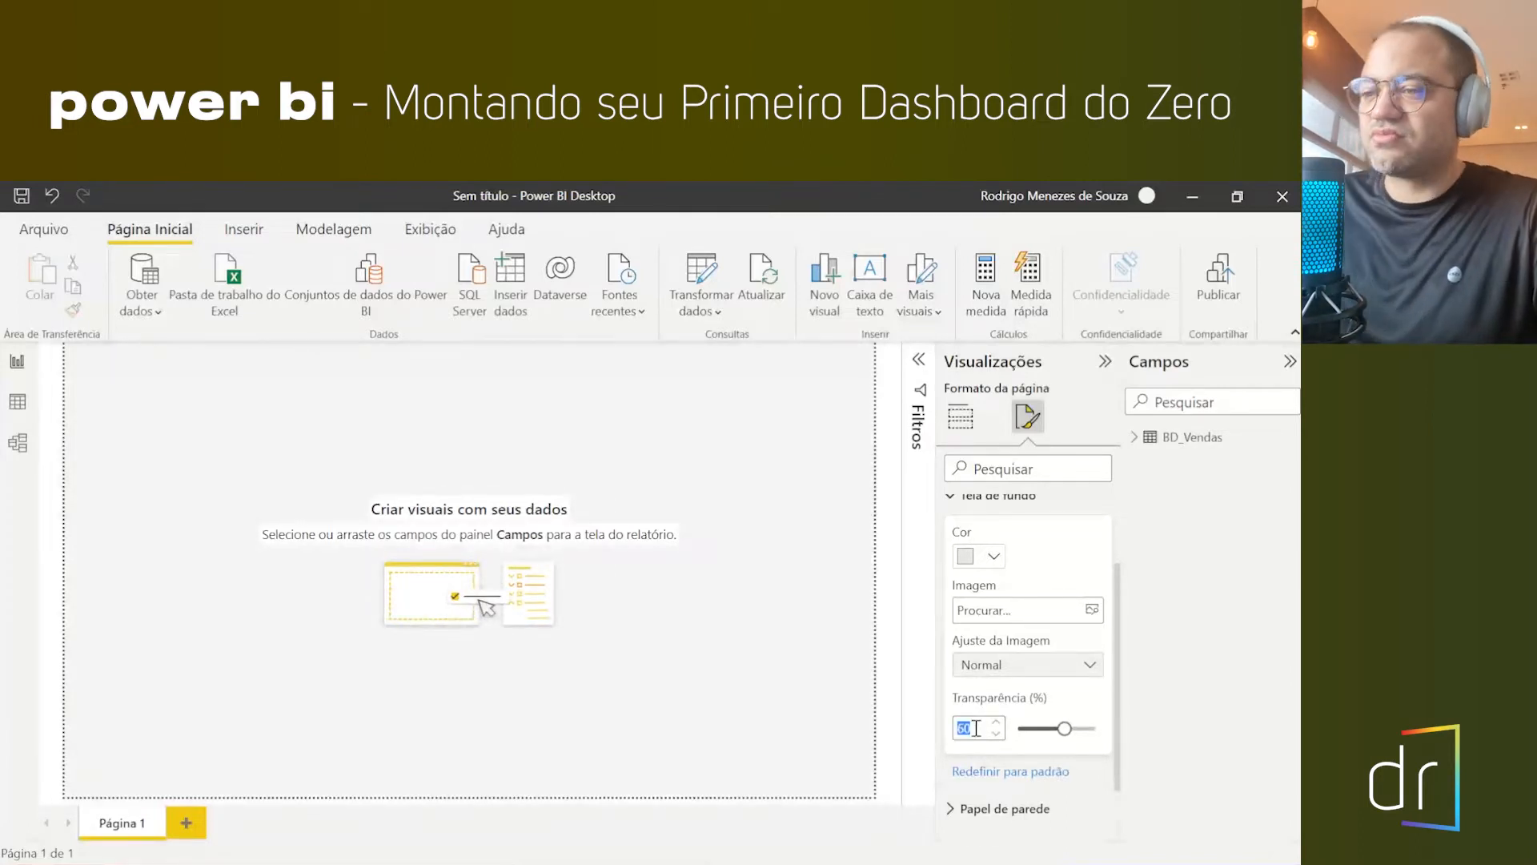
text(50)
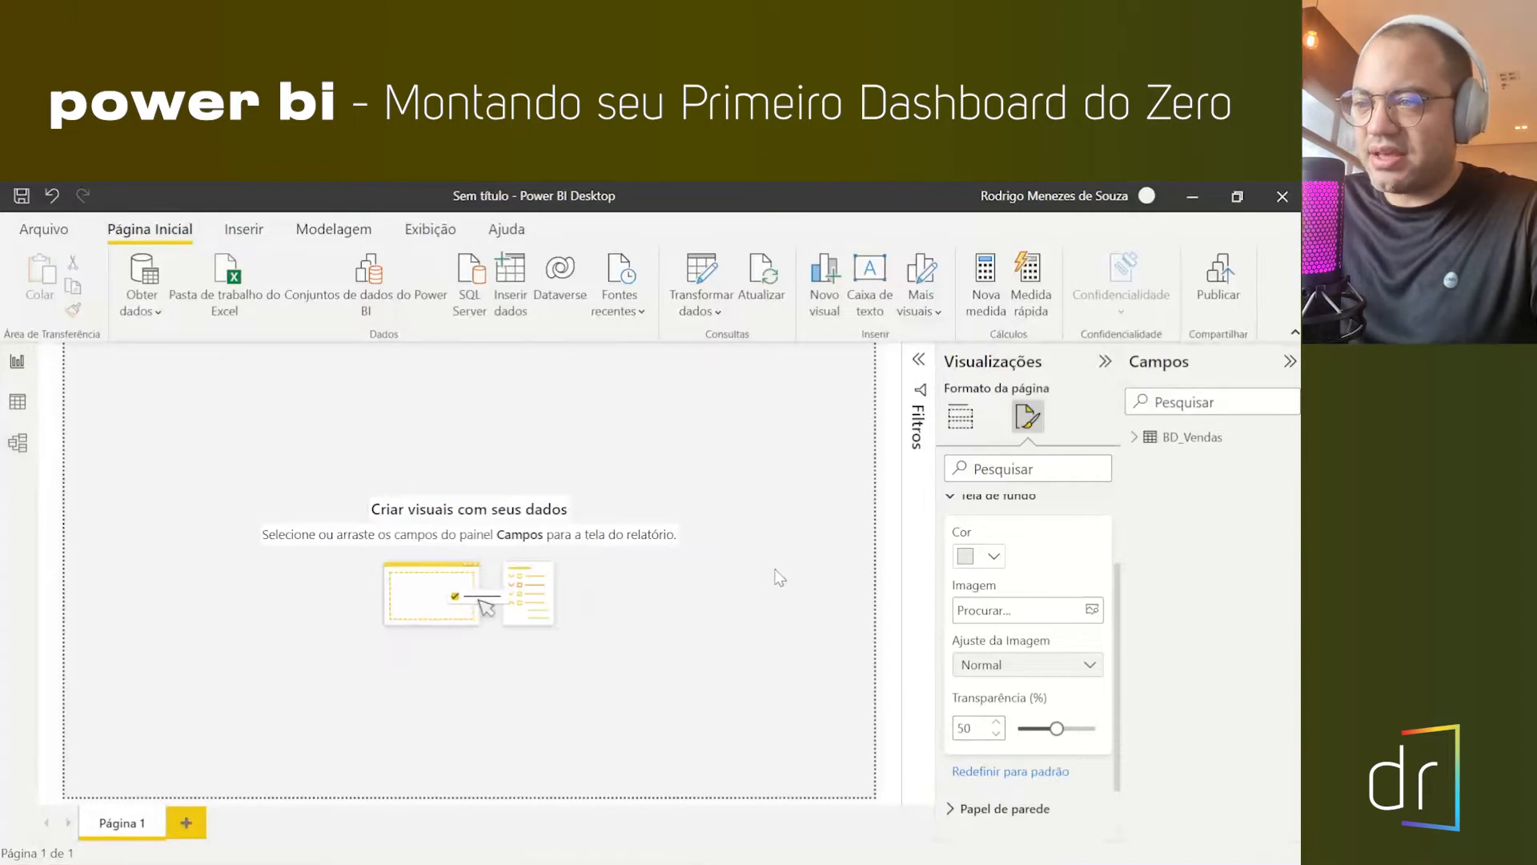
scroll(955, 549, up, 3)
click(955, 544)
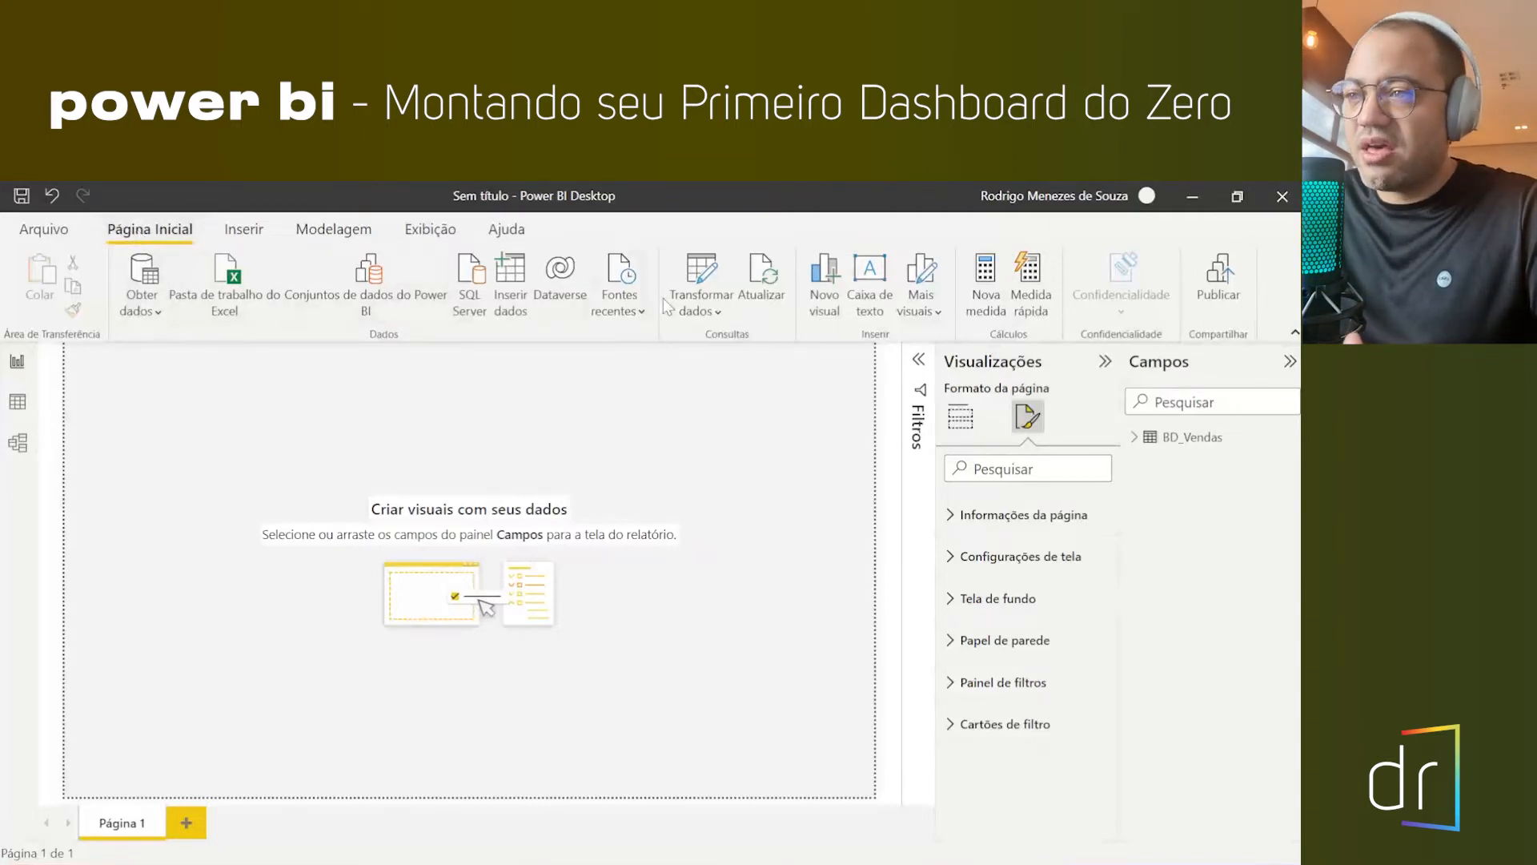
- Insert a text box, widen it to about three times its default width and enter the title "Análise de Vendas por período"
click(875, 285)
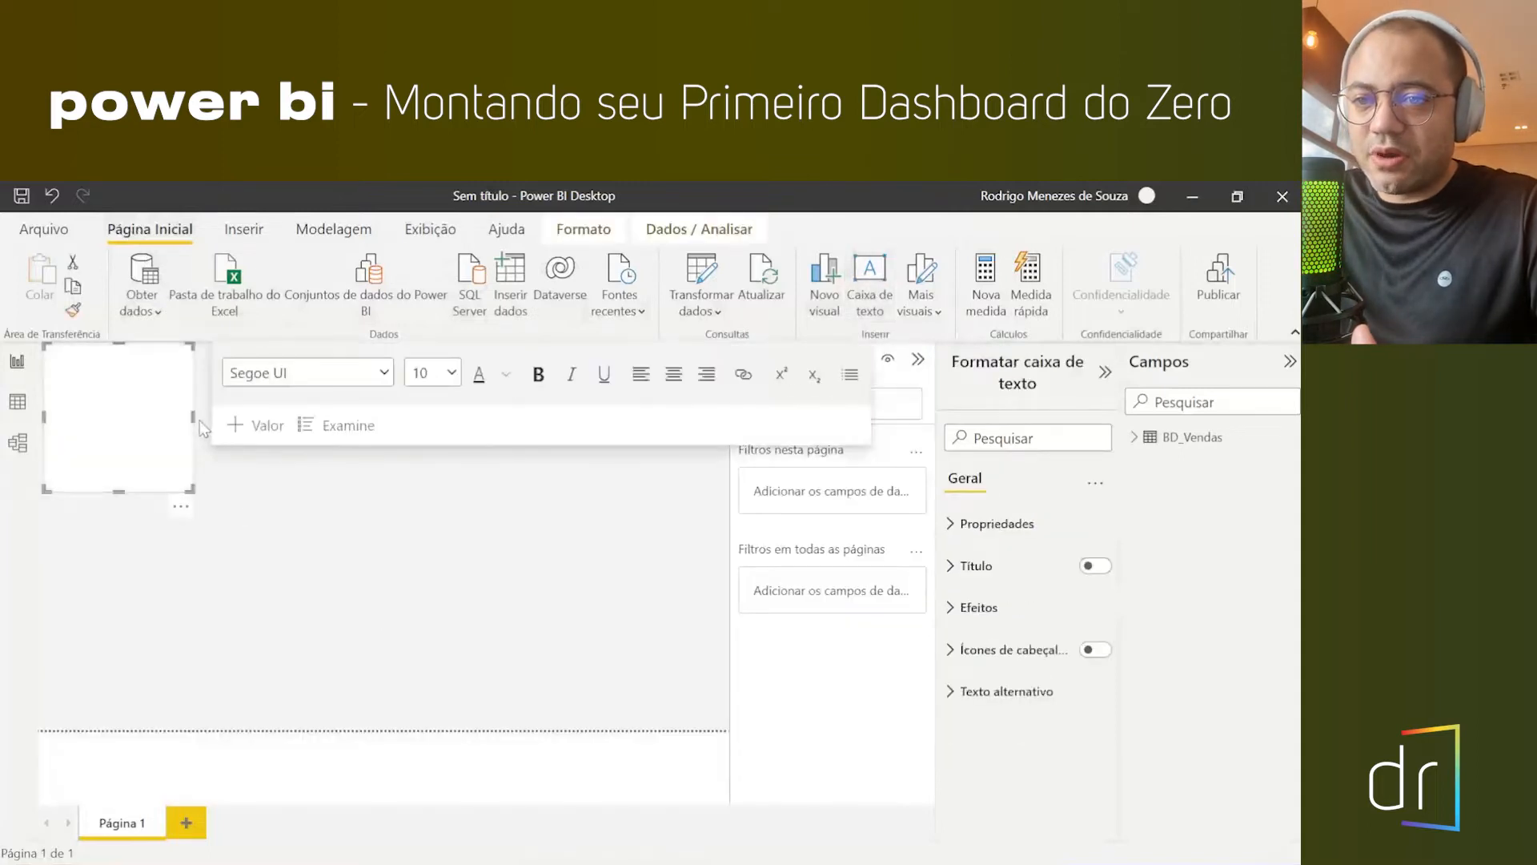
drag(193, 417, 507, 425)
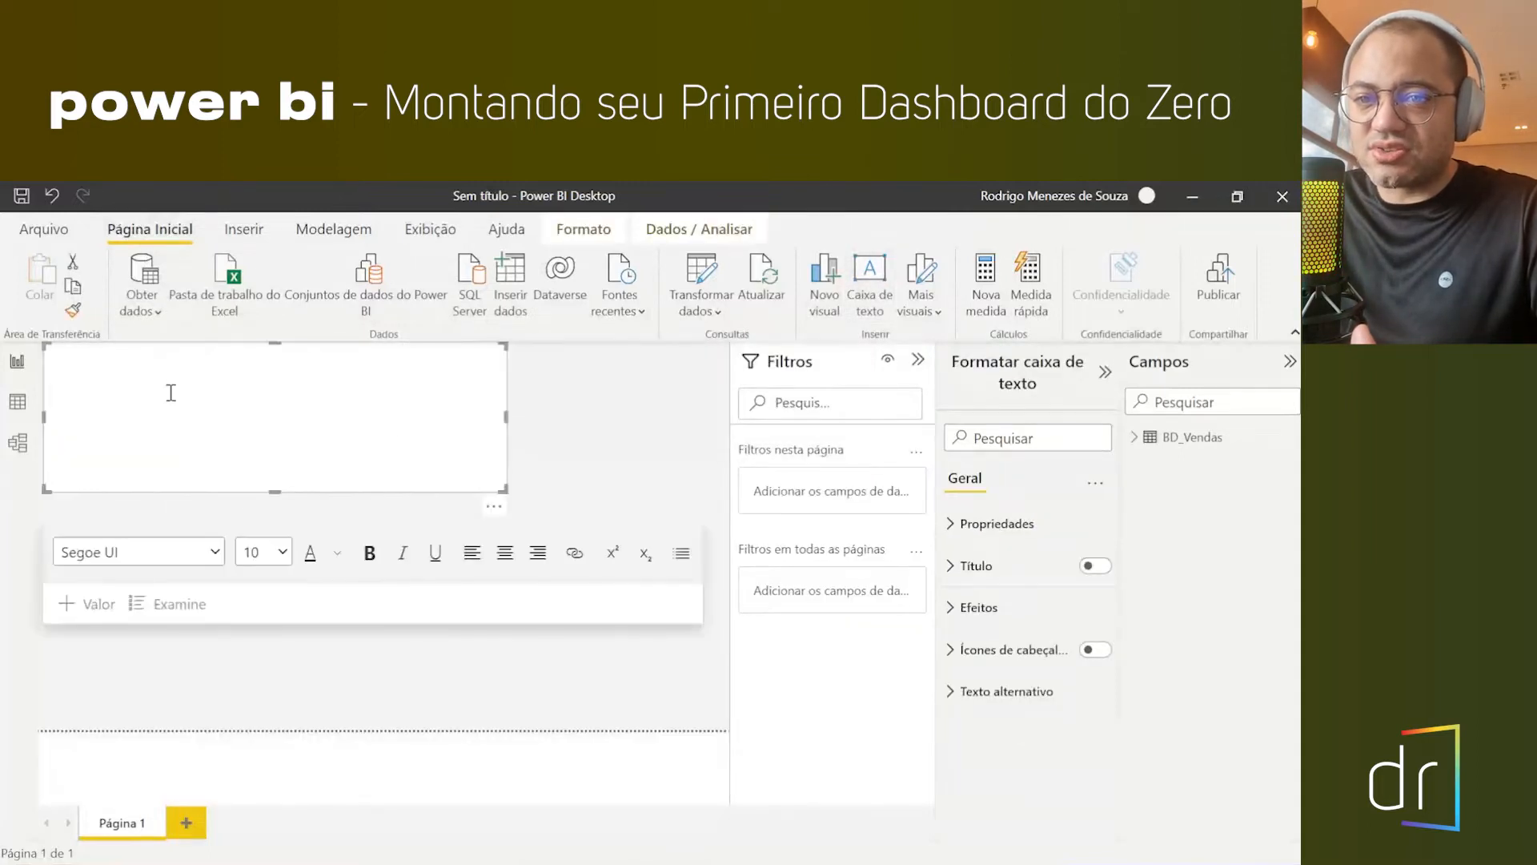
click(172, 382)
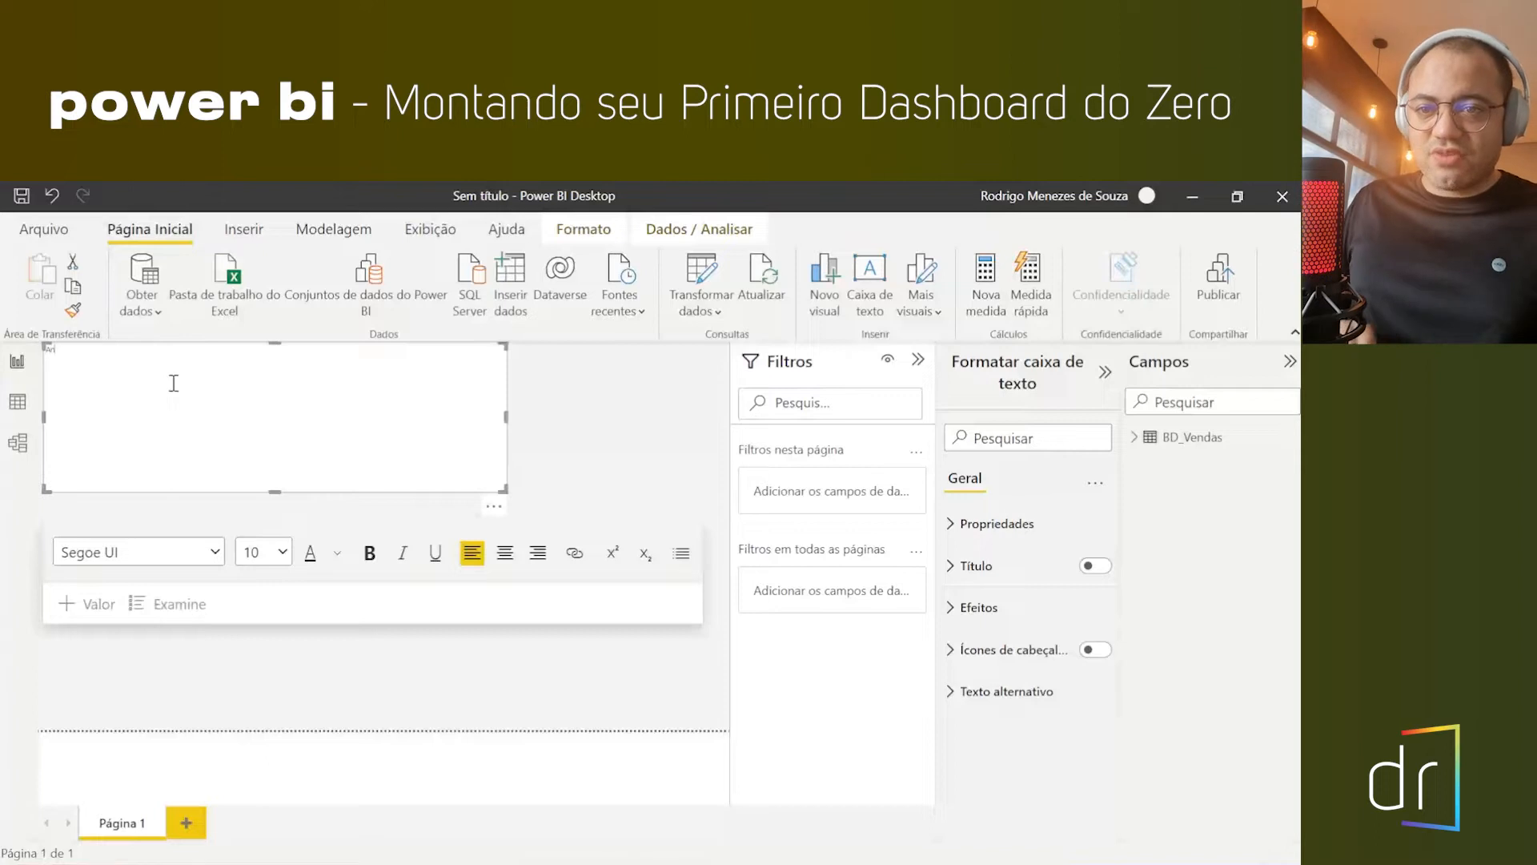
text(Analise de vendas)
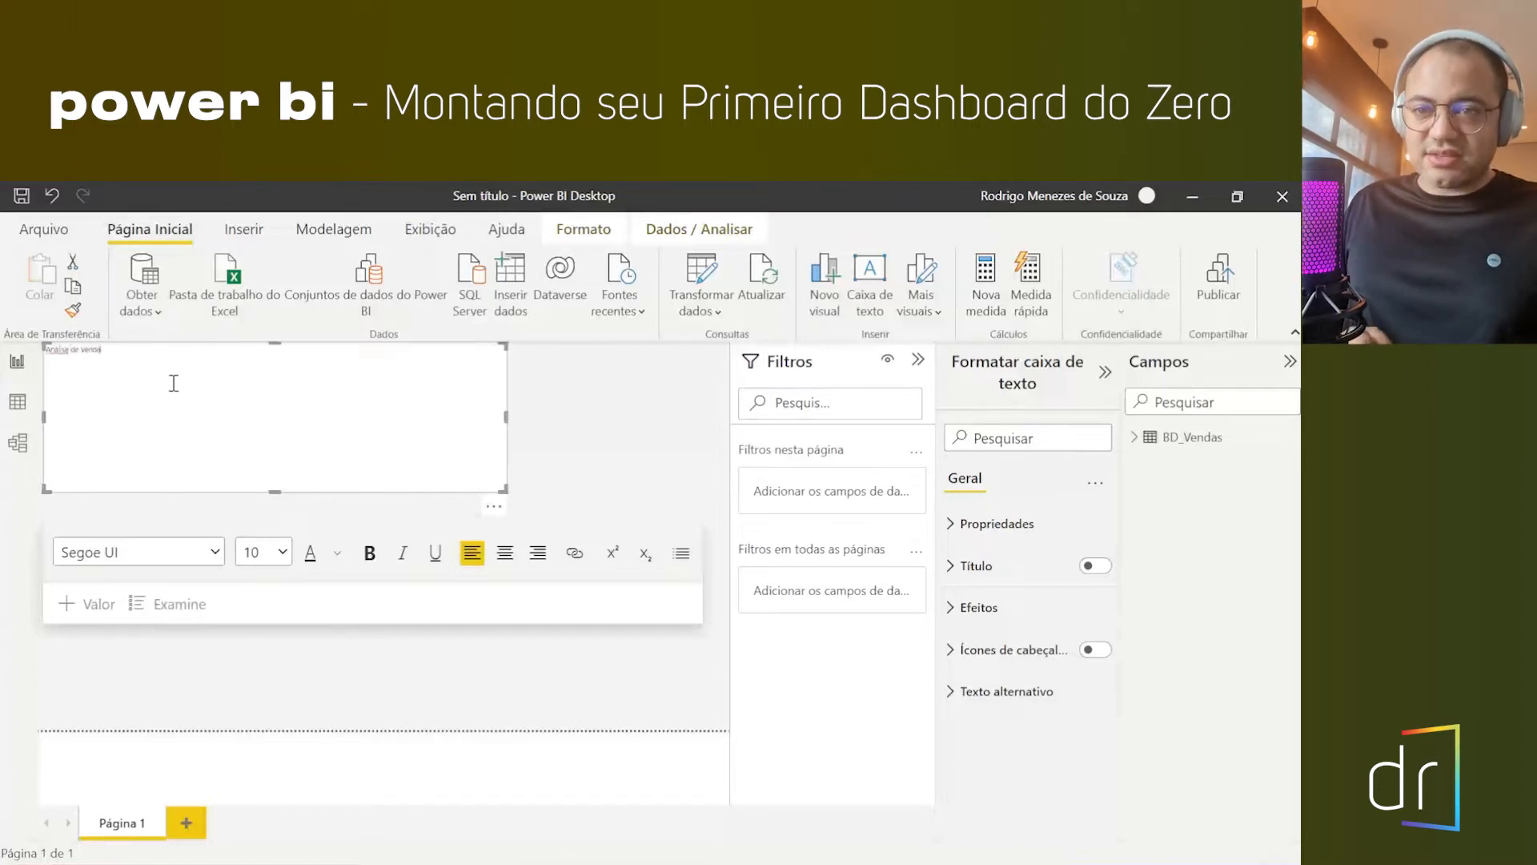
text( por)
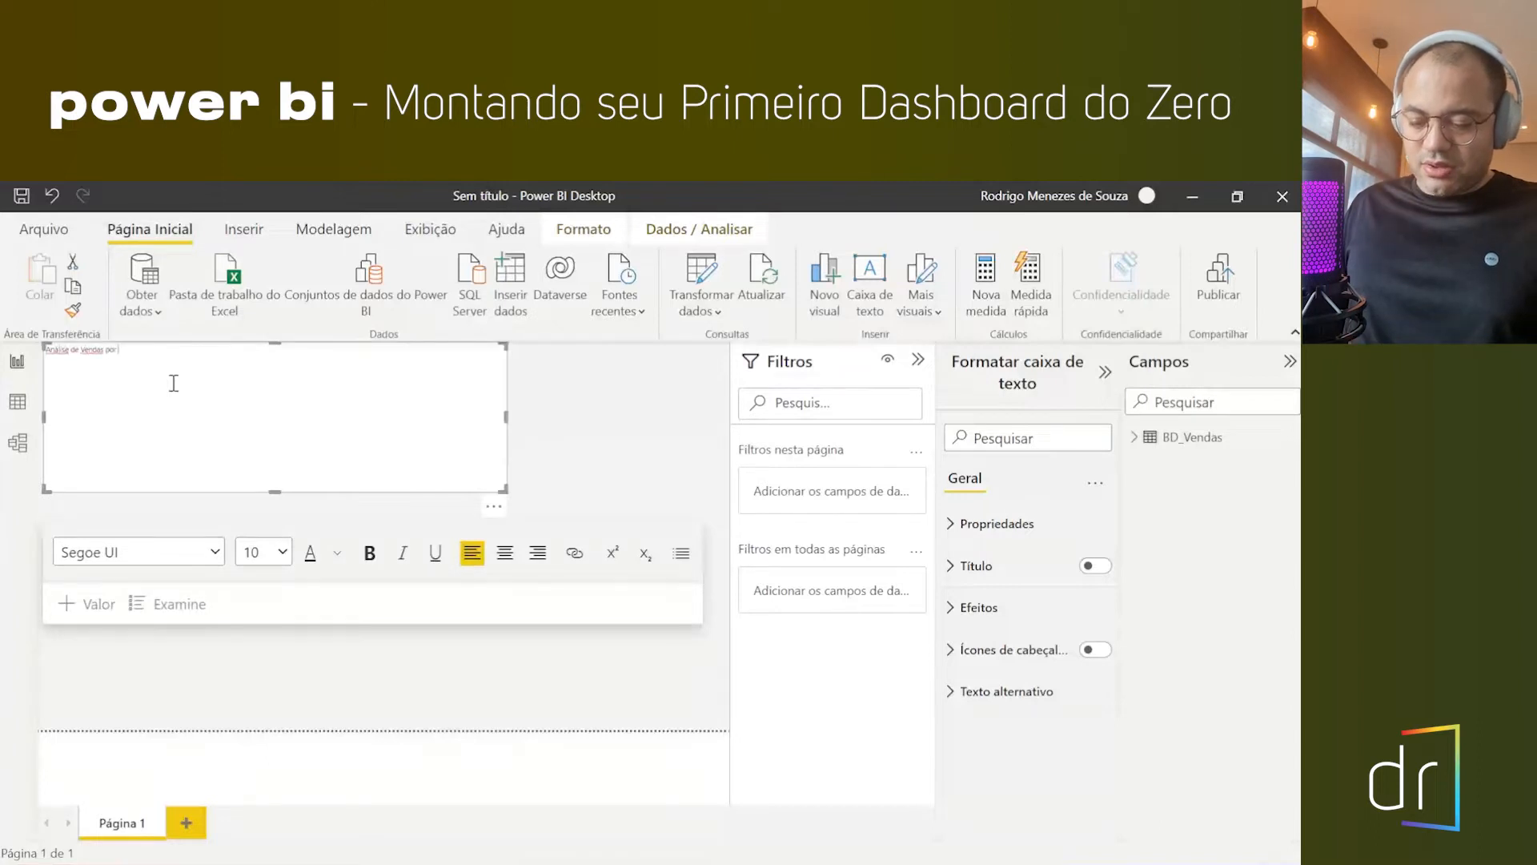
text( pe)
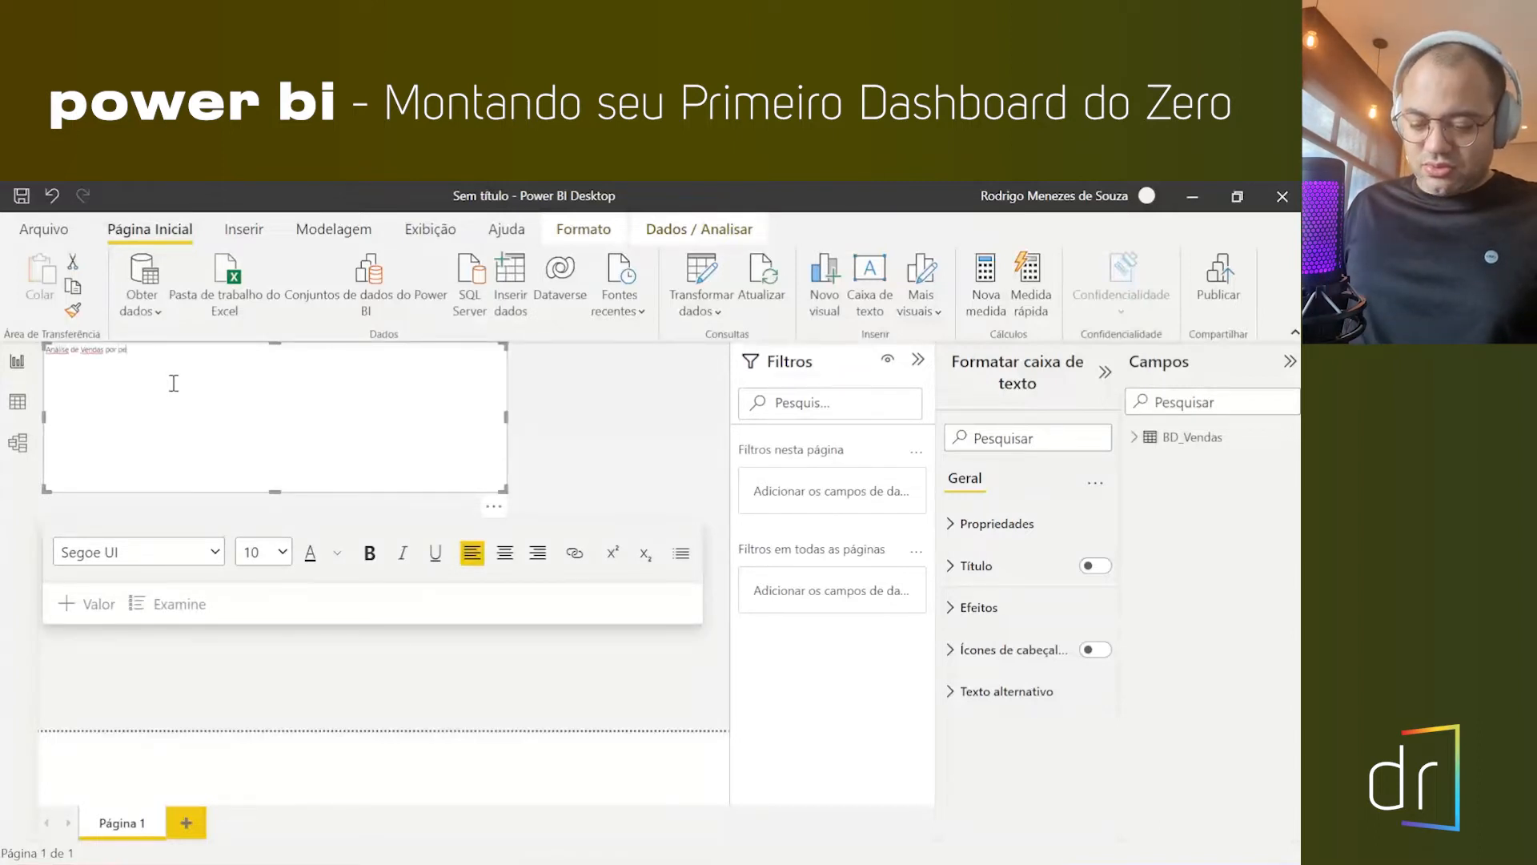
text(ríodo)
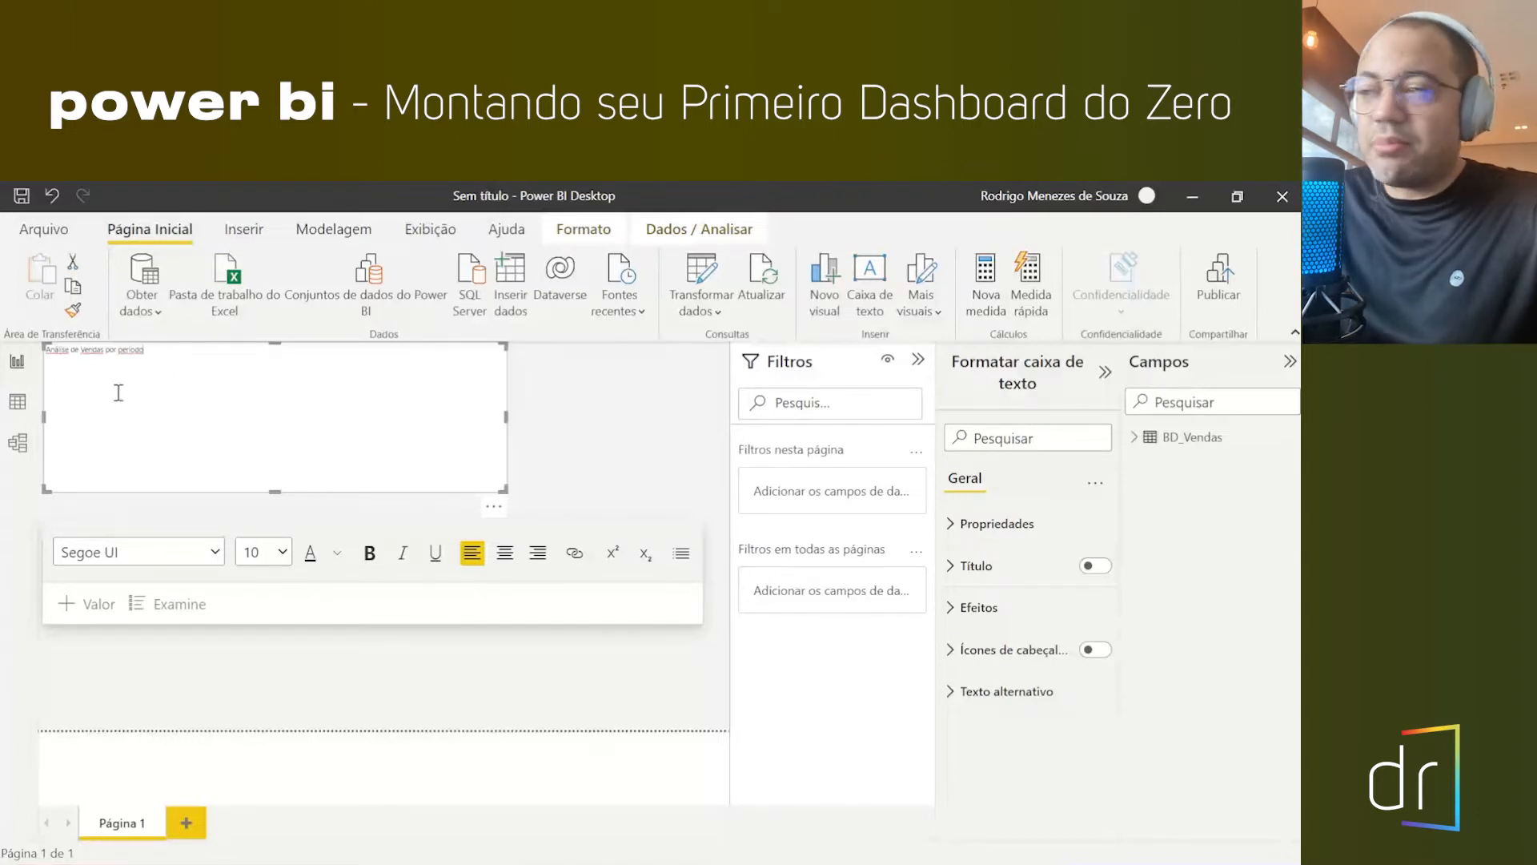
- Format the whole title text with font size 28 and the Arial Black font
drag(150, 353, 52, 360)
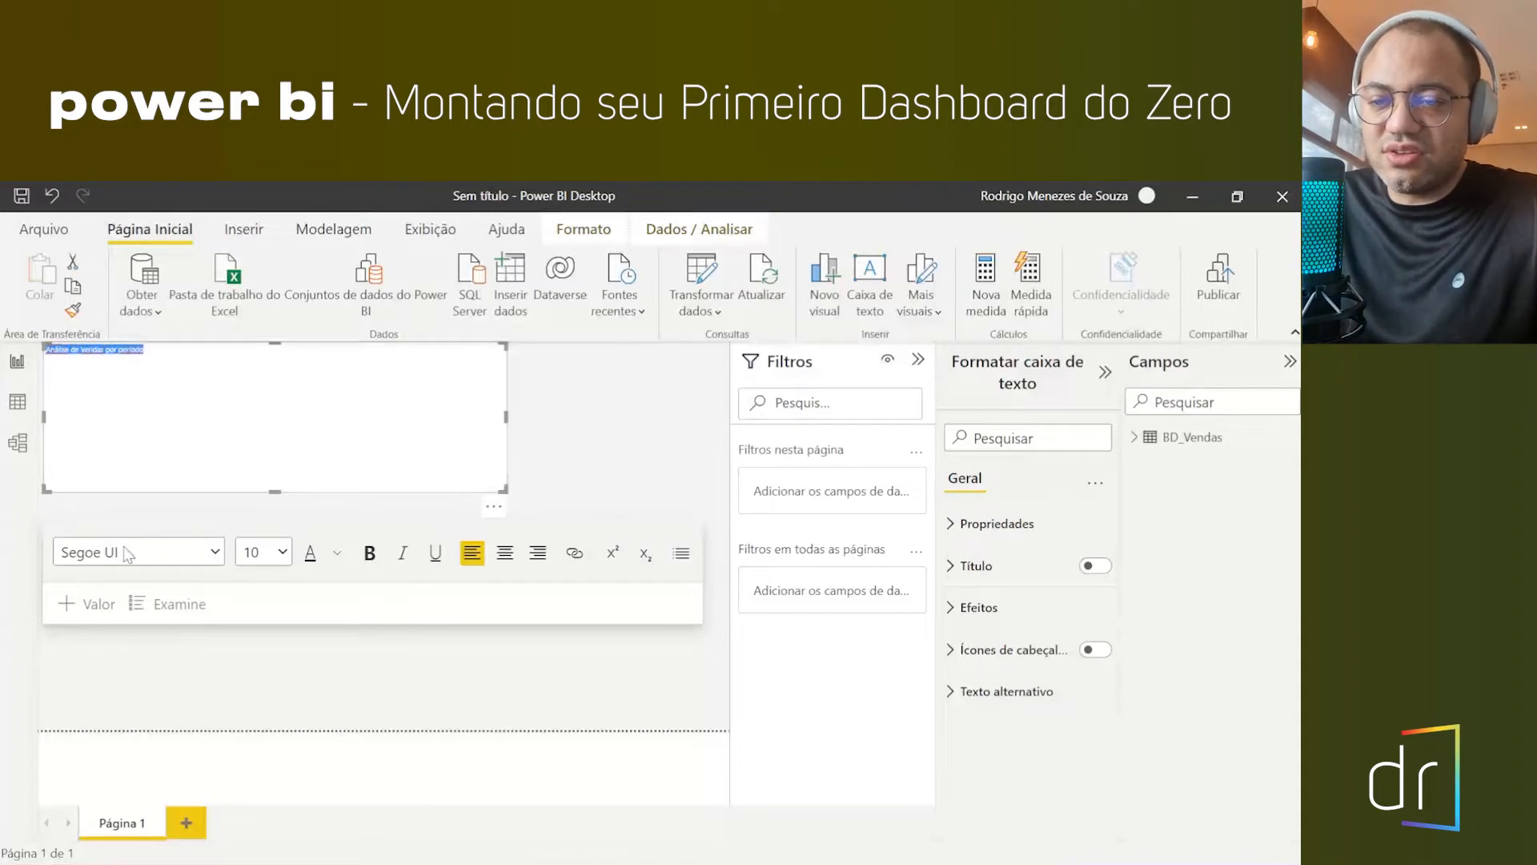
click(282, 553)
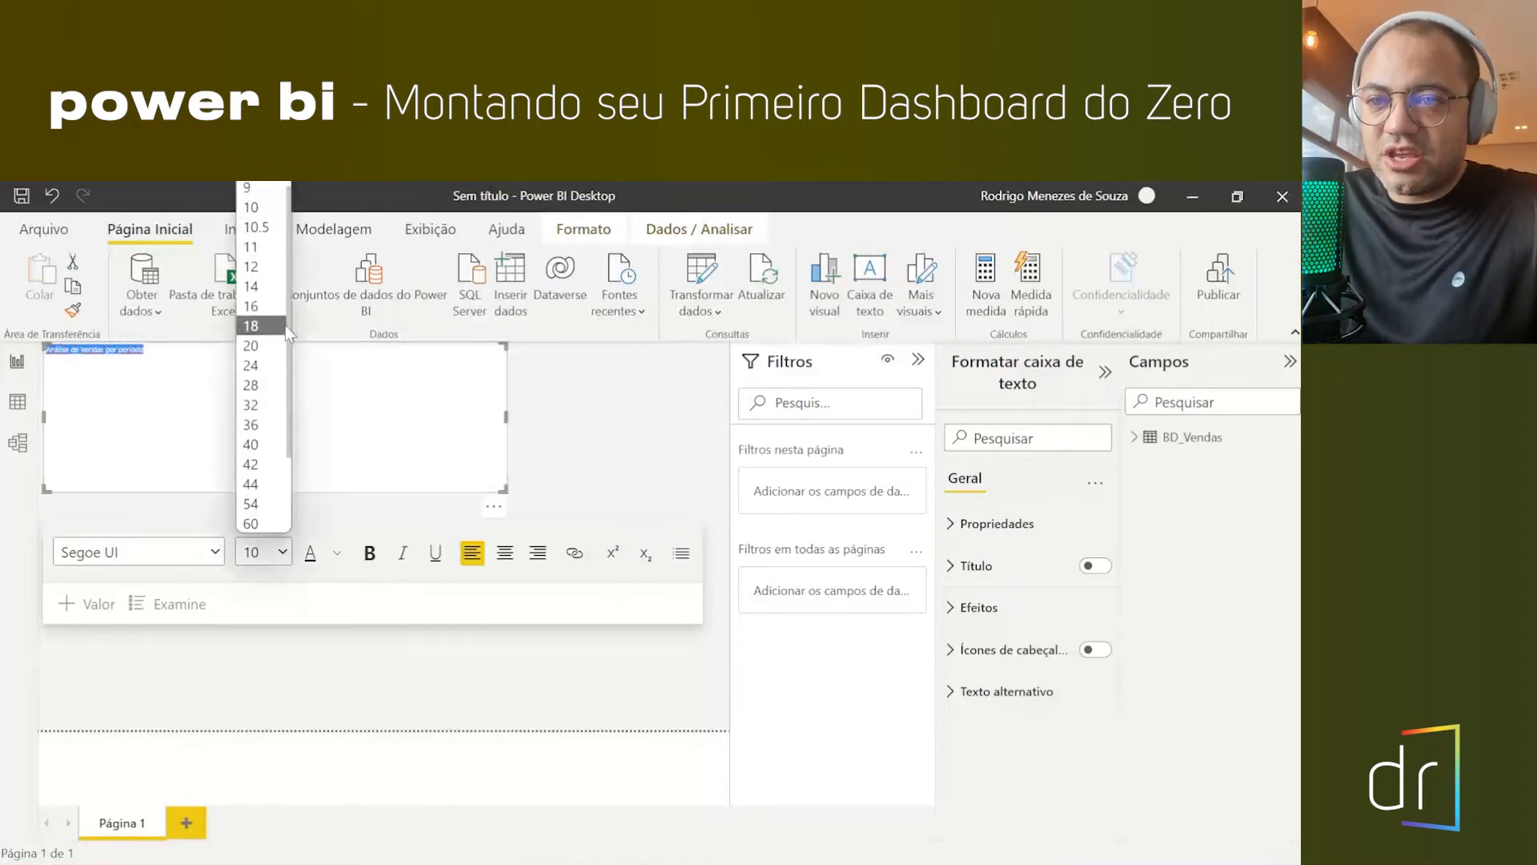
click(267, 385)
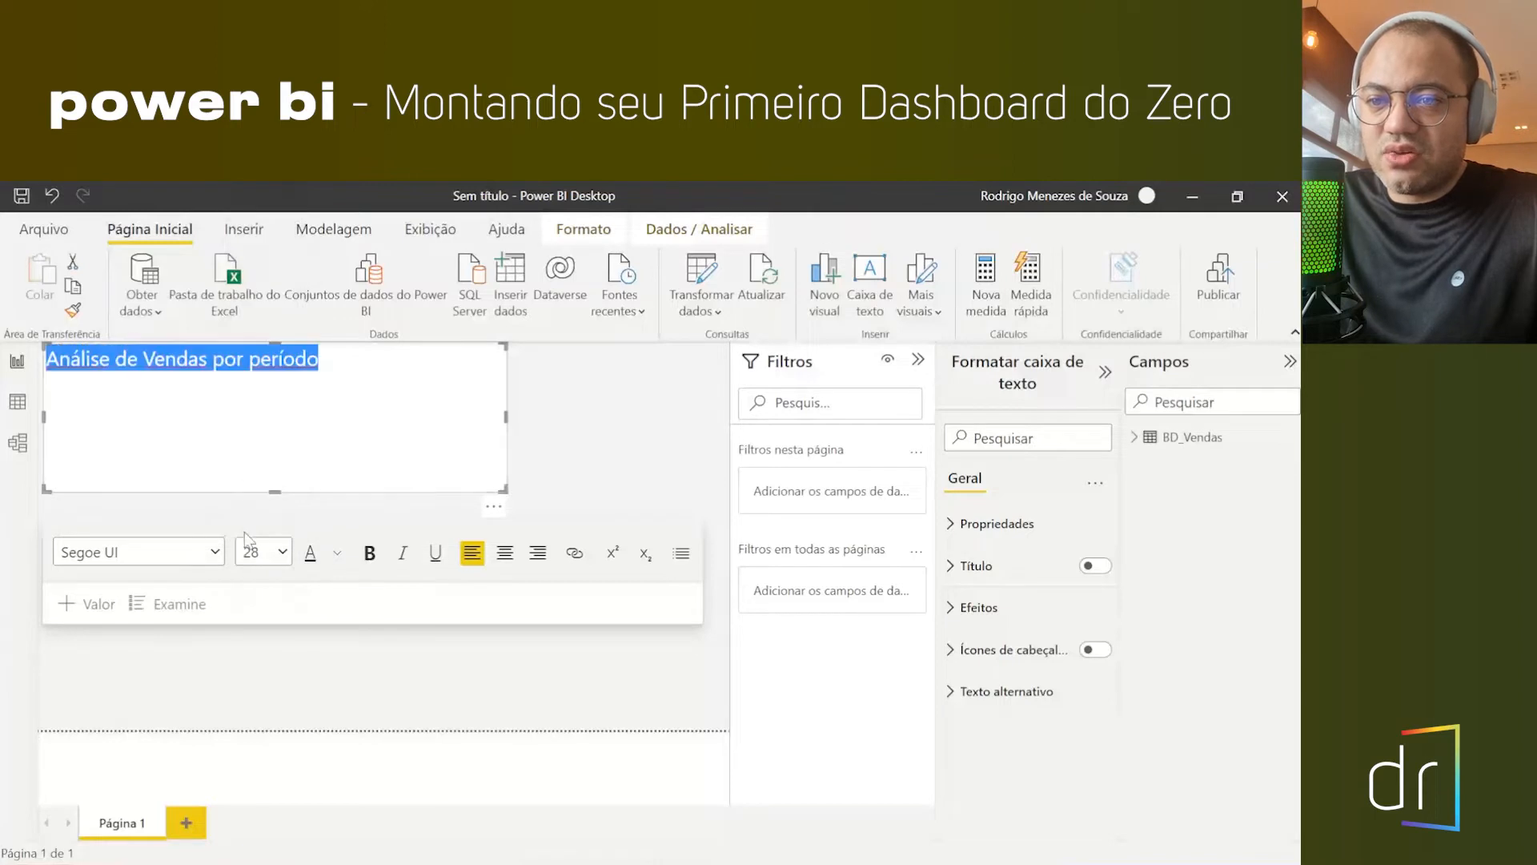
click(214, 552)
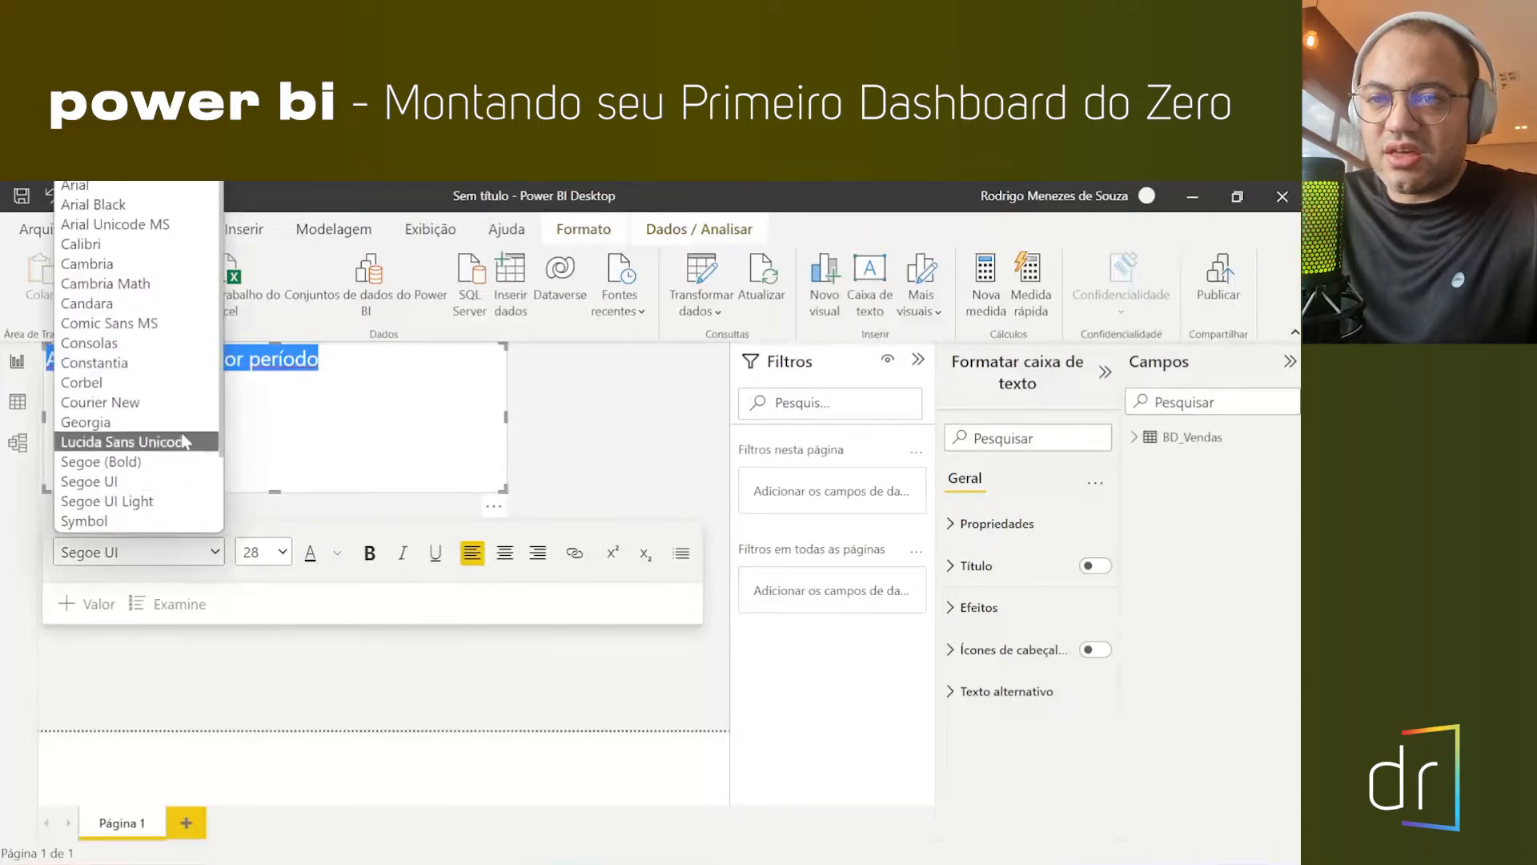
click(157, 216)
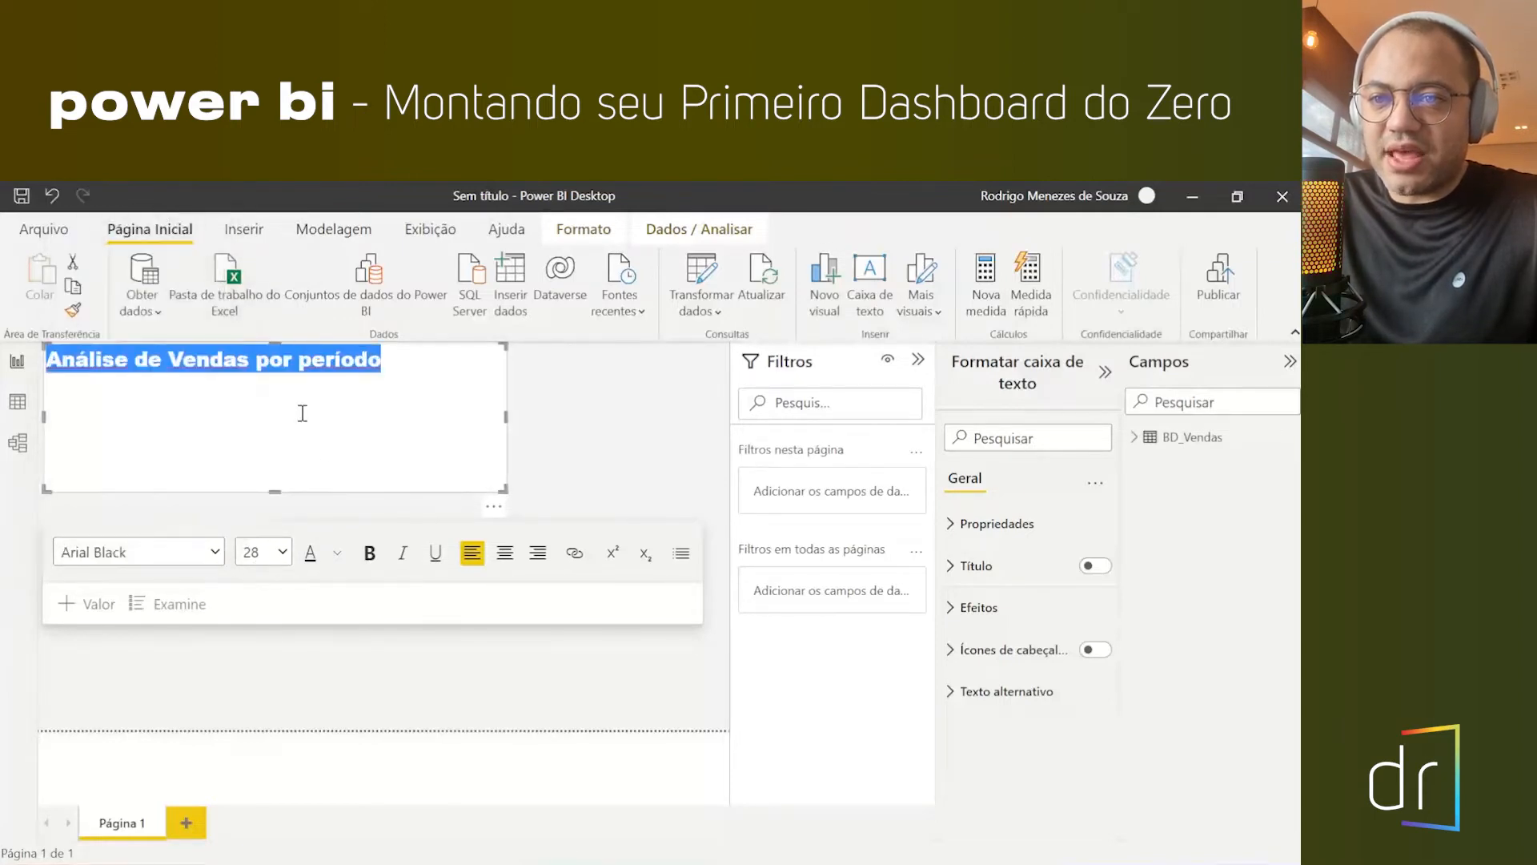
- Resize the title text box to one line high across the full page width and centre its text
drag(274, 490, 270, 377)
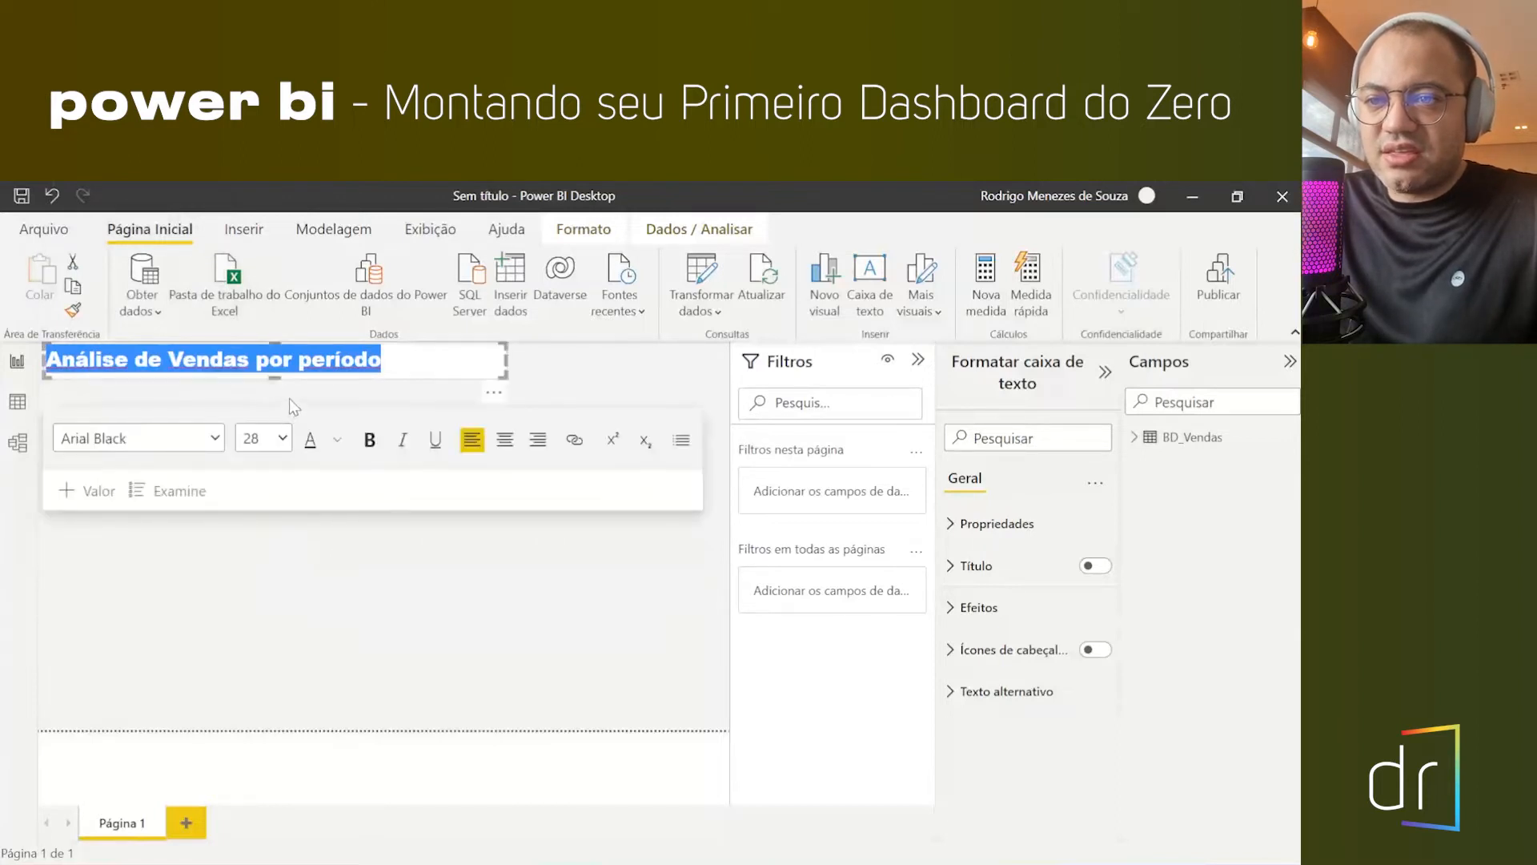
click(360, 570)
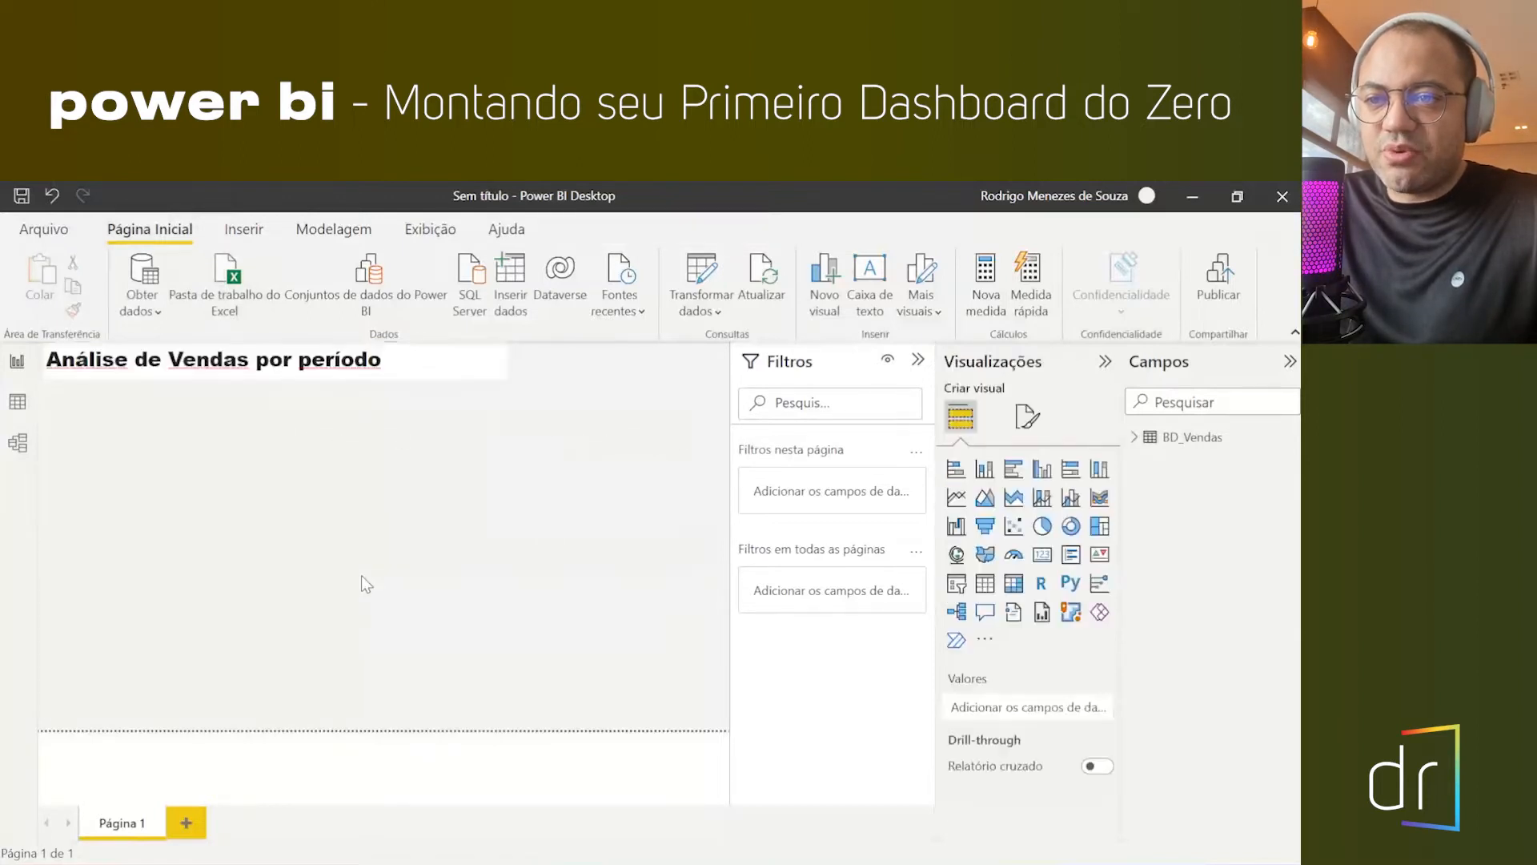
click(422, 383)
drag(508, 359, 727, 367)
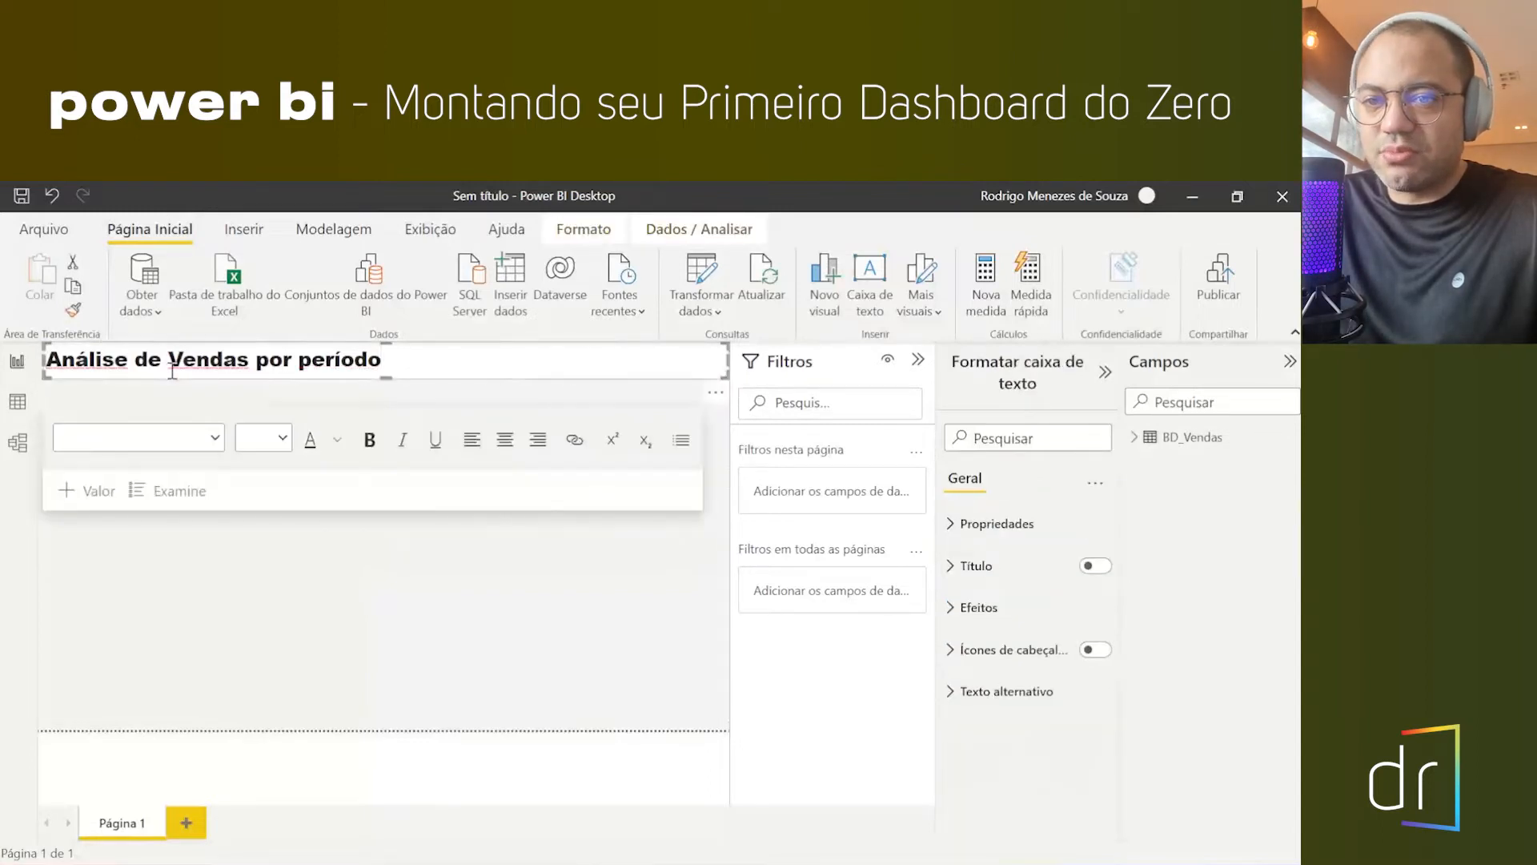
drag(42, 368, 37, 368)
click(497, 440)
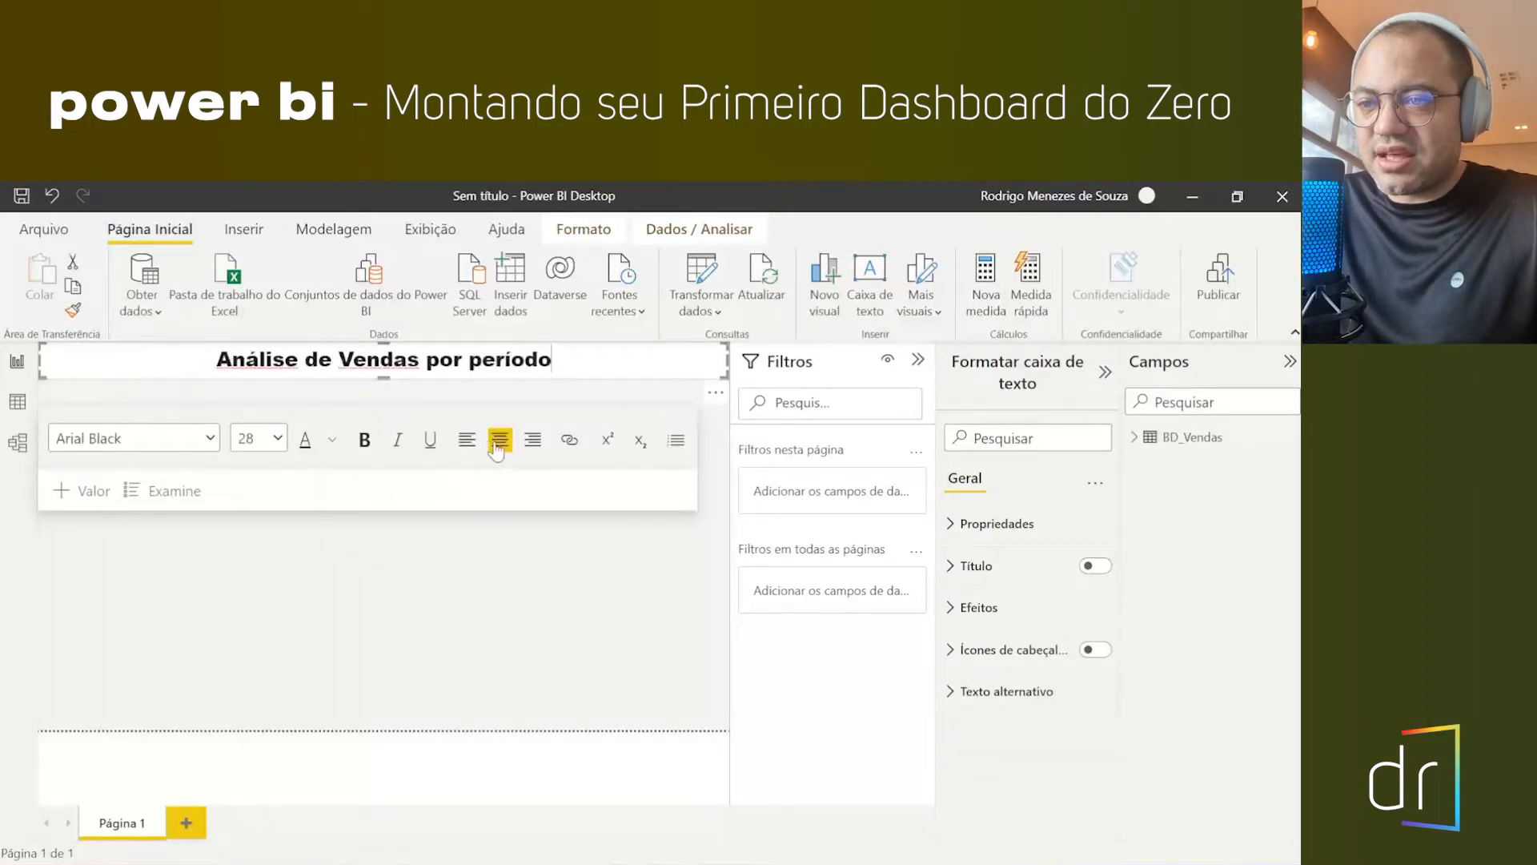
click(424, 551)
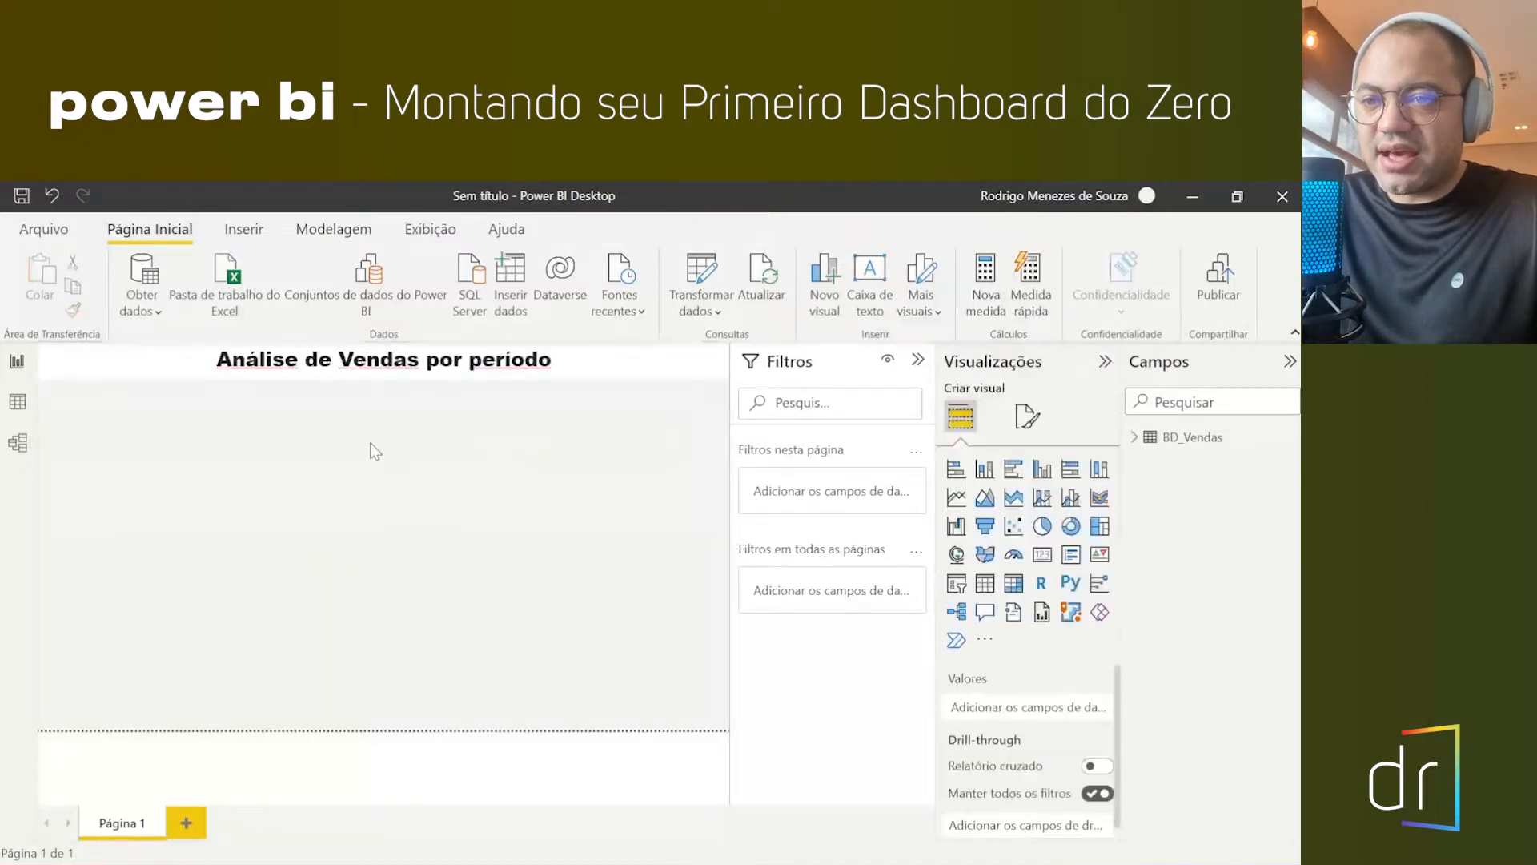
click(343, 372)
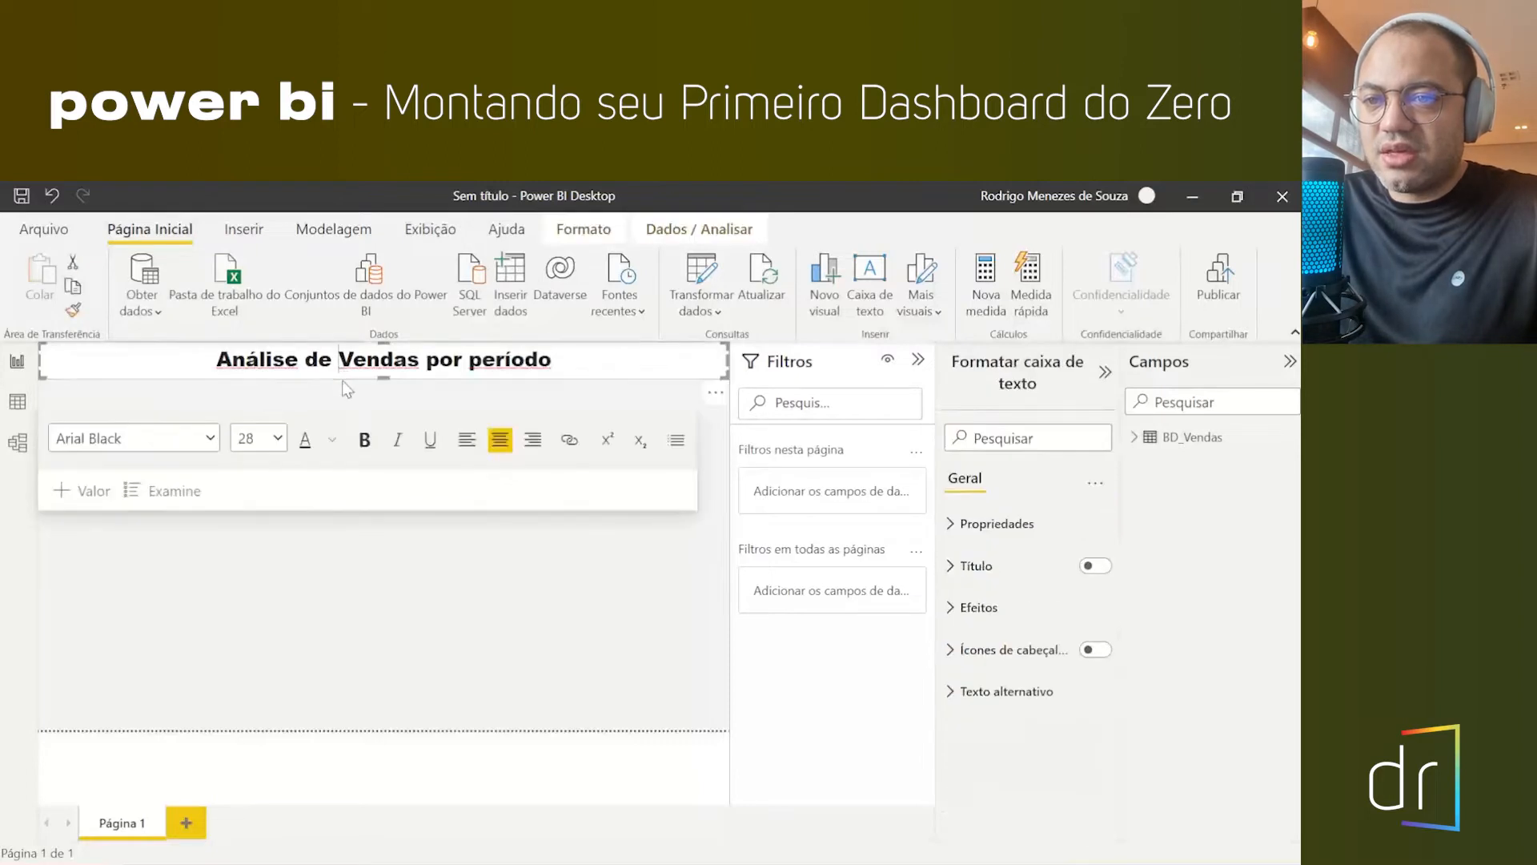
click(350, 601)
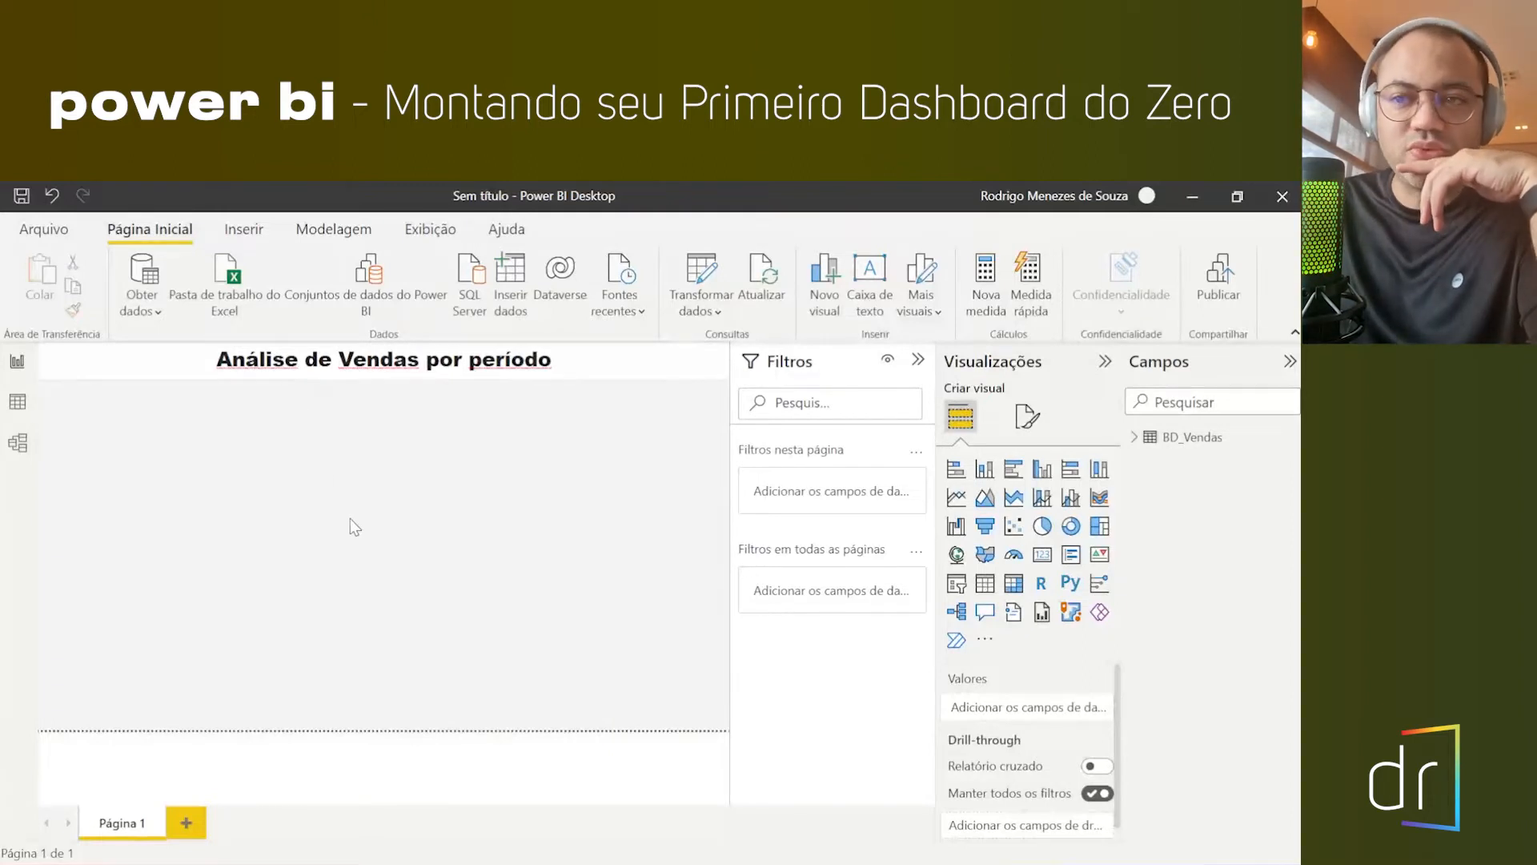
click(349, 382)
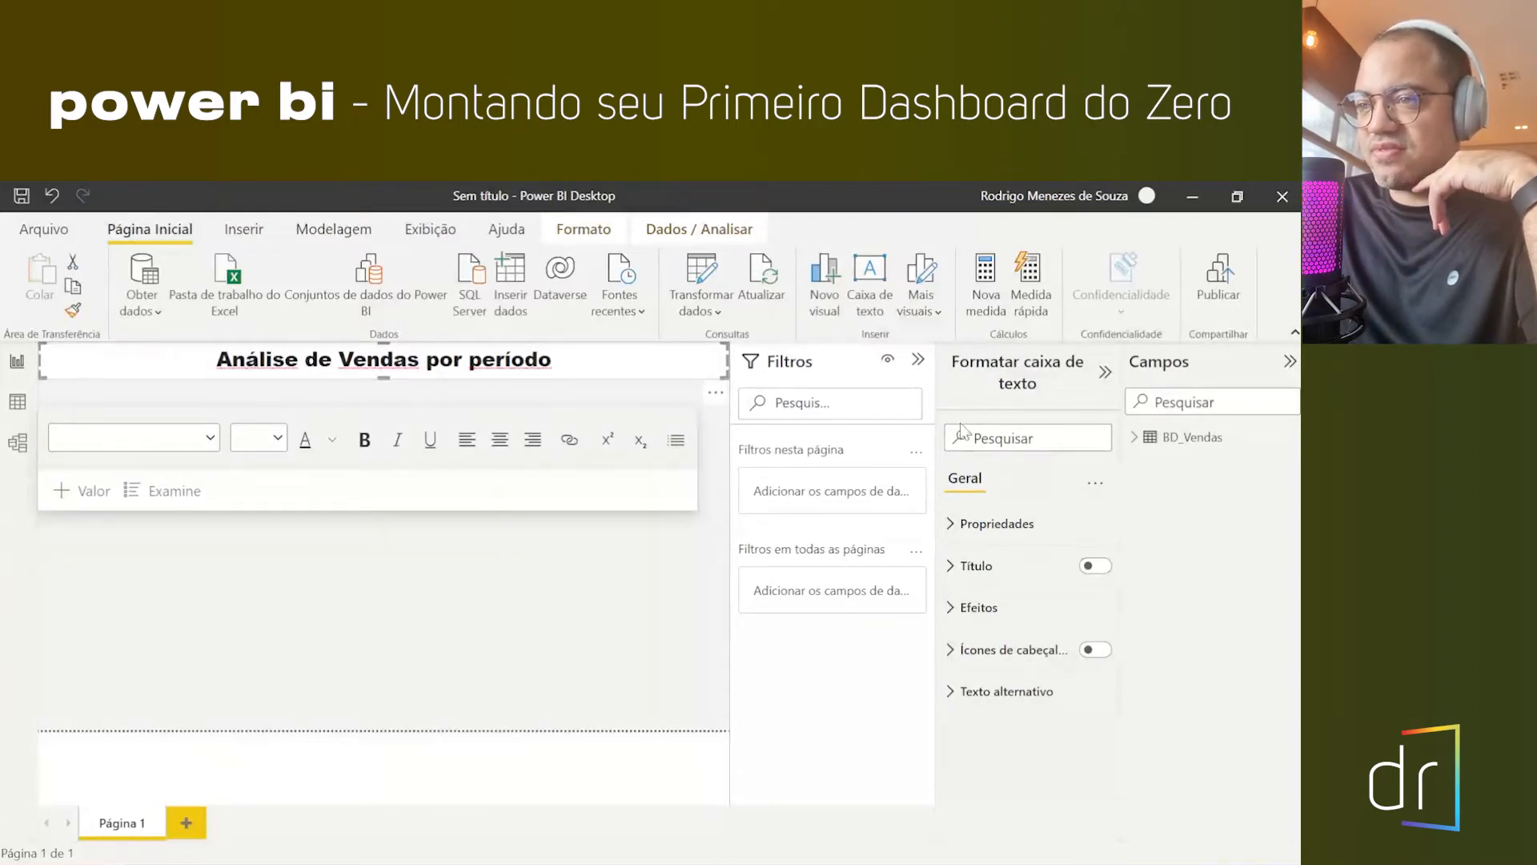
click(505, 615)
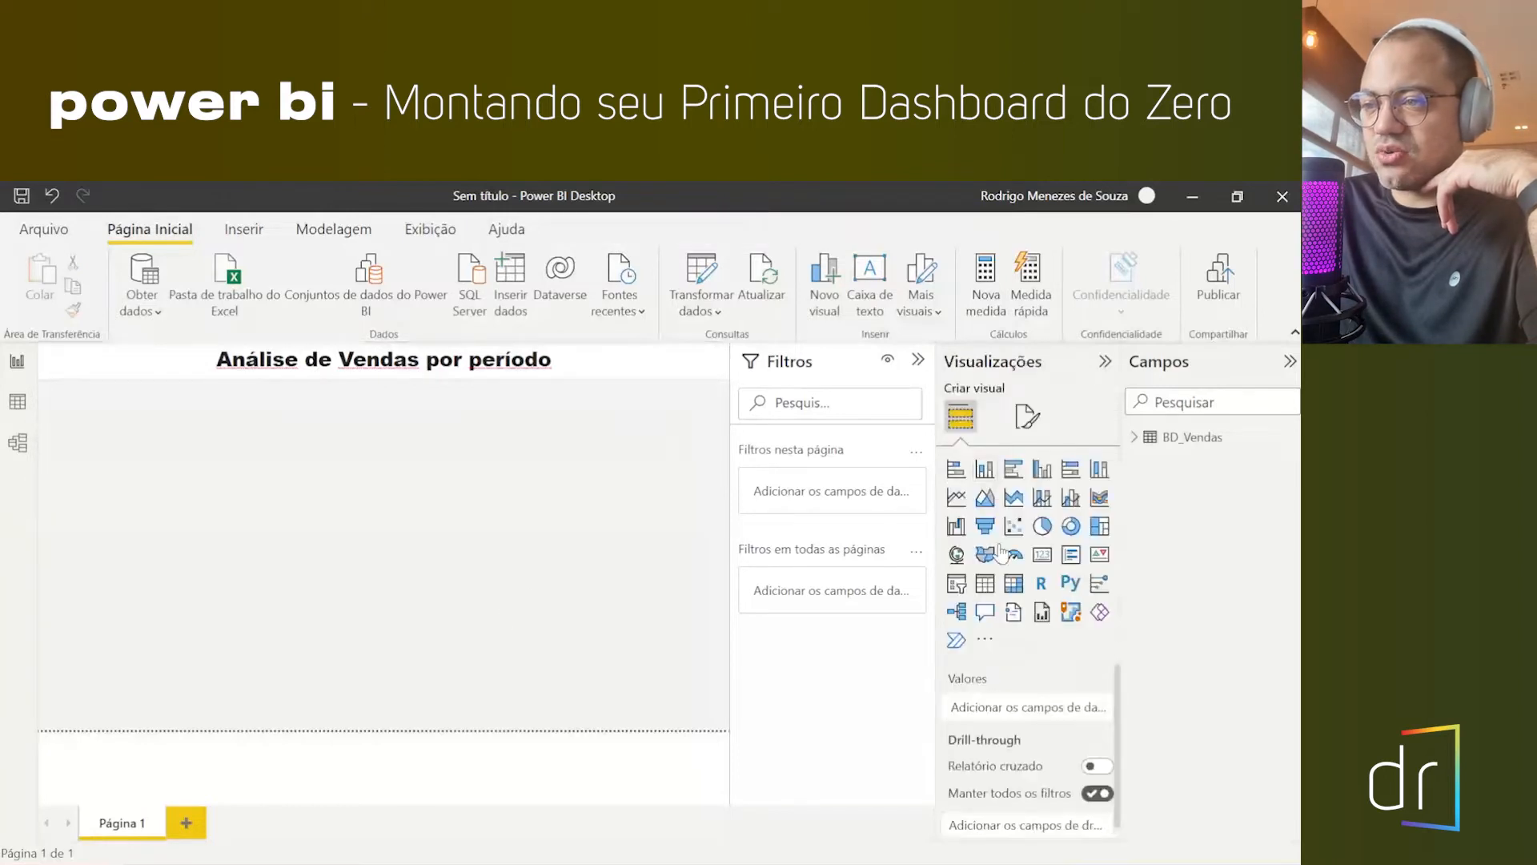
- Give the title text box a light blue background colour and collapse the filters pane
click(333, 378)
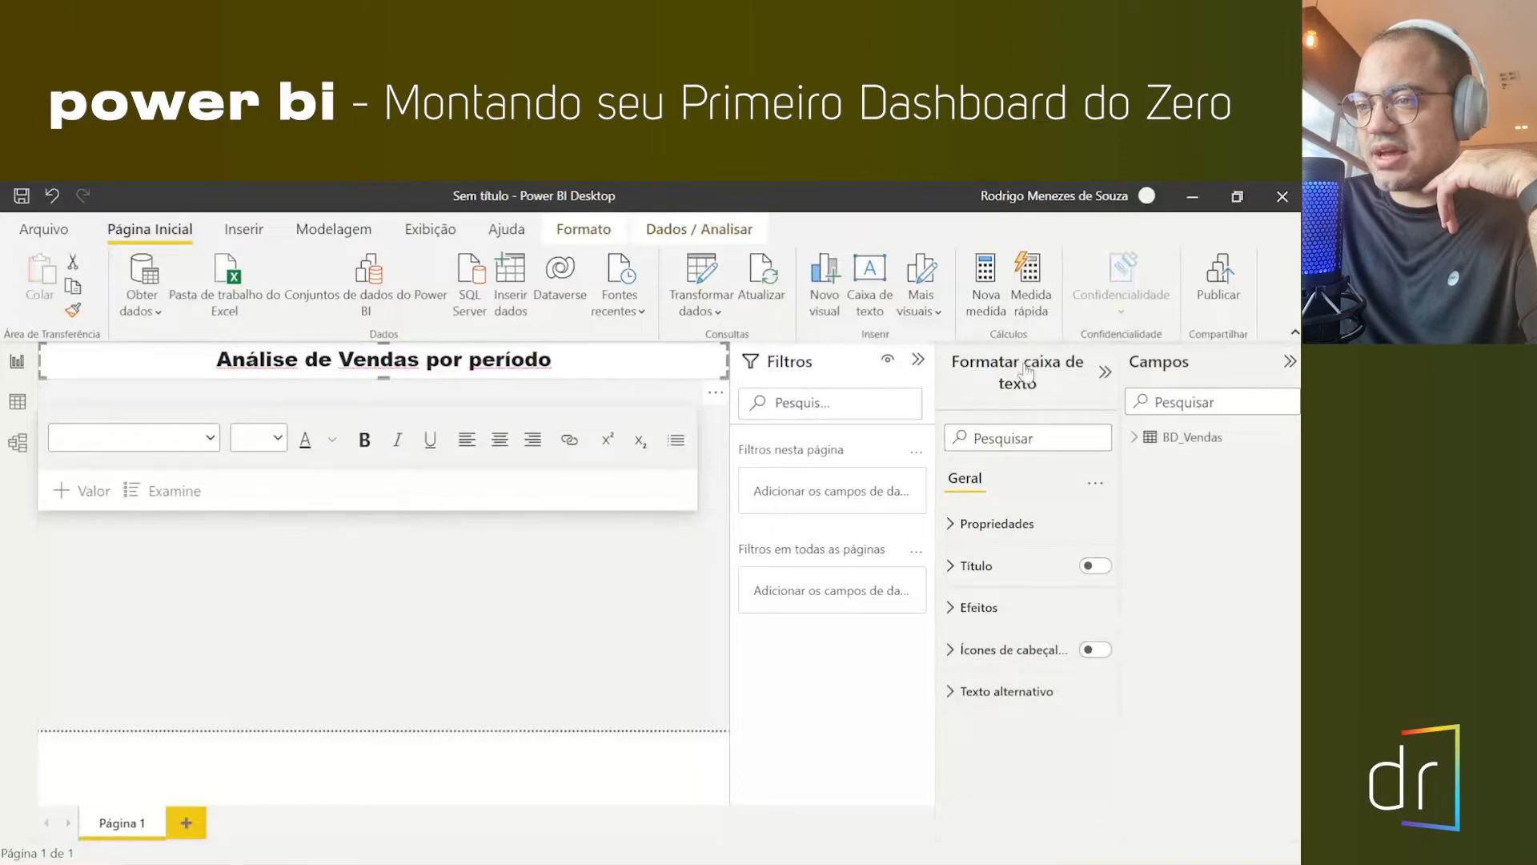
click(969, 607)
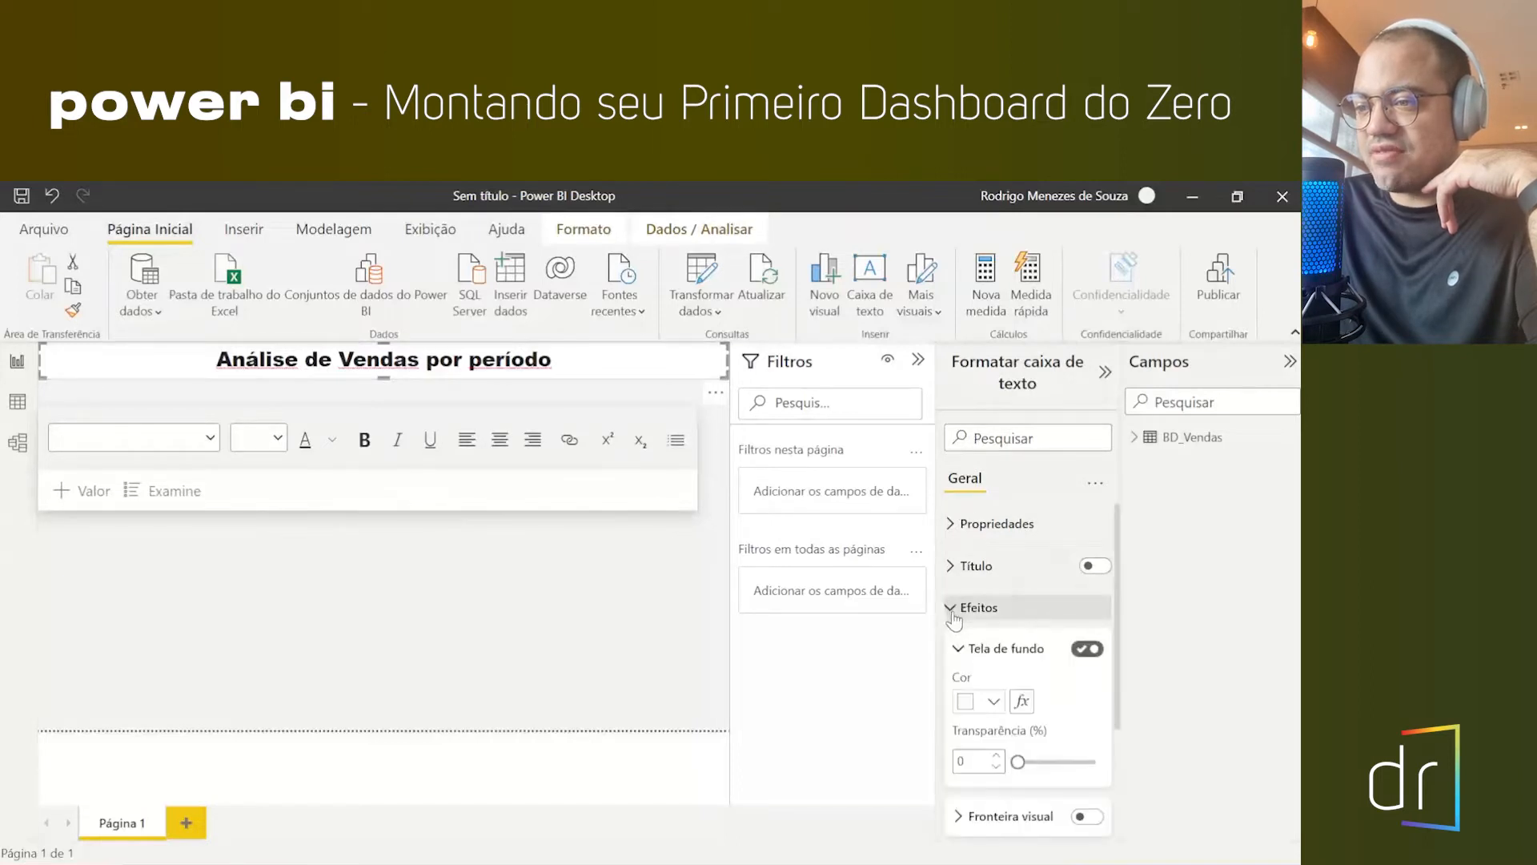
click(993, 703)
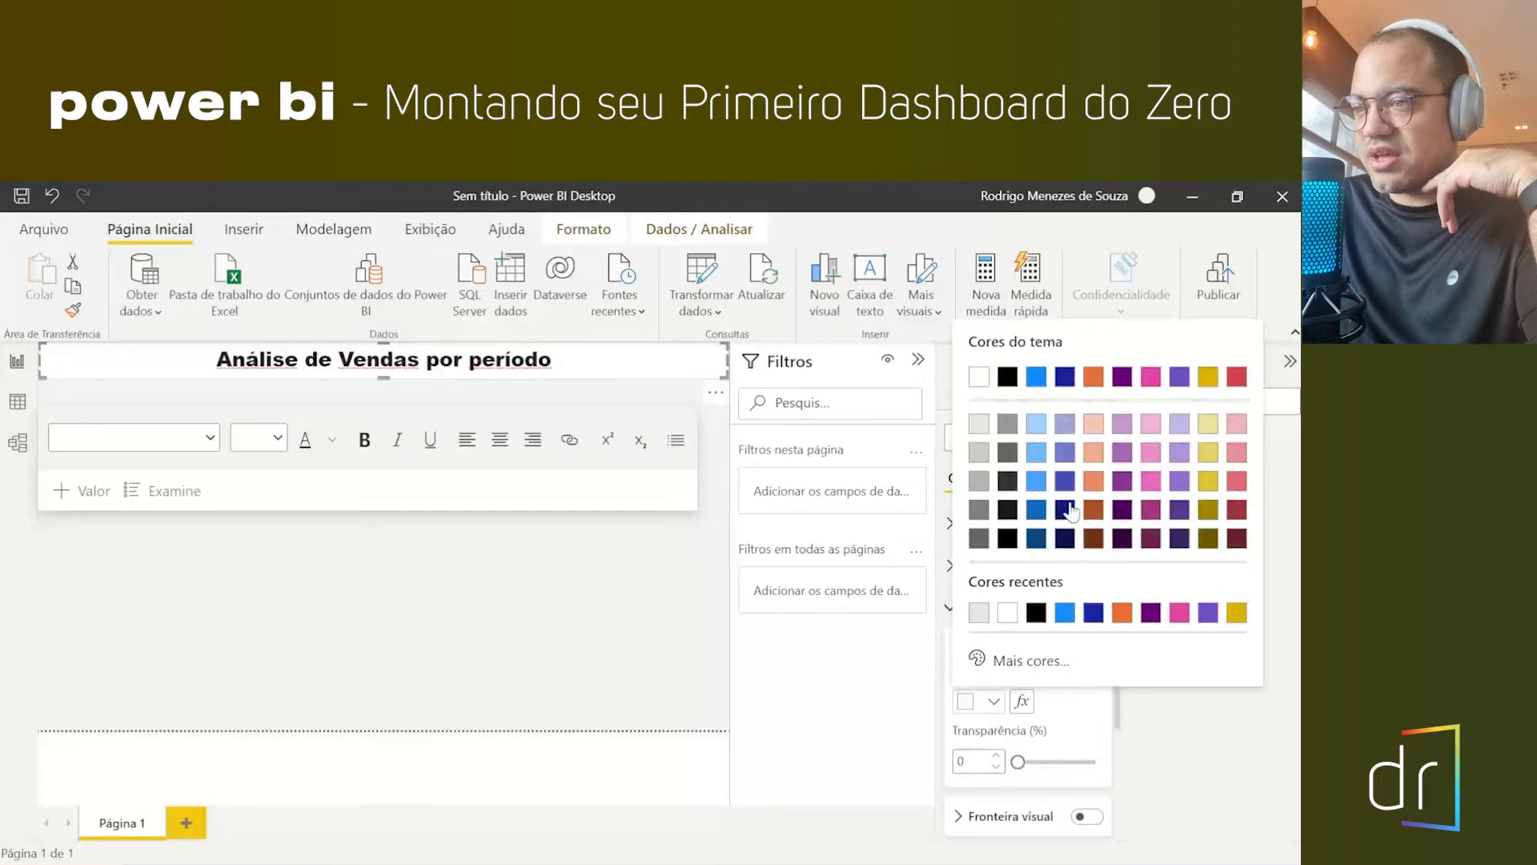
click(1042, 427)
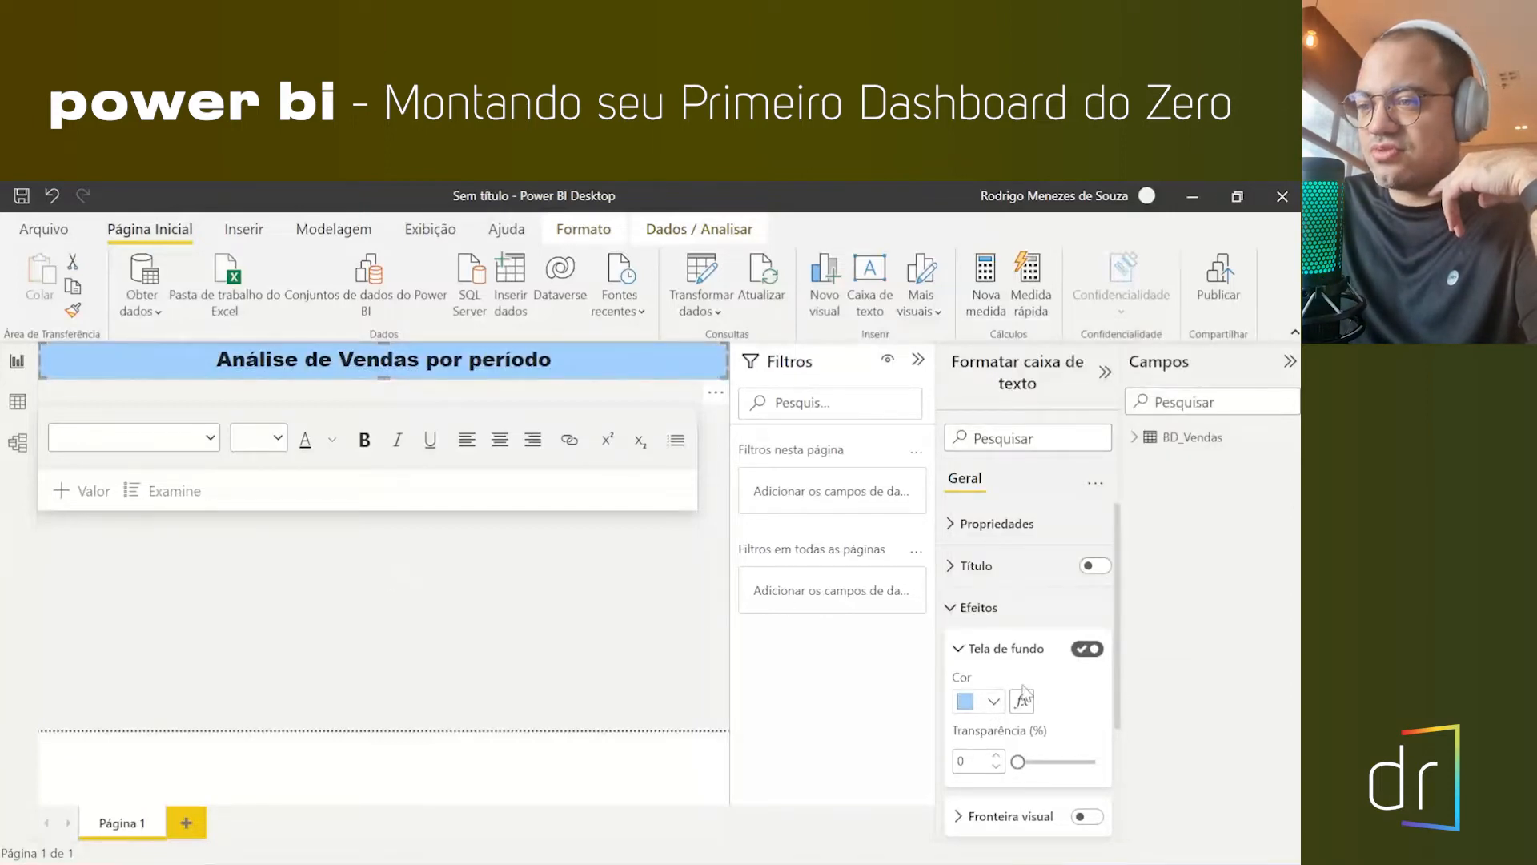
click(964, 650)
click(651, 596)
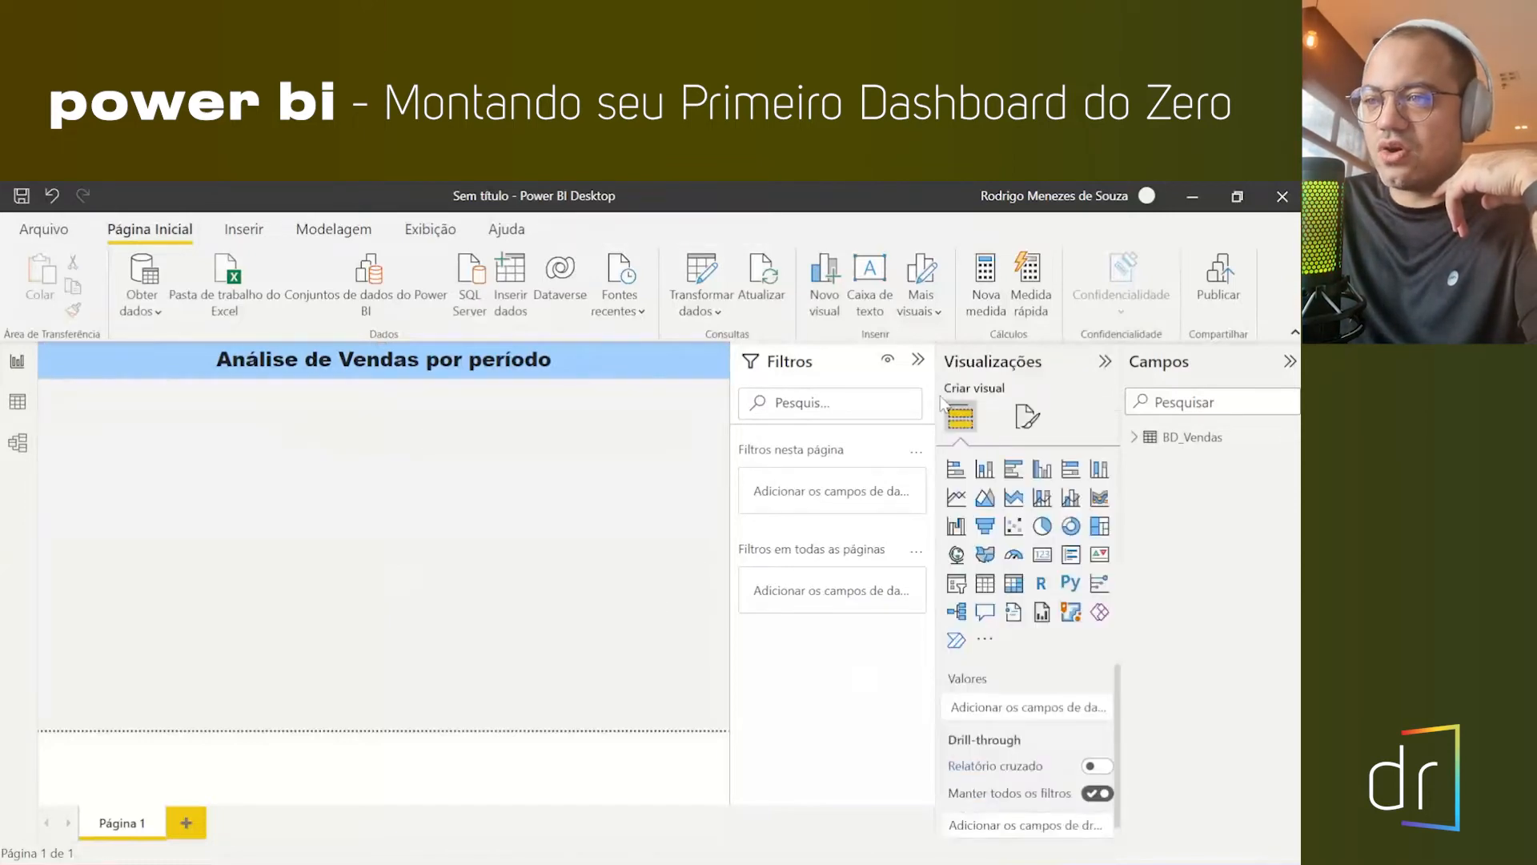
click(918, 360)
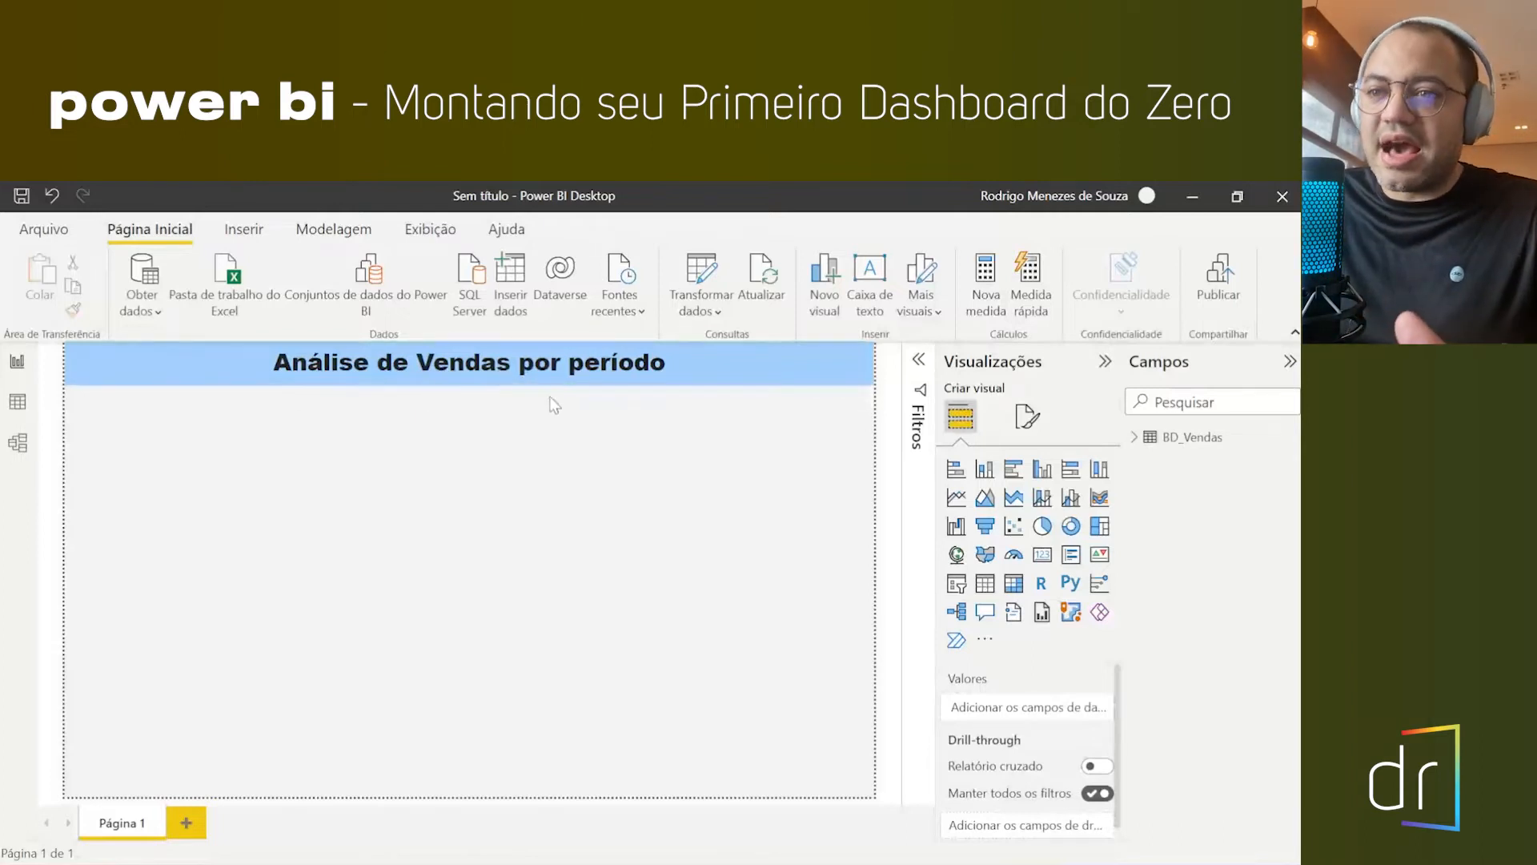
drag(561, 362, 668, 364)
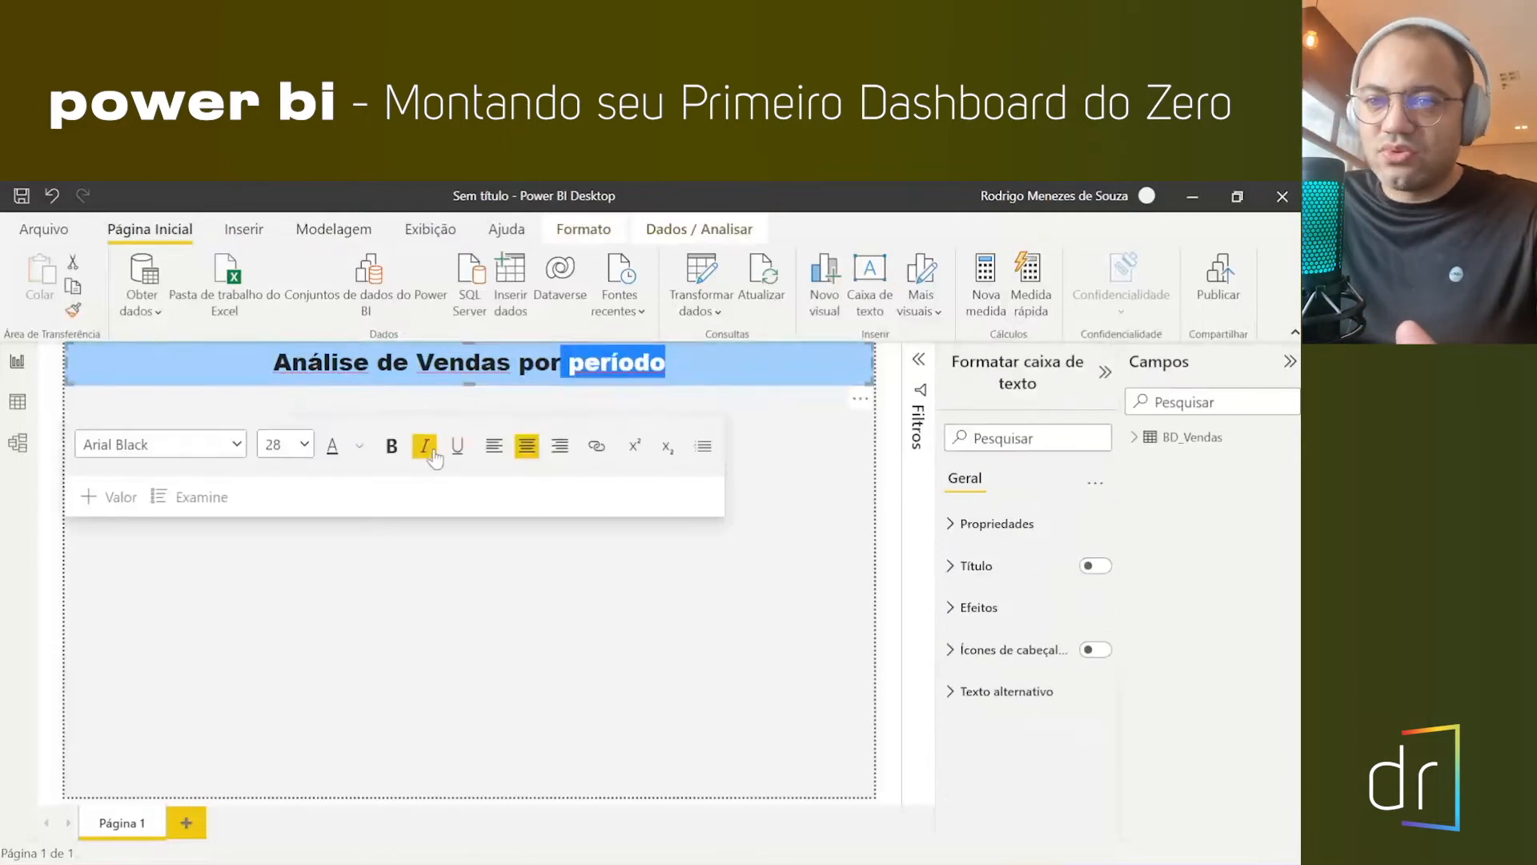
click(402, 575)
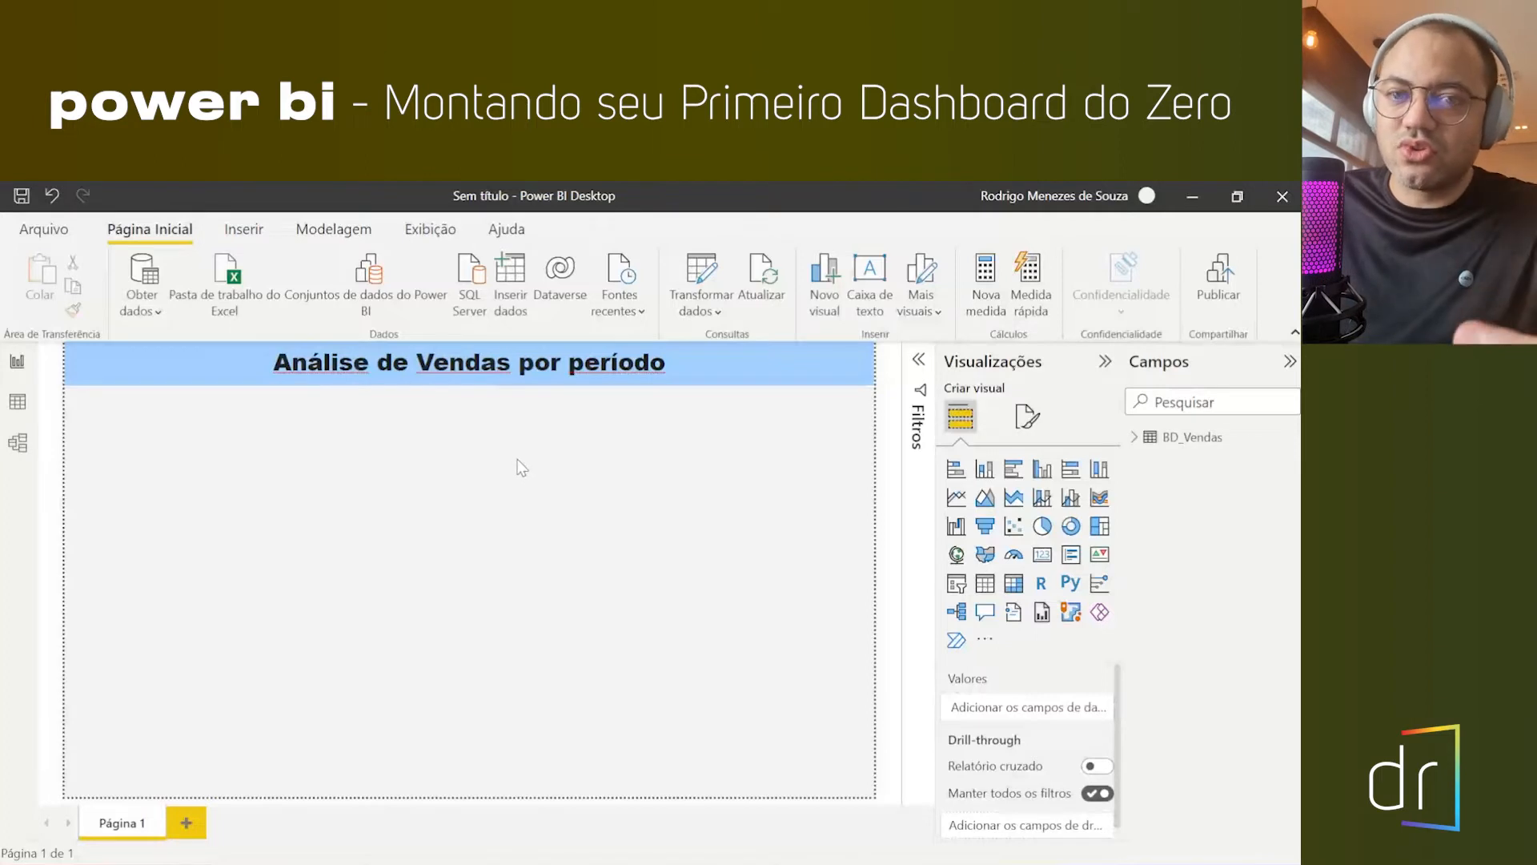
click(313, 389)
click(290, 574)
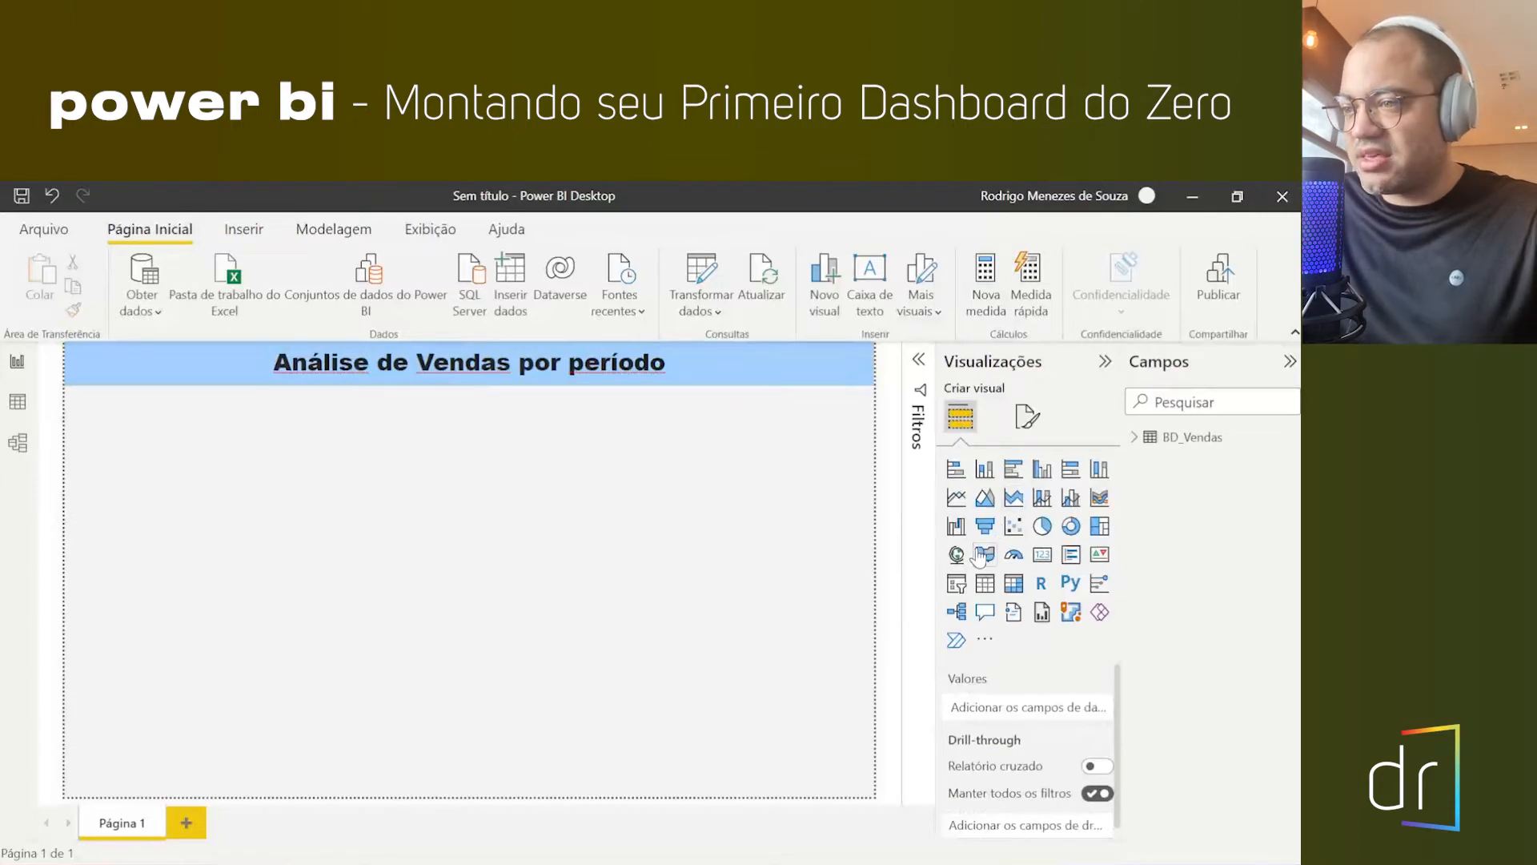
- Add a slicer visual and fill it with the Mês level of the Data field's date hierarchy from BD_Vendas
click(958, 587)
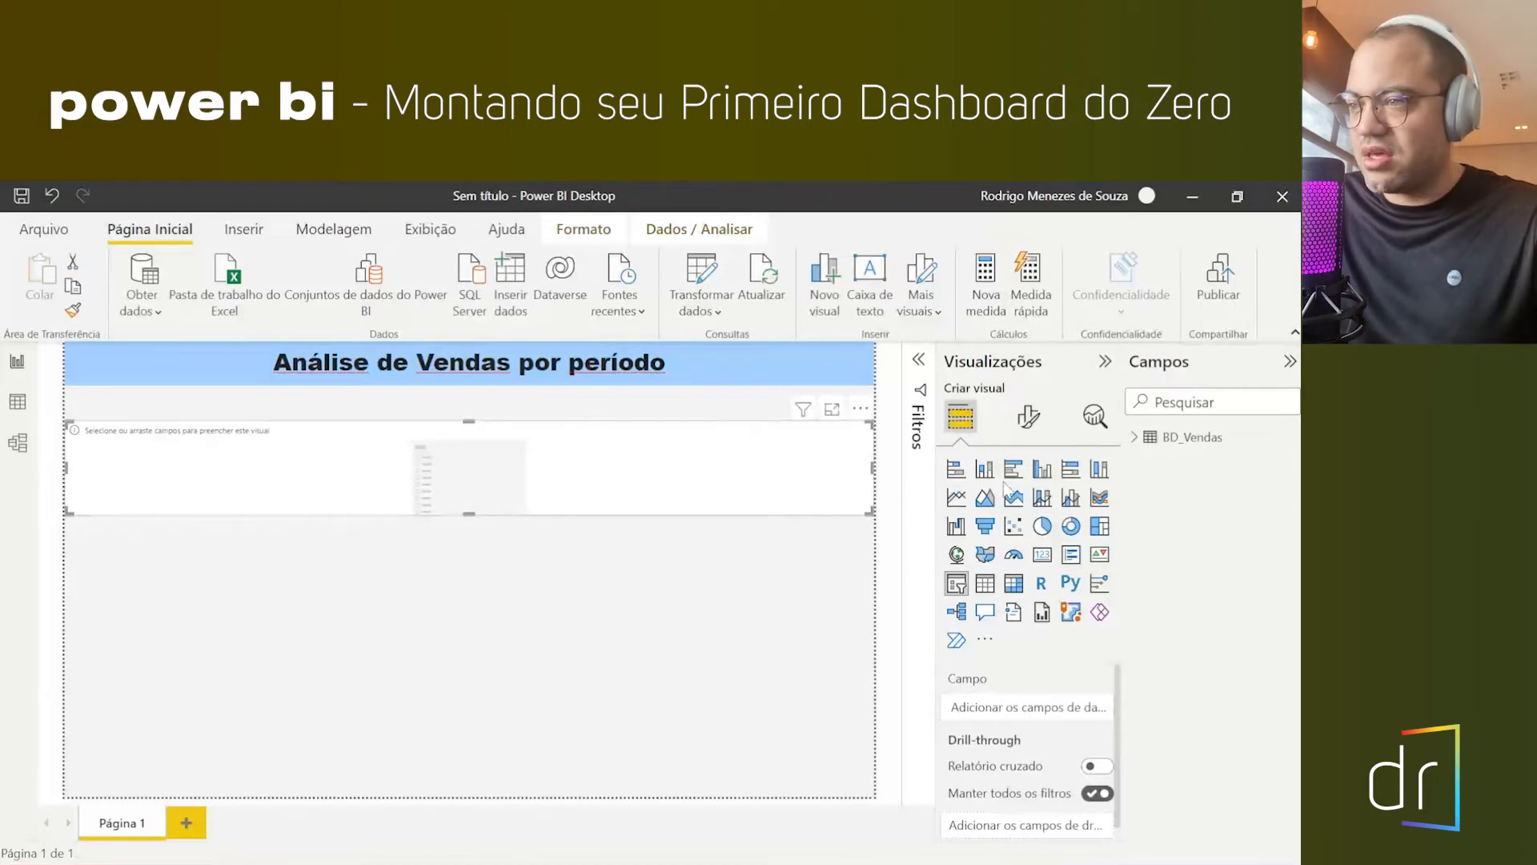
click(1134, 438)
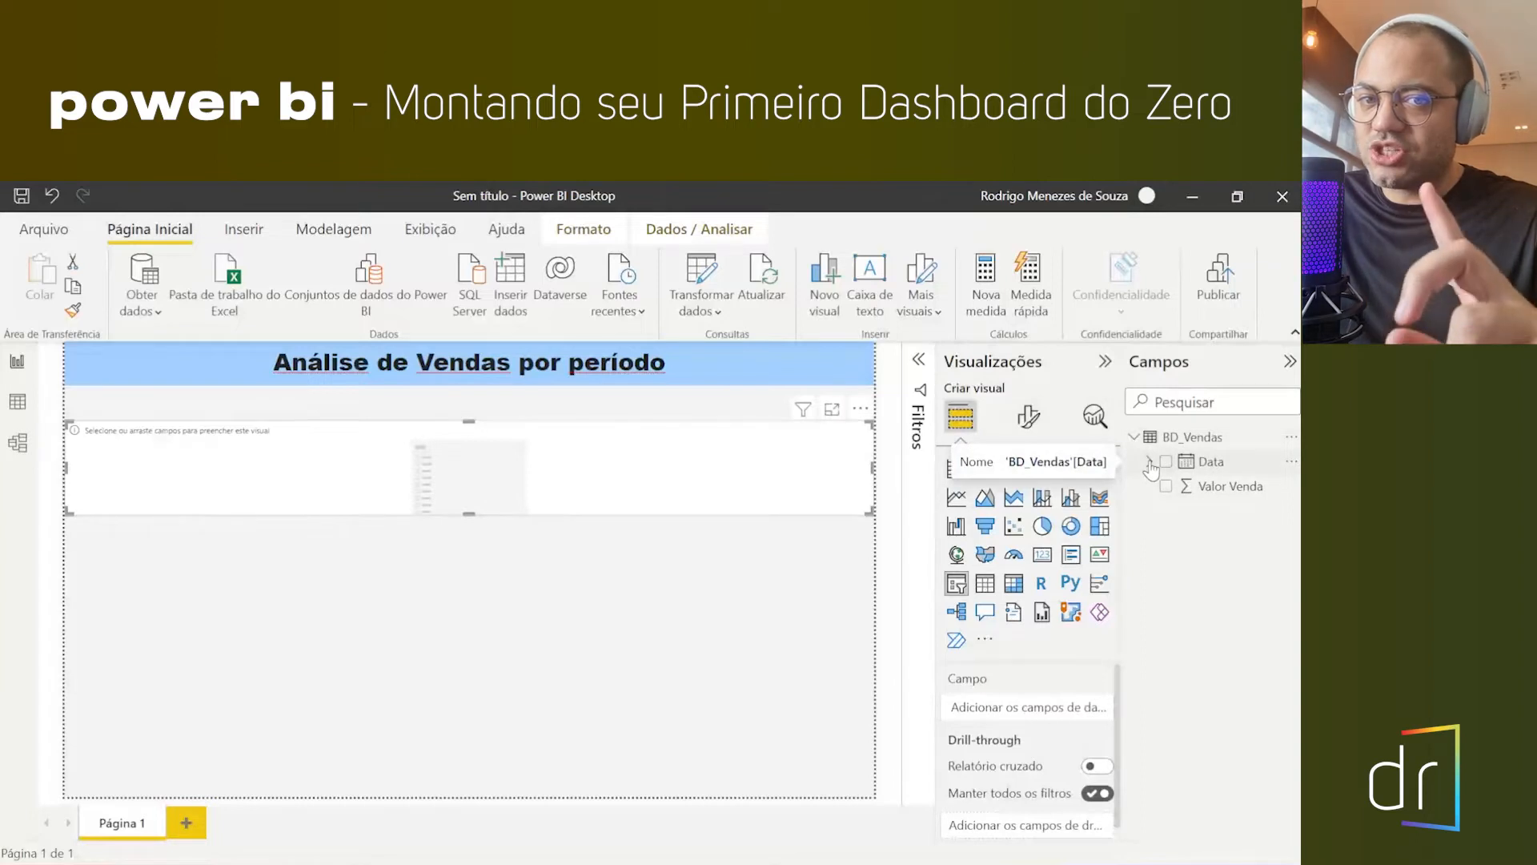
click(1150, 462)
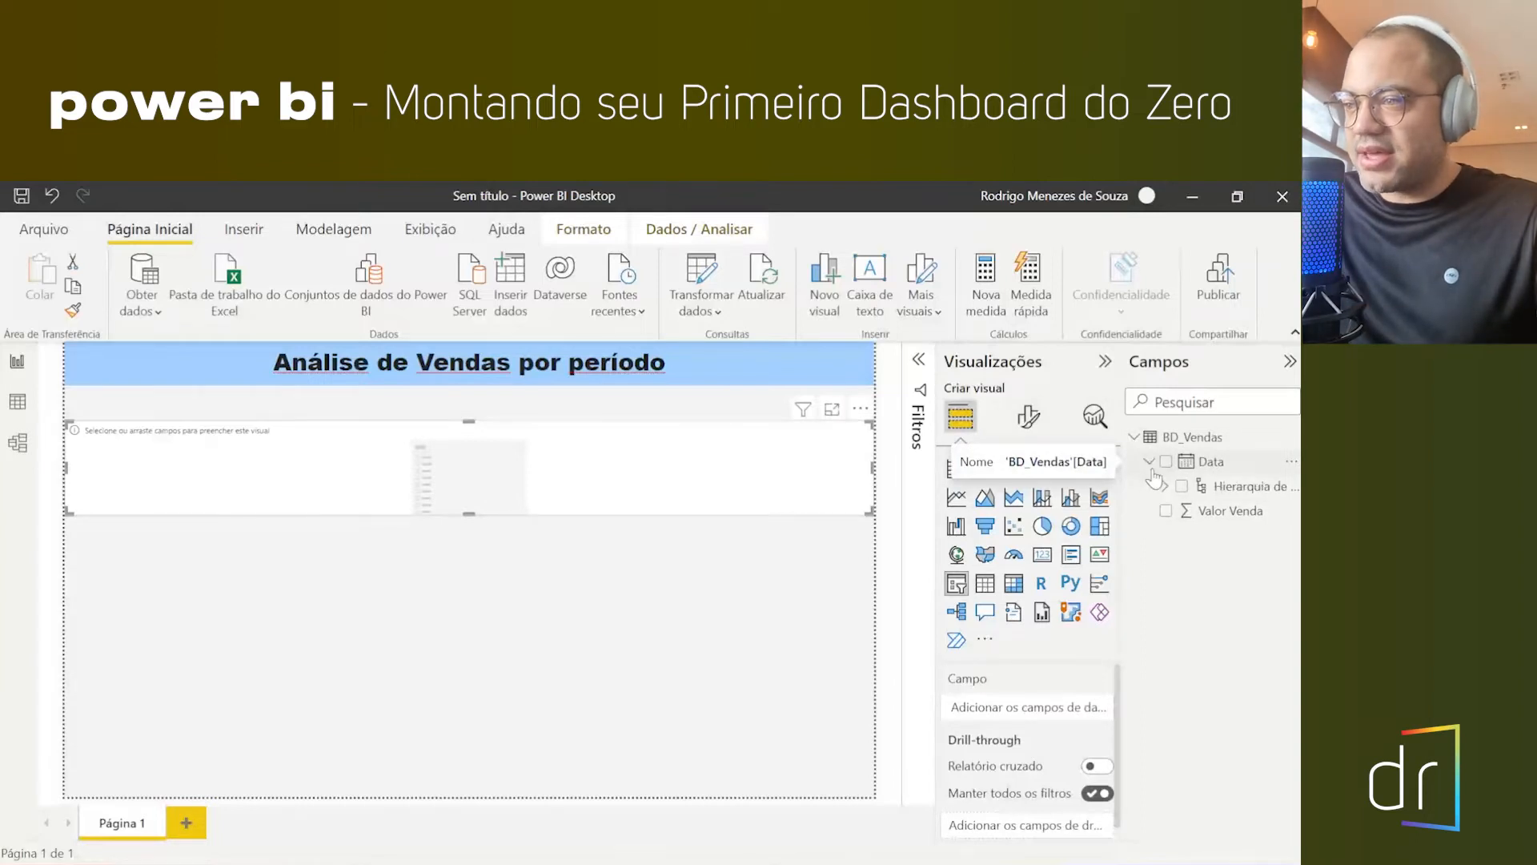
click(1165, 487)
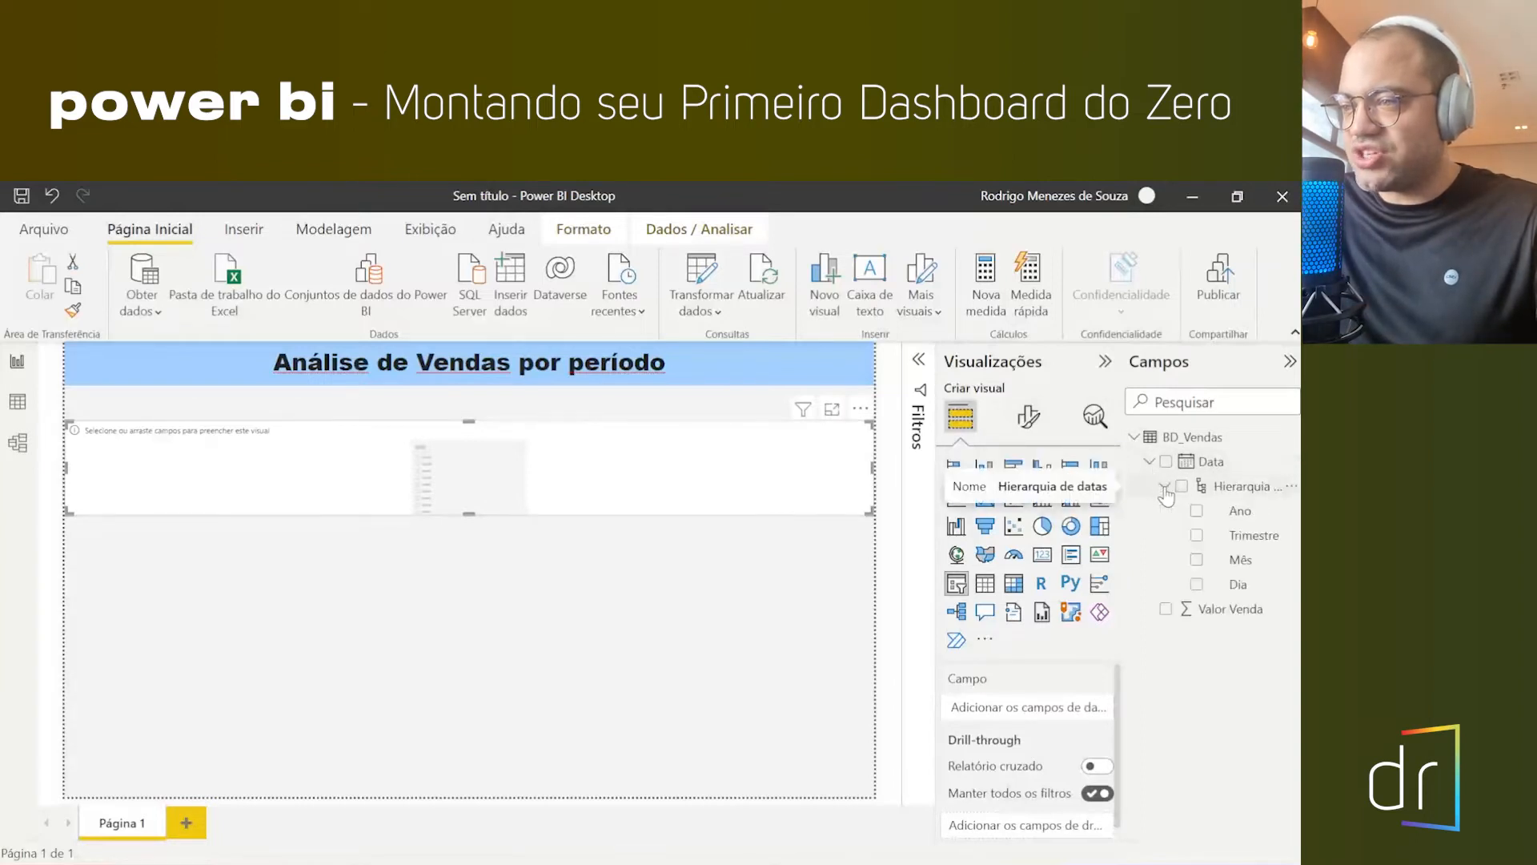
click(1150, 462)
click(1151, 463)
click(1150, 463)
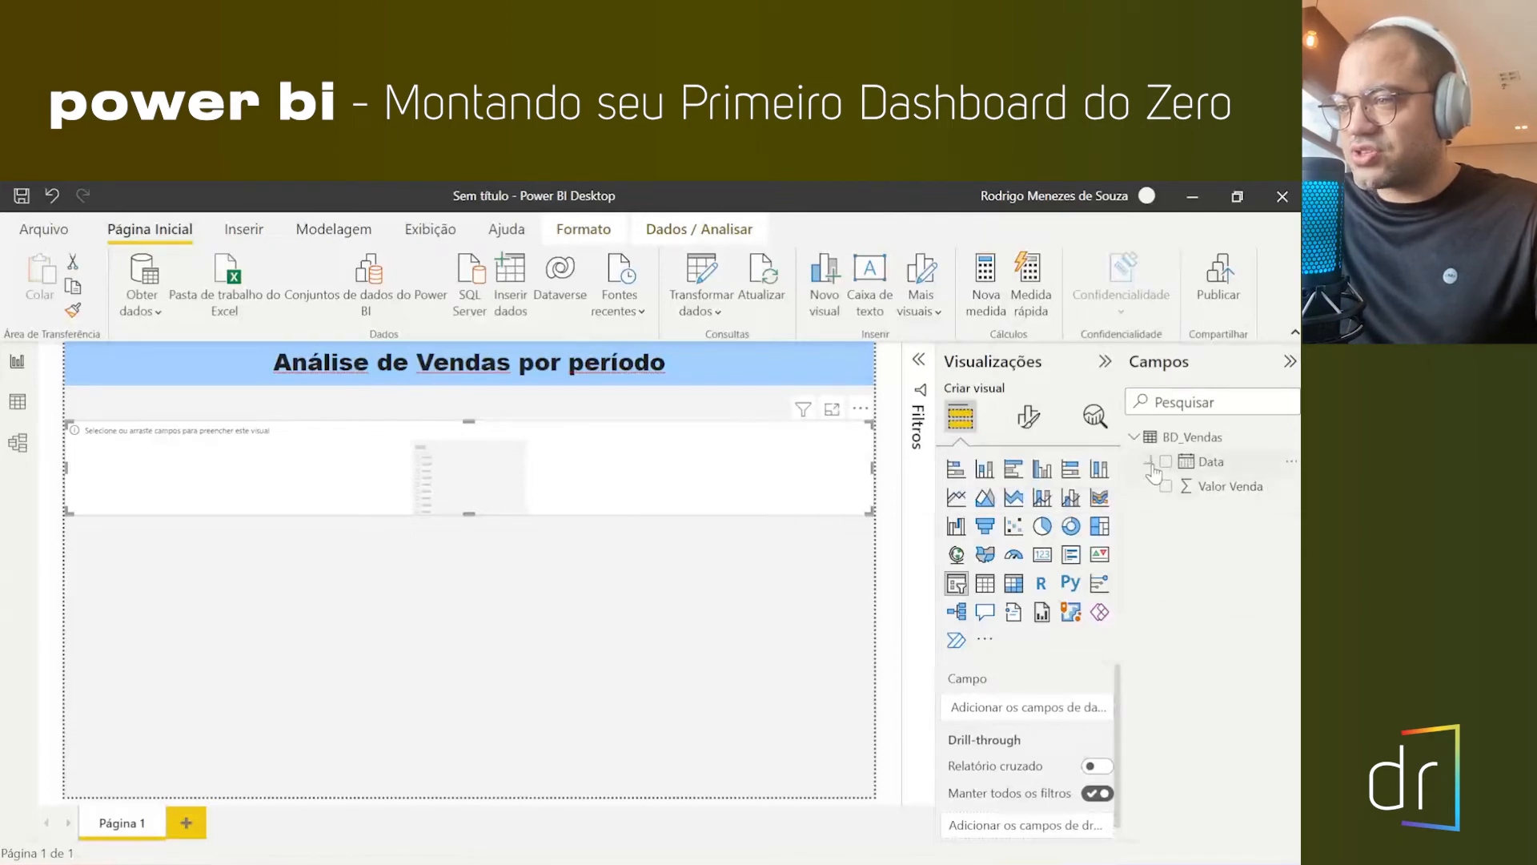
click(1151, 463)
click(1166, 486)
click(1166, 486)
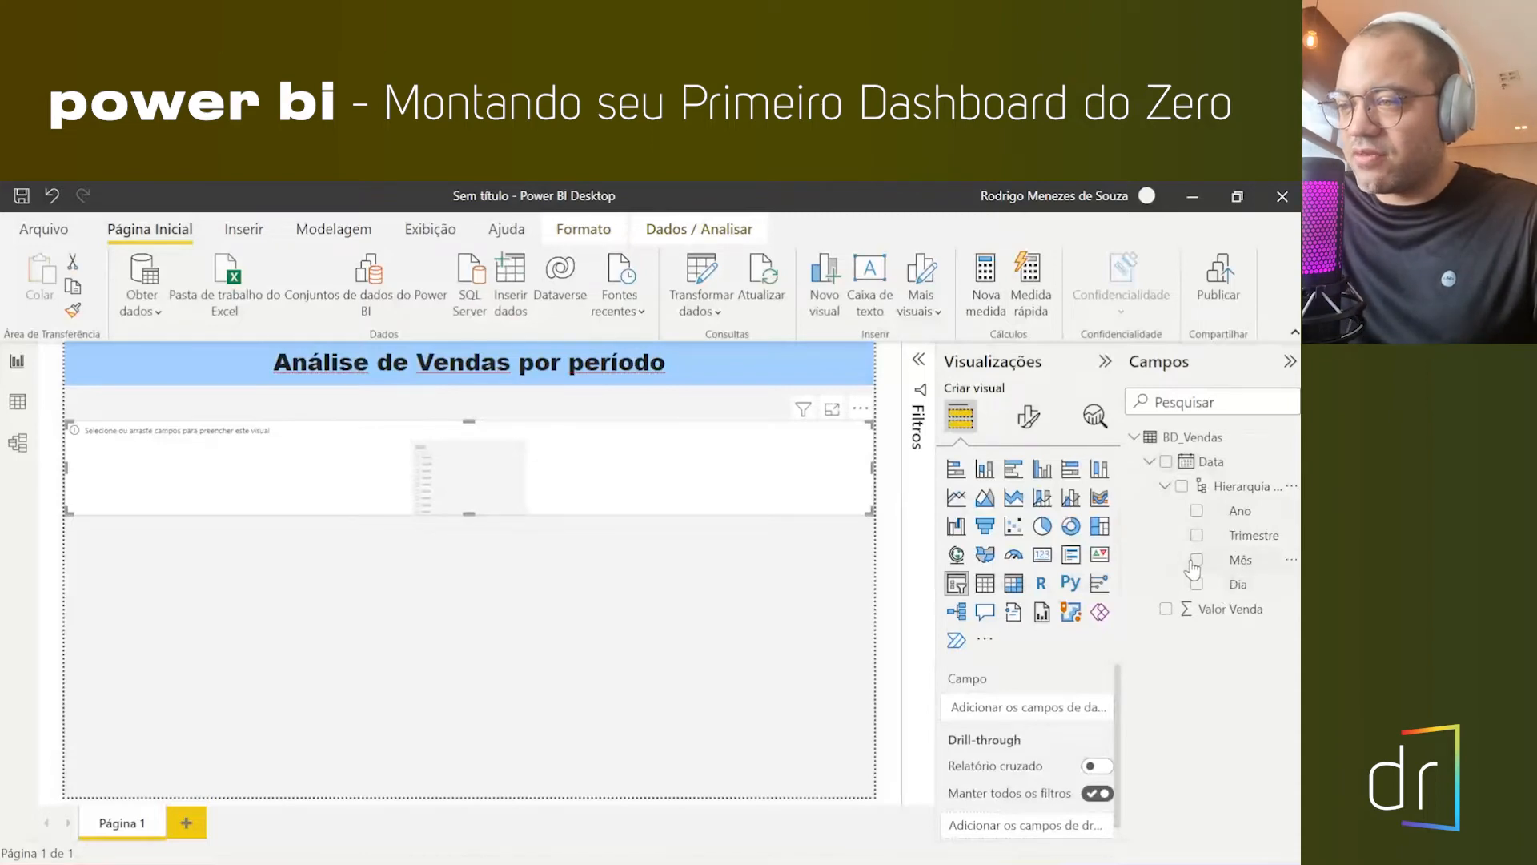
drag(1237, 563, 1025, 709)
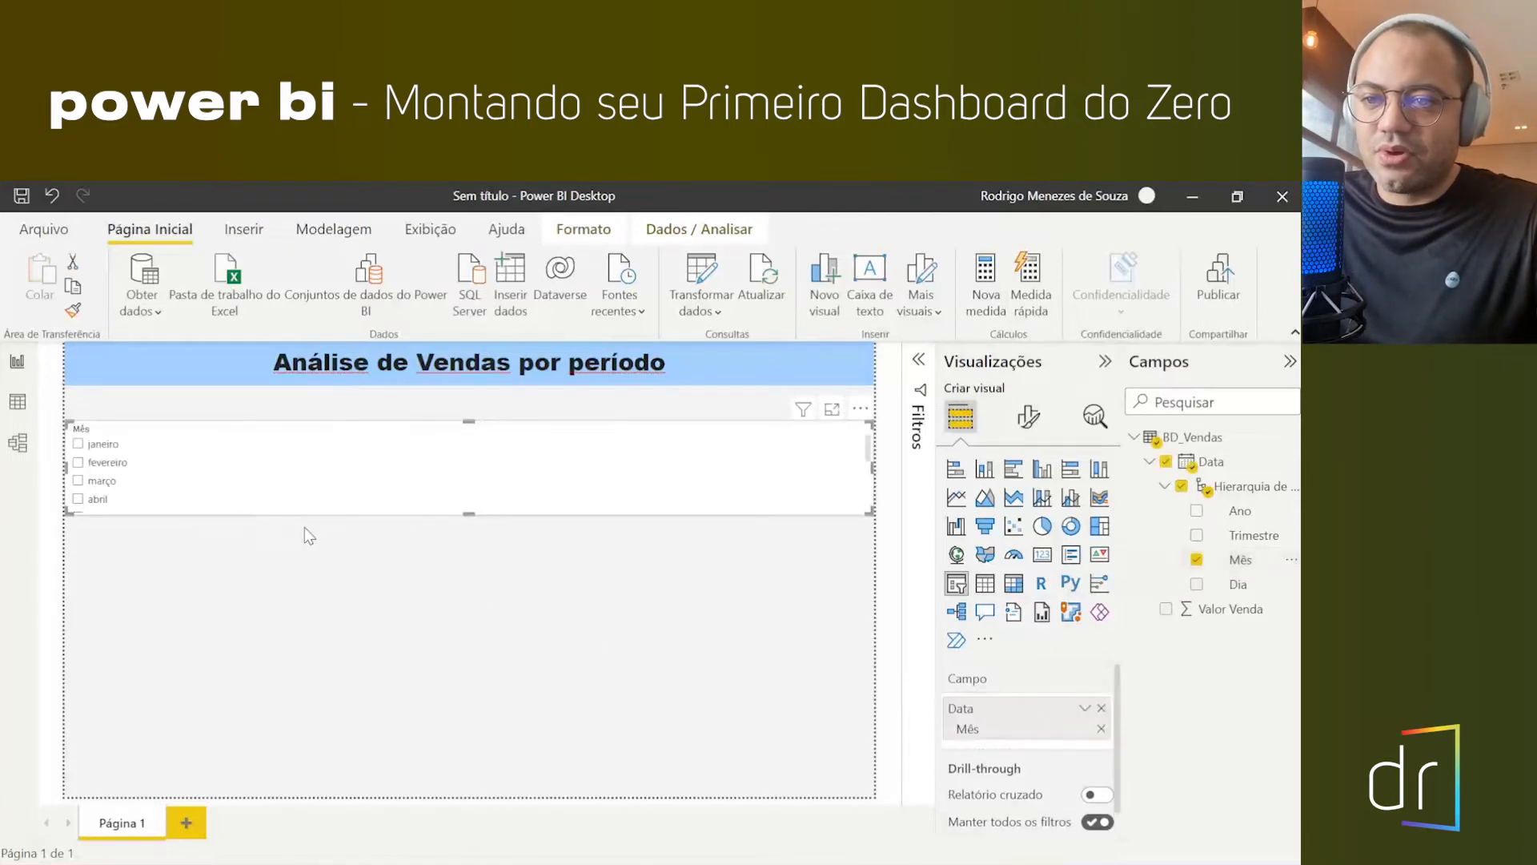
- Resize the month slicer to a narrow column tall enough for all twelve months and try selecting individual months
drag(468, 515, 468, 672)
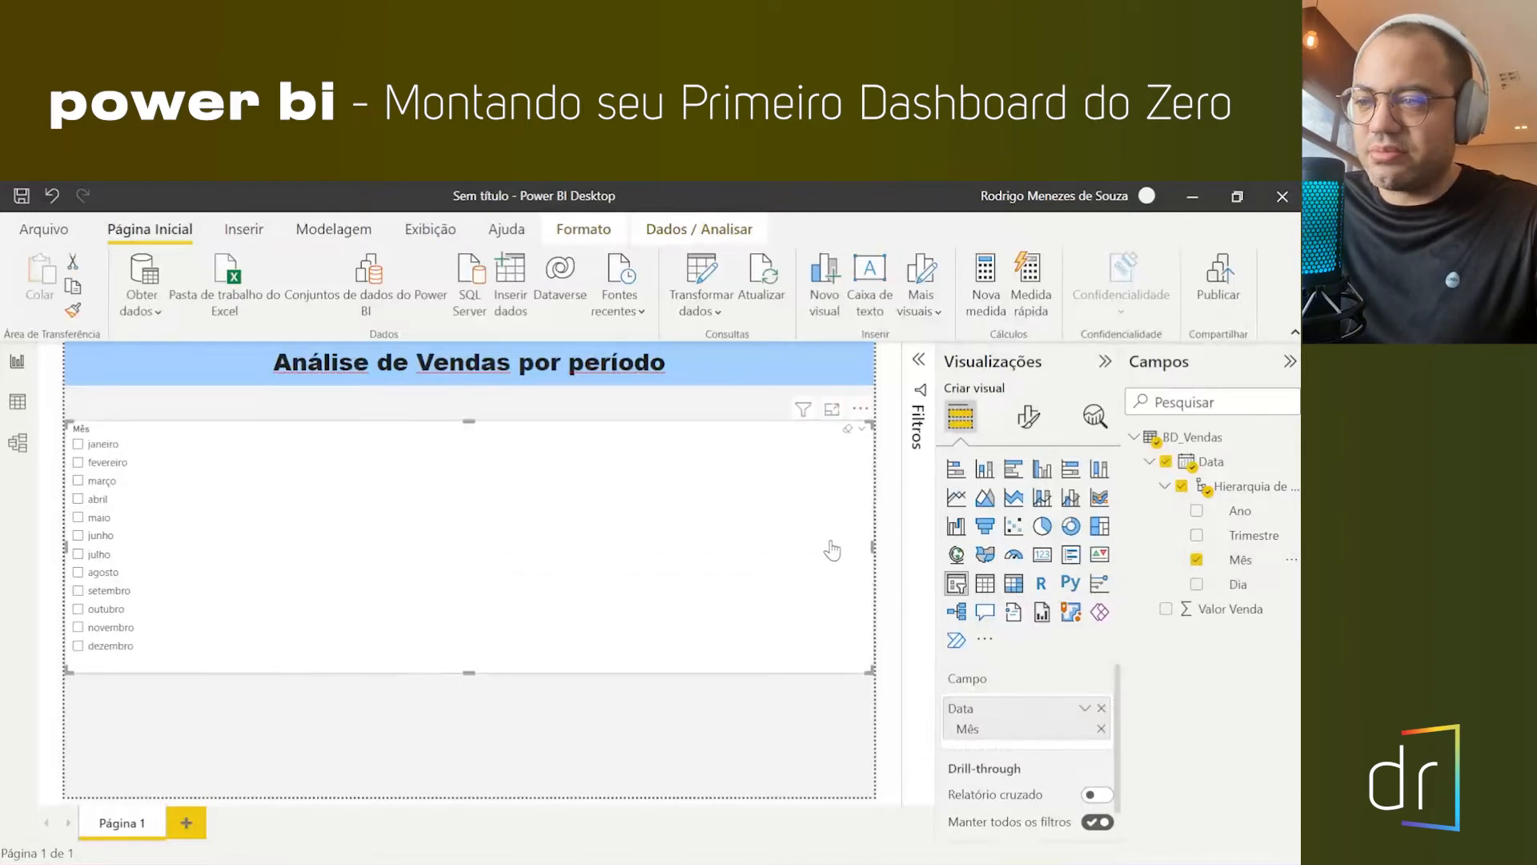
drag(874, 546, 156, 535)
click(77, 554)
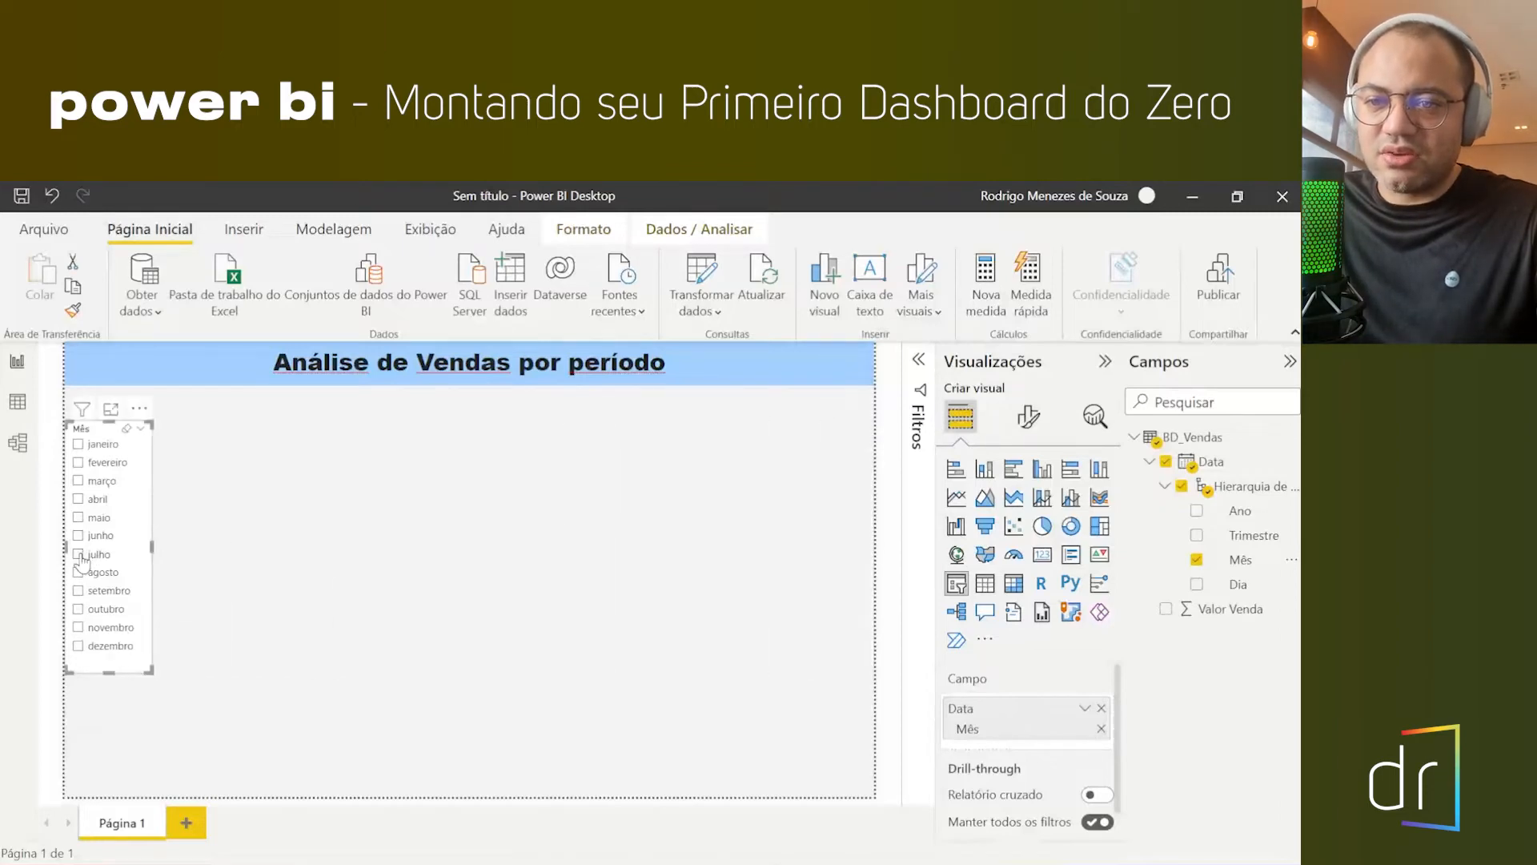
click(78, 554)
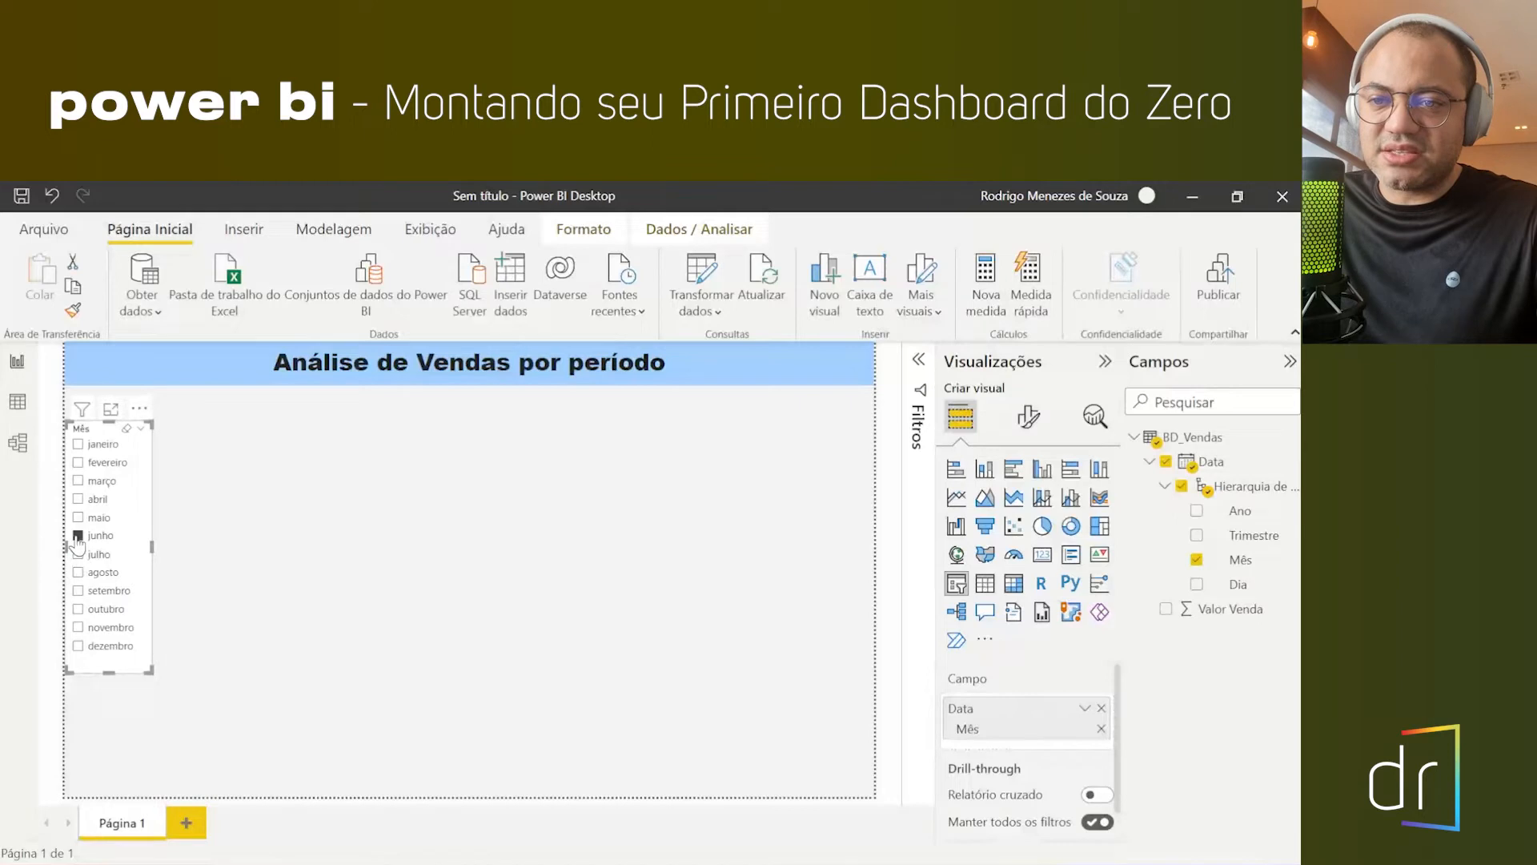
click(78, 517)
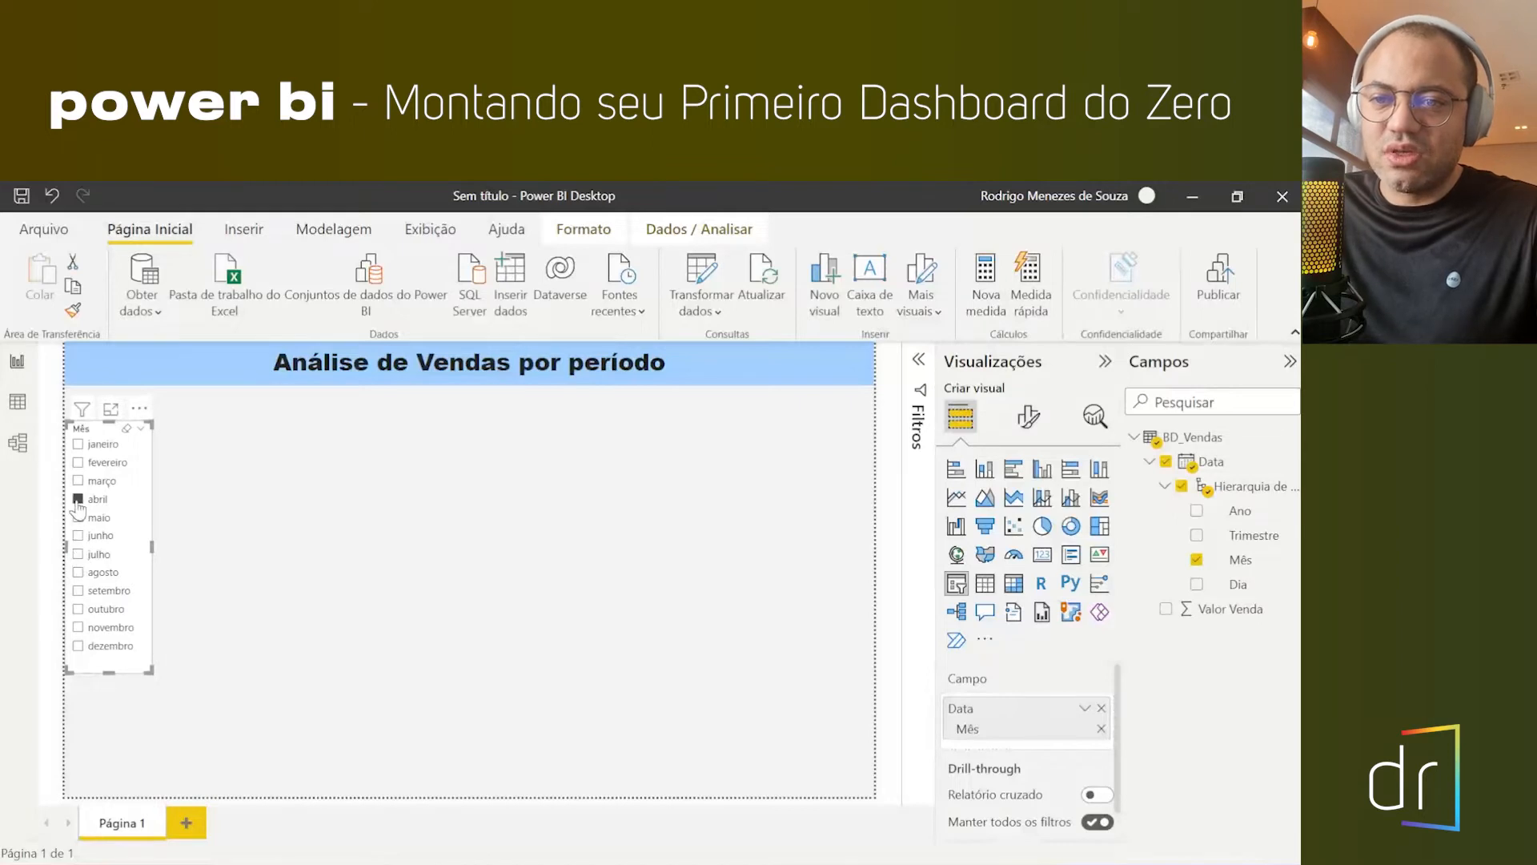
- Turn the month slicer into a compact dropdown placed just below the title banner, about one fifth of the page wide
mouse_move(86, 426)
mouse_down()
mouse_move(87, 396)
mouse_move(88, 416)
mouse_up()
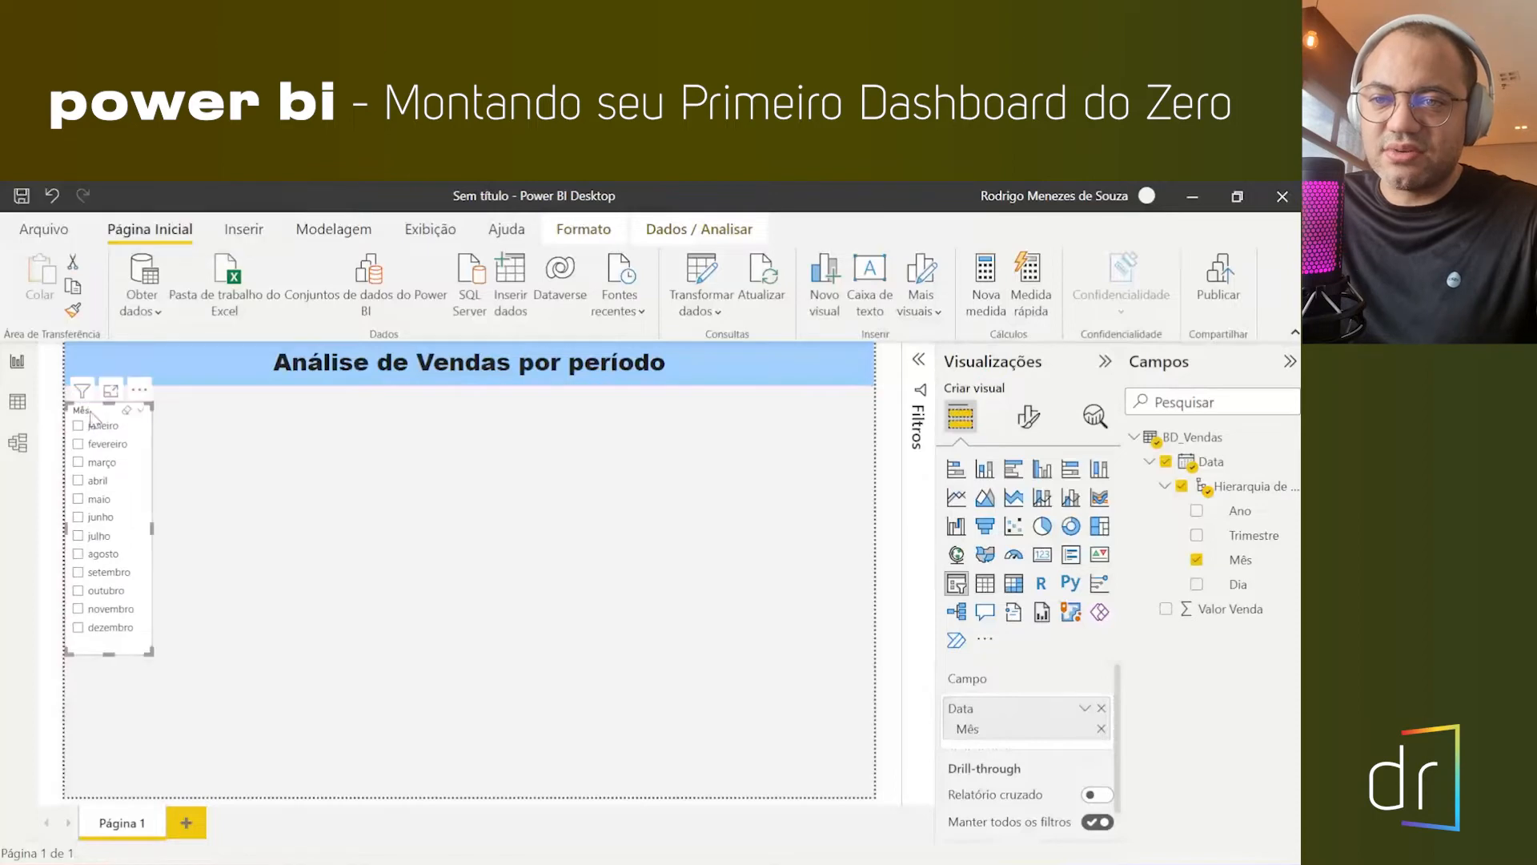
drag(151, 529, 231, 544)
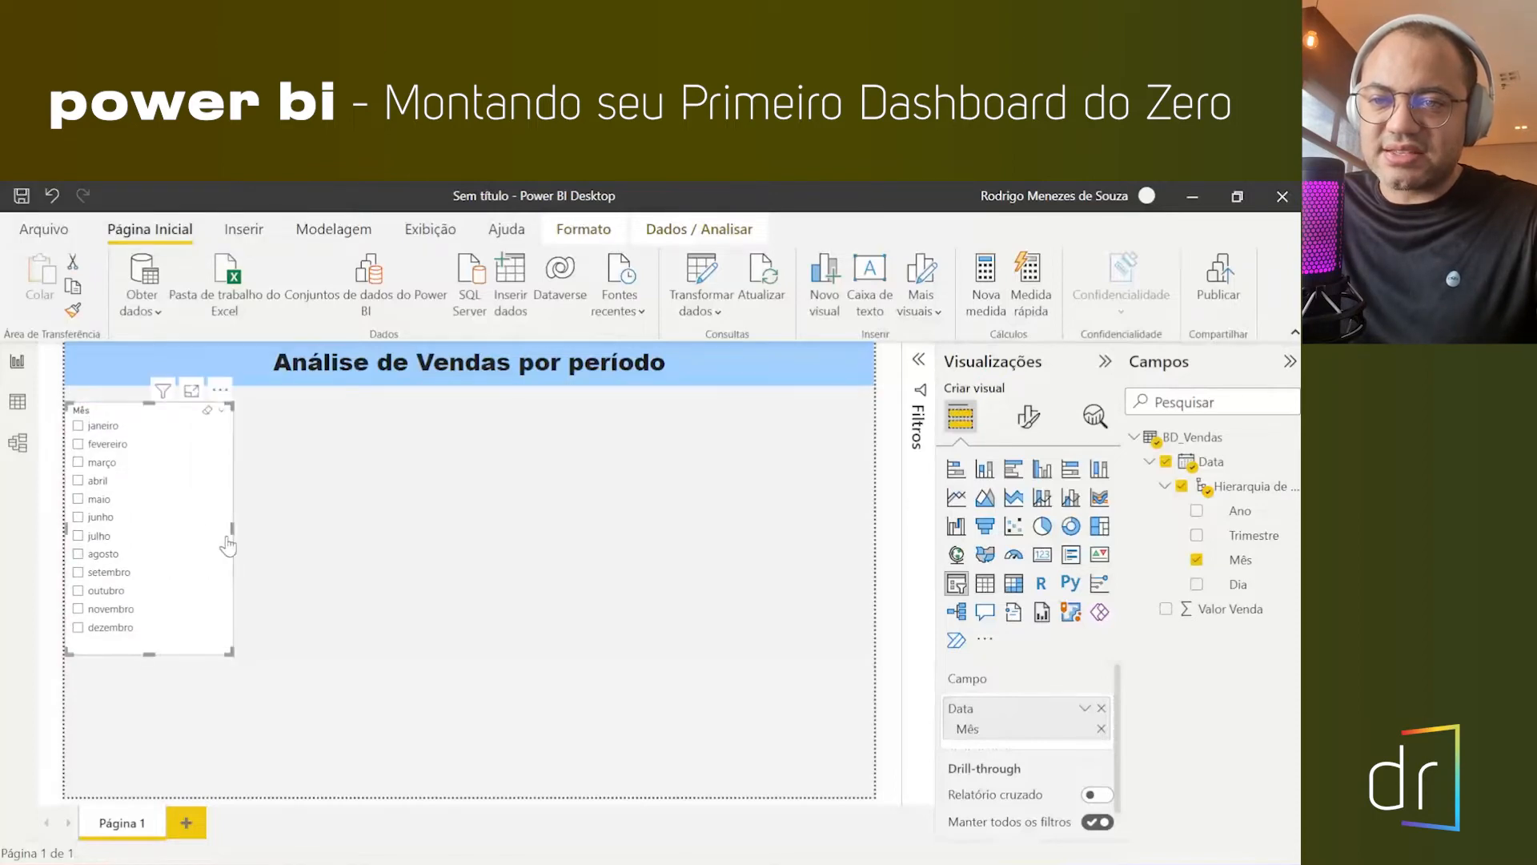
click(221, 412)
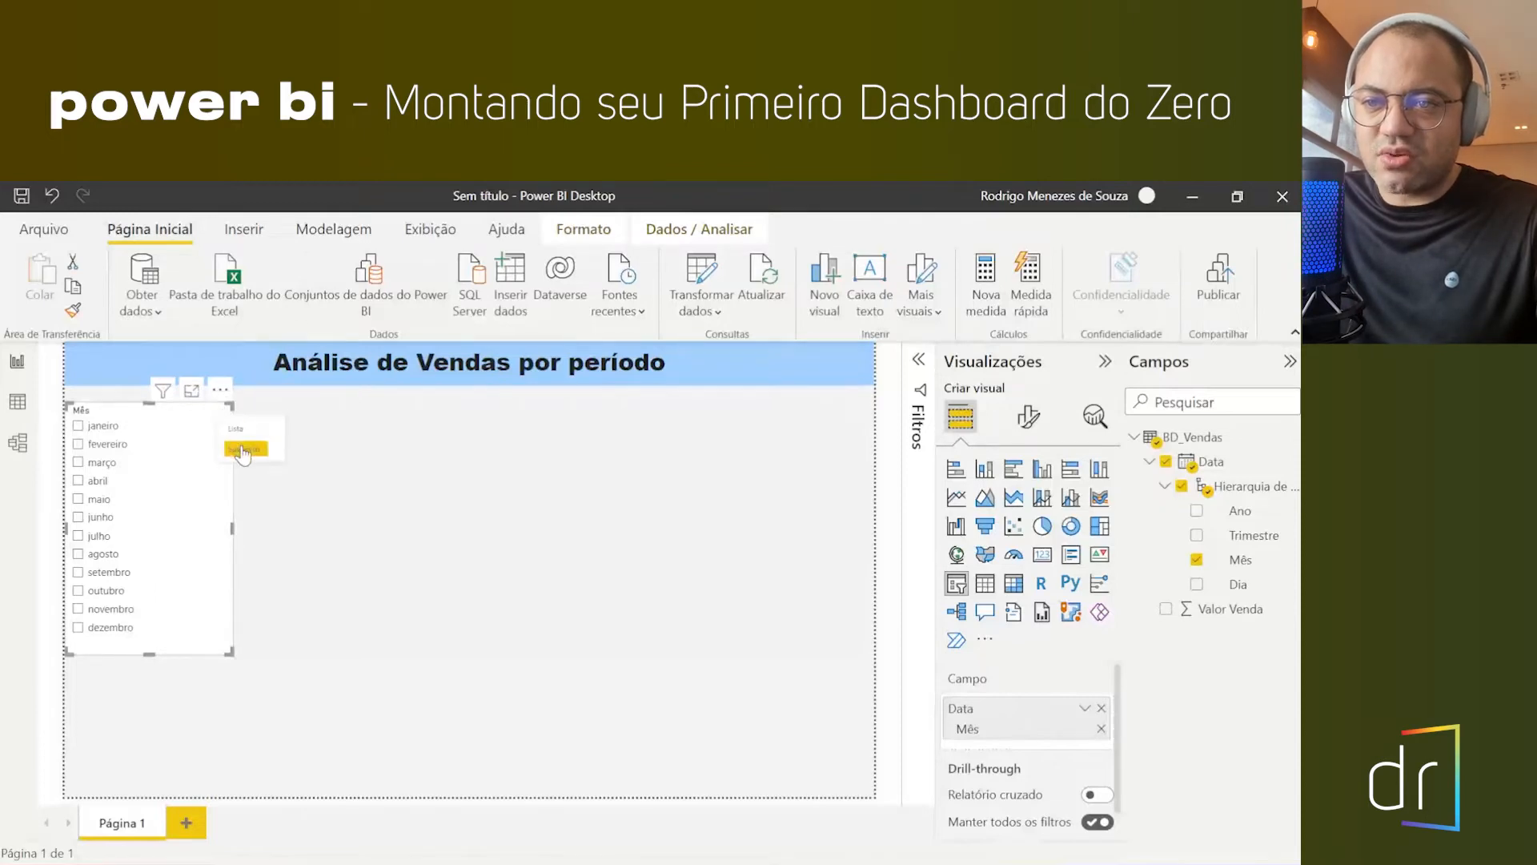
click(244, 450)
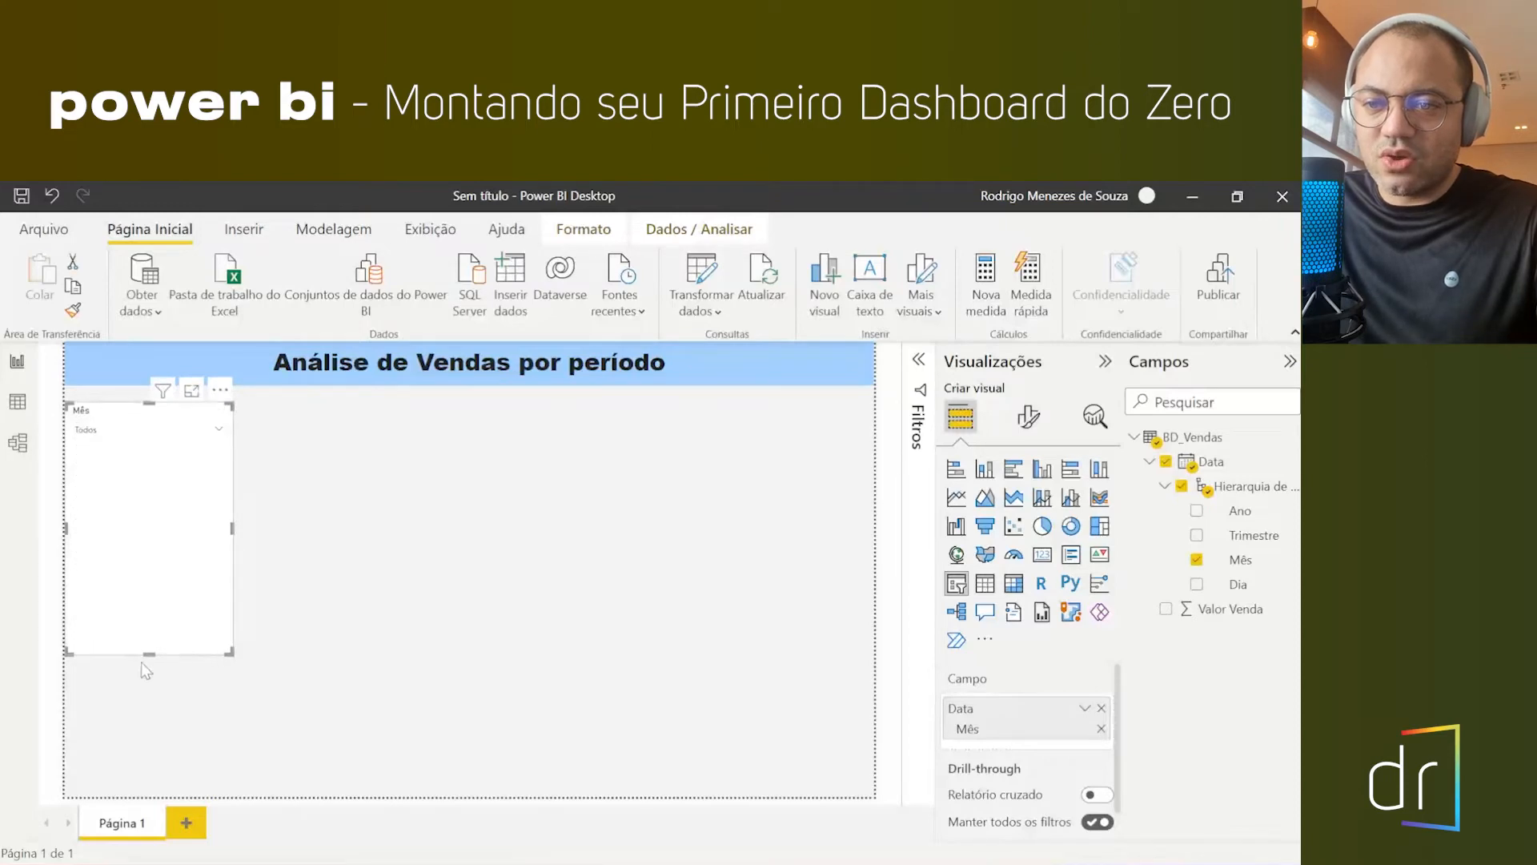
drag(149, 652, 180, 450)
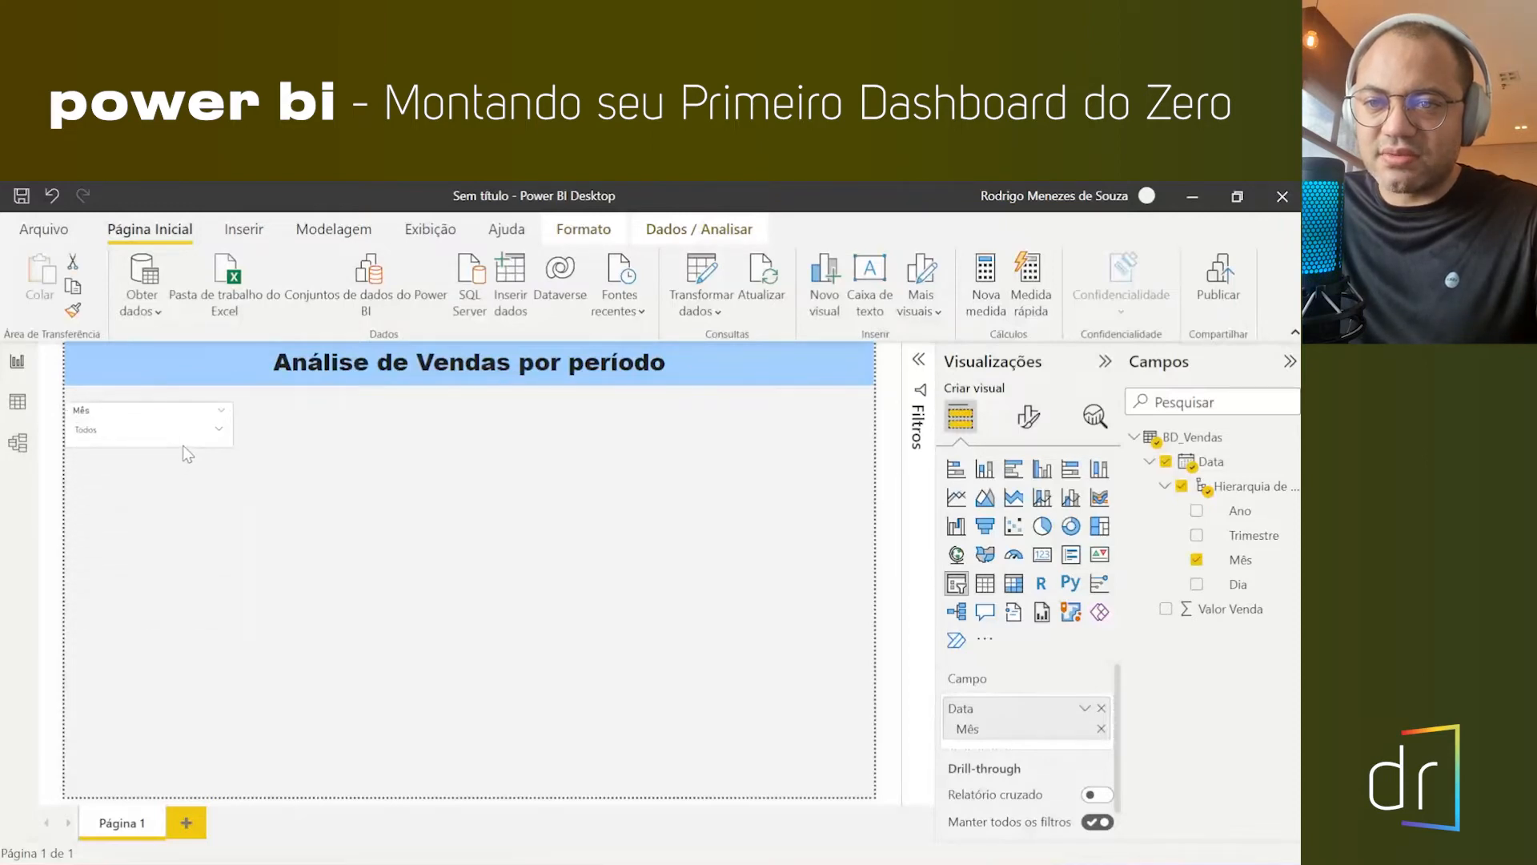
- Try the month dropdown with single months between janeiro and julho and clear its selection
click(220, 430)
click(219, 429)
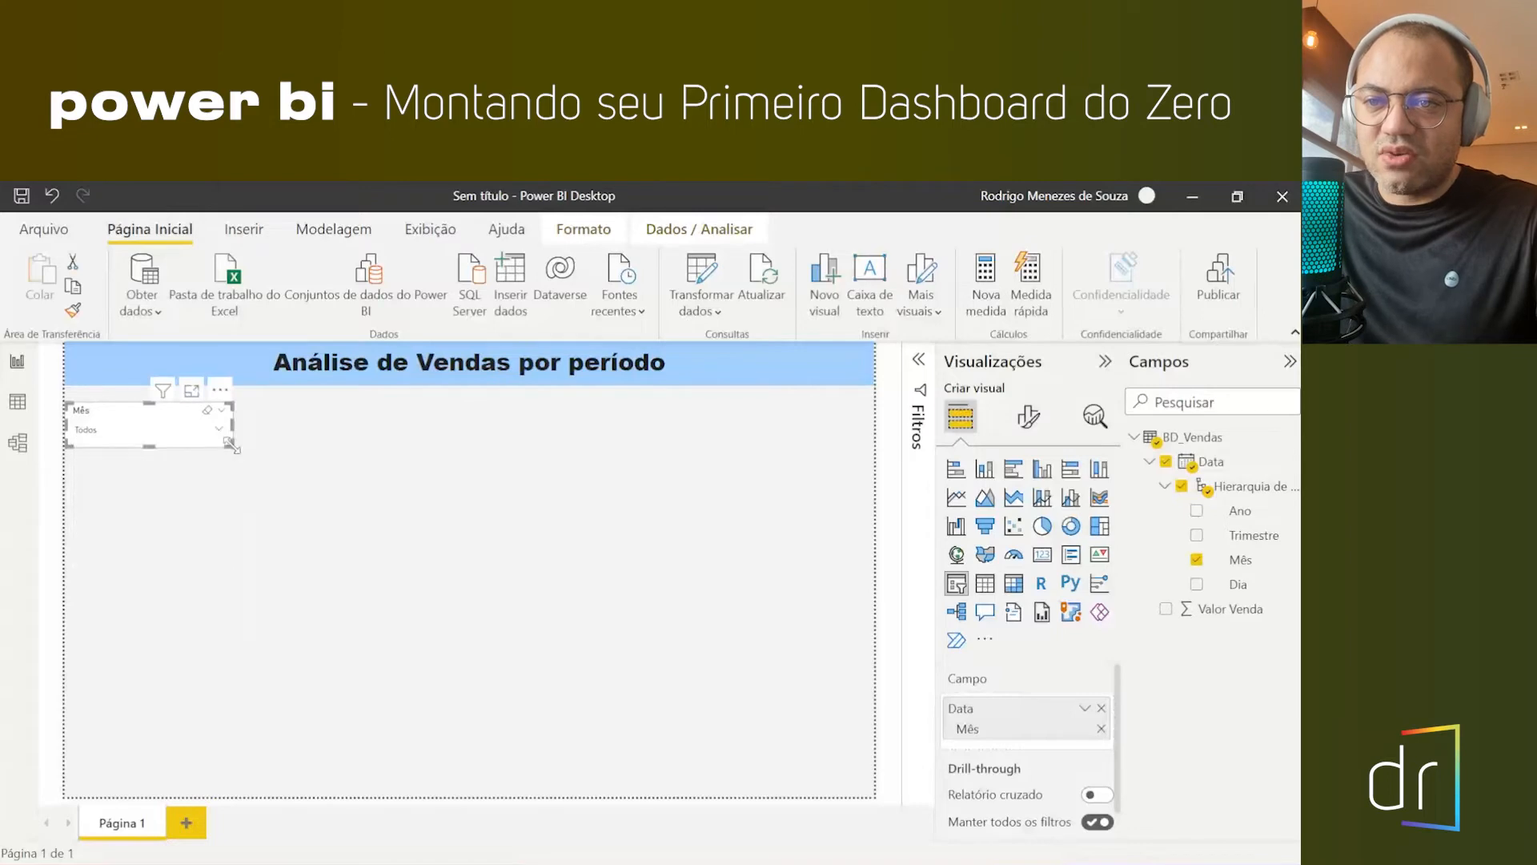
click(255, 467)
click(185, 432)
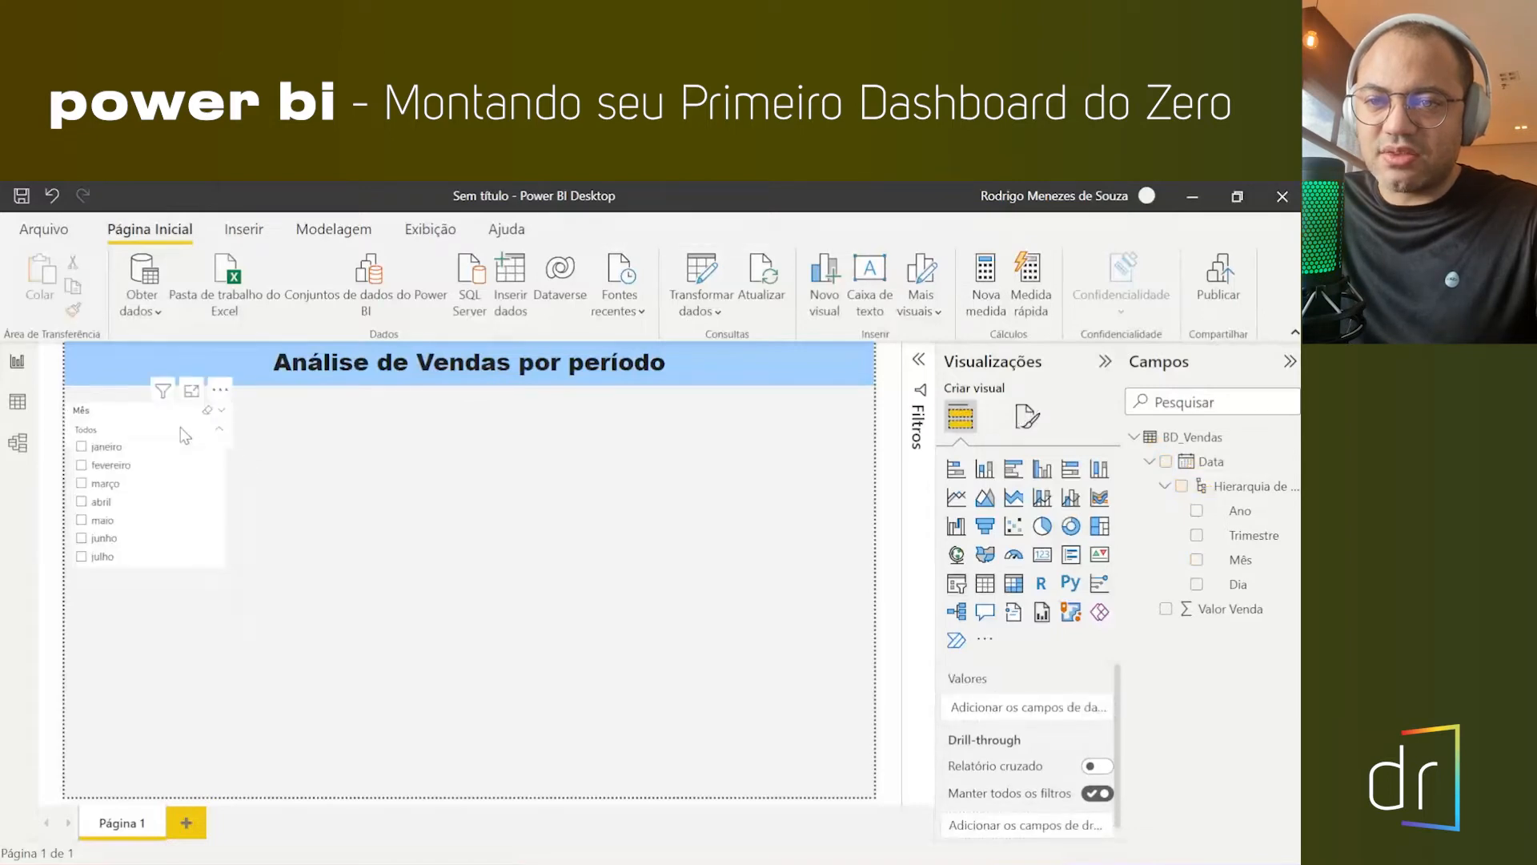
click(102, 482)
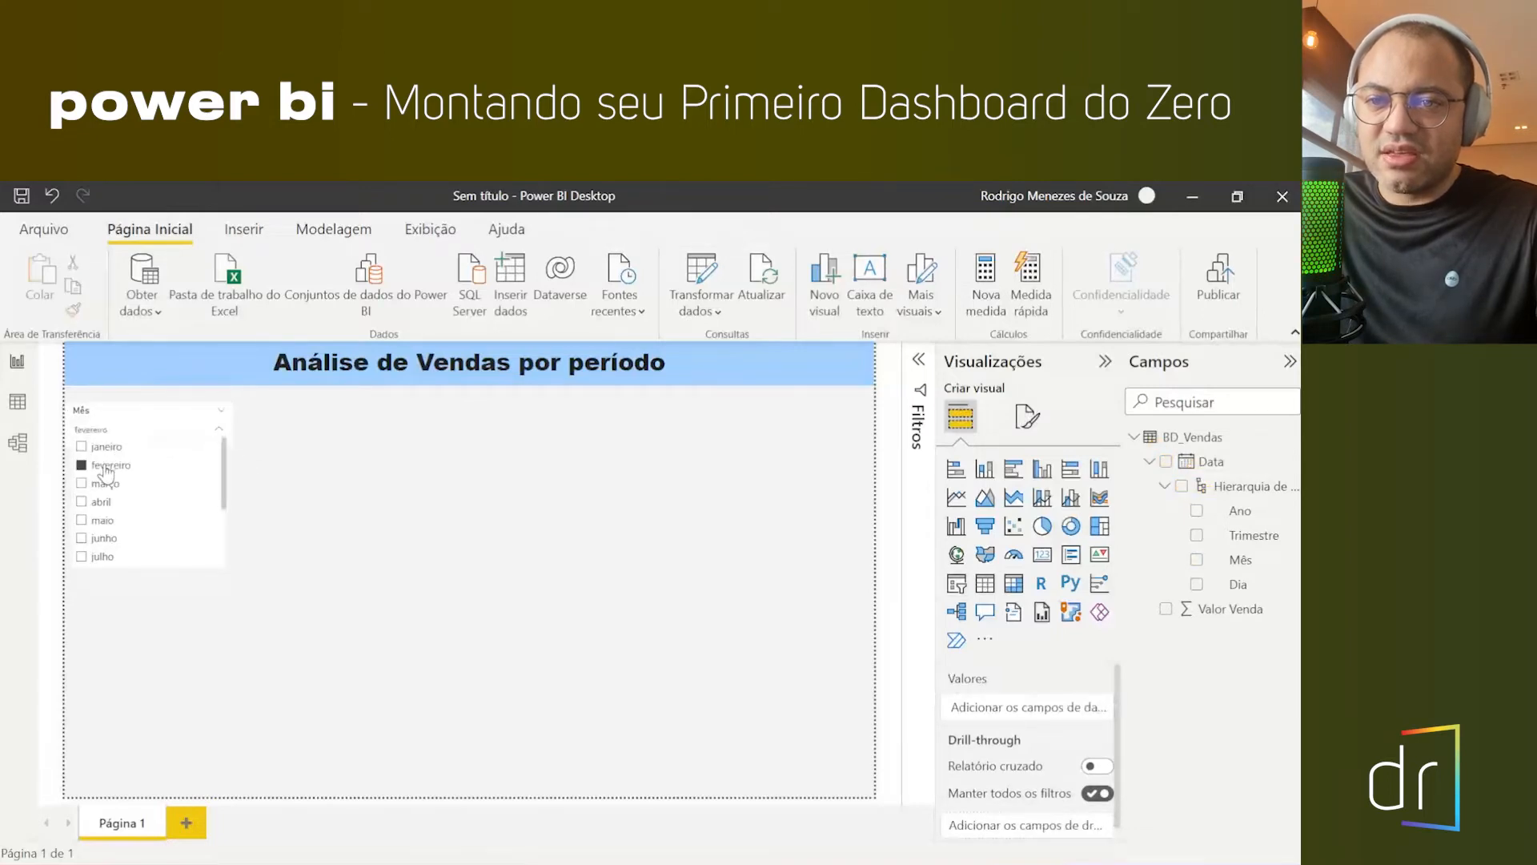
click(100, 501)
click(101, 519)
click(101, 538)
click(100, 556)
click(102, 482)
click(103, 464)
click(102, 446)
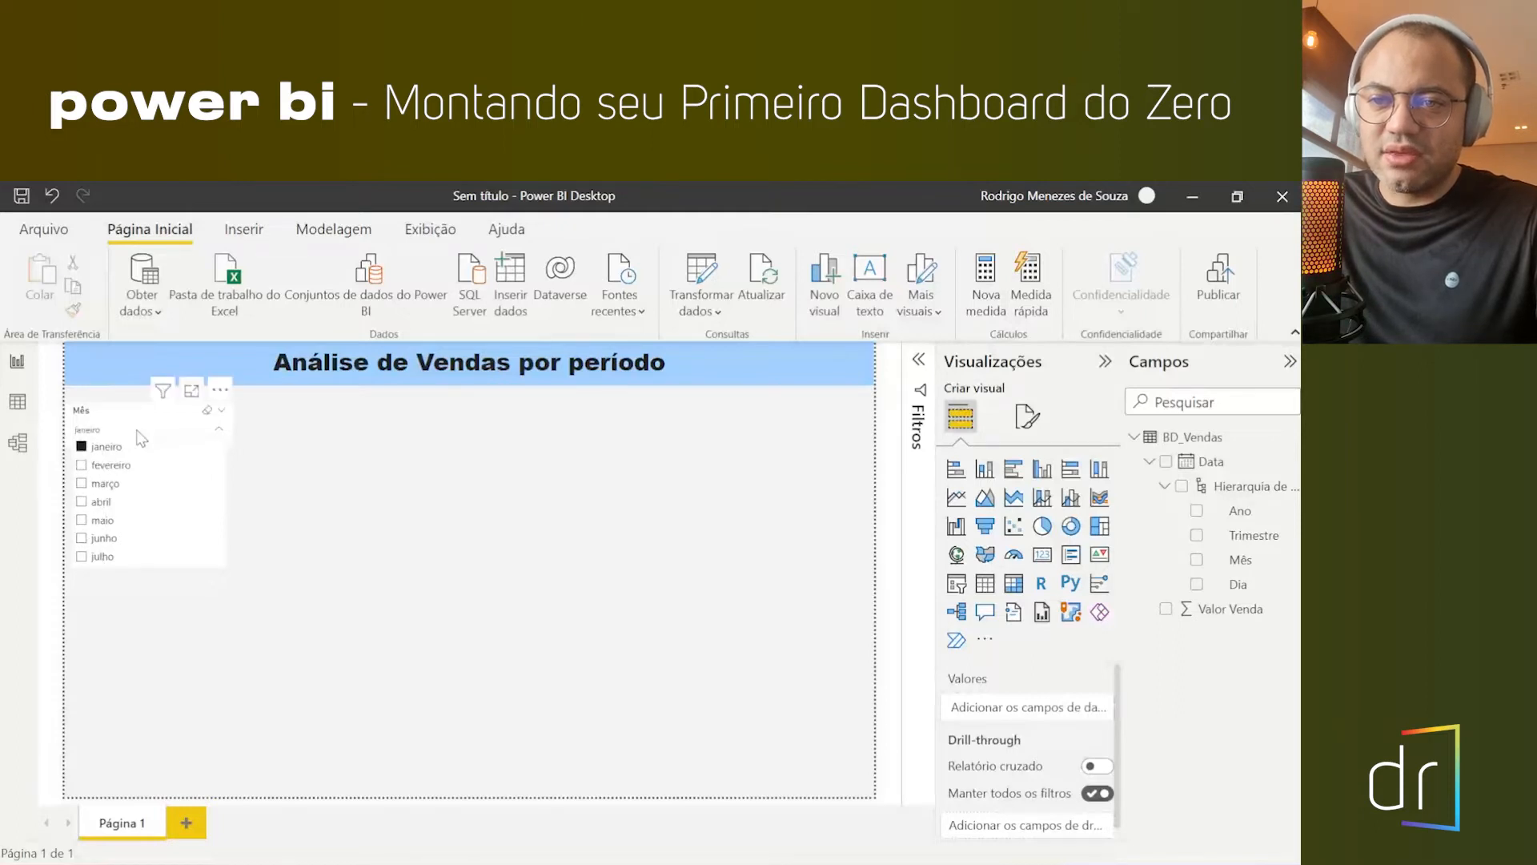
click(185, 432)
click(207, 411)
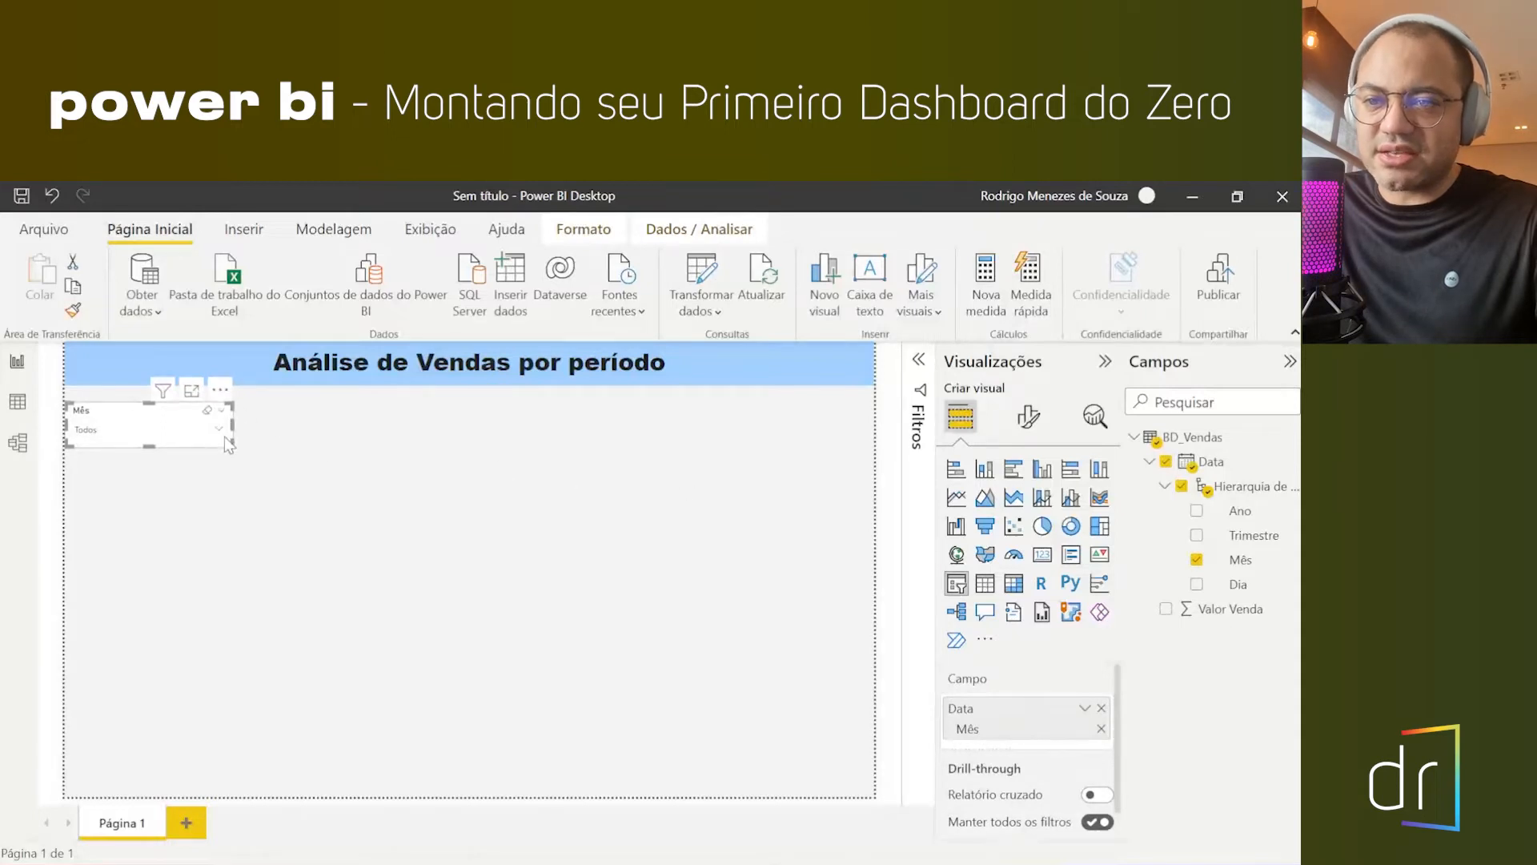
- Nudge the month slicer slightly closer to the title banner and deselect it
click(221, 430)
click(220, 427)
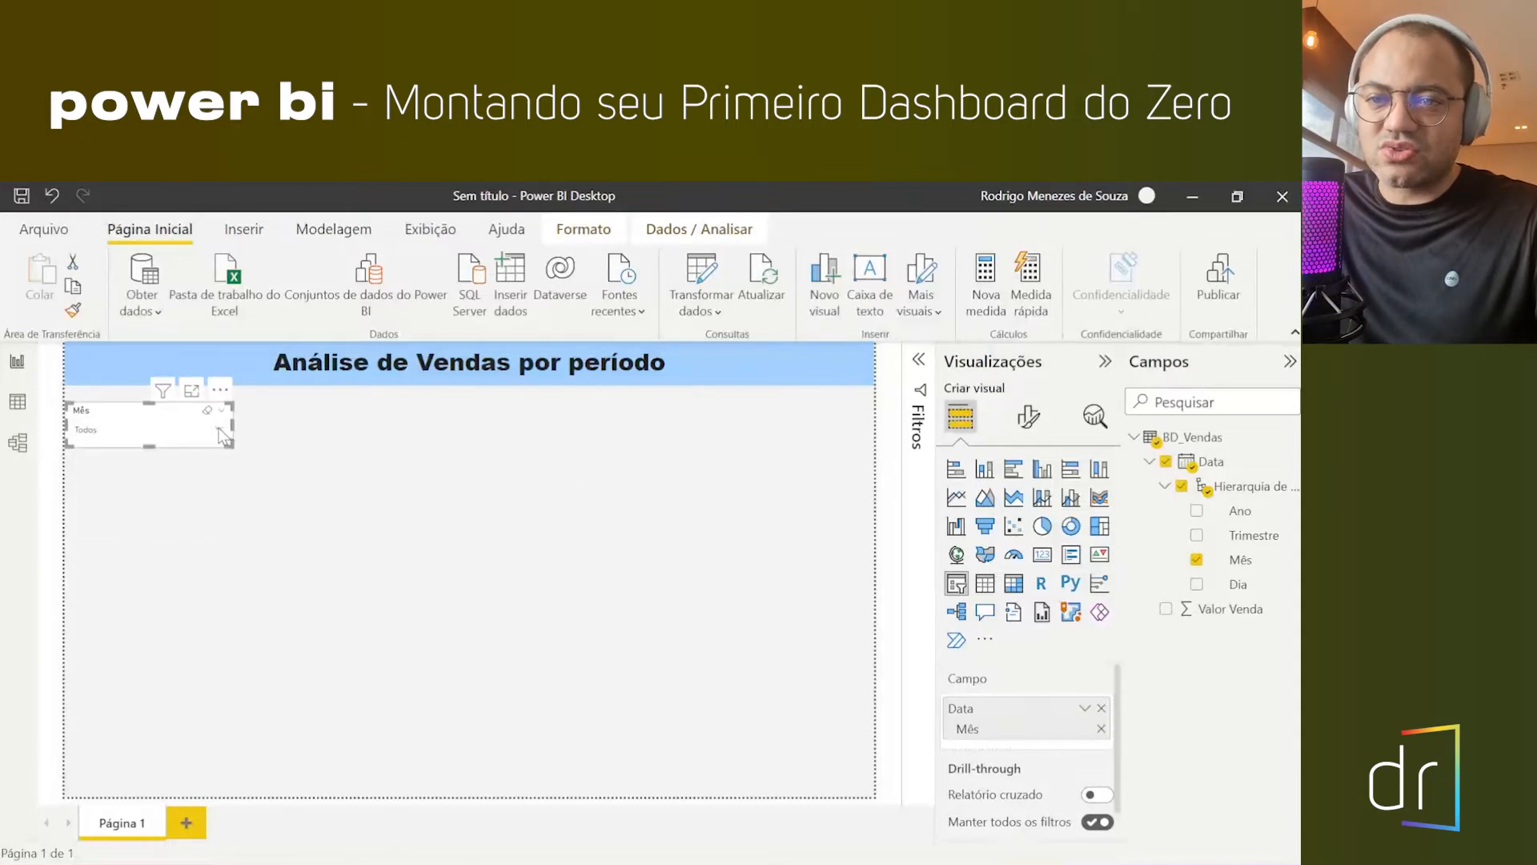
mouse_move(102, 411)
mouse_down()
mouse_move(115, 402)
mouse_move(118, 426)
mouse_up()
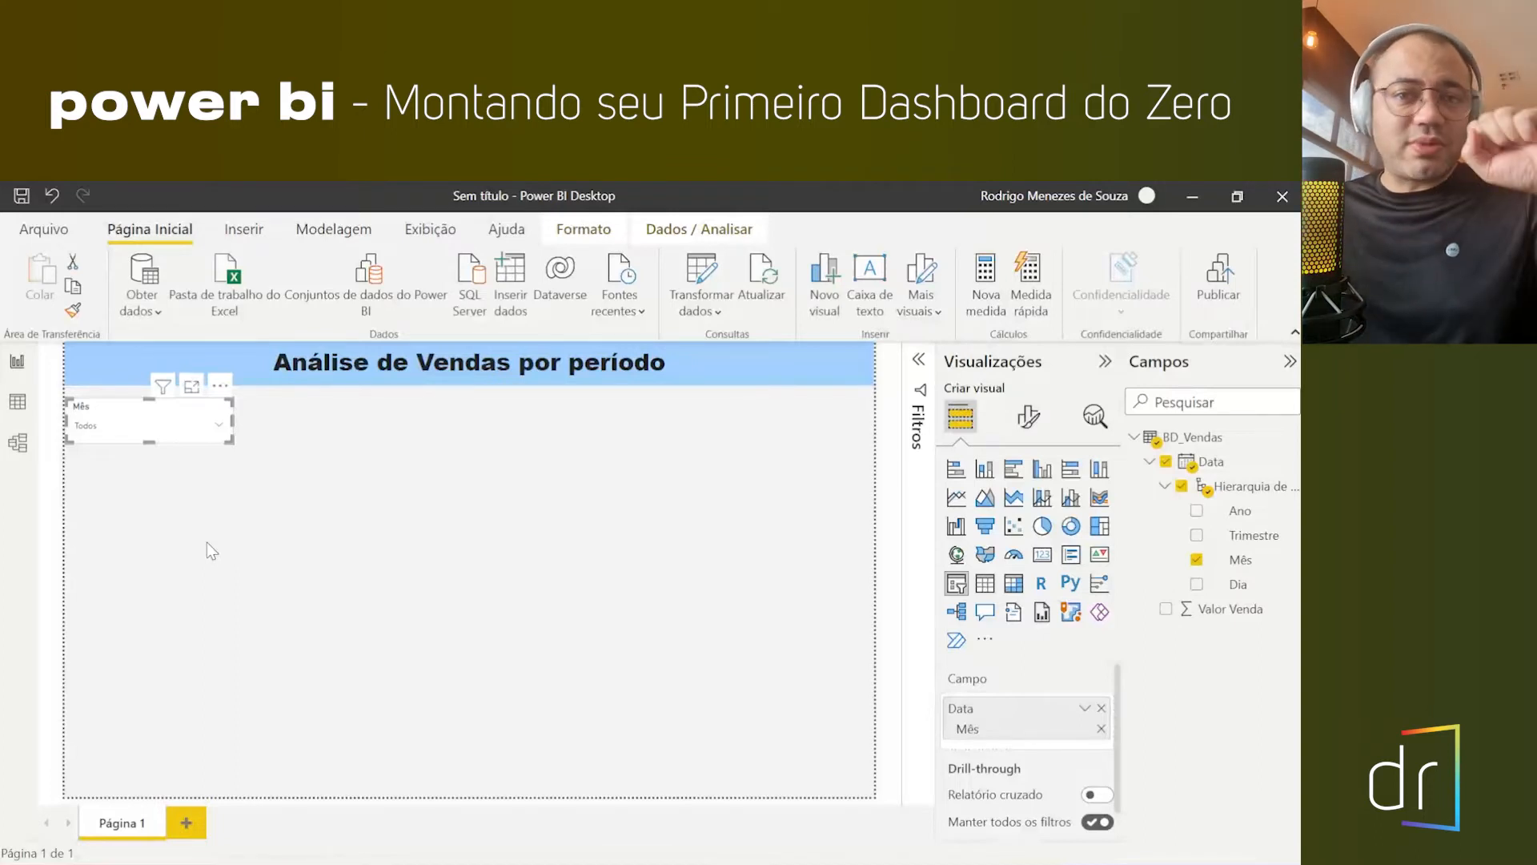
click(396, 467)
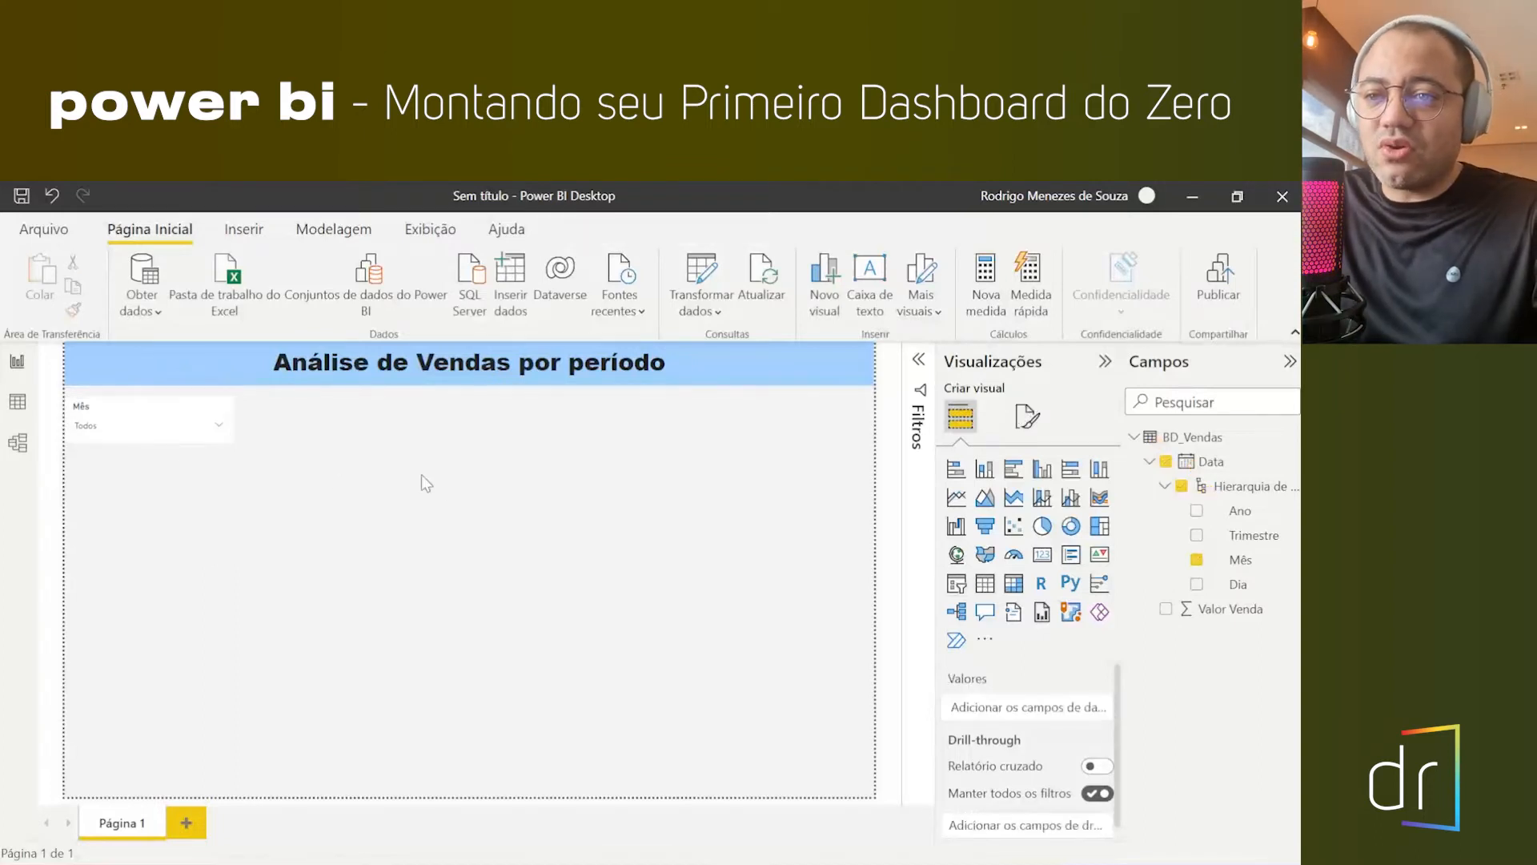
- Try left alignment on the title text and restore its centre alignment
drag(433, 362, 497, 362)
click(493, 445)
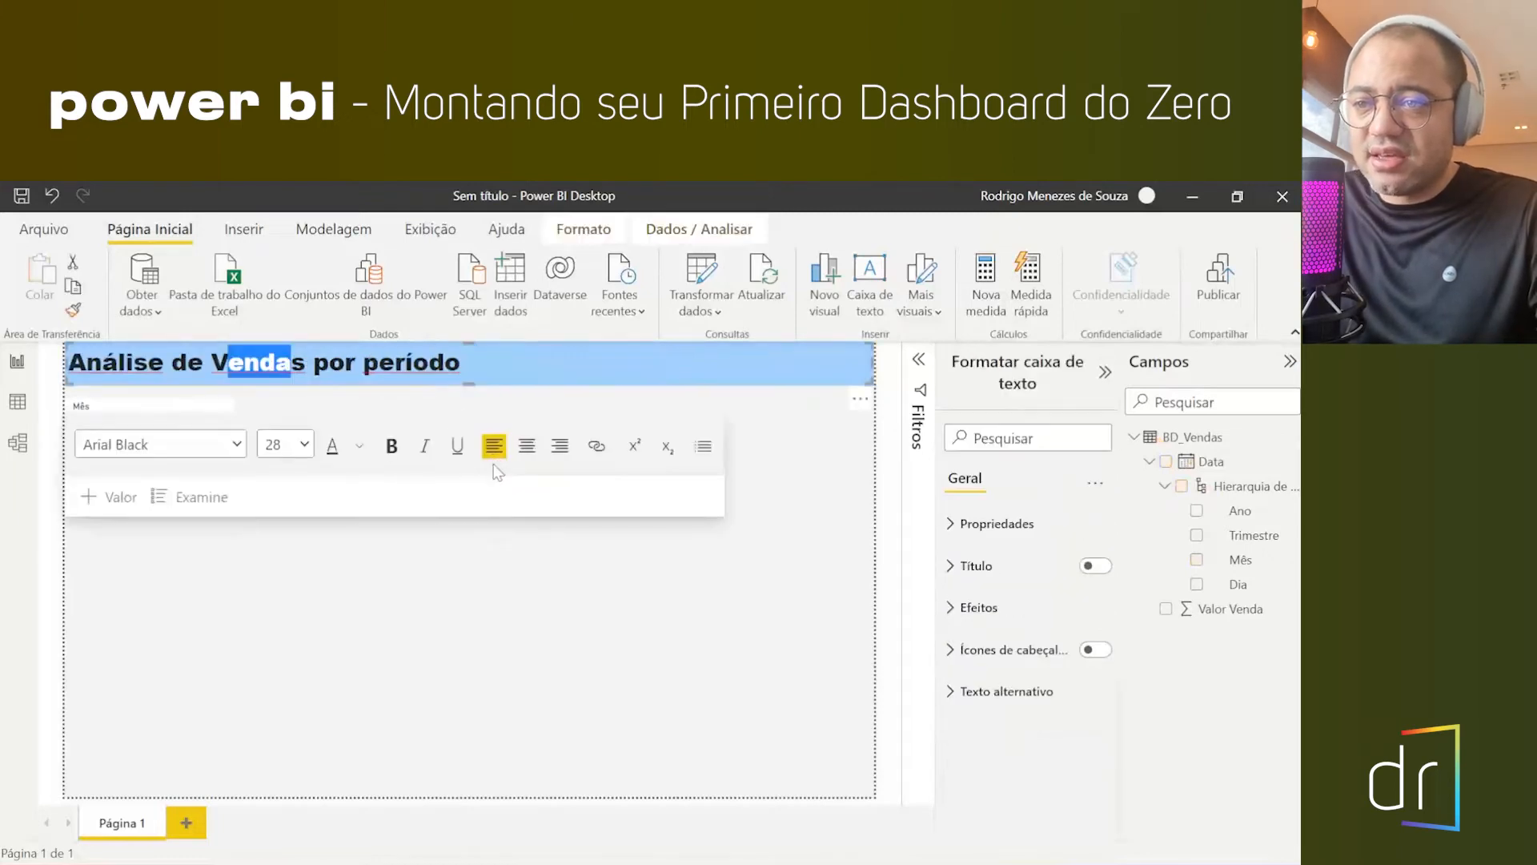
click(384, 600)
click(291, 365)
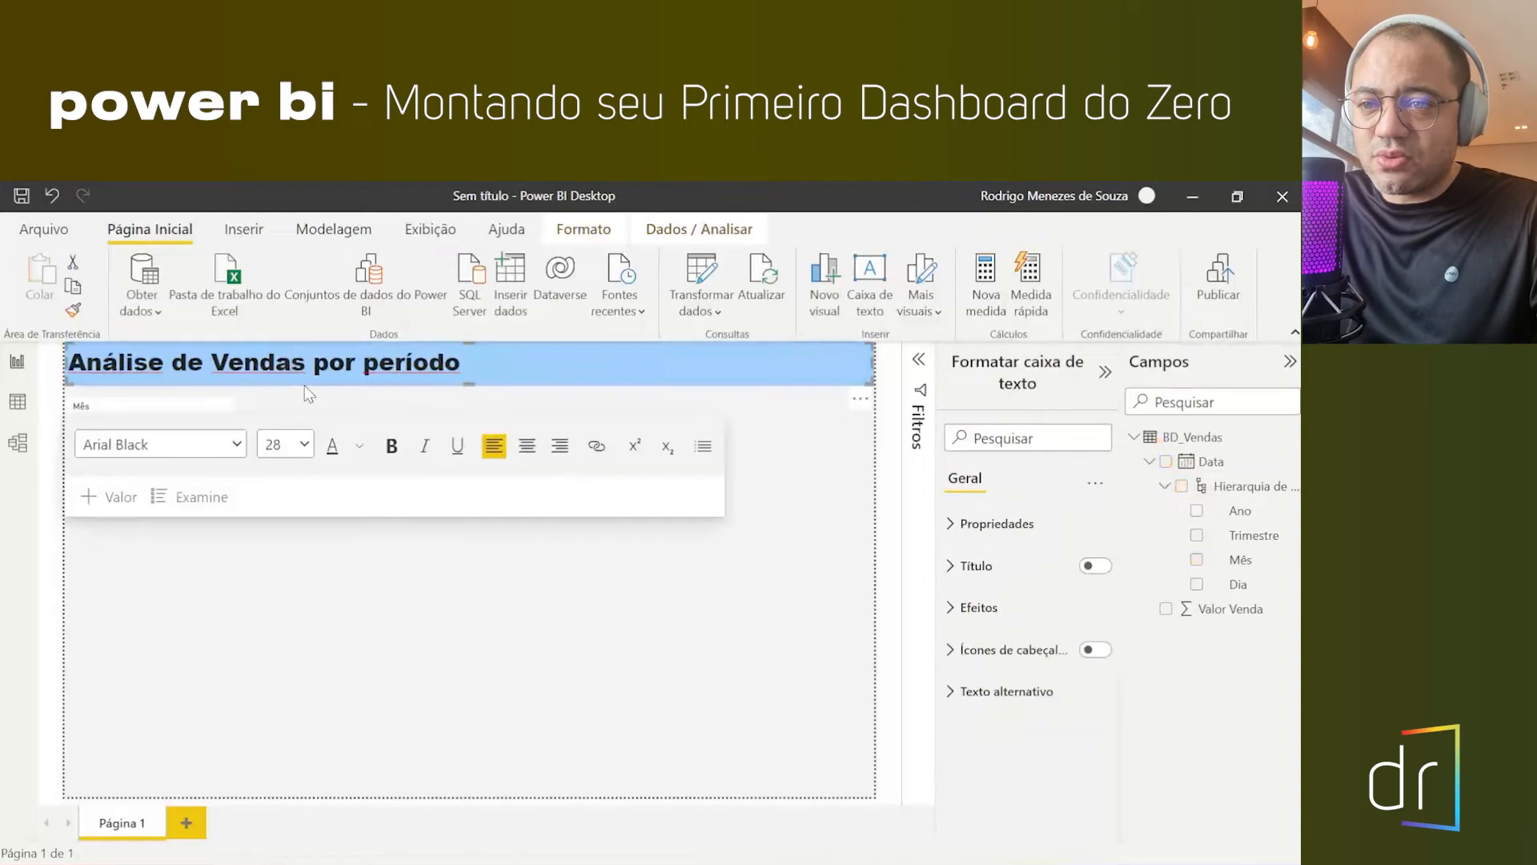
click(527, 445)
click(504, 595)
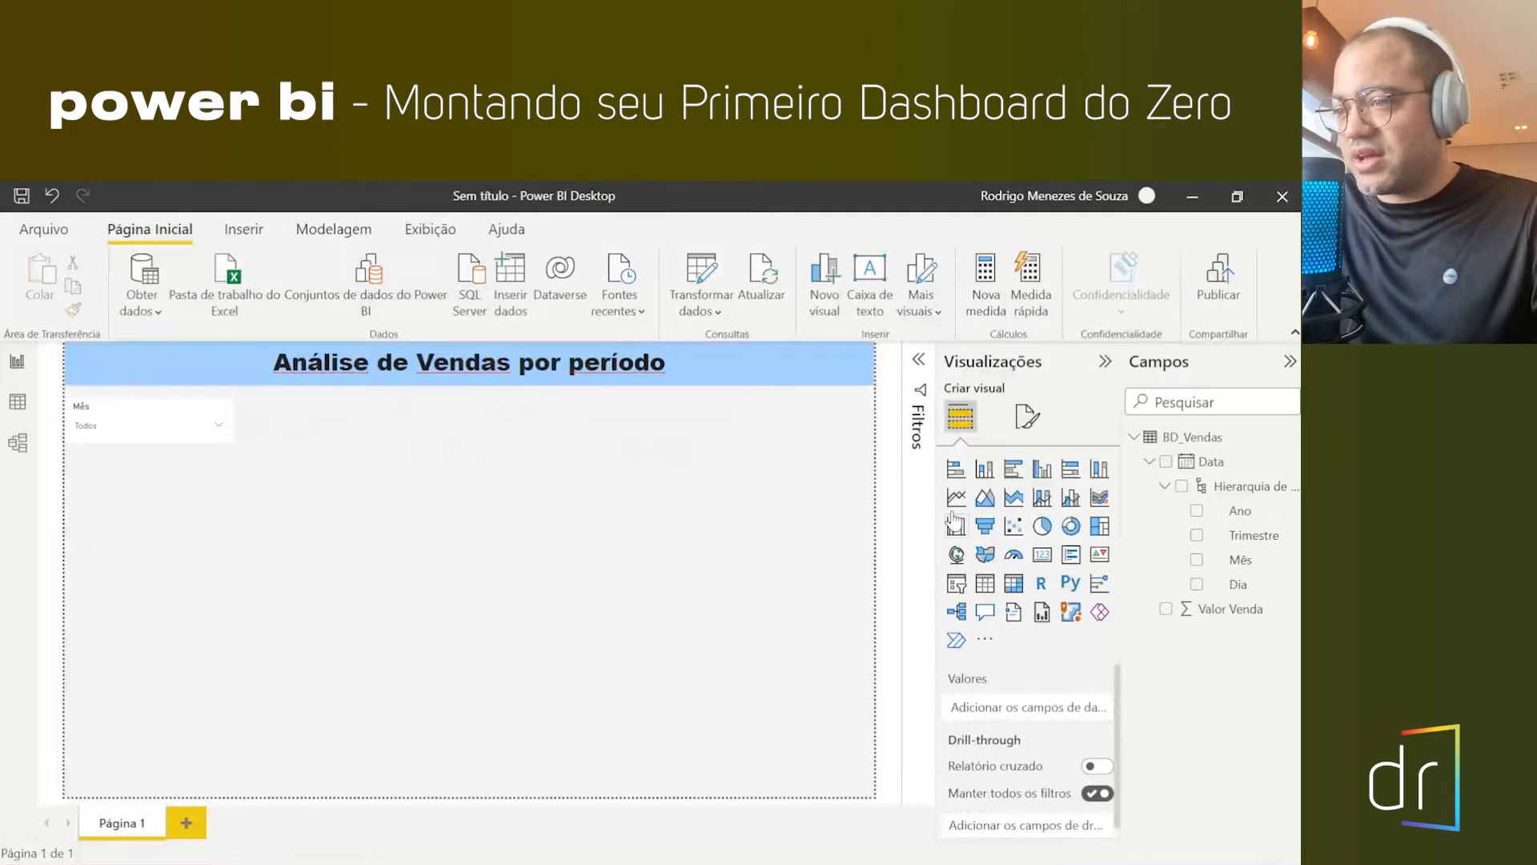
- Add a card visual showing the Valor Venda field and place it directly below the month slicer at the same width
click(1042, 554)
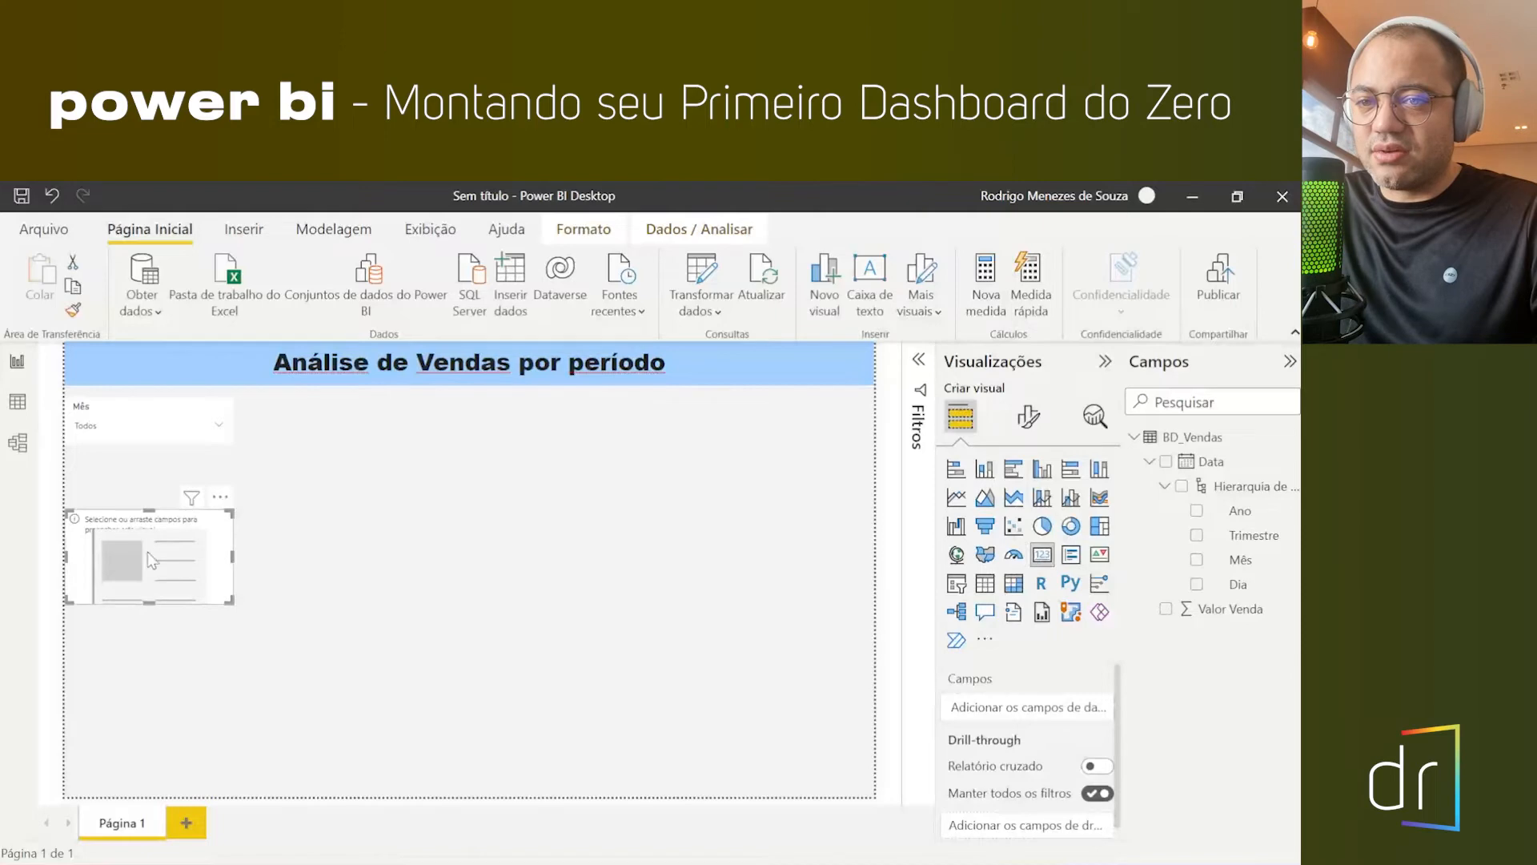
drag(148, 553, 147, 520)
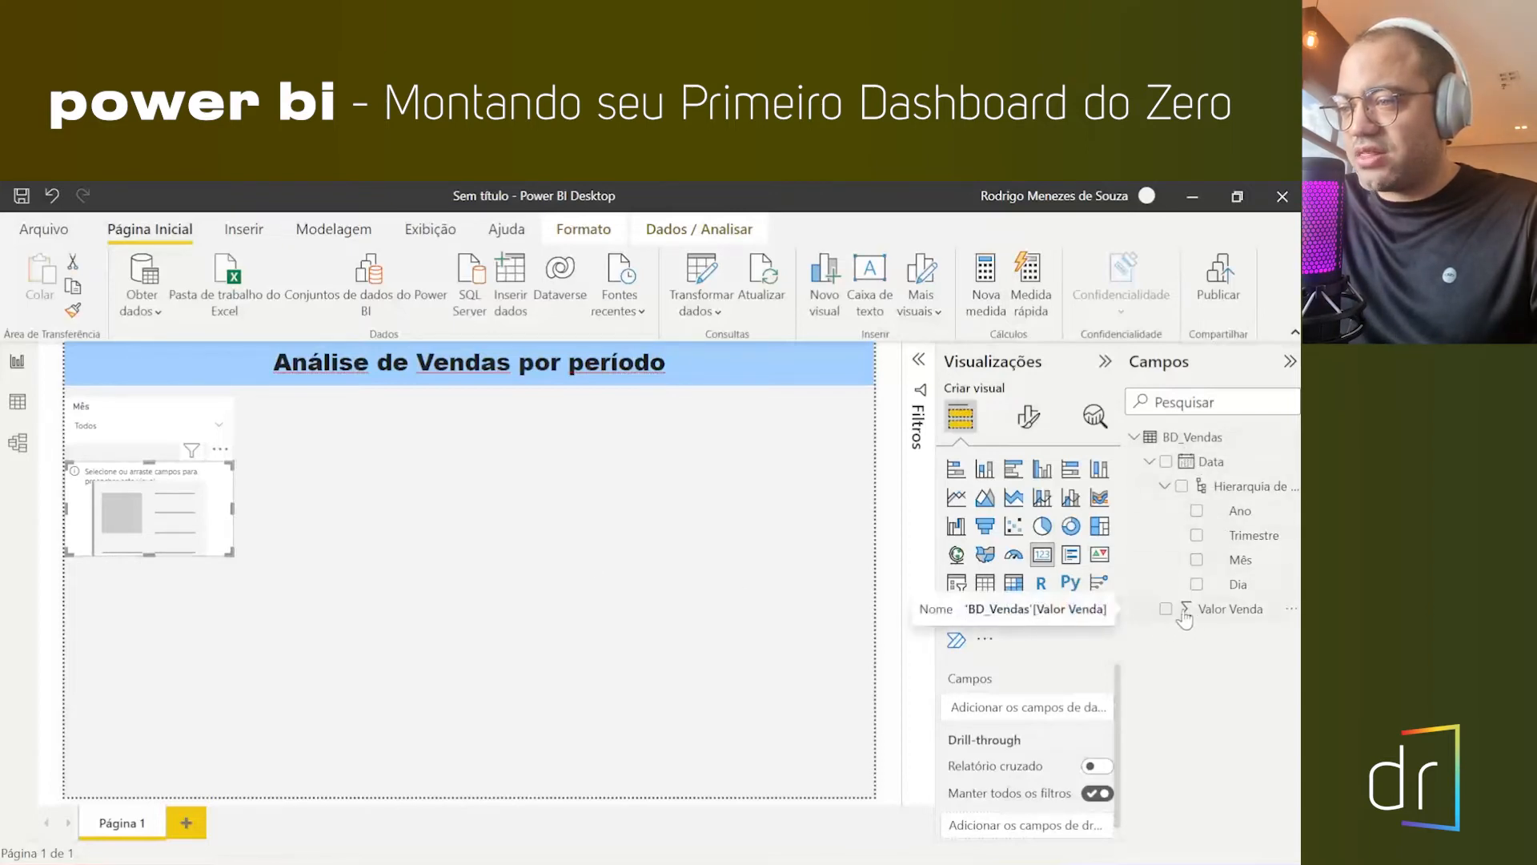
drag(1167, 616, 985, 717)
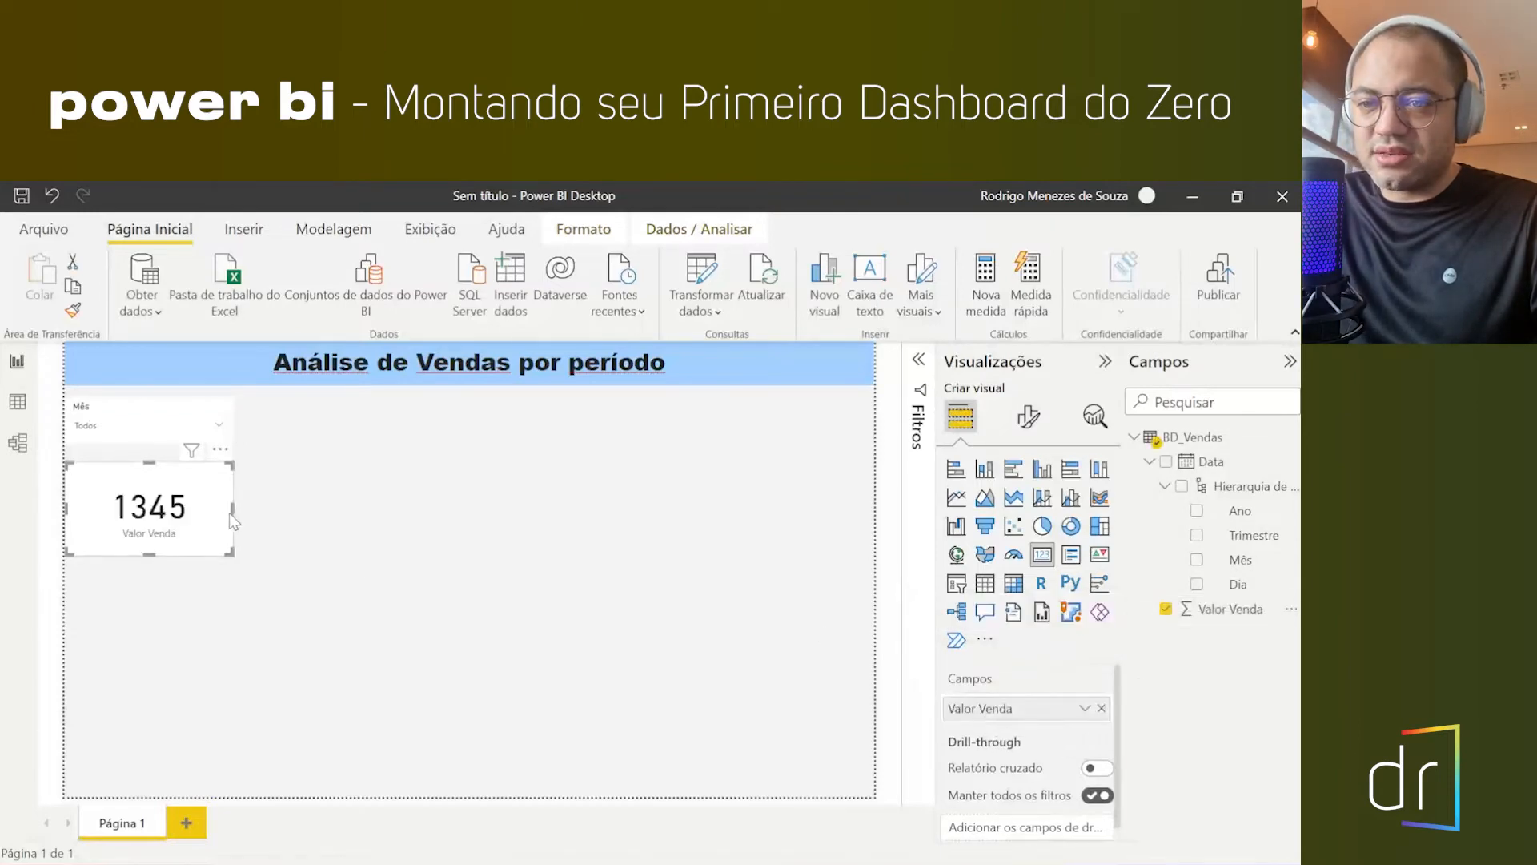
drag(235, 510, 330, 514)
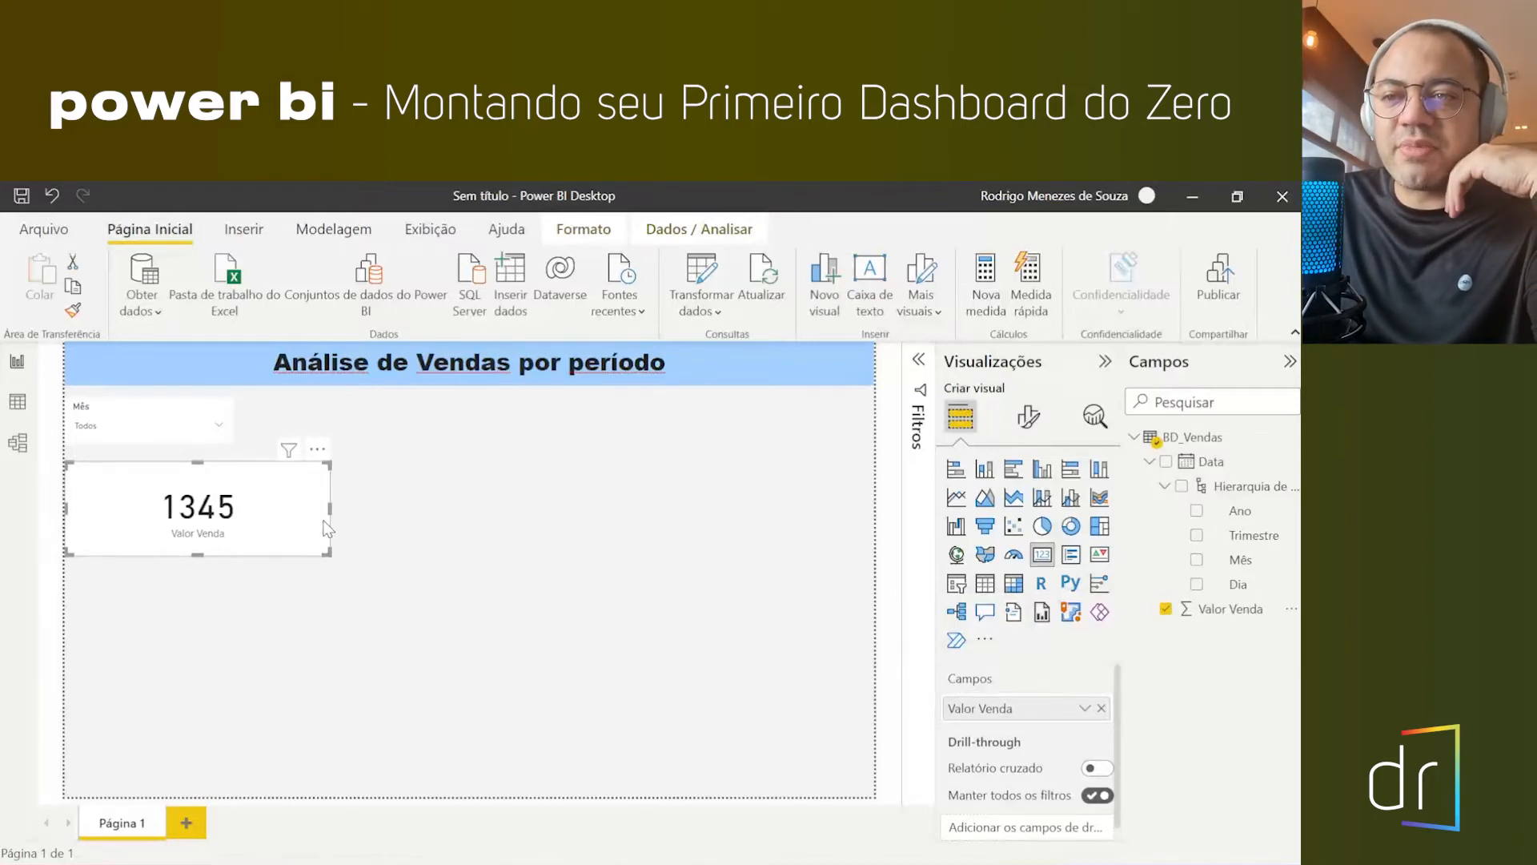
drag(324, 517, 234, 516)
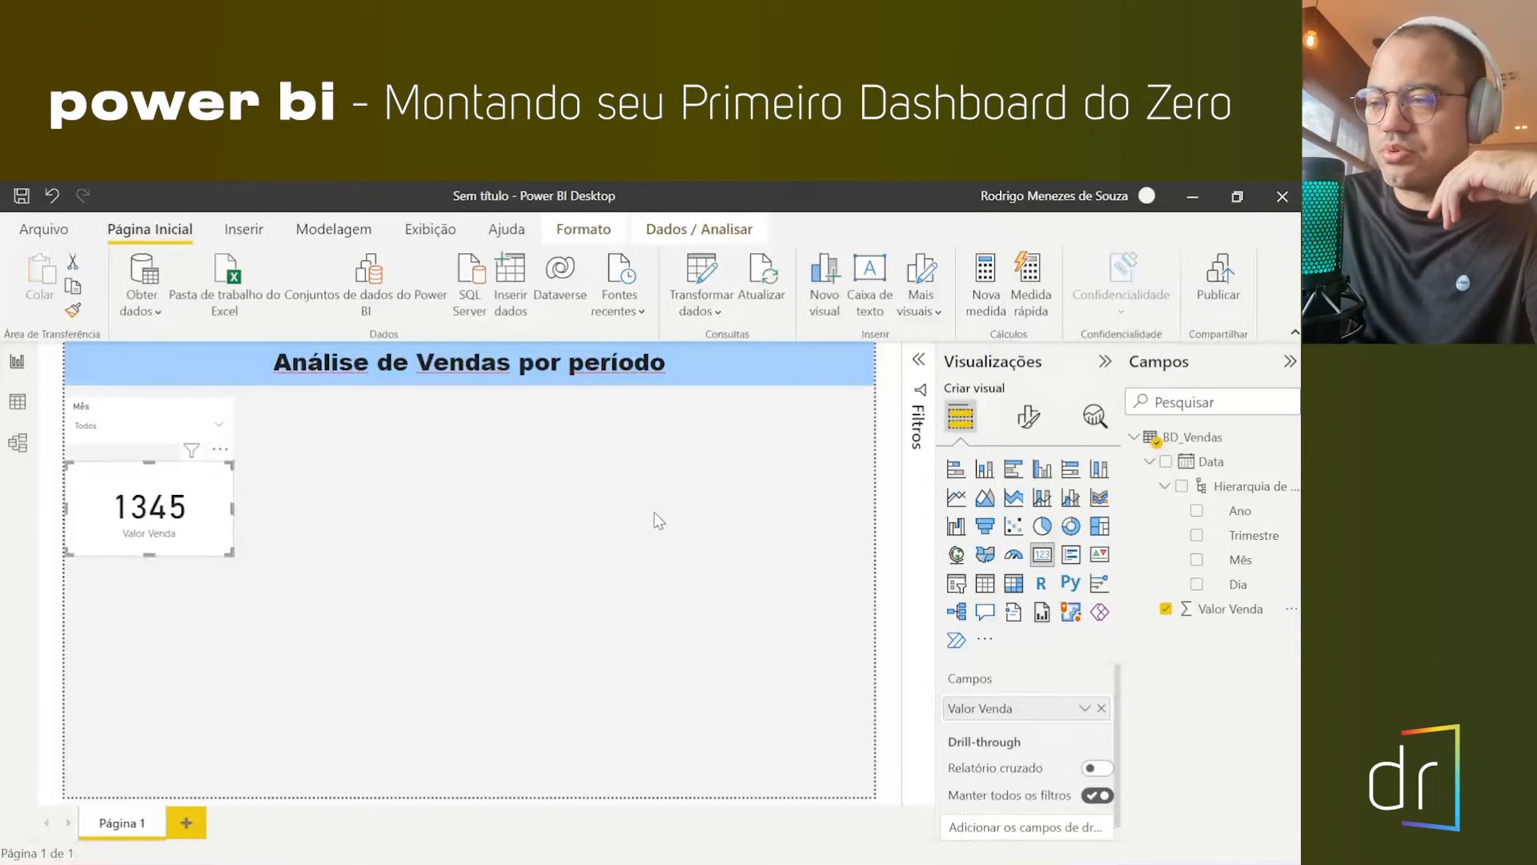
- Set the format of the Valor Venda column to Moeda
click(1236, 610)
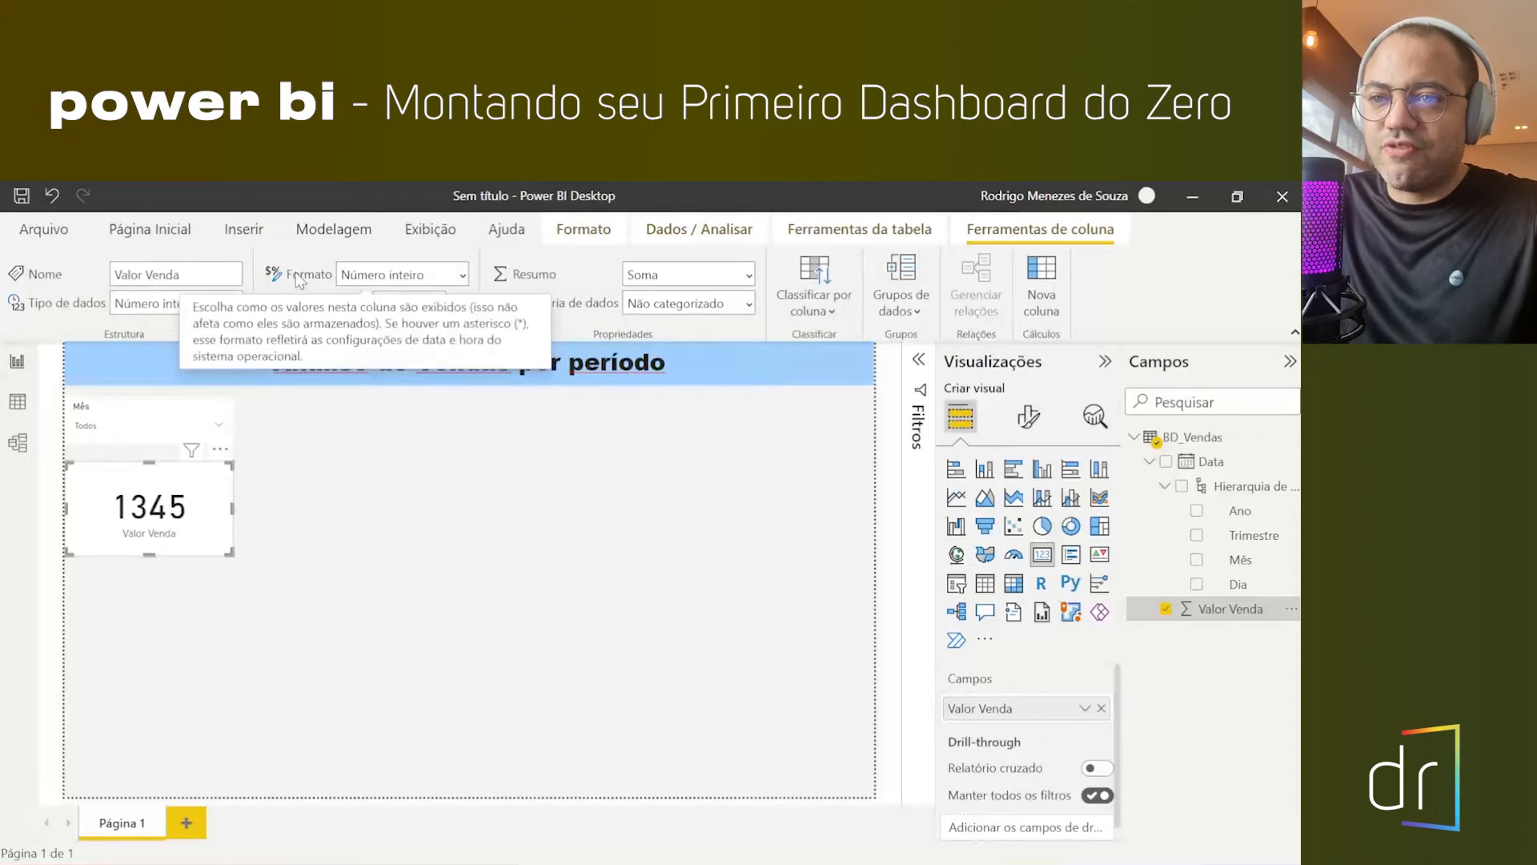
click(463, 276)
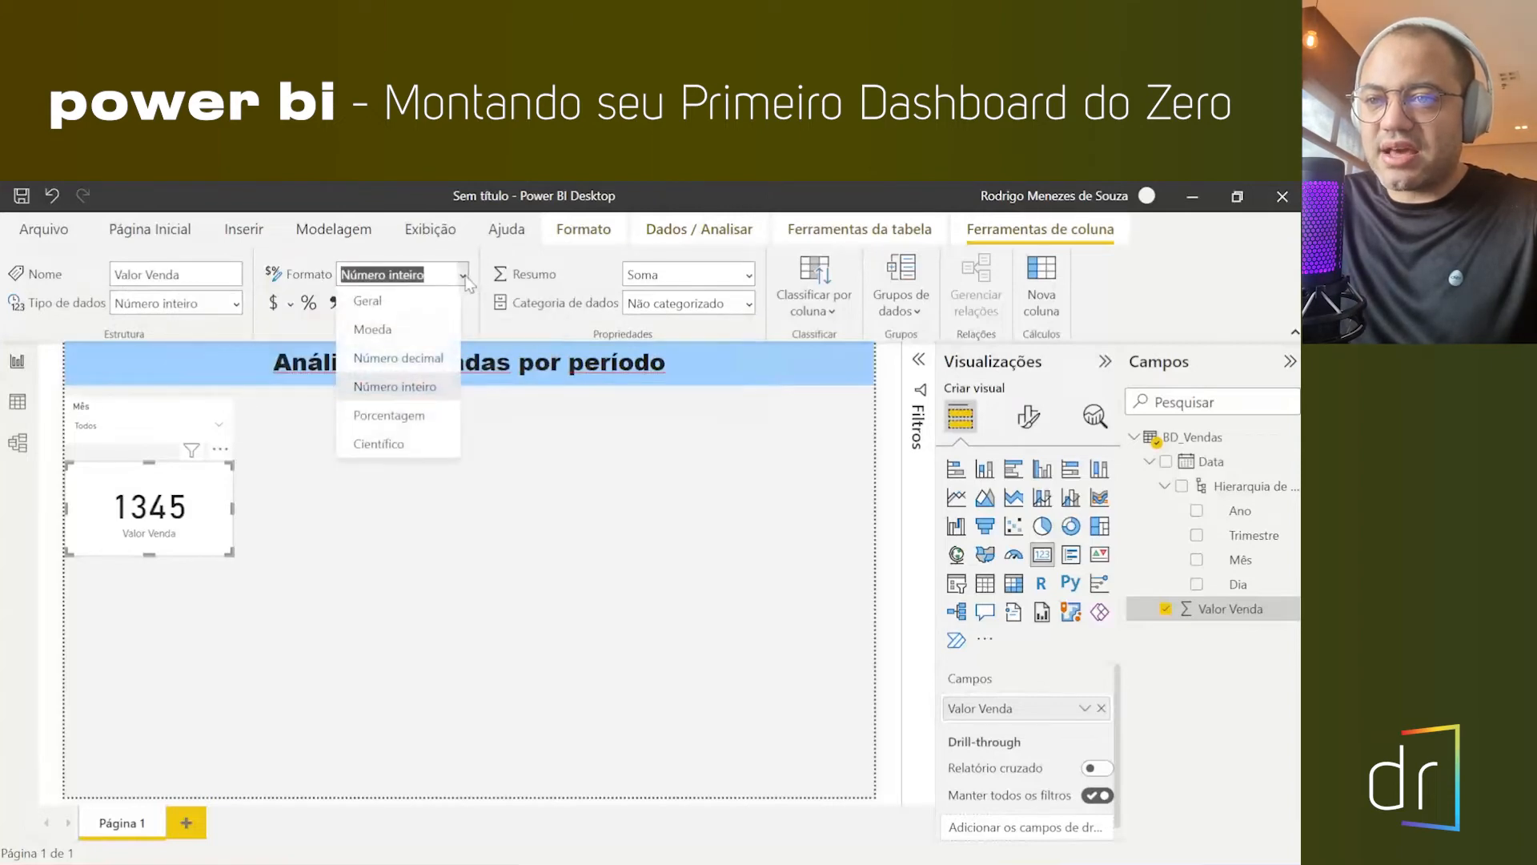
click(426, 333)
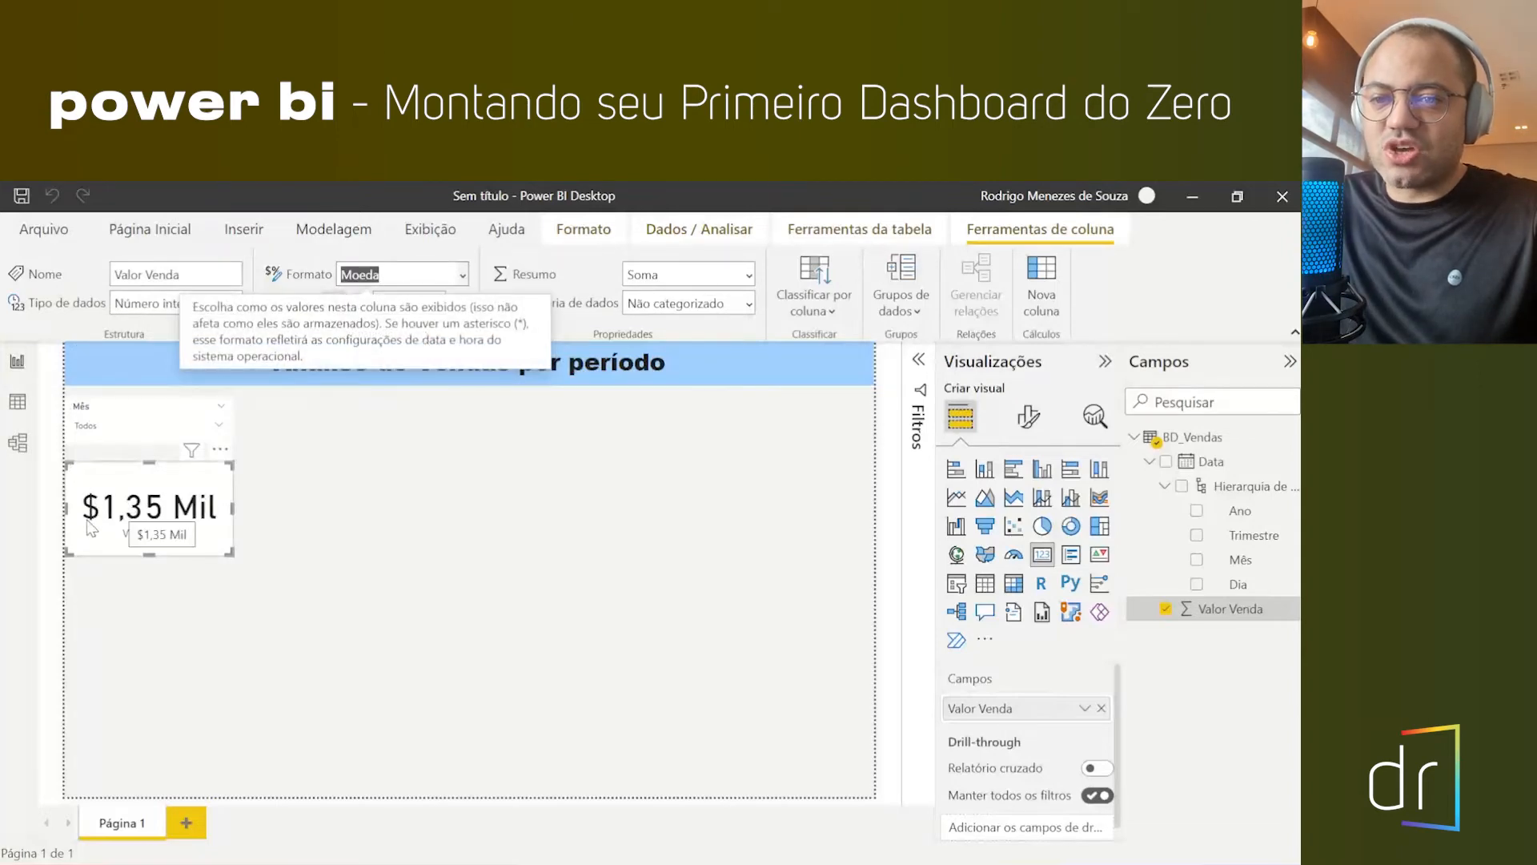
click(460, 474)
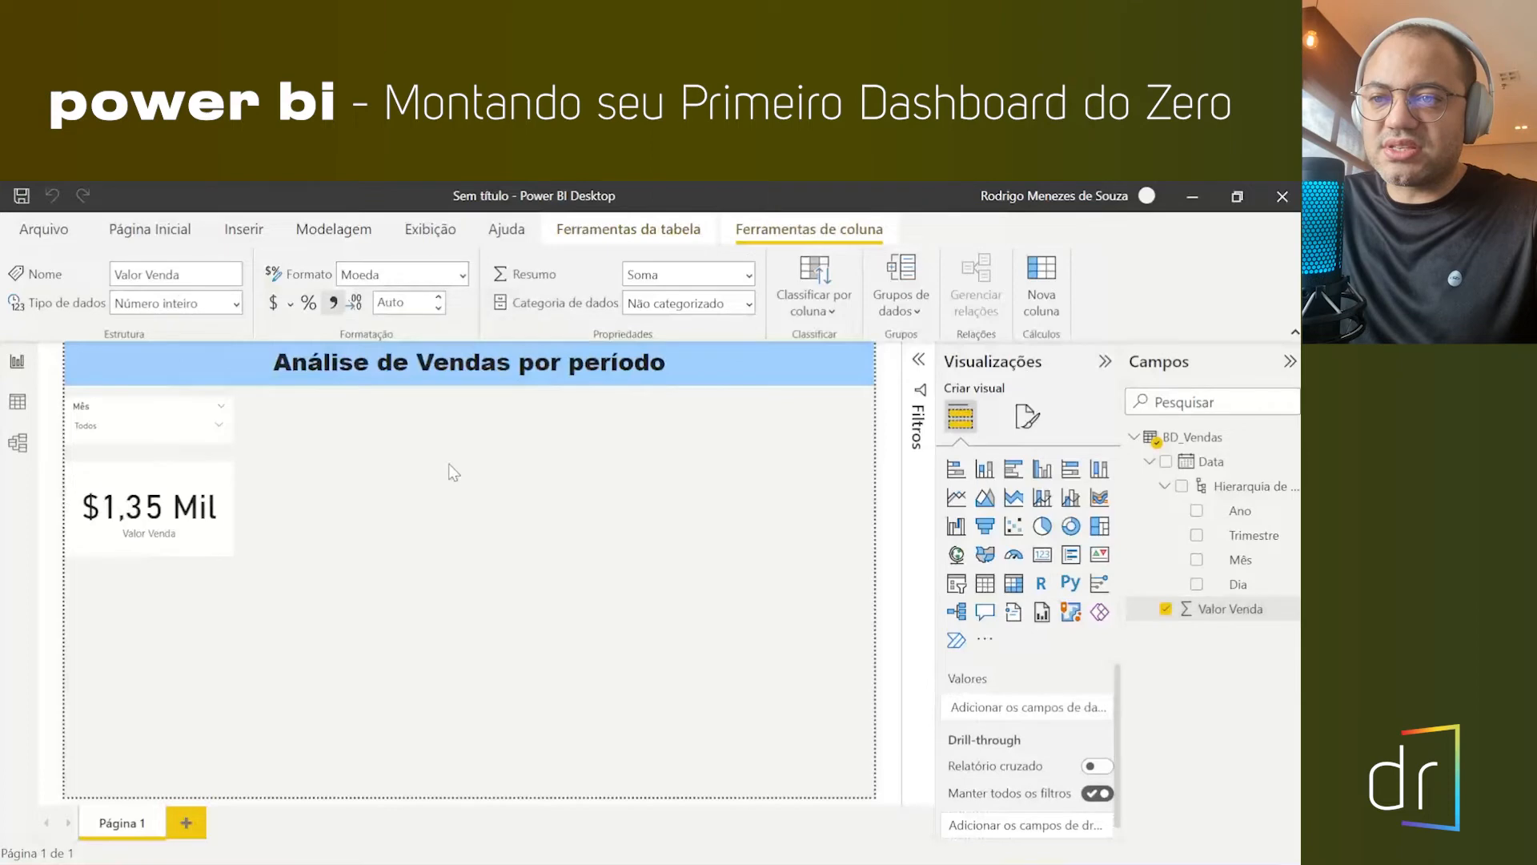
- Set the currency symbol of the Valor Venda column to R$ Português (Brasil)
click(229, 509)
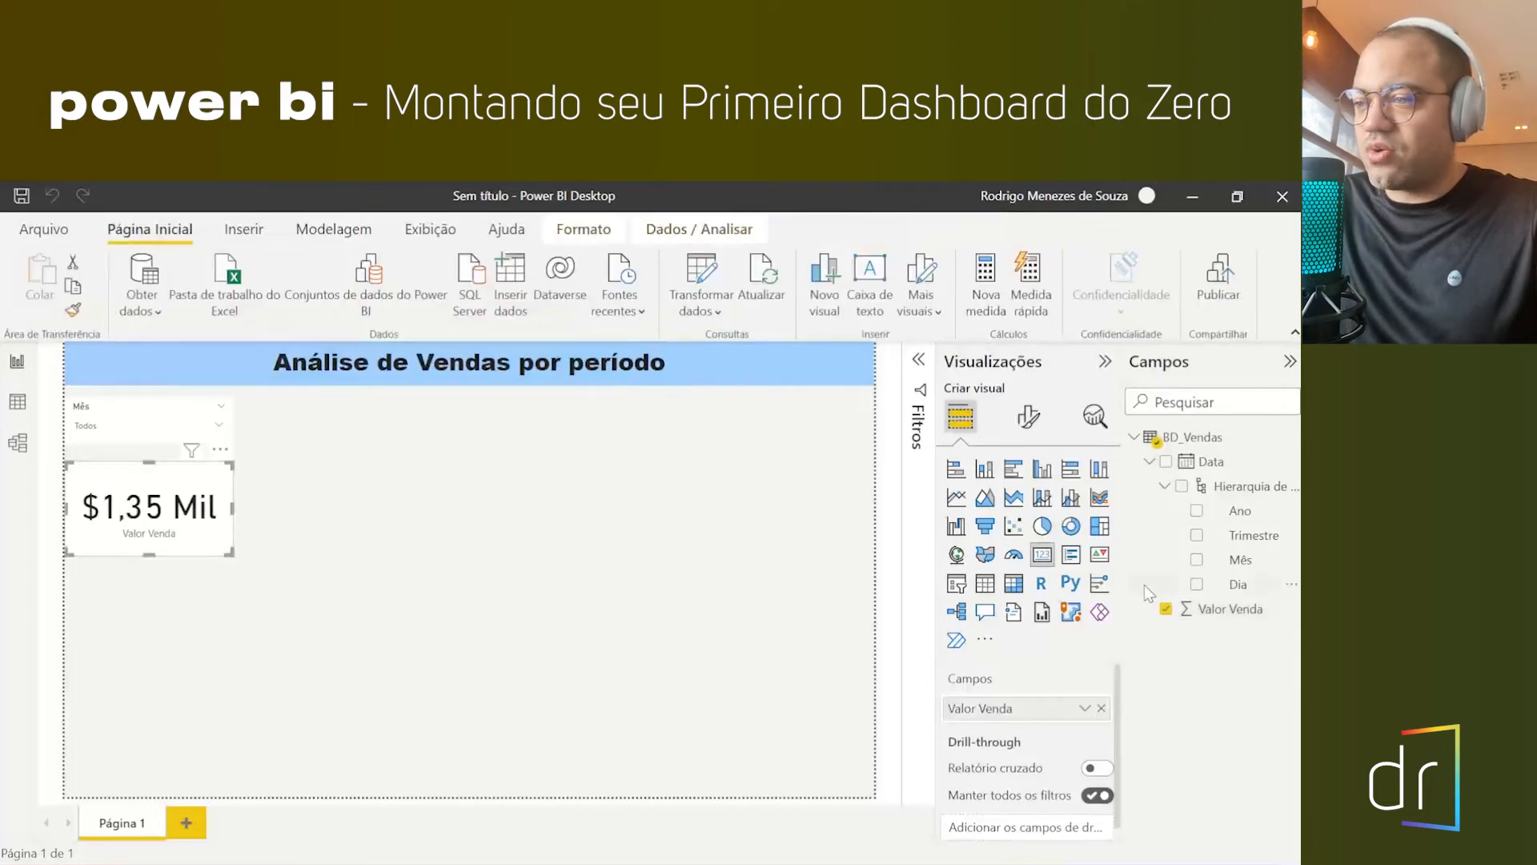
click(1226, 619)
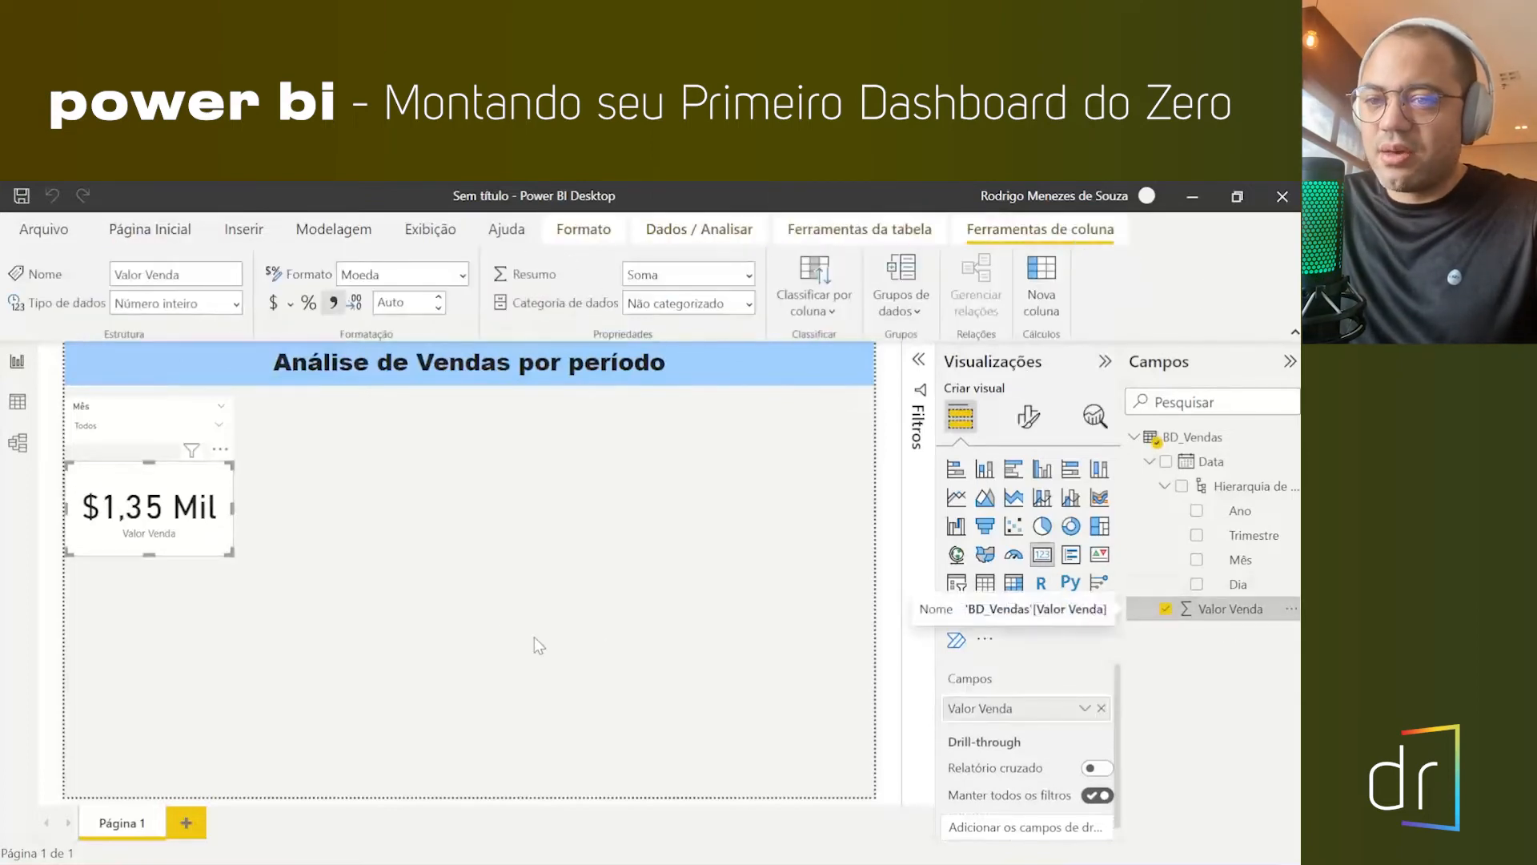
click(266, 570)
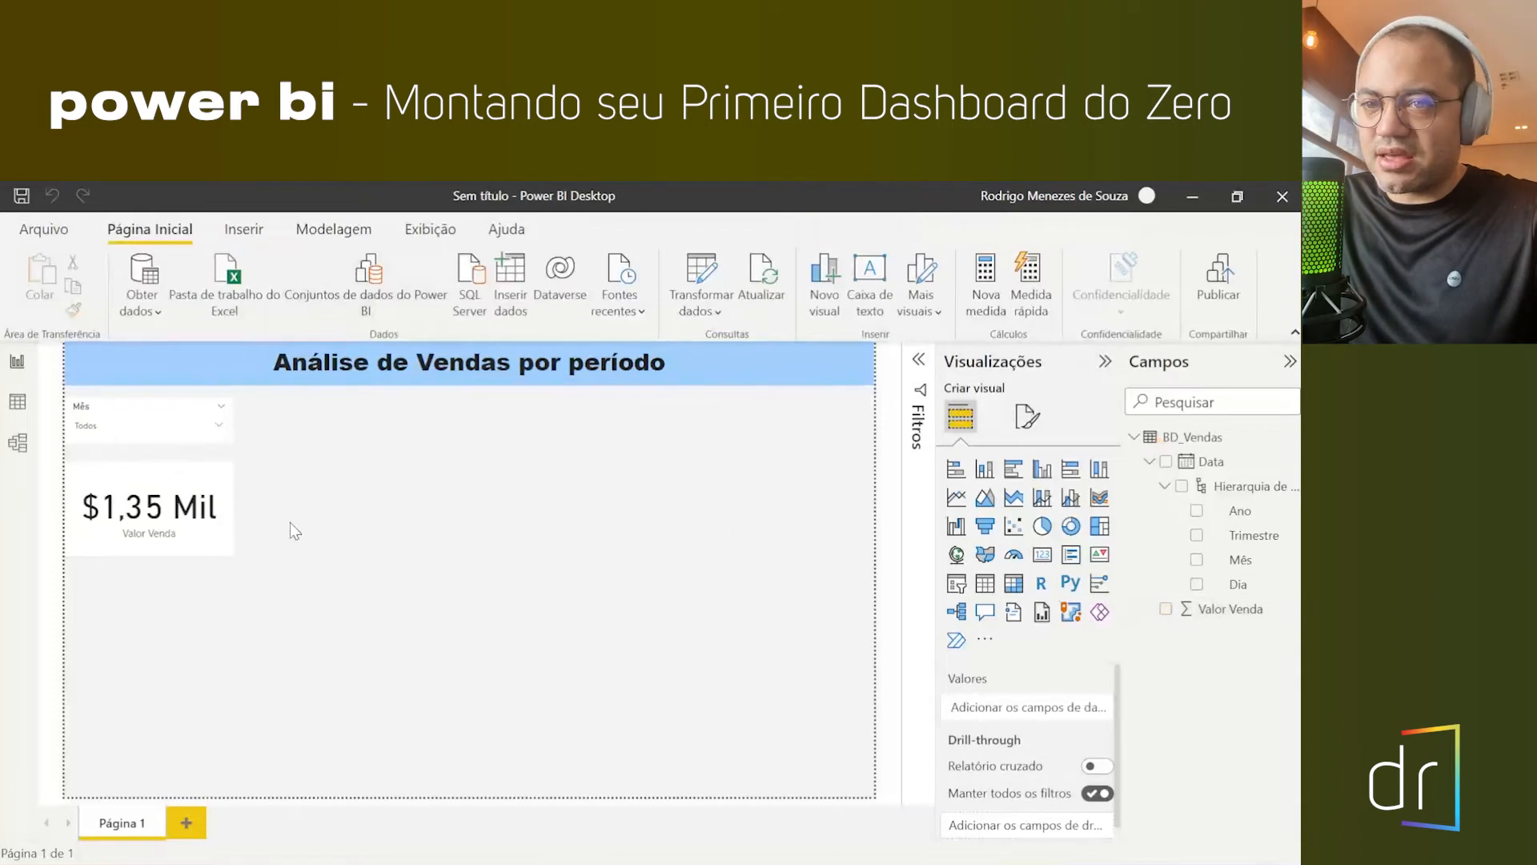
click(1217, 612)
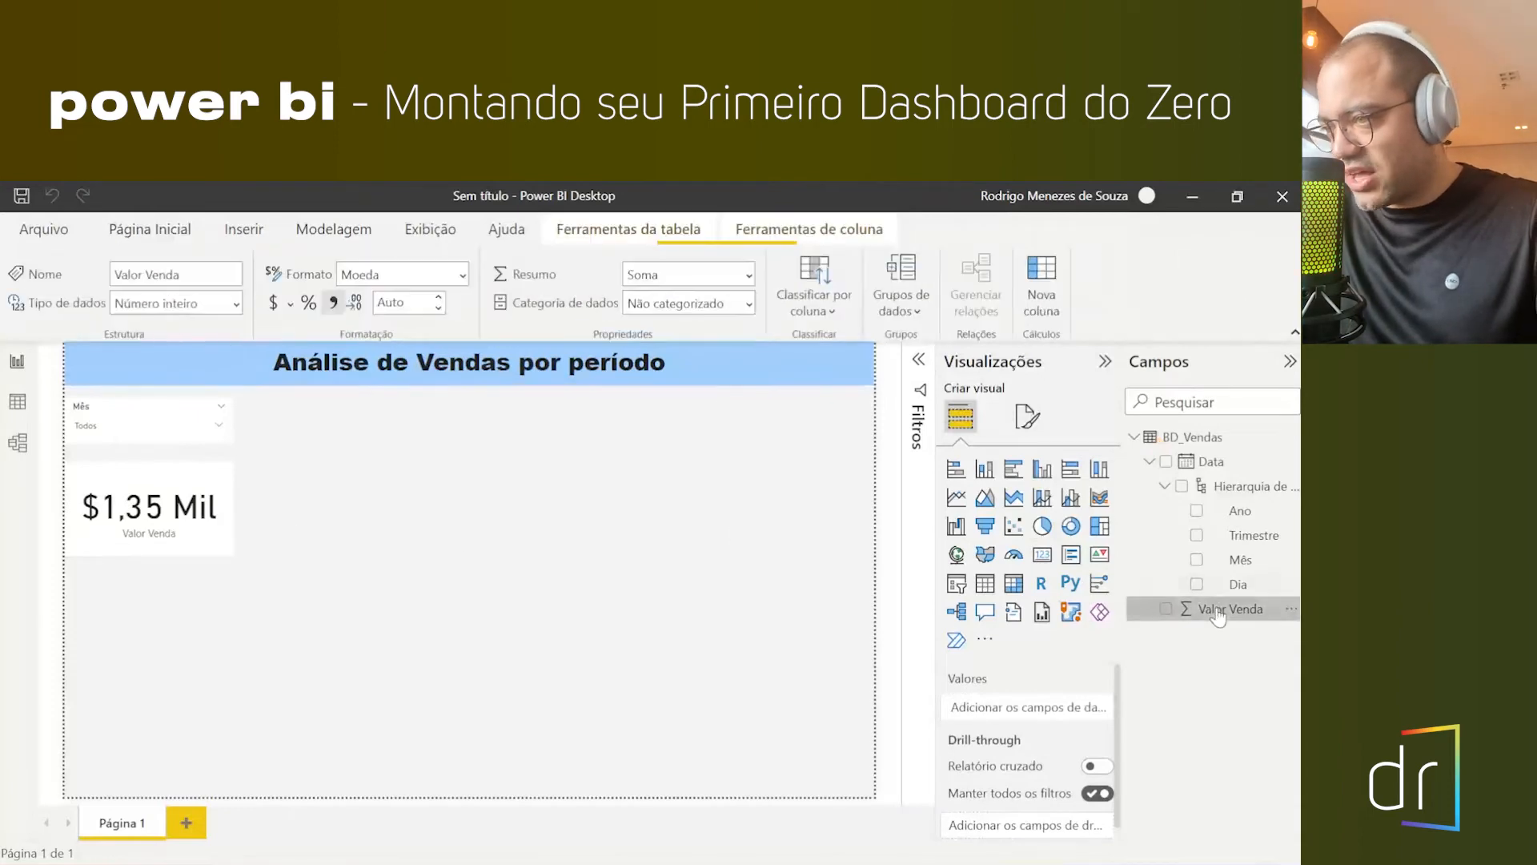
click(291, 306)
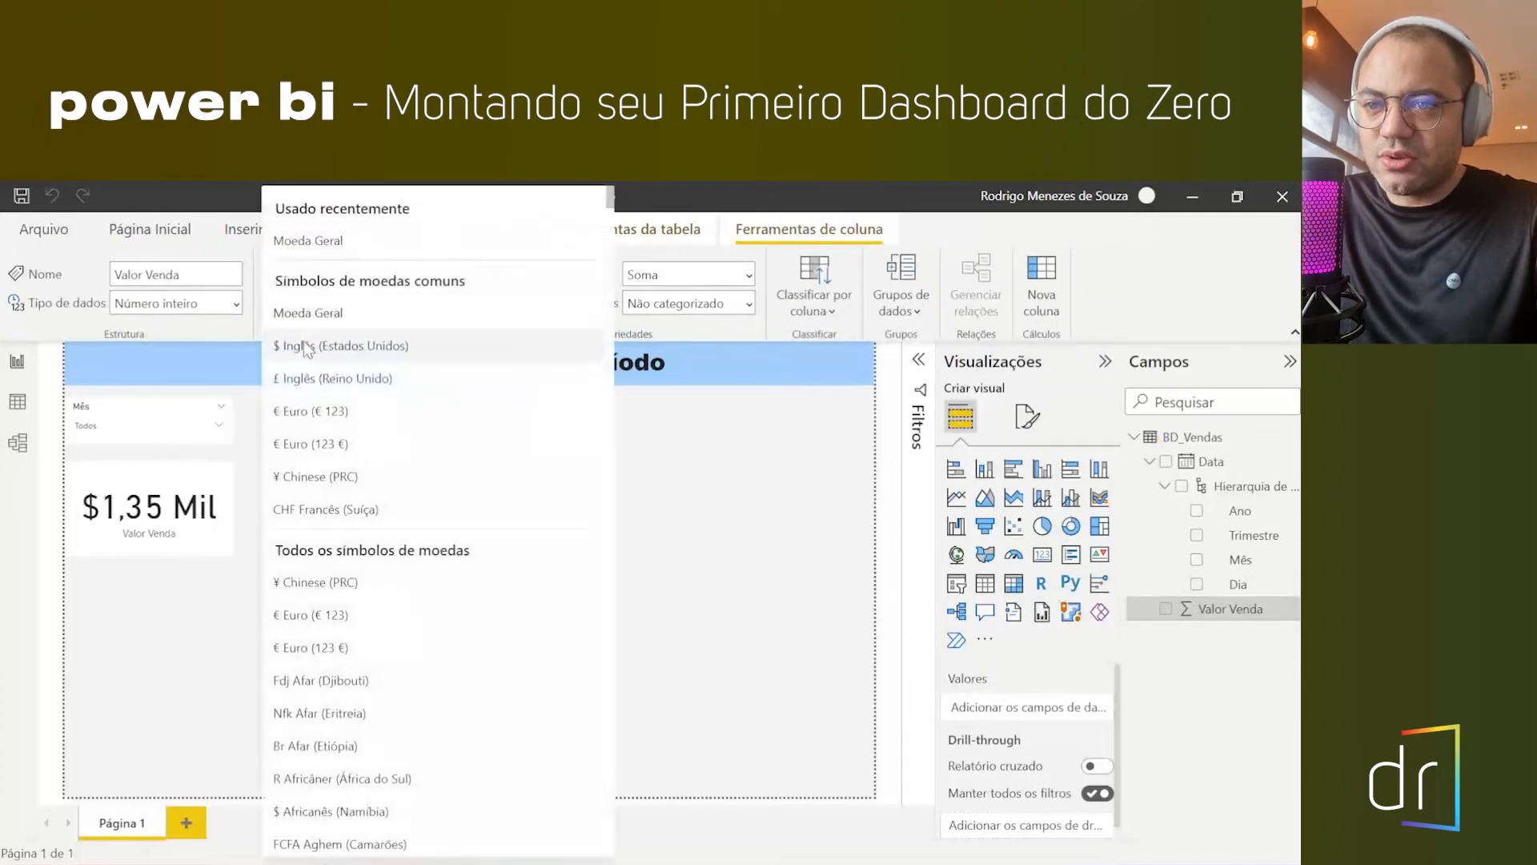
scroll(324, 633, down, 10)
scroll(330, 633, down, 15)
scroll(330, 633, down, 15)
scroll(339, 637, down, 15)
scroll(350, 638, down, 15)
scroll(362, 640, down, 15)
scroll(365, 632, down, 4)
scroll(367, 616, down, 4)
scroll(373, 619, down, 8)
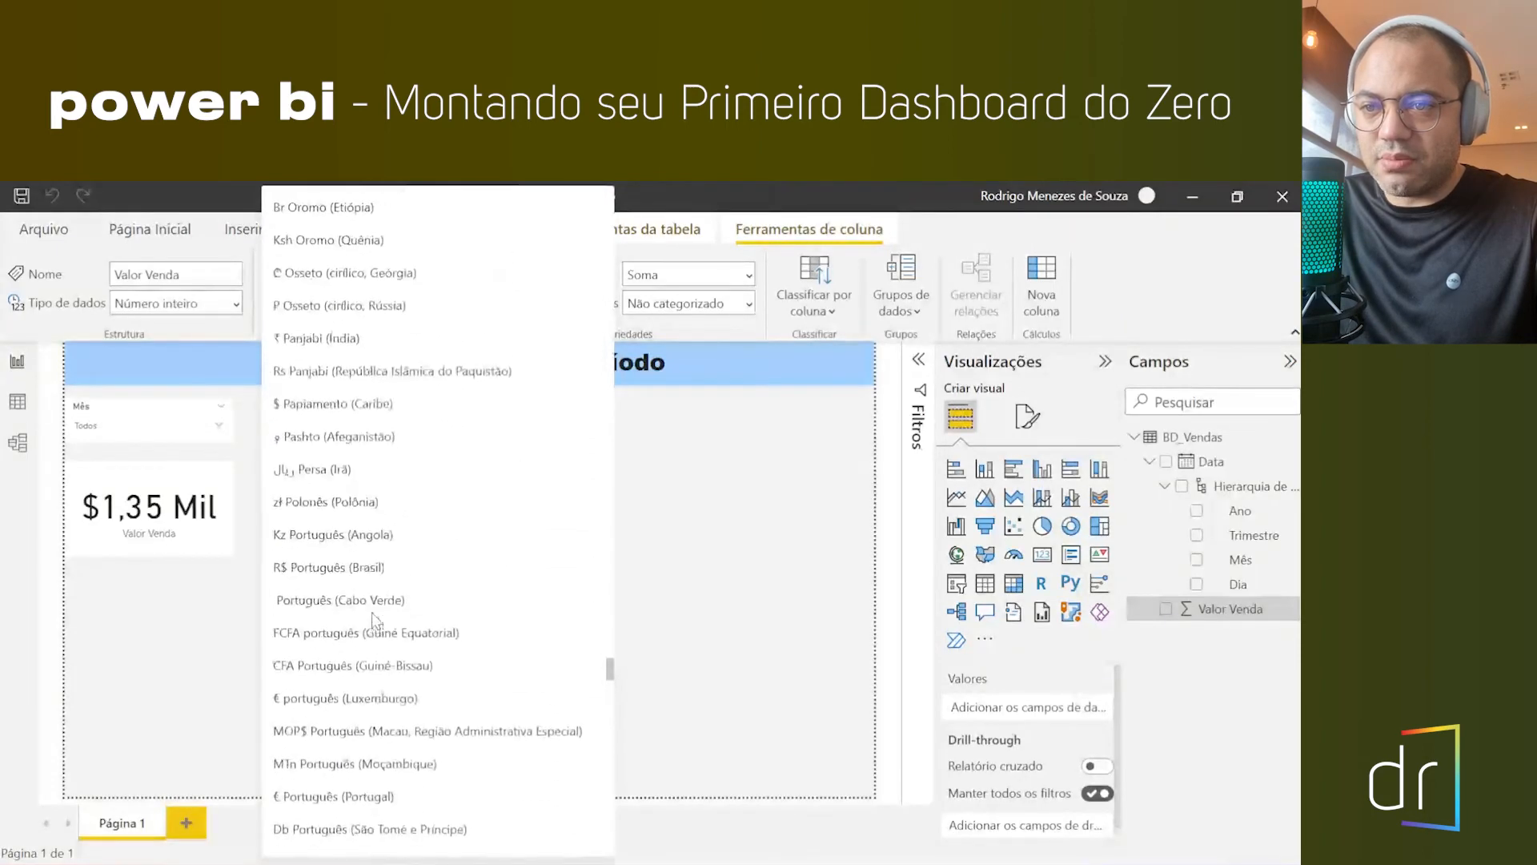
click(304, 570)
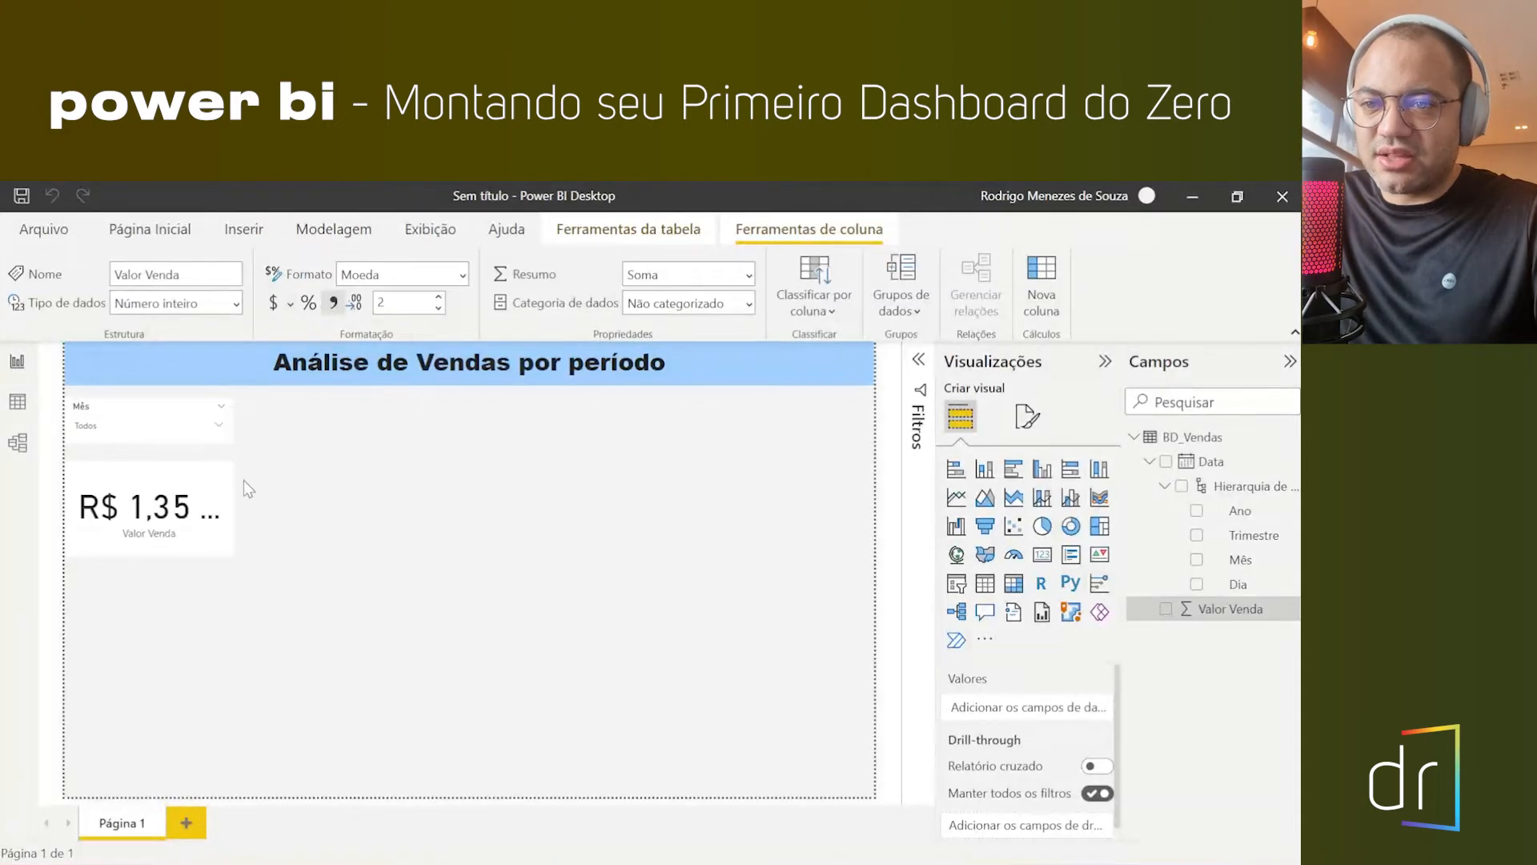
- Widen the sales card enough to show its full value and move it slightly closer to the month slicer
click(212, 487)
drag(233, 508, 273, 507)
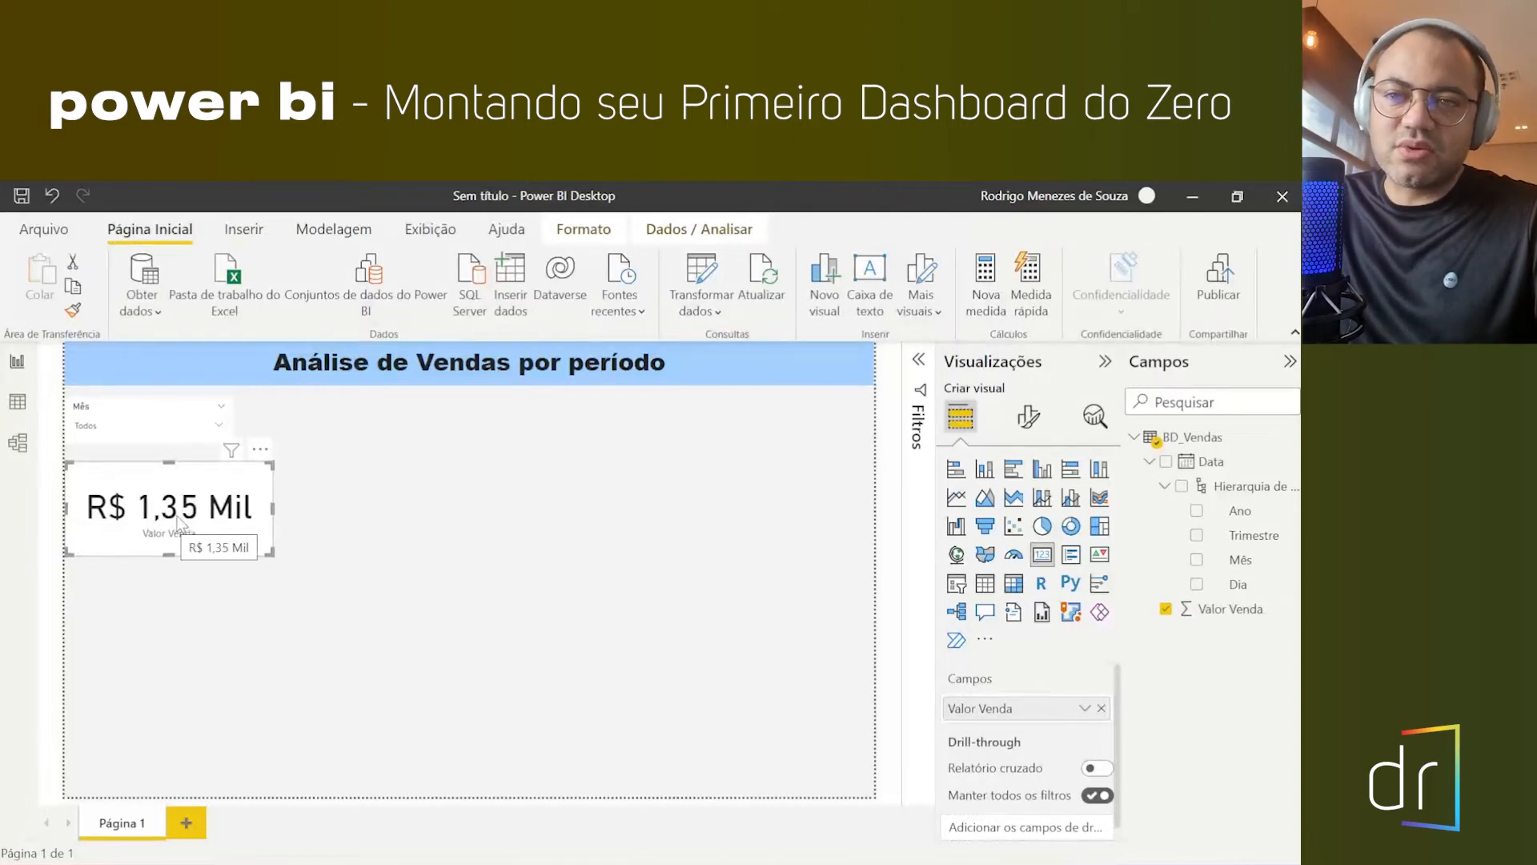
drag(223, 487, 222, 481)
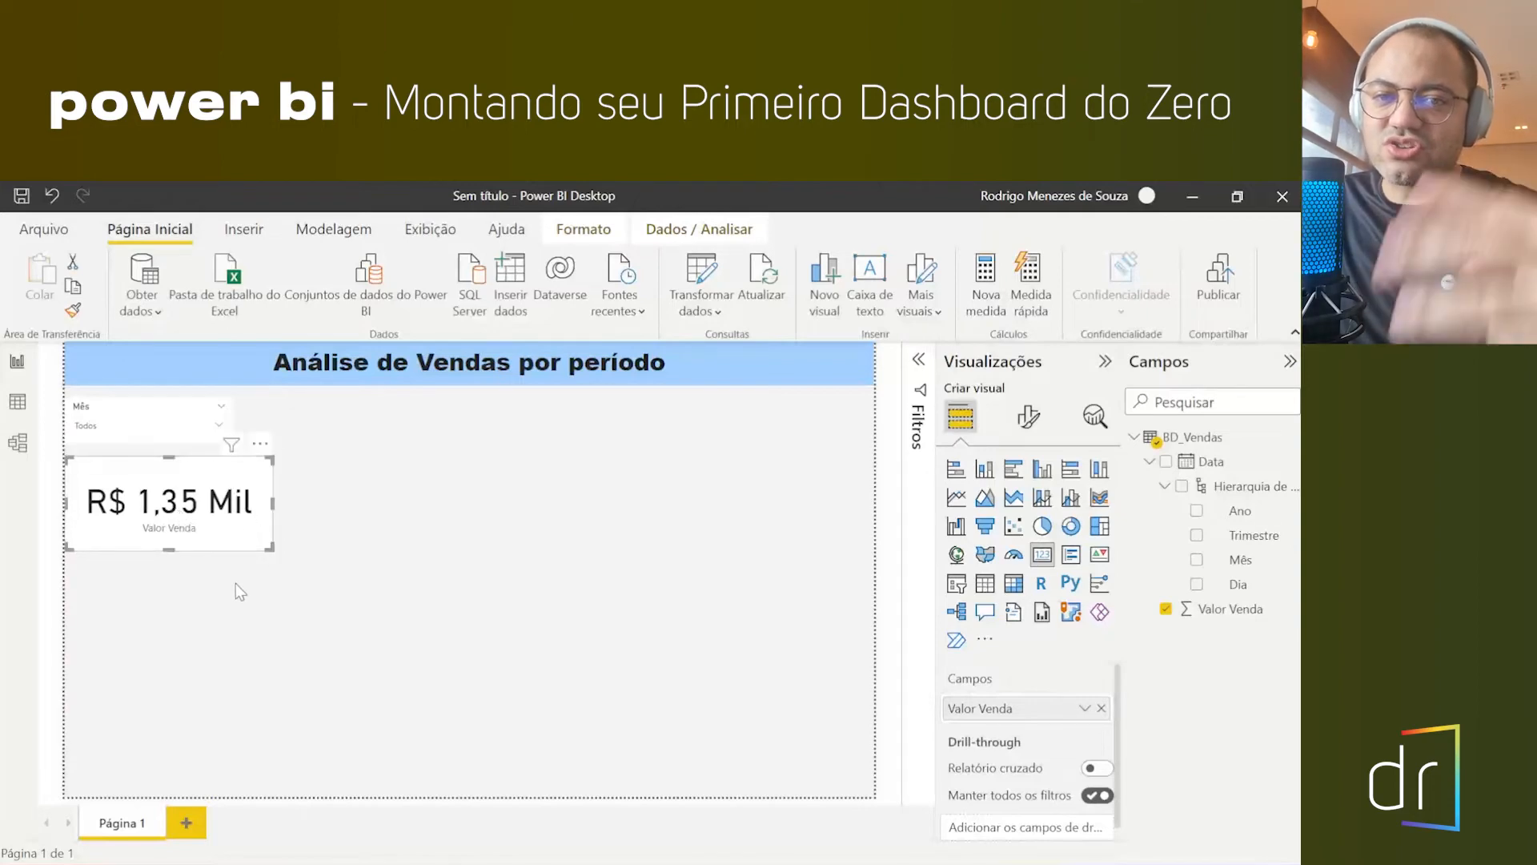
mouse_move(280, 506)
mouse_down()
mouse_move(233, 512)
mouse_move(258, 512)
mouse_up()
- Widen the month slicer to match the width of the sales card and deselect it
click(152, 416)
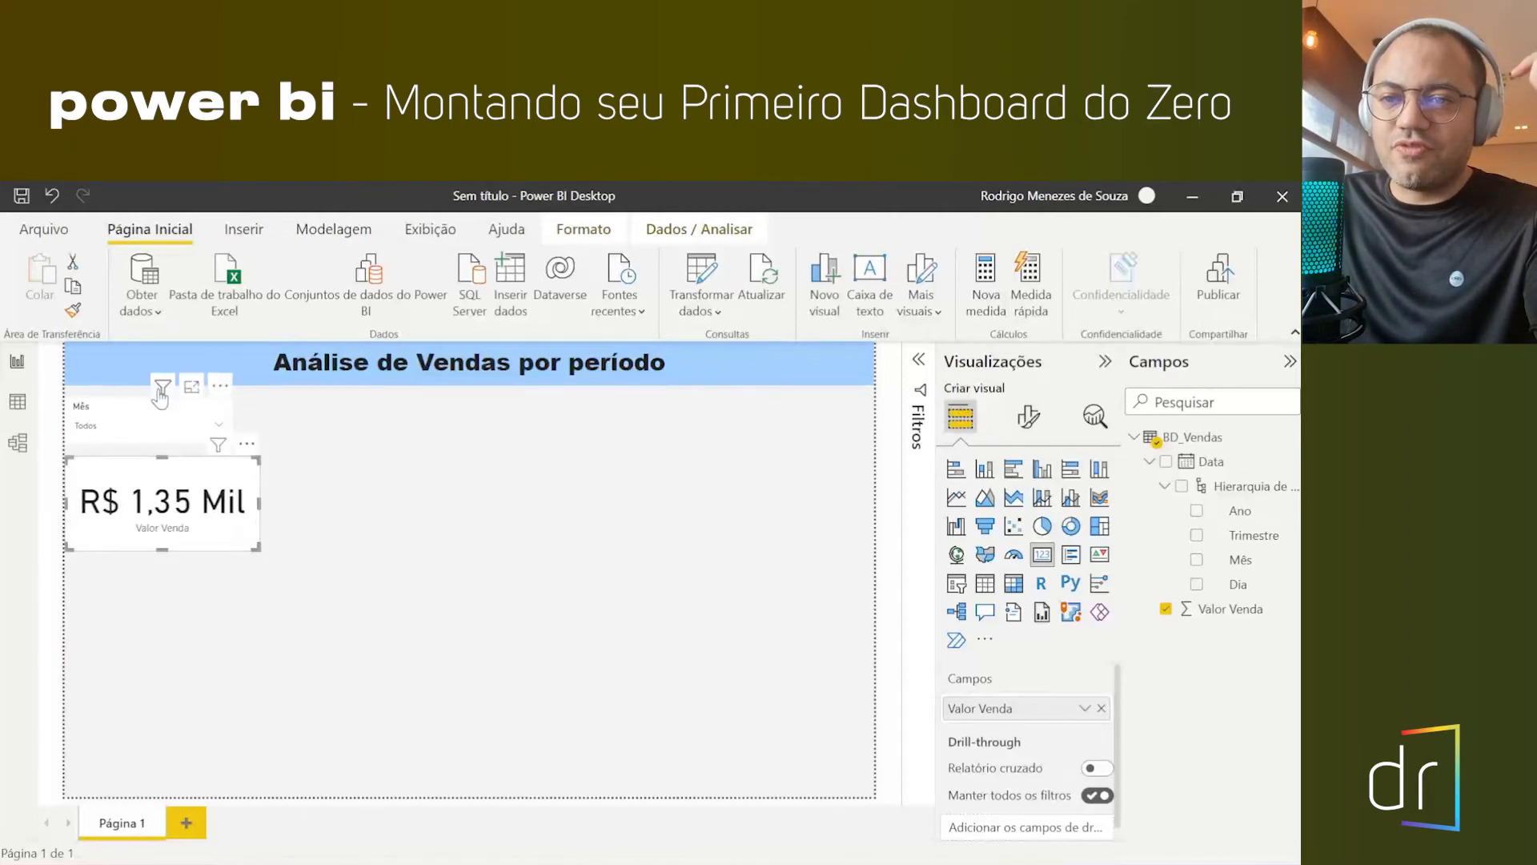
click(325, 490)
click(205, 522)
click(323, 501)
click(196, 430)
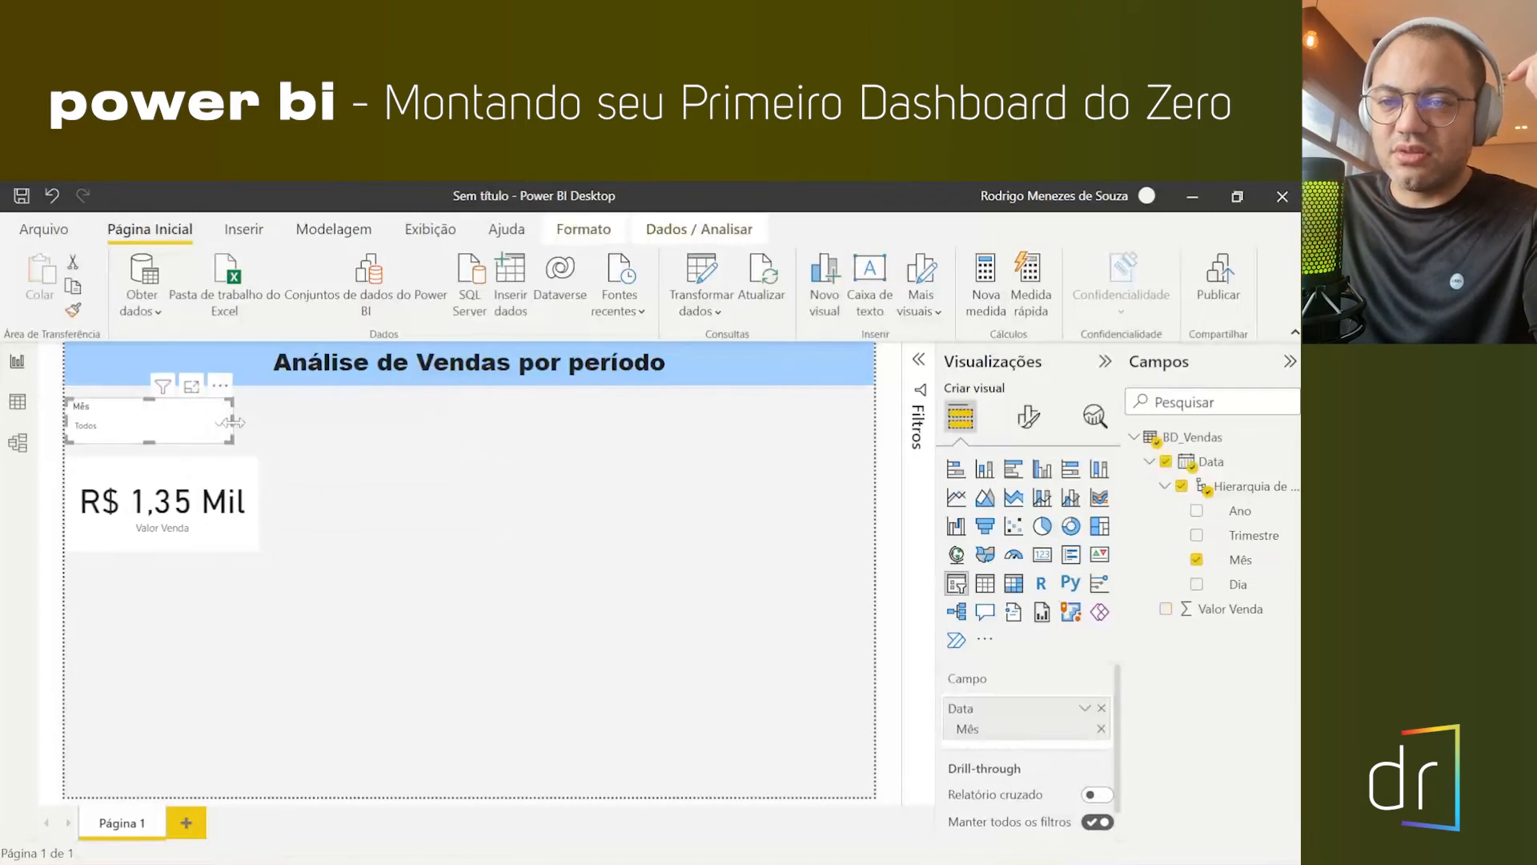
drag(233, 422, 268, 426)
click(307, 503)
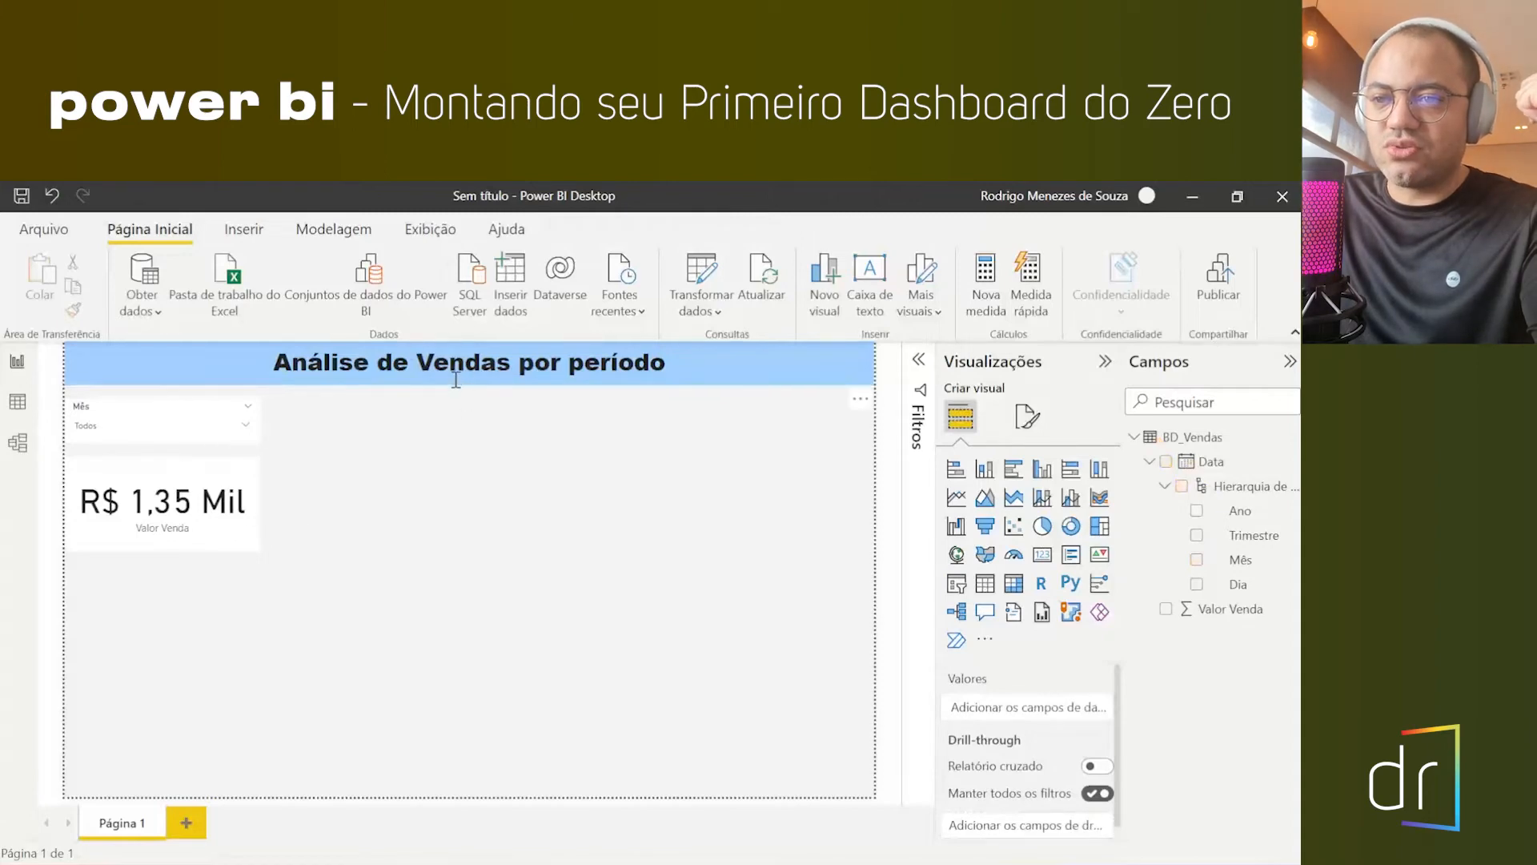
- Try the month slicer with fevereiro and março to check how the sales card responds
drag(323, 365, 490, 370)
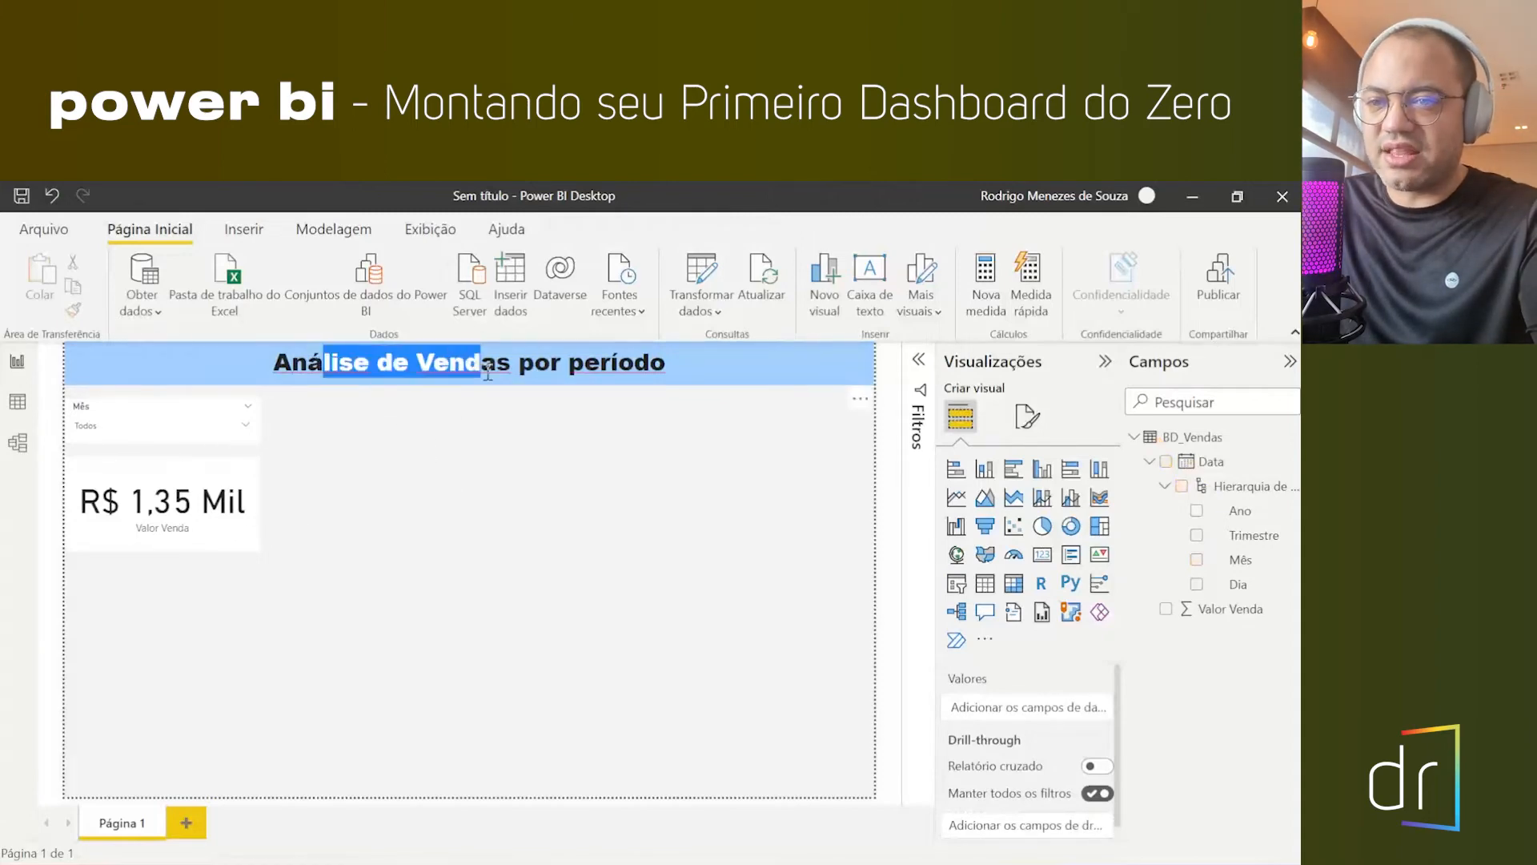
click(156, 402)
click(168, 430)
click(110, 463)
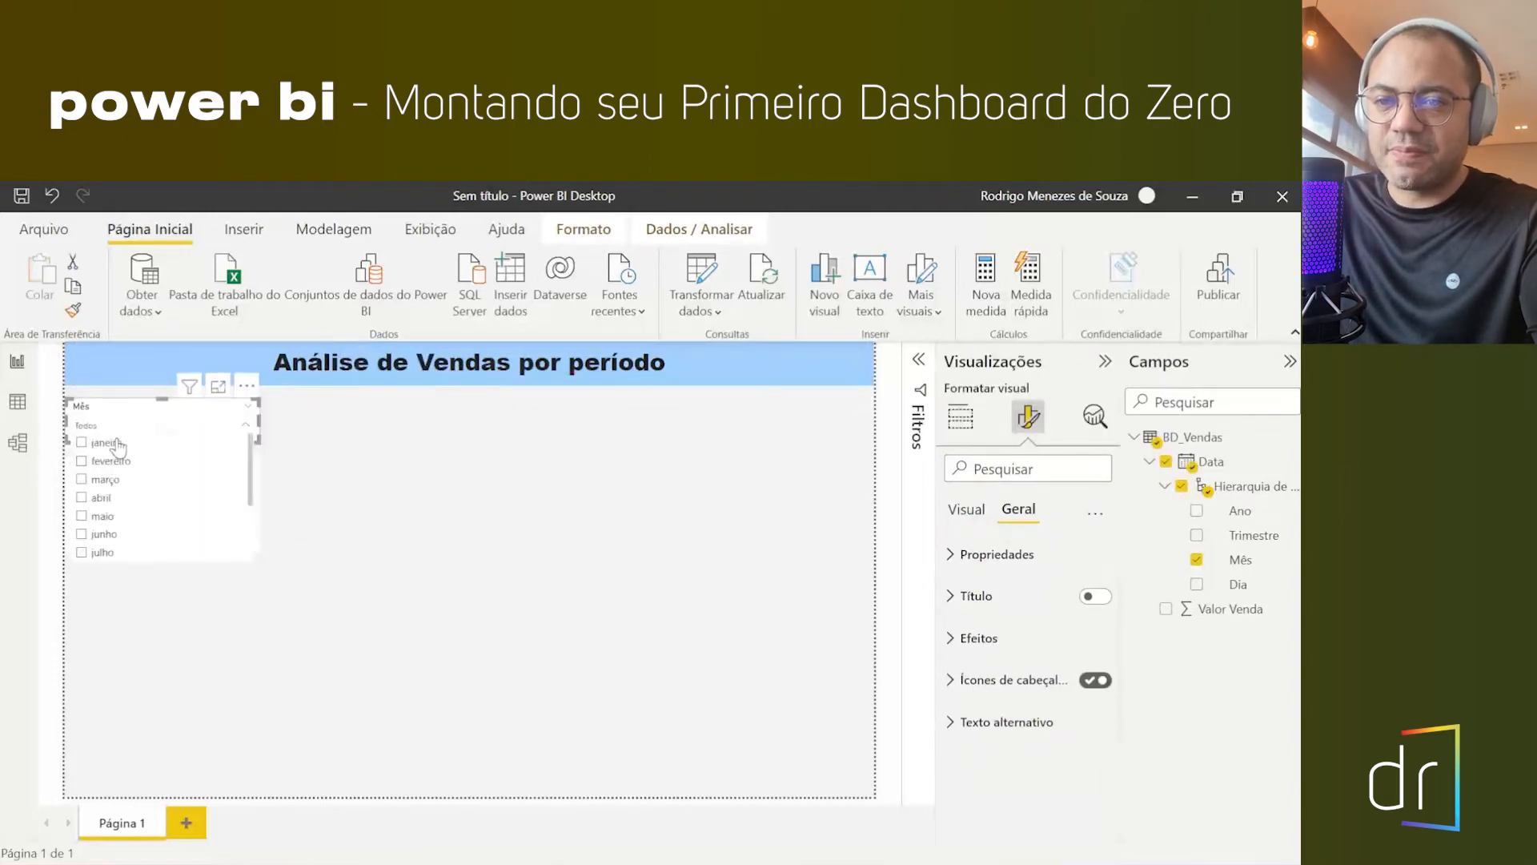
click(119, 410)
click(126, 477)
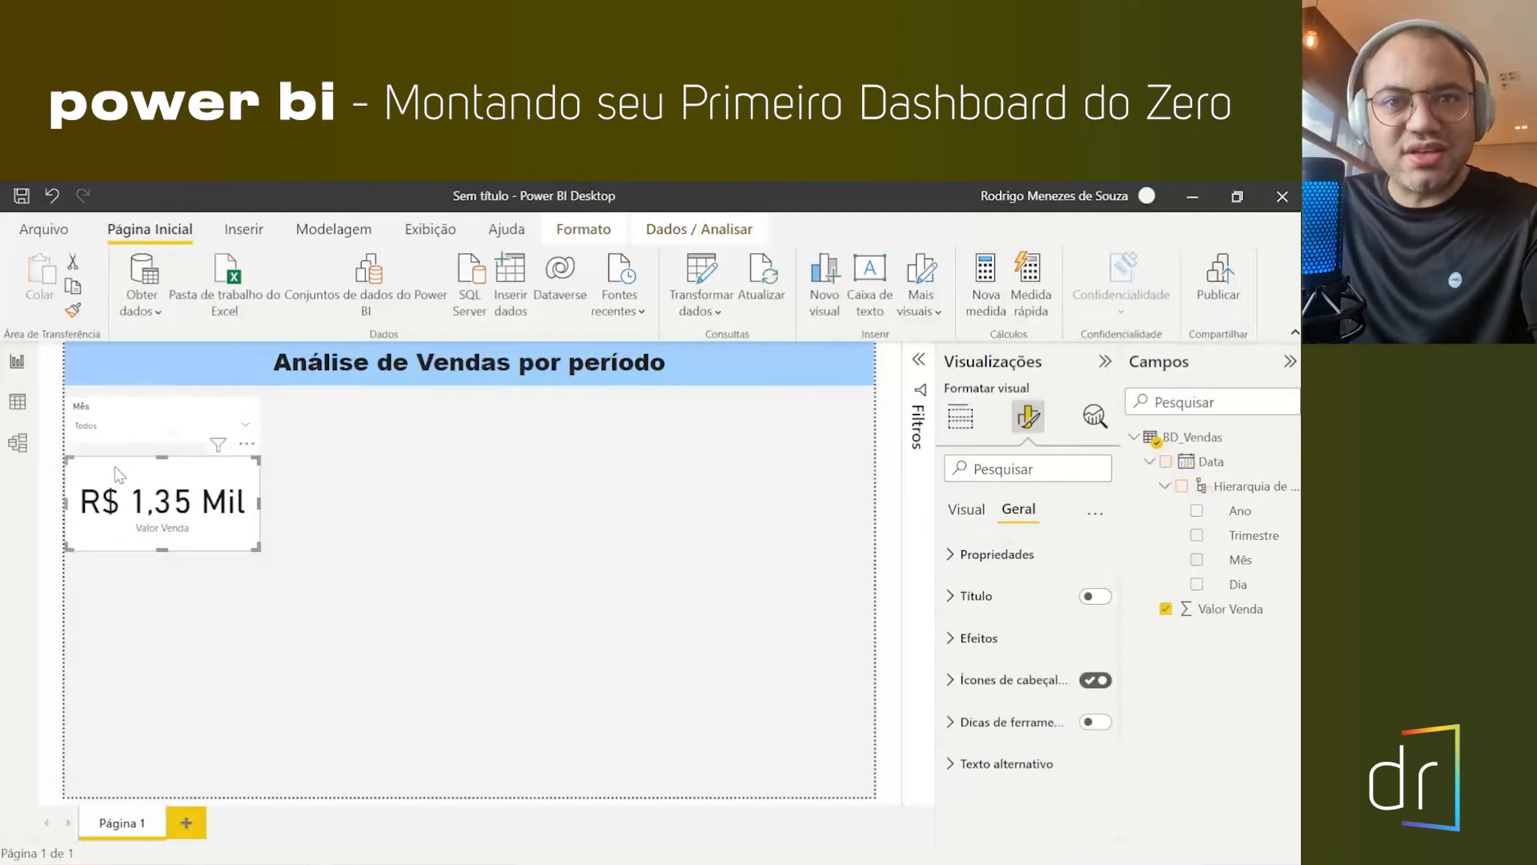
click(101, 430)
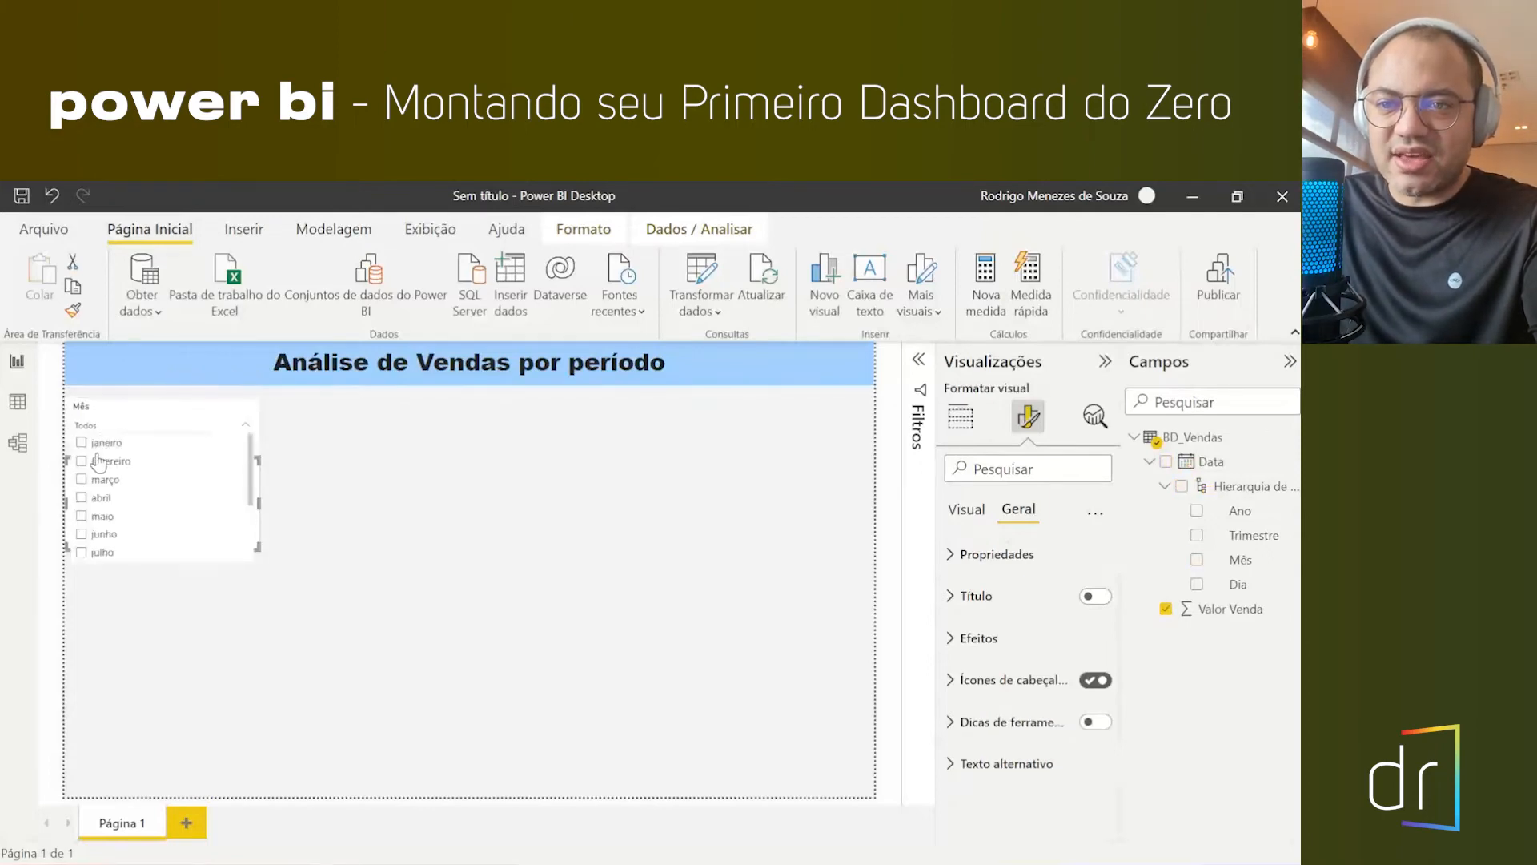
click(425, 520)
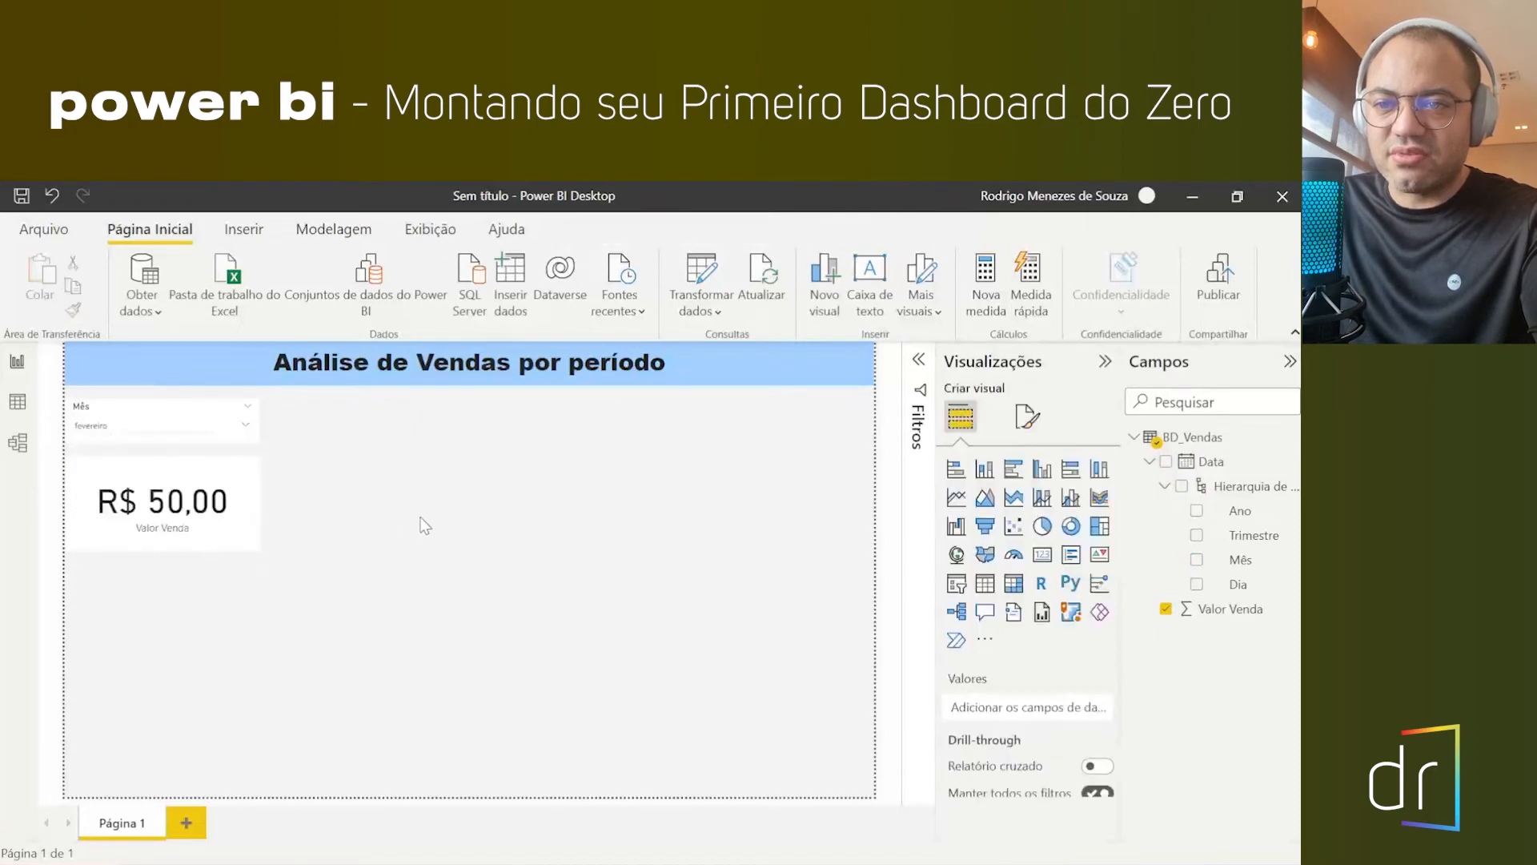
click(136, 427)
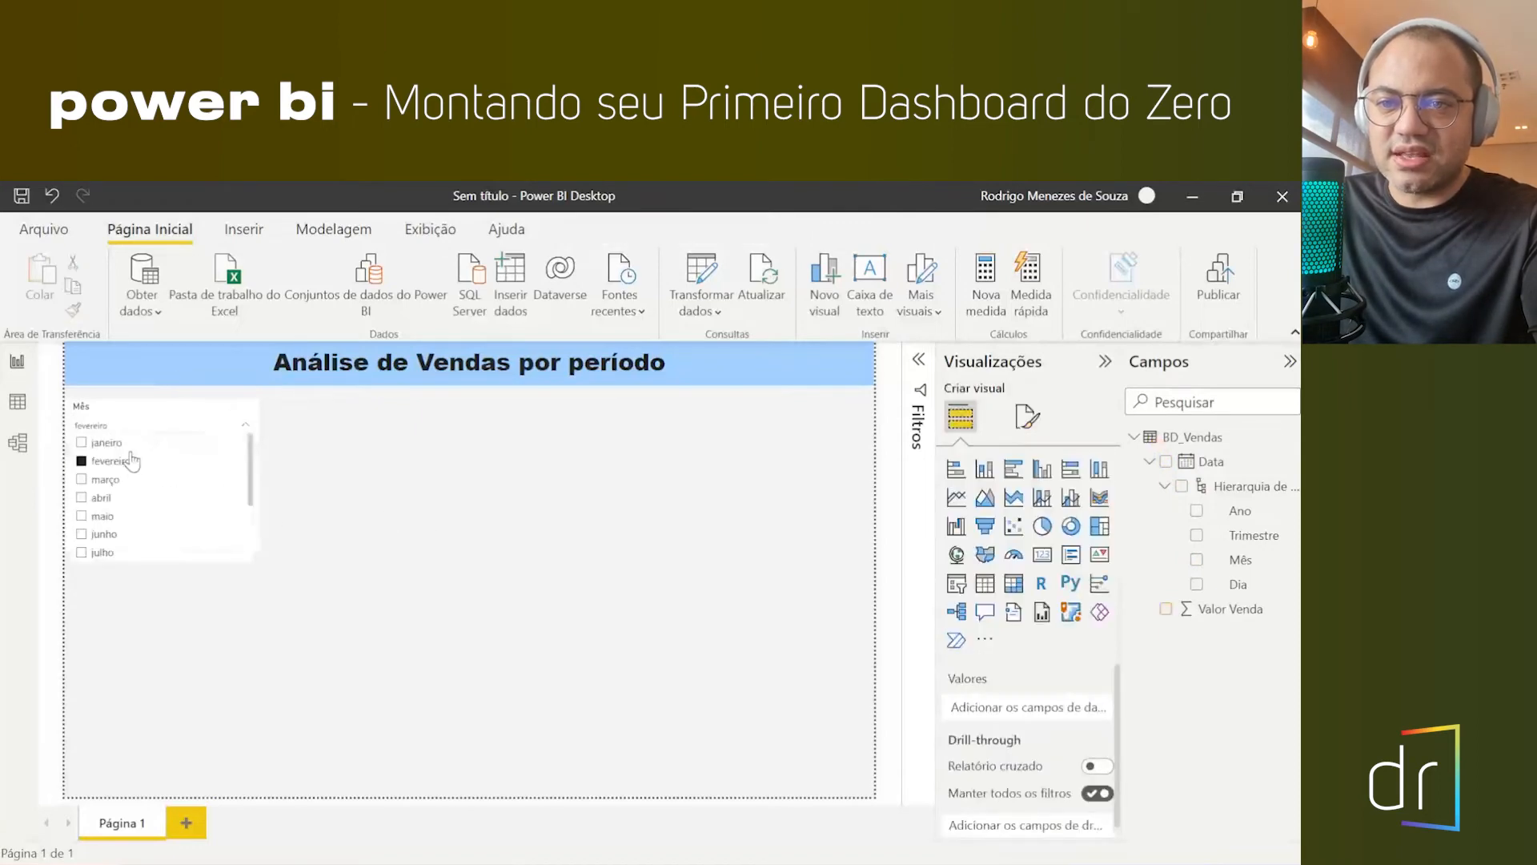
click(144, 482)
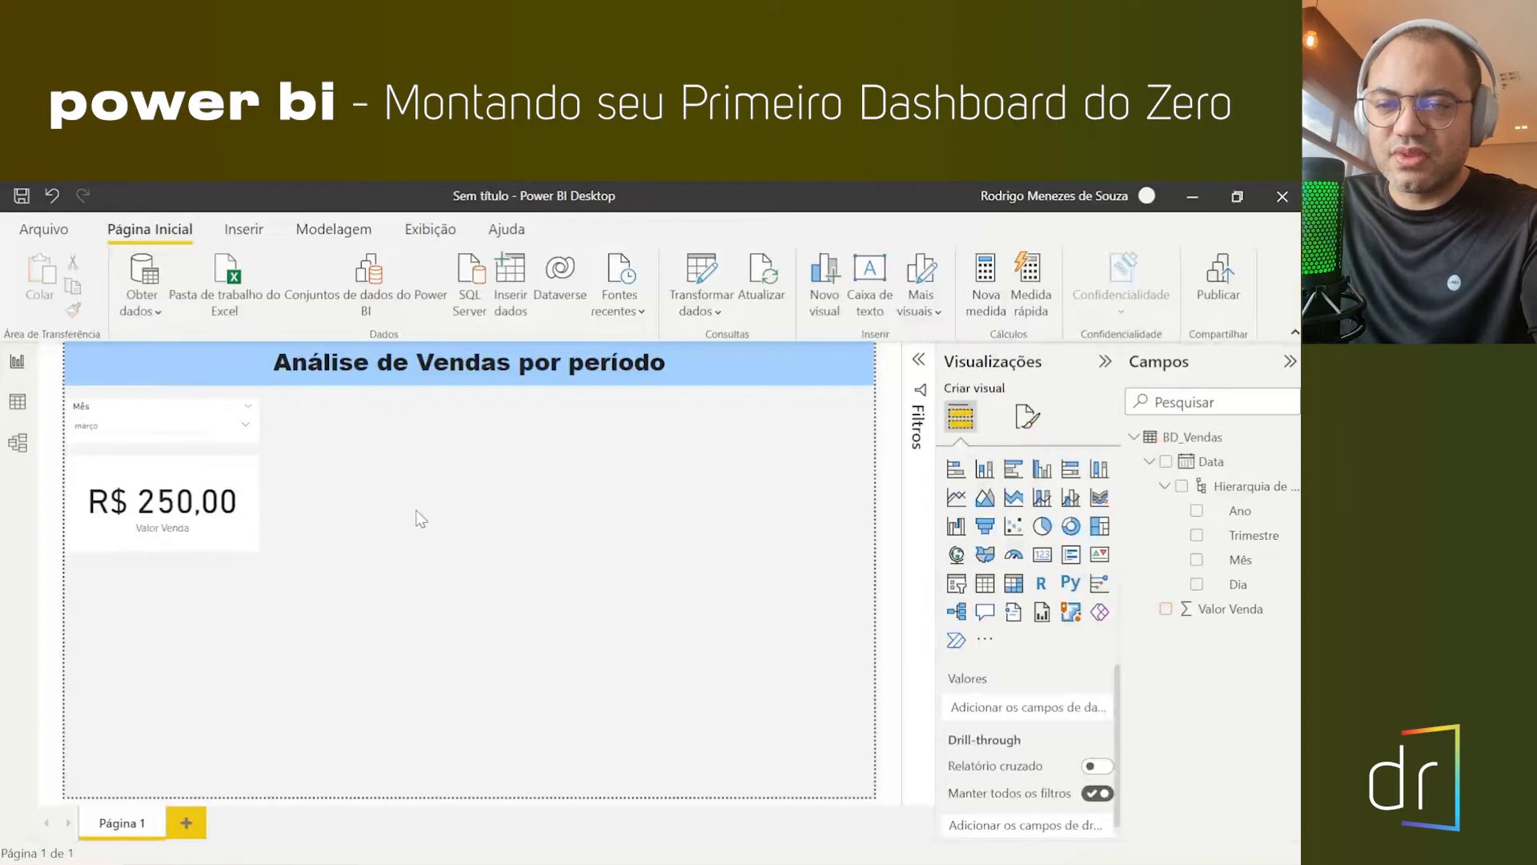
- Move the sales card to the report page's right edge below the title banner and check it with abril, maio and junho
drag(147, 478, 759, 423)
click(96, 428)
click(96, 498)
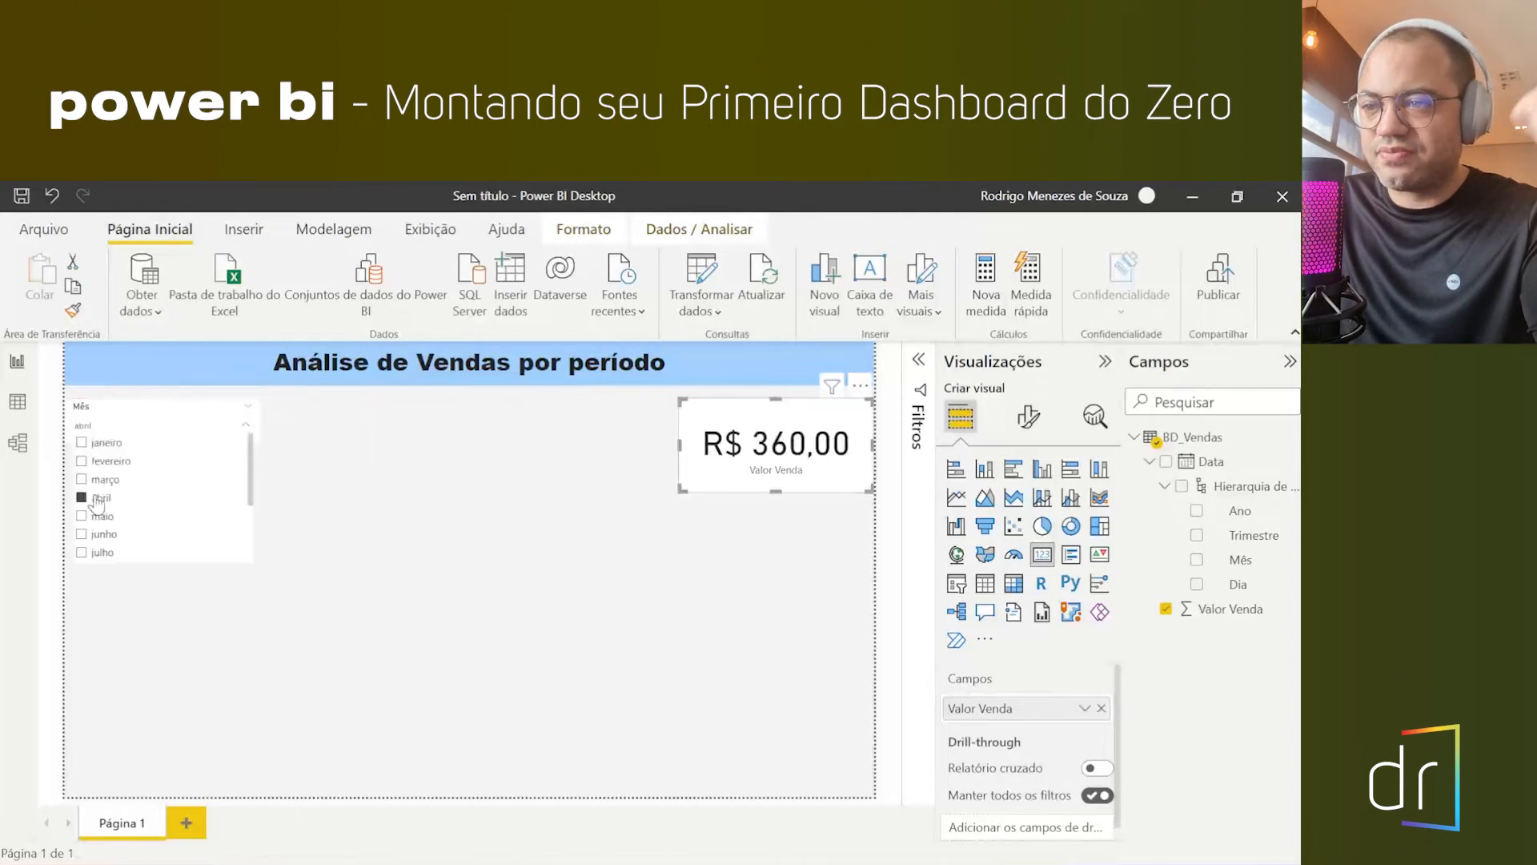
click(100, 517)
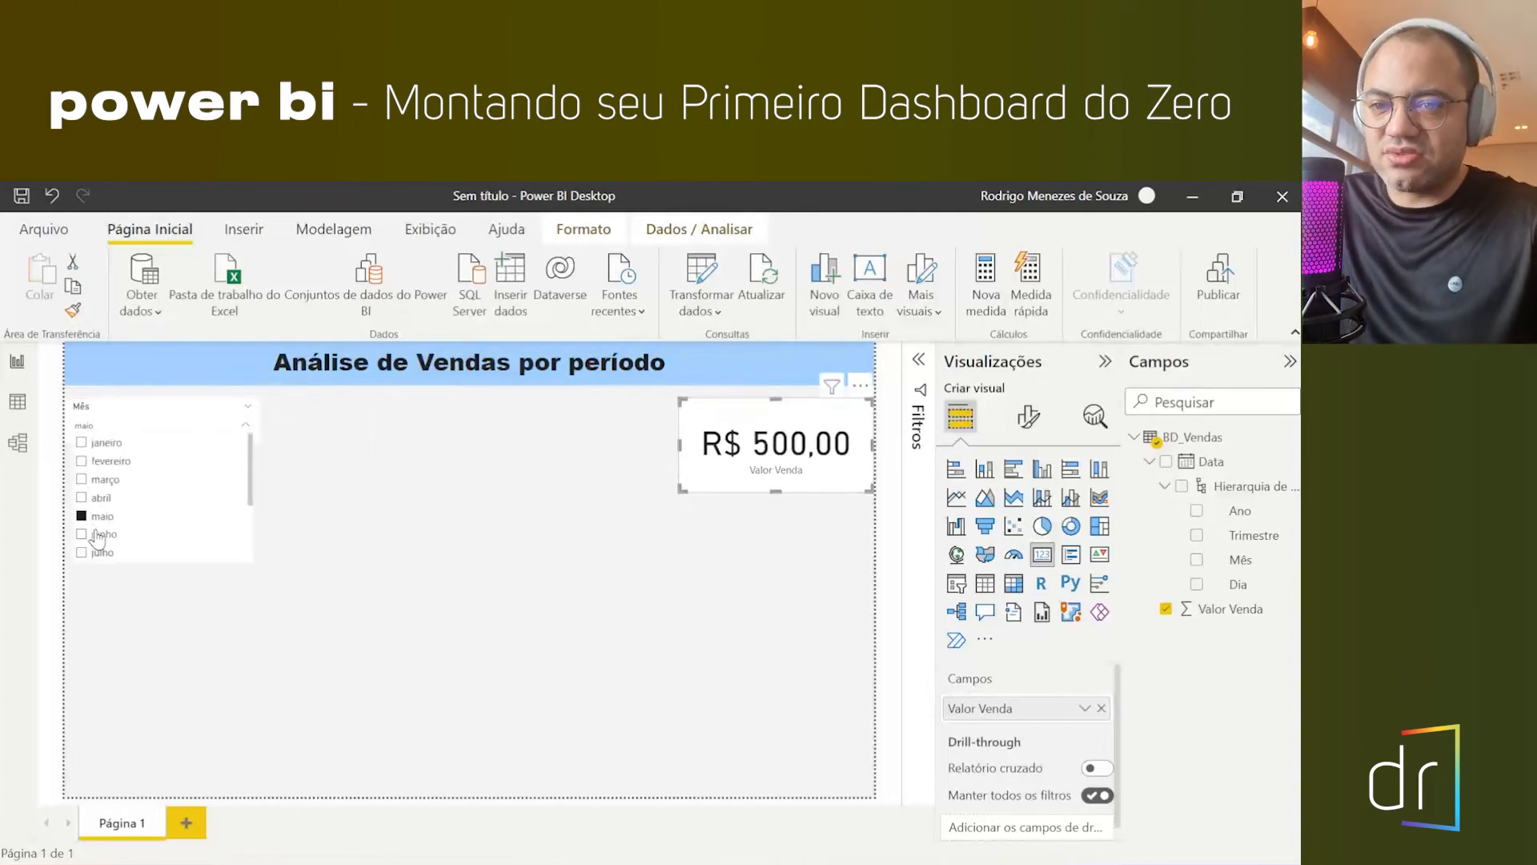
click(102, 534)
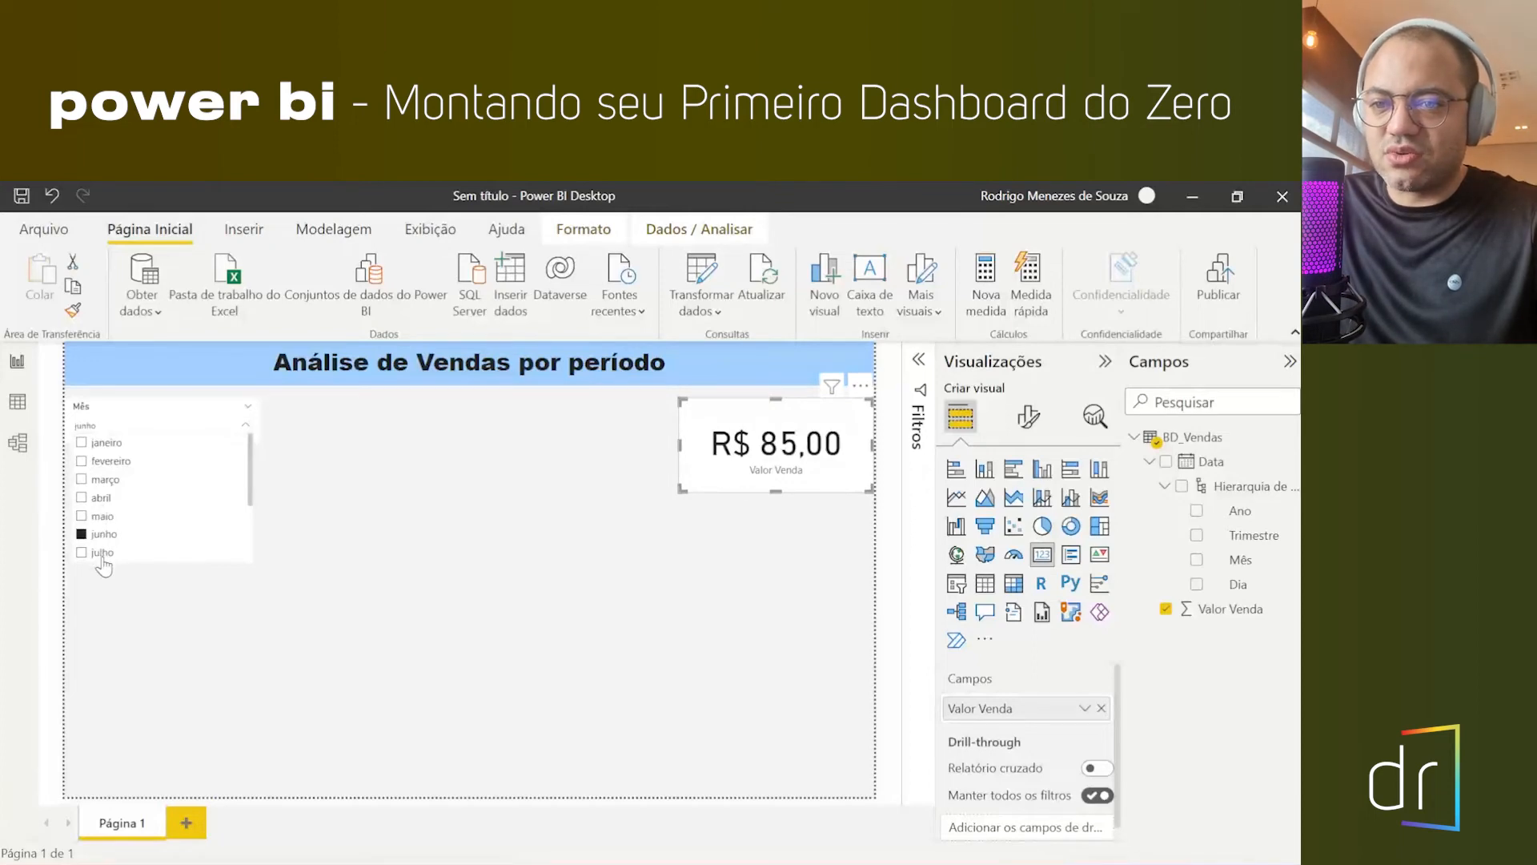
- Check the sales card with single months between junho and outubro in the month slicer
scroll(100, 548, down, 2)
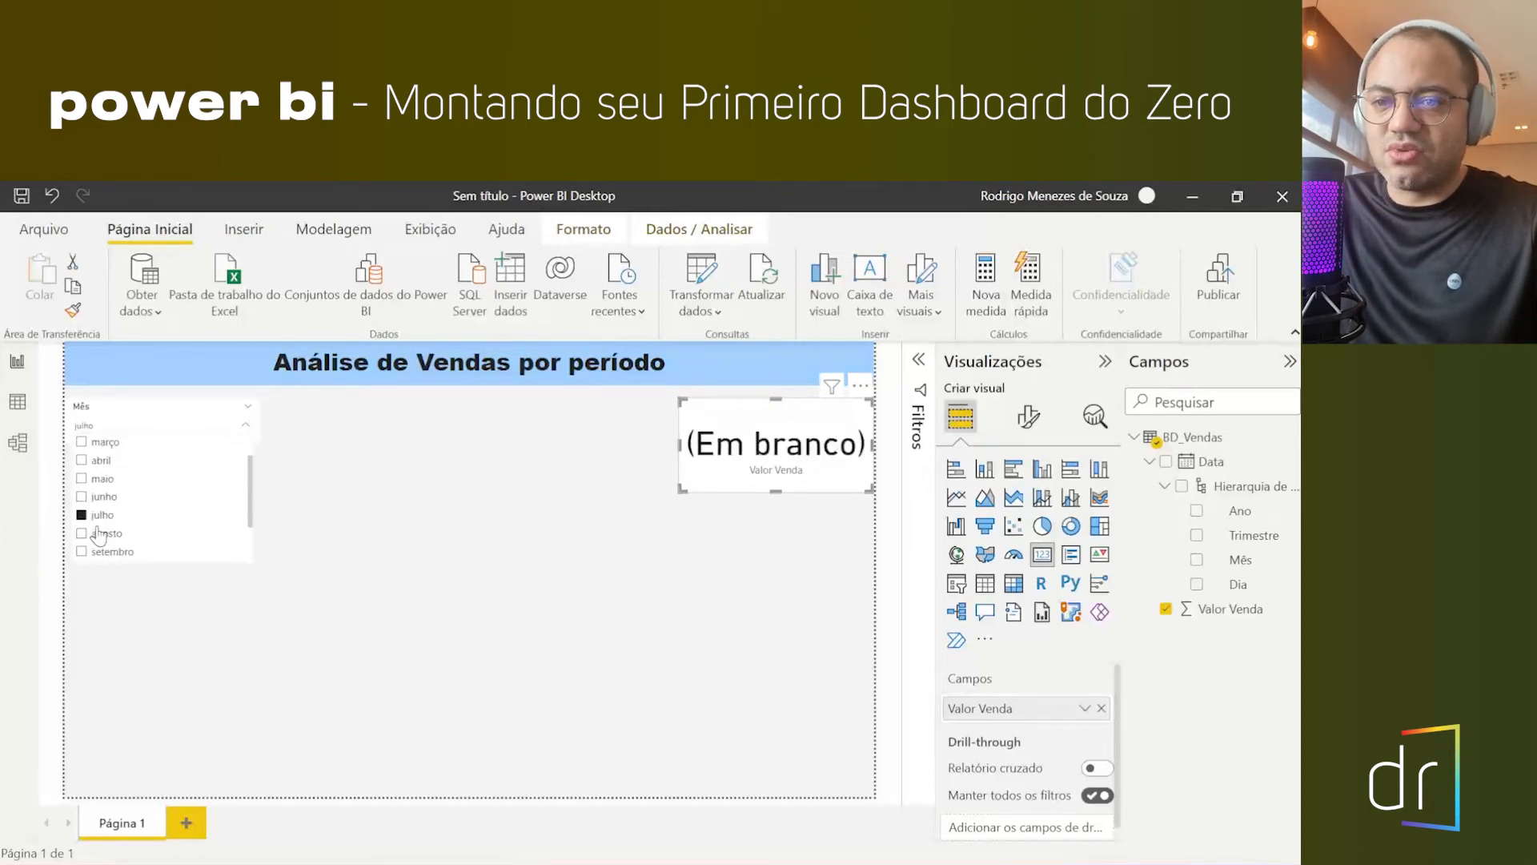
click(101, 552)
scroll(101, 551, down, 1)
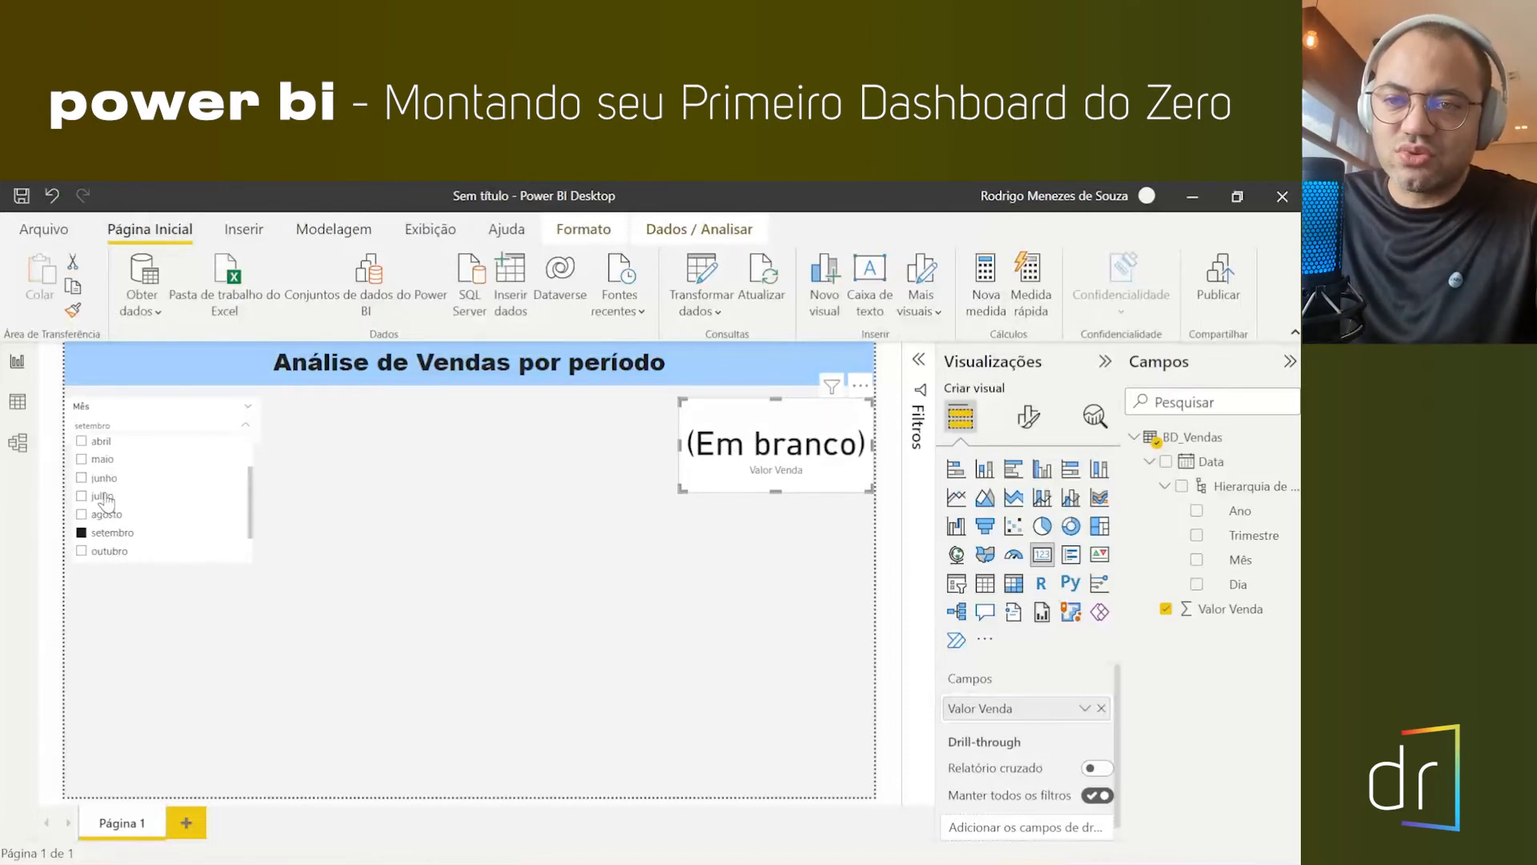
click(103, 496)
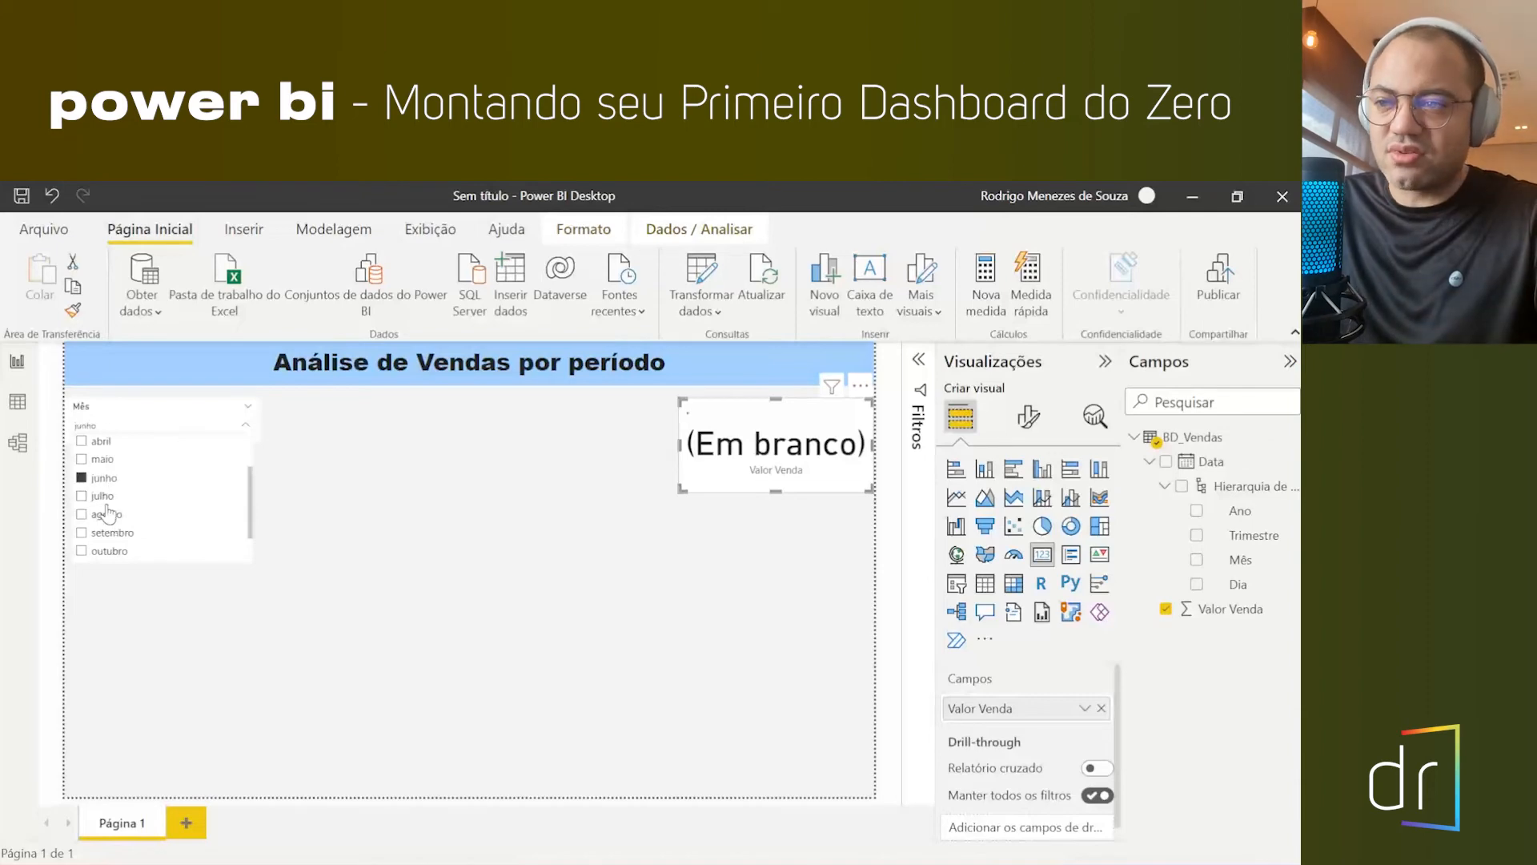
click(106, 551)
scroll(104, 536, up, 2)
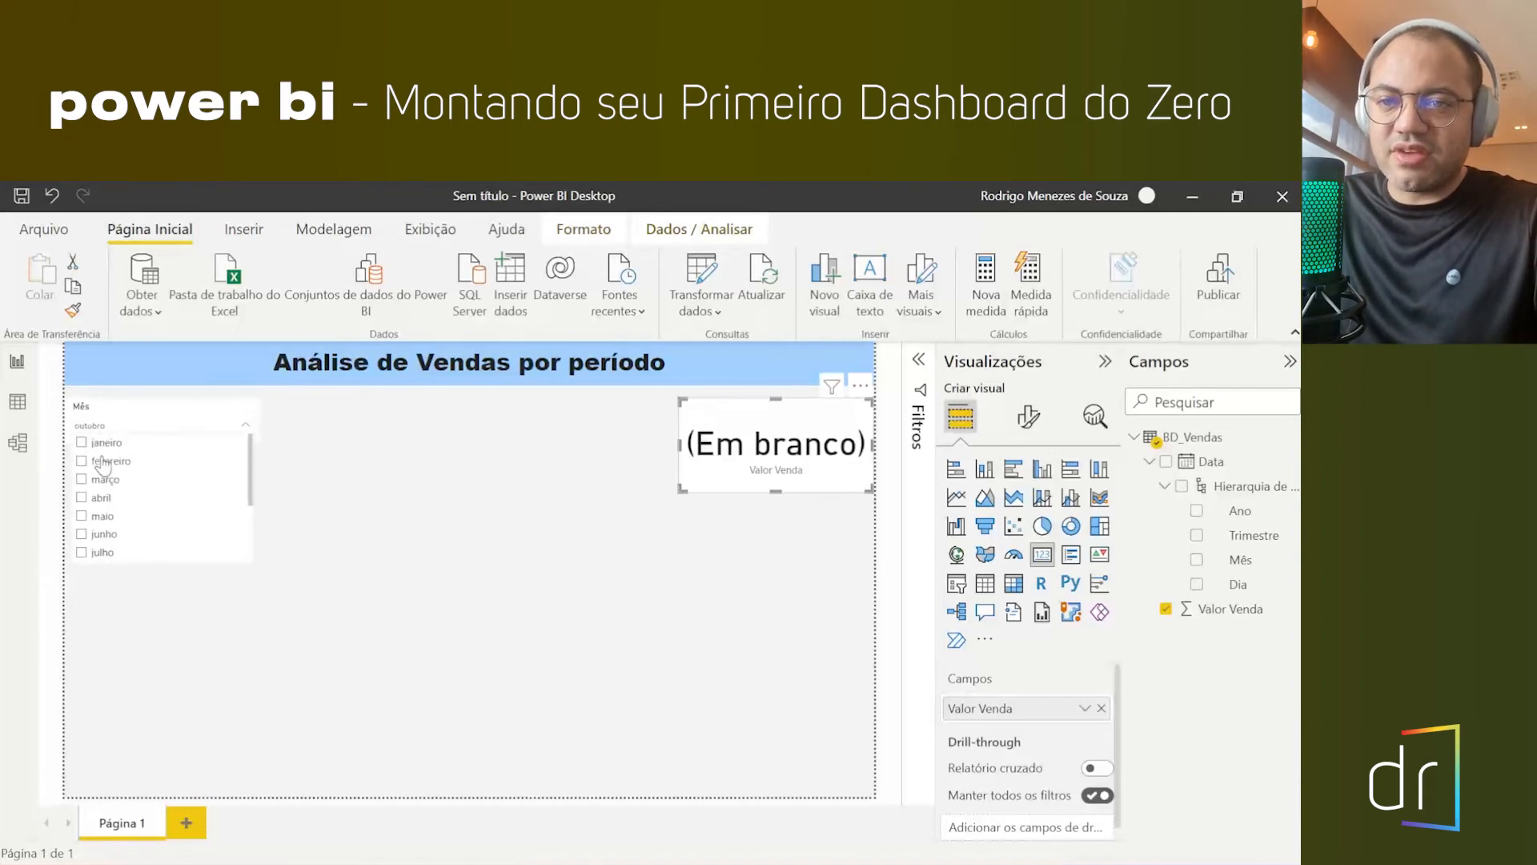
- Go through the months from janeiro to junho in the slicer, return to janeiro and clear the selection
click(102, 445)
click(101, 461)
click(100, 478)
click(97, 497)
click(98, 516)
click(99, 534)
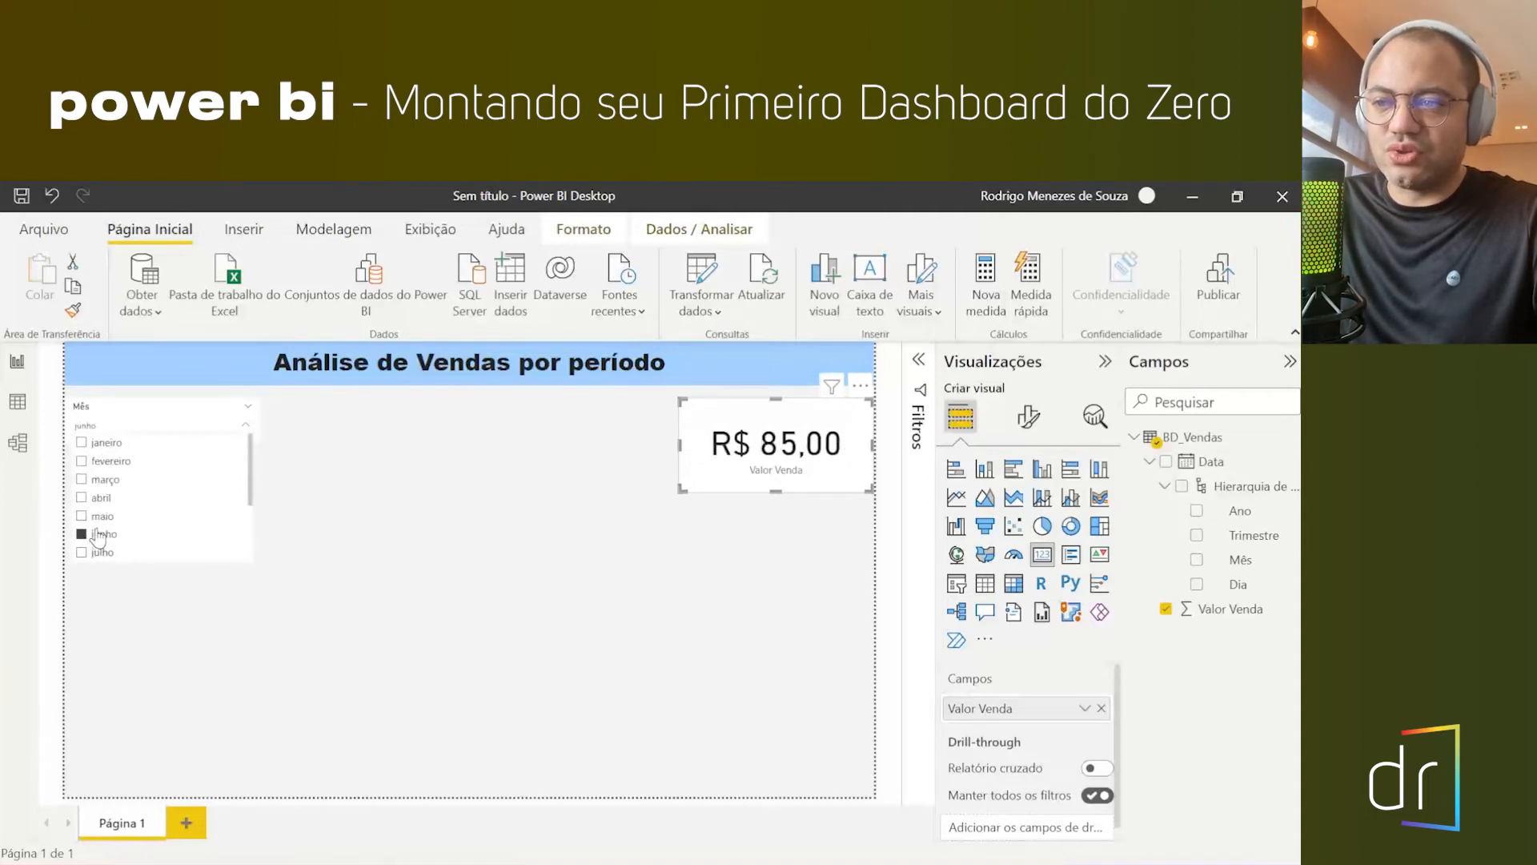
click(103, 445)
click(102, 444)
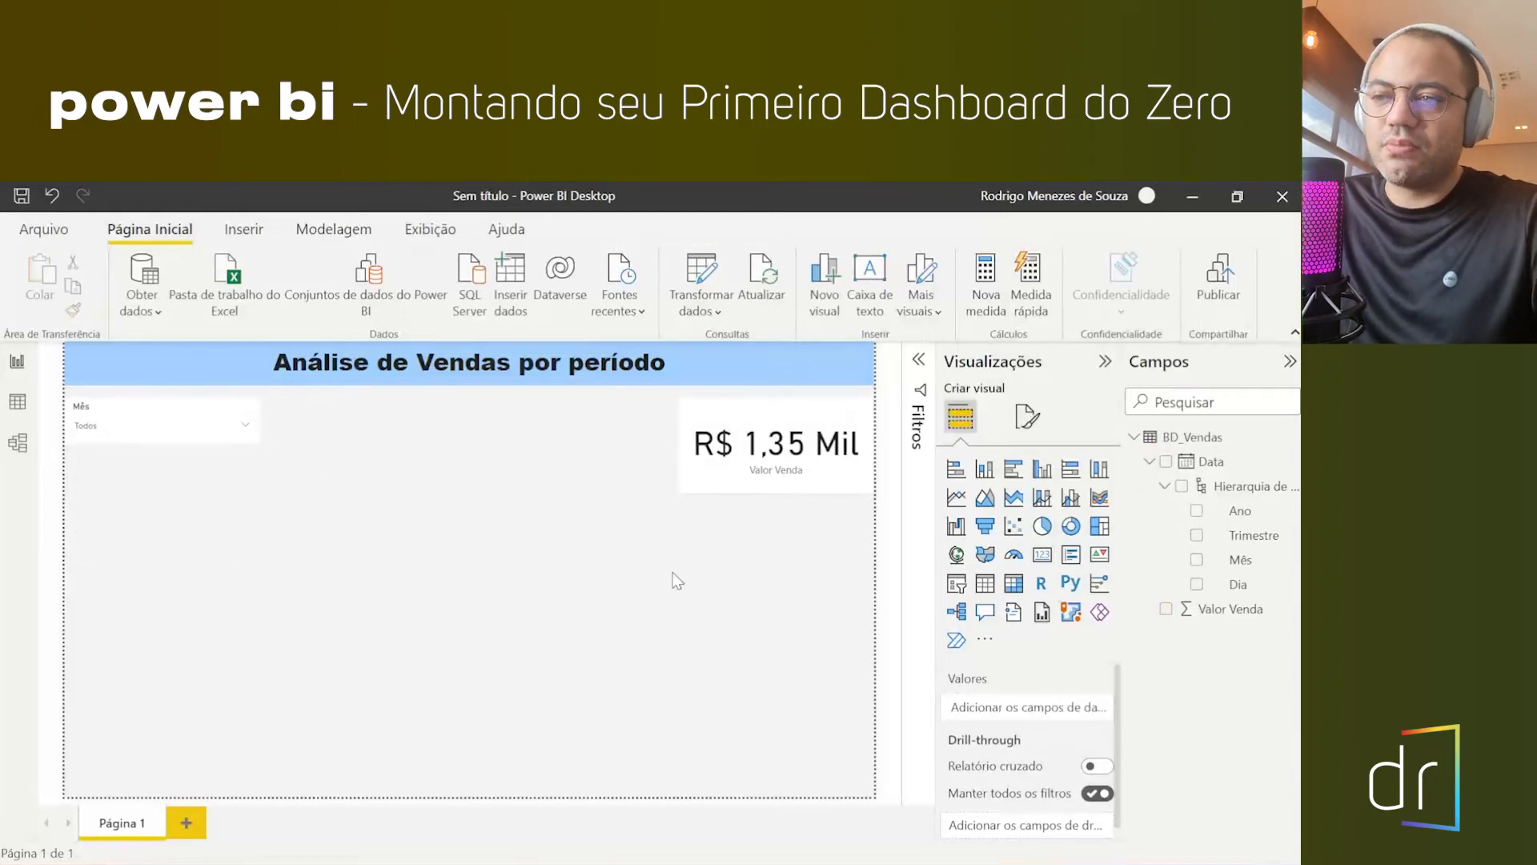
- Filter the sales card by novembro, clear that selection and return to the start of the month list
click(141, 430)
scroll(100, 521, down, 3)
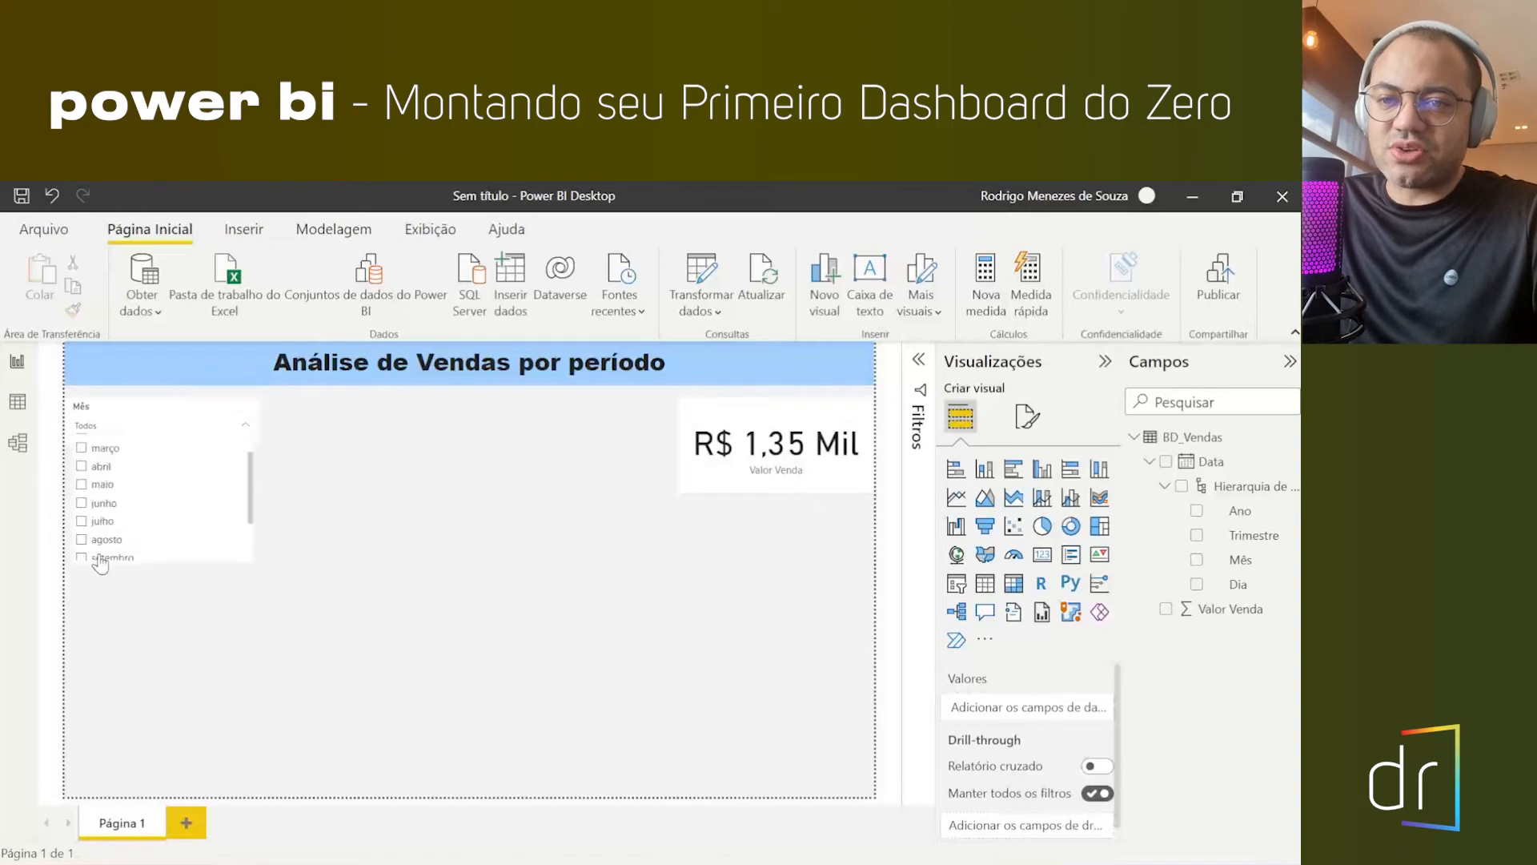
click(97, 535)
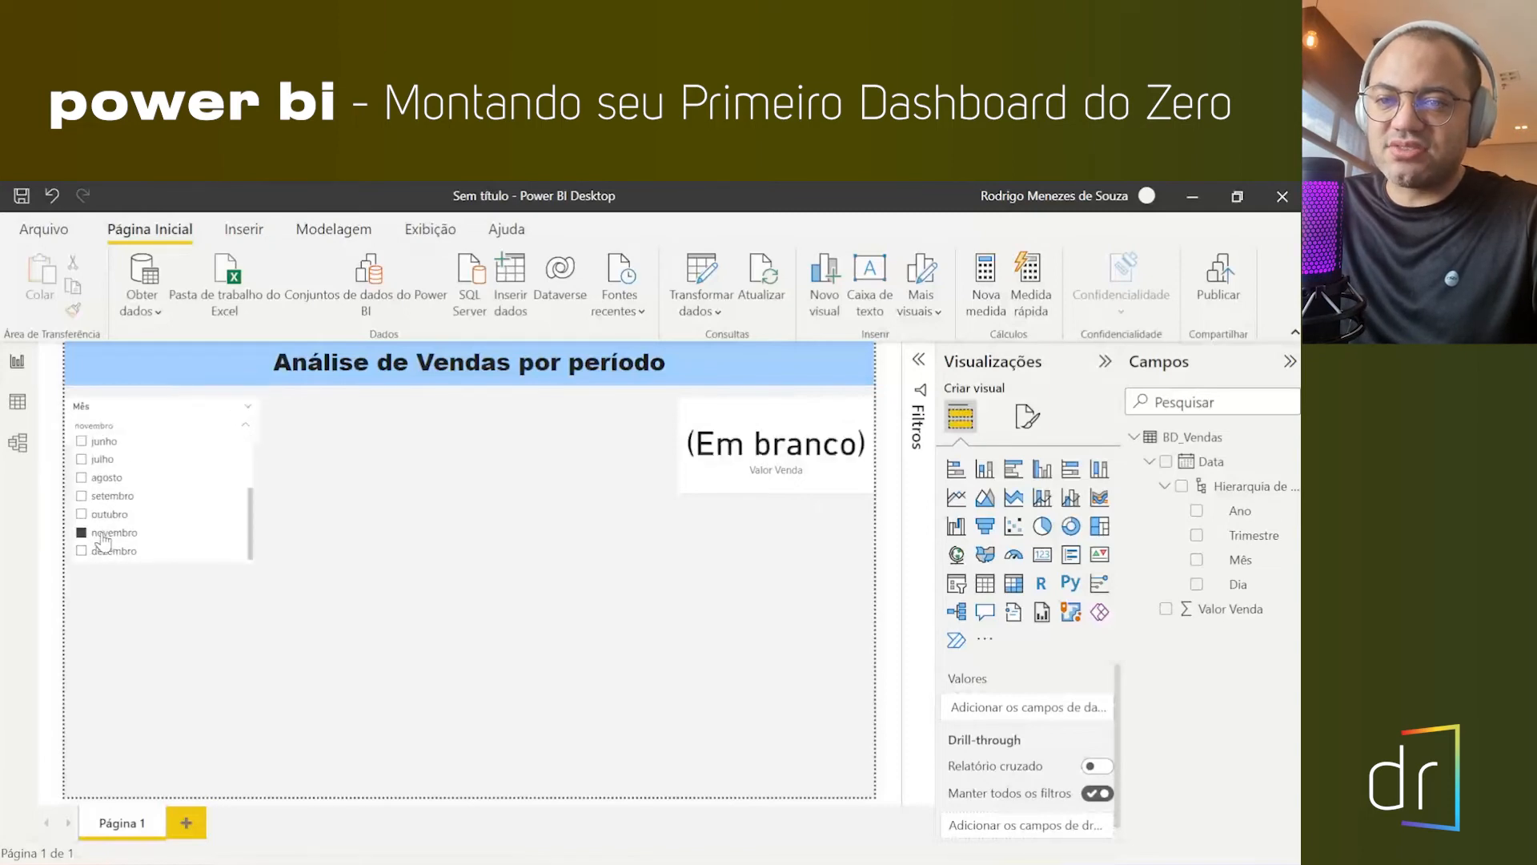
click(100, 535)
scroll(106, 545, up, 2)
scroll(106, 544, up, 1)
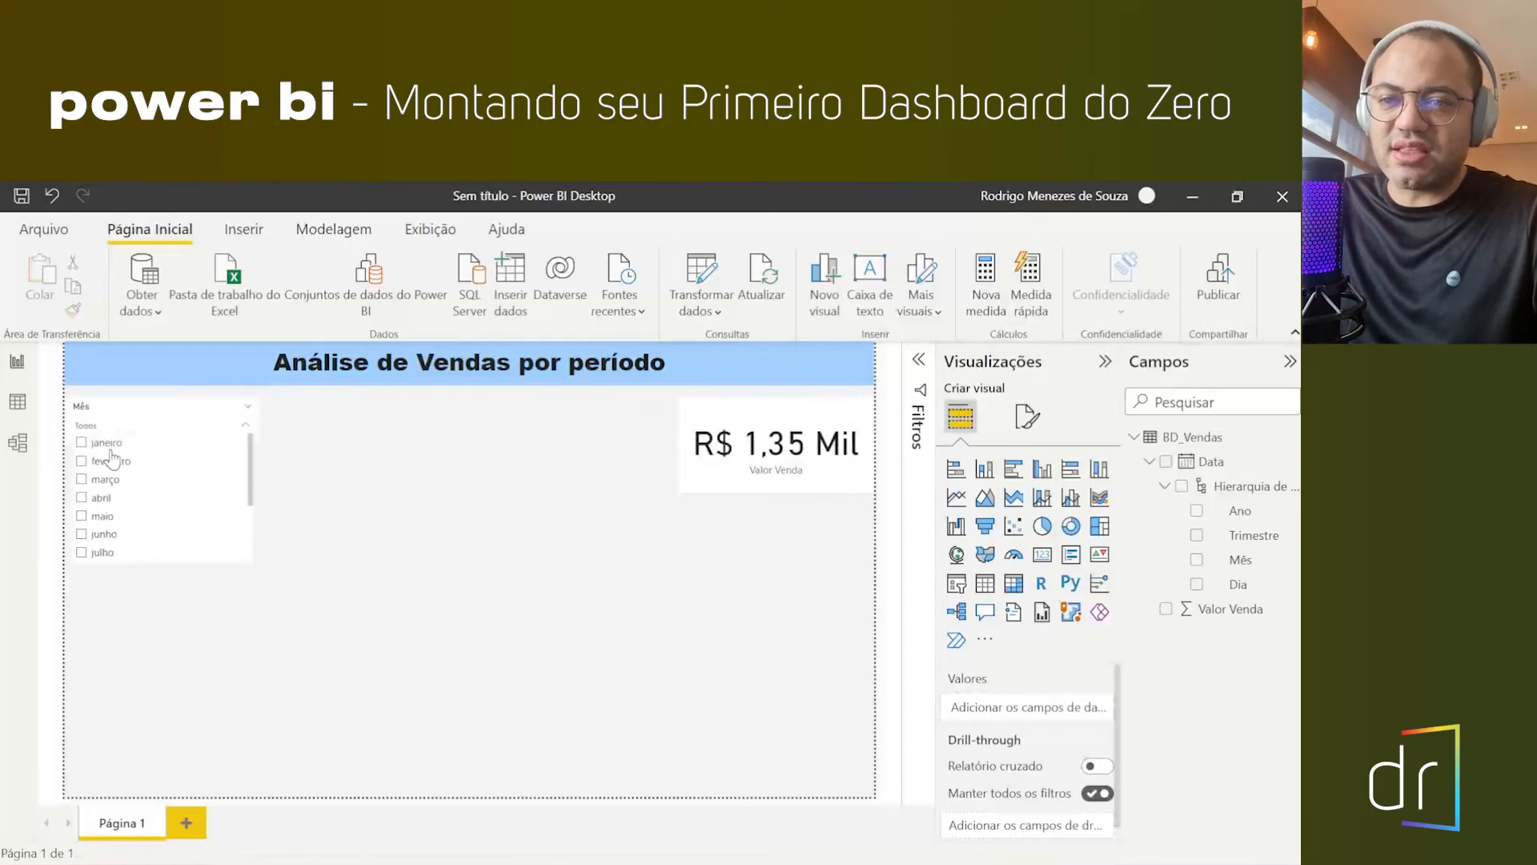
- Check the sales card with single months from janeiro to setembro in the month slicer, ending with no month selected
click(110, 443)
click(109, 461)
click(107, 480)
click(104, 497)
click(104, 517)
click(100, 534)
scroll(101, 541, down, 1)
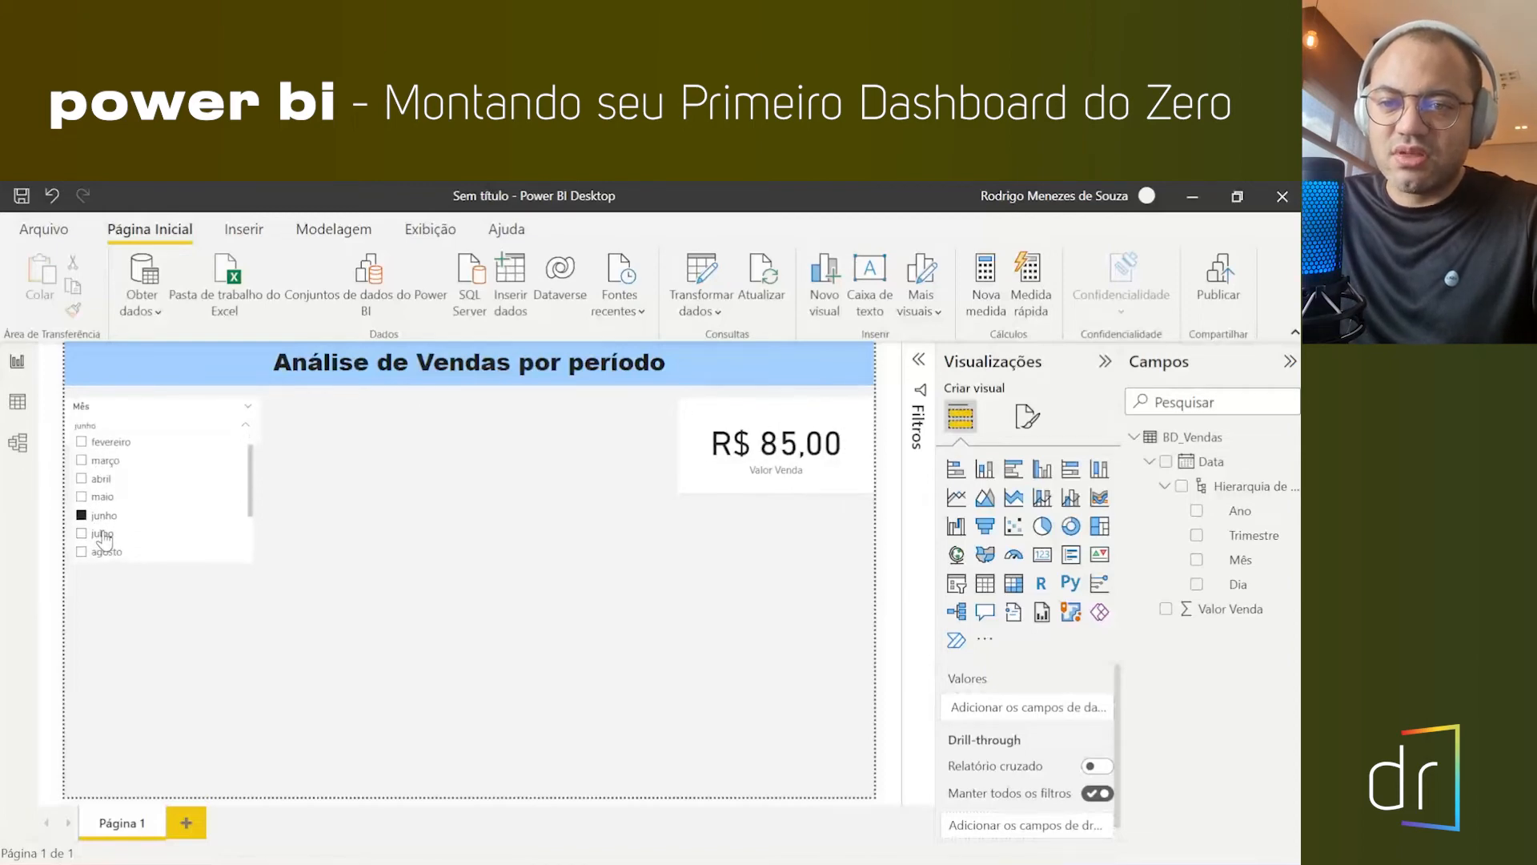
click(102, 535)
scroll(102, 538, down, 1)
click(103, 533)
click(103, 551)
scroll(102, 553, down, 2)
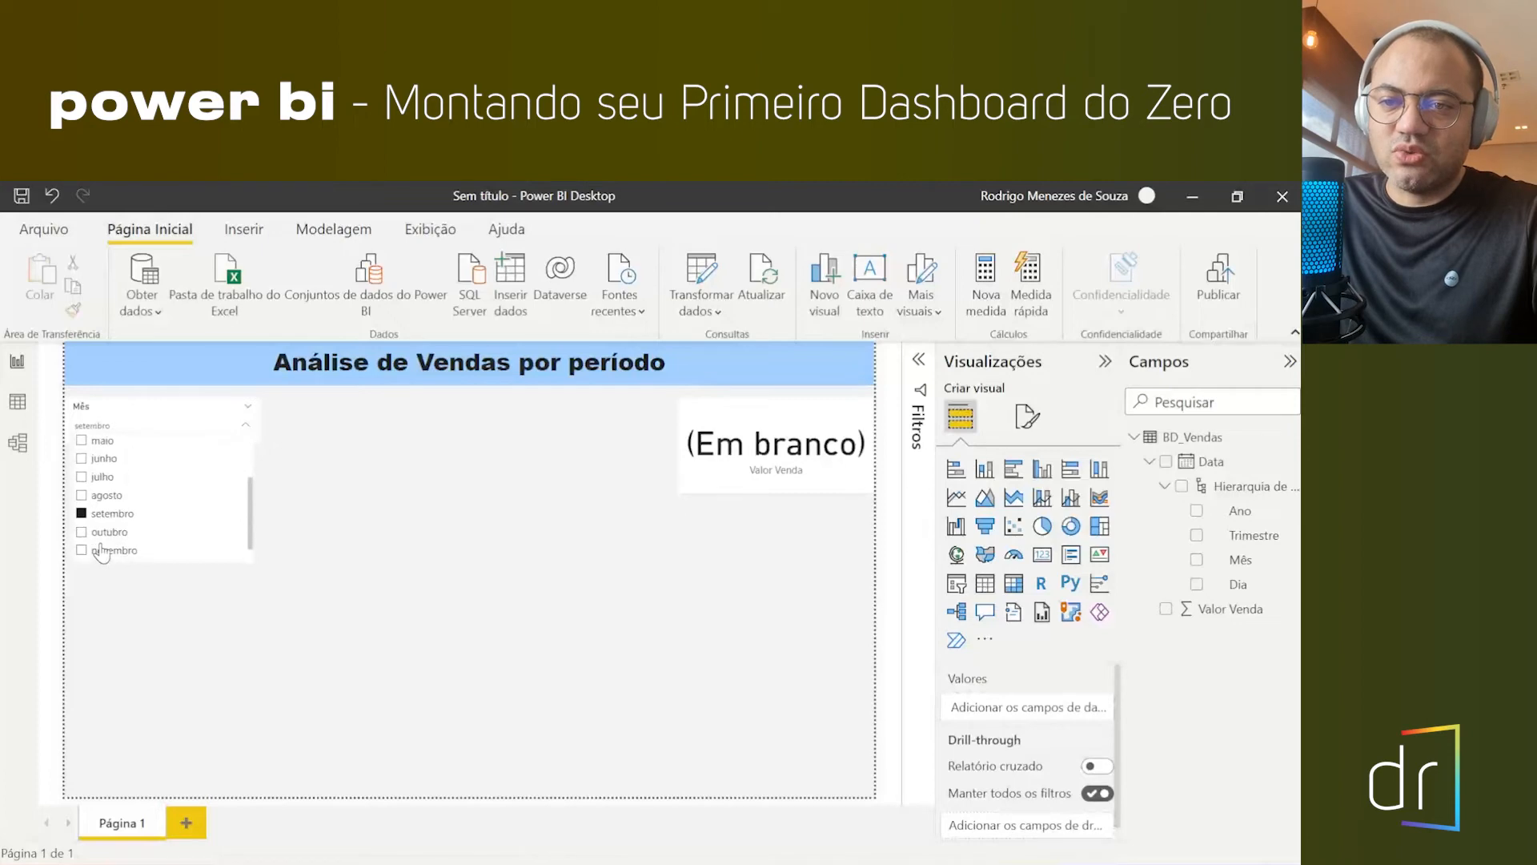
click(102, 535)
click(356, 516)
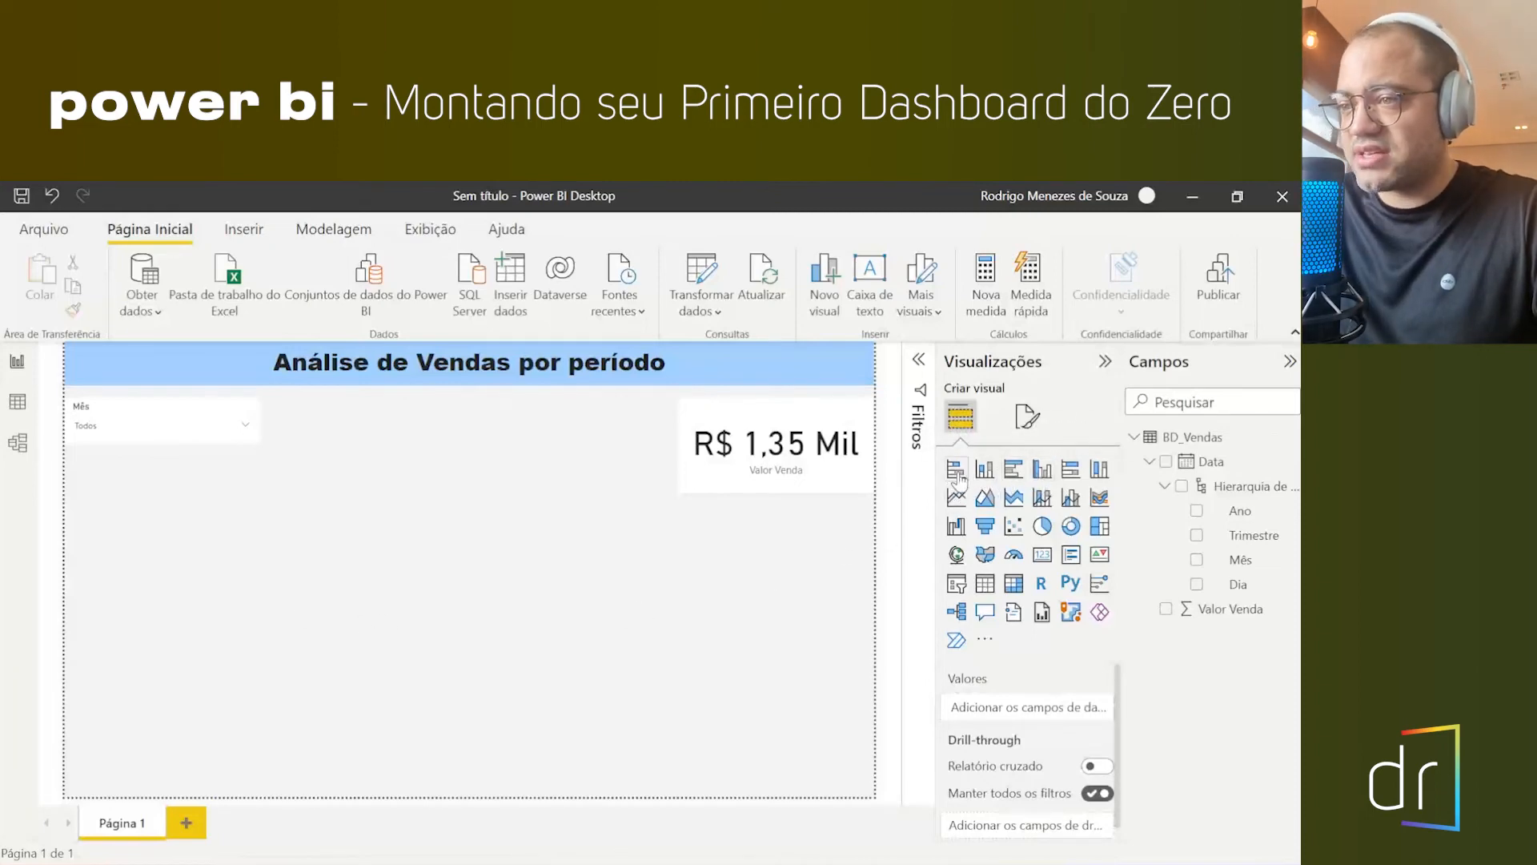
- Insert a clustered column chart across the page's lower part with Mês on the axis and Valor Venda as values
click(1040, 473)
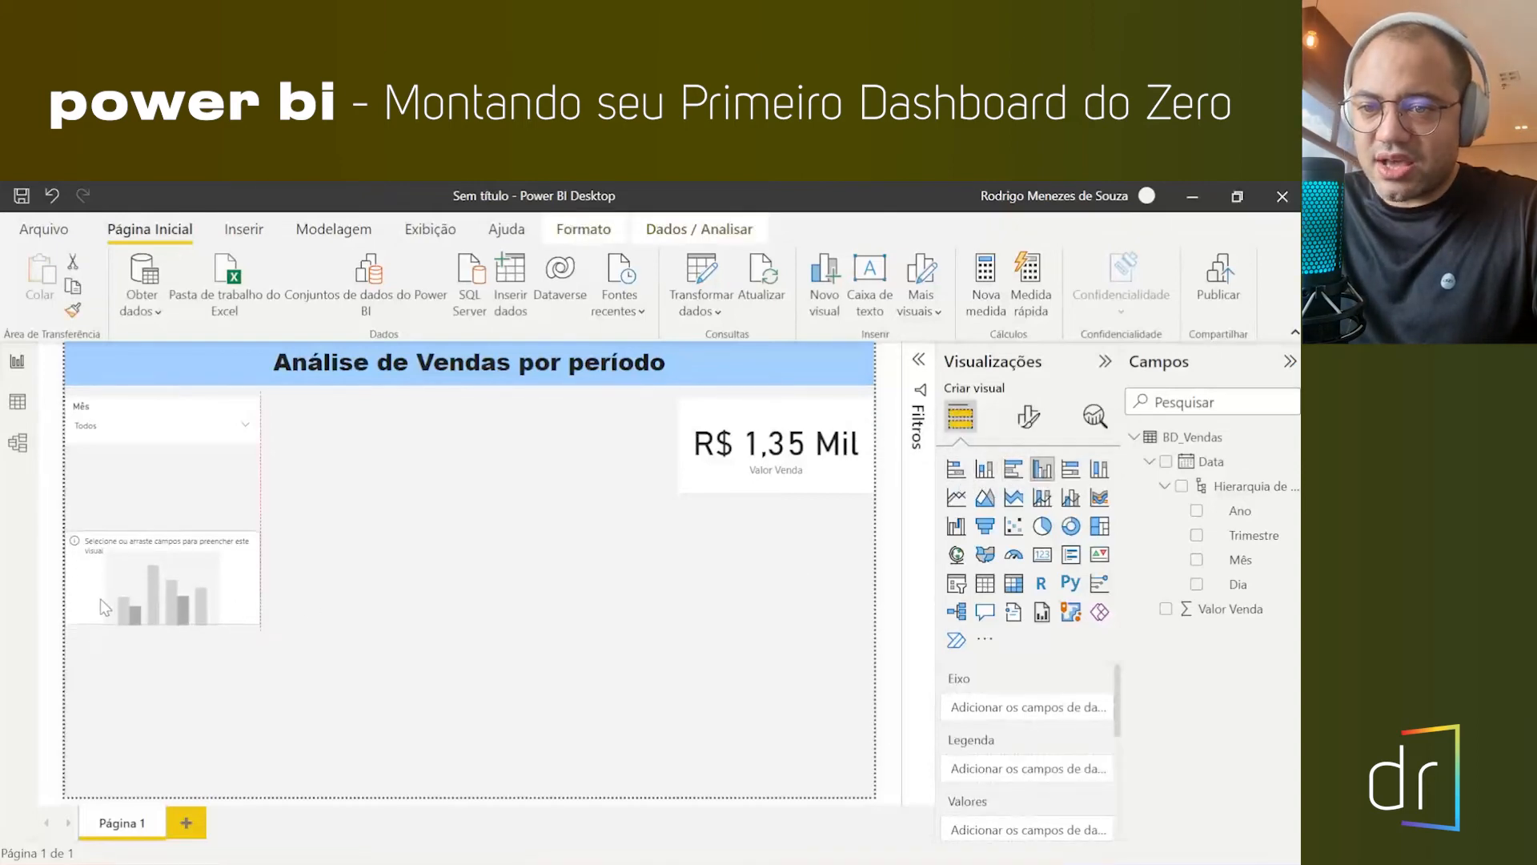
drag(254, 623, 872, 819)
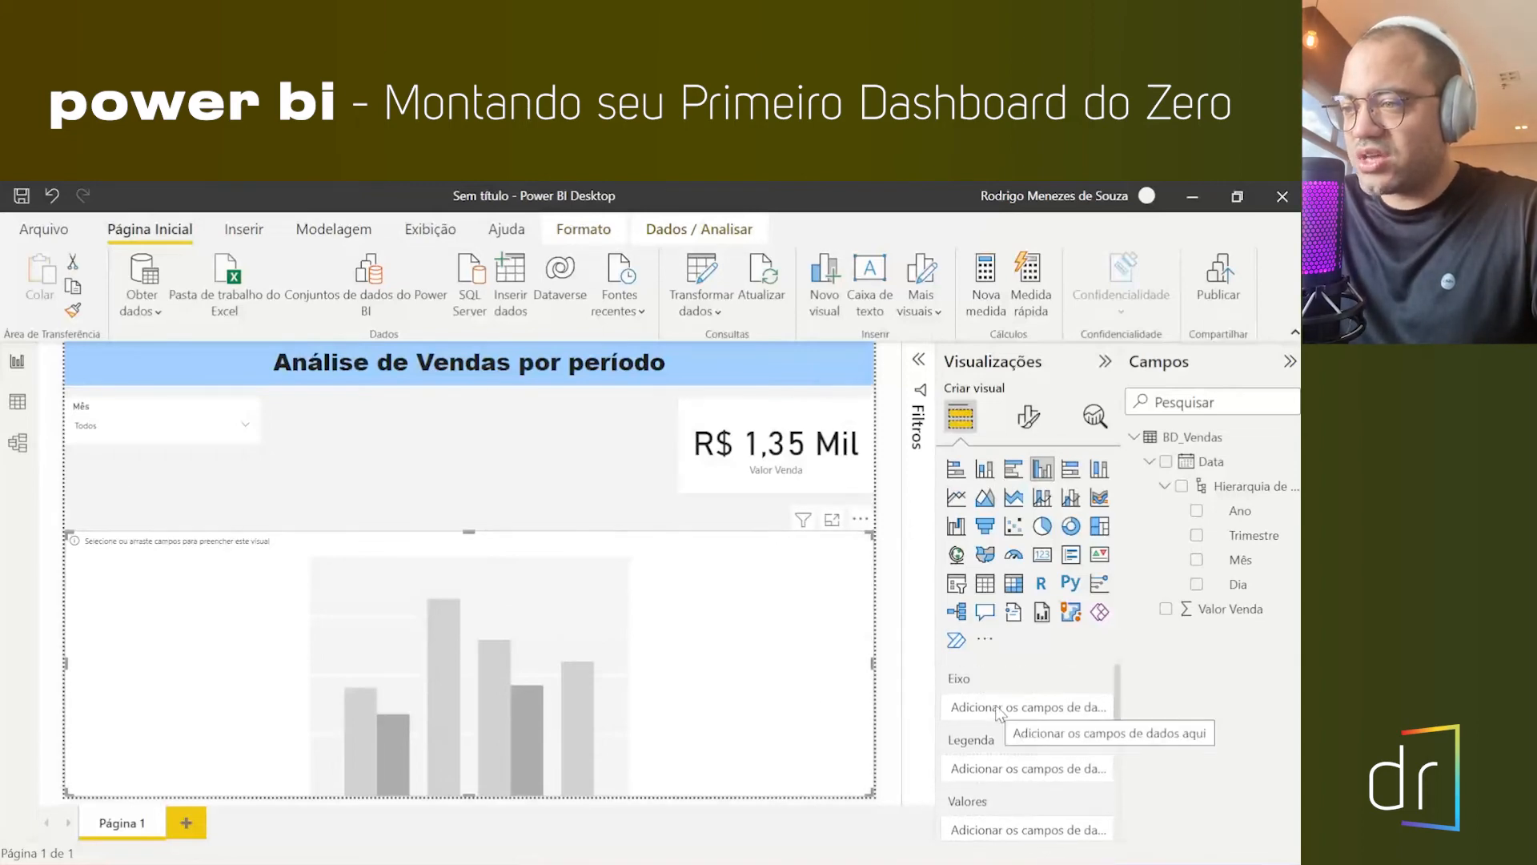
drag(1228, 567, 1037, 710)
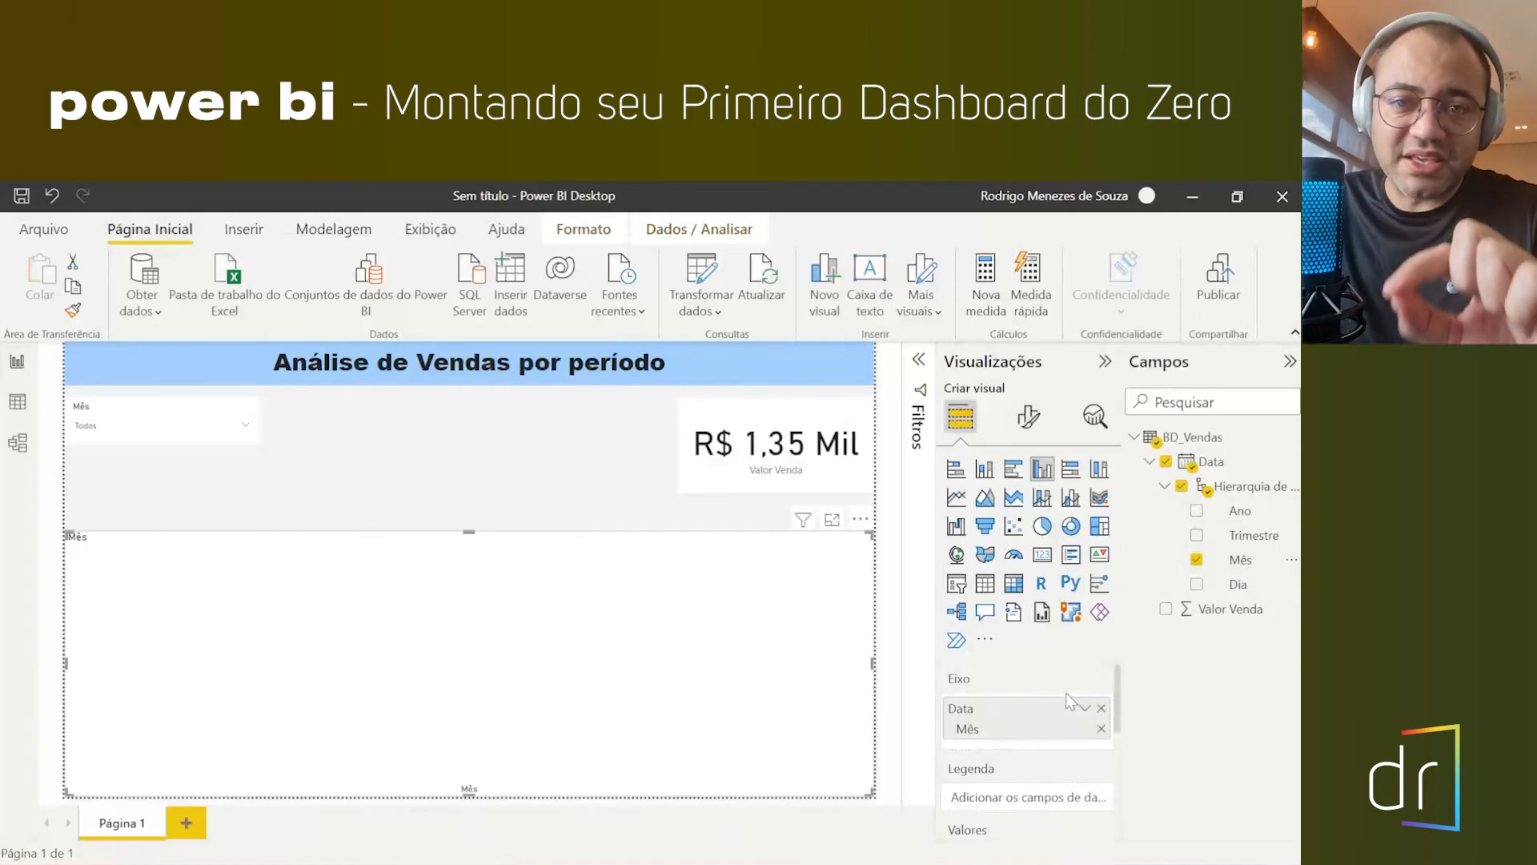
click(1101, 708)
drag(1241, 559, 1054, 709)
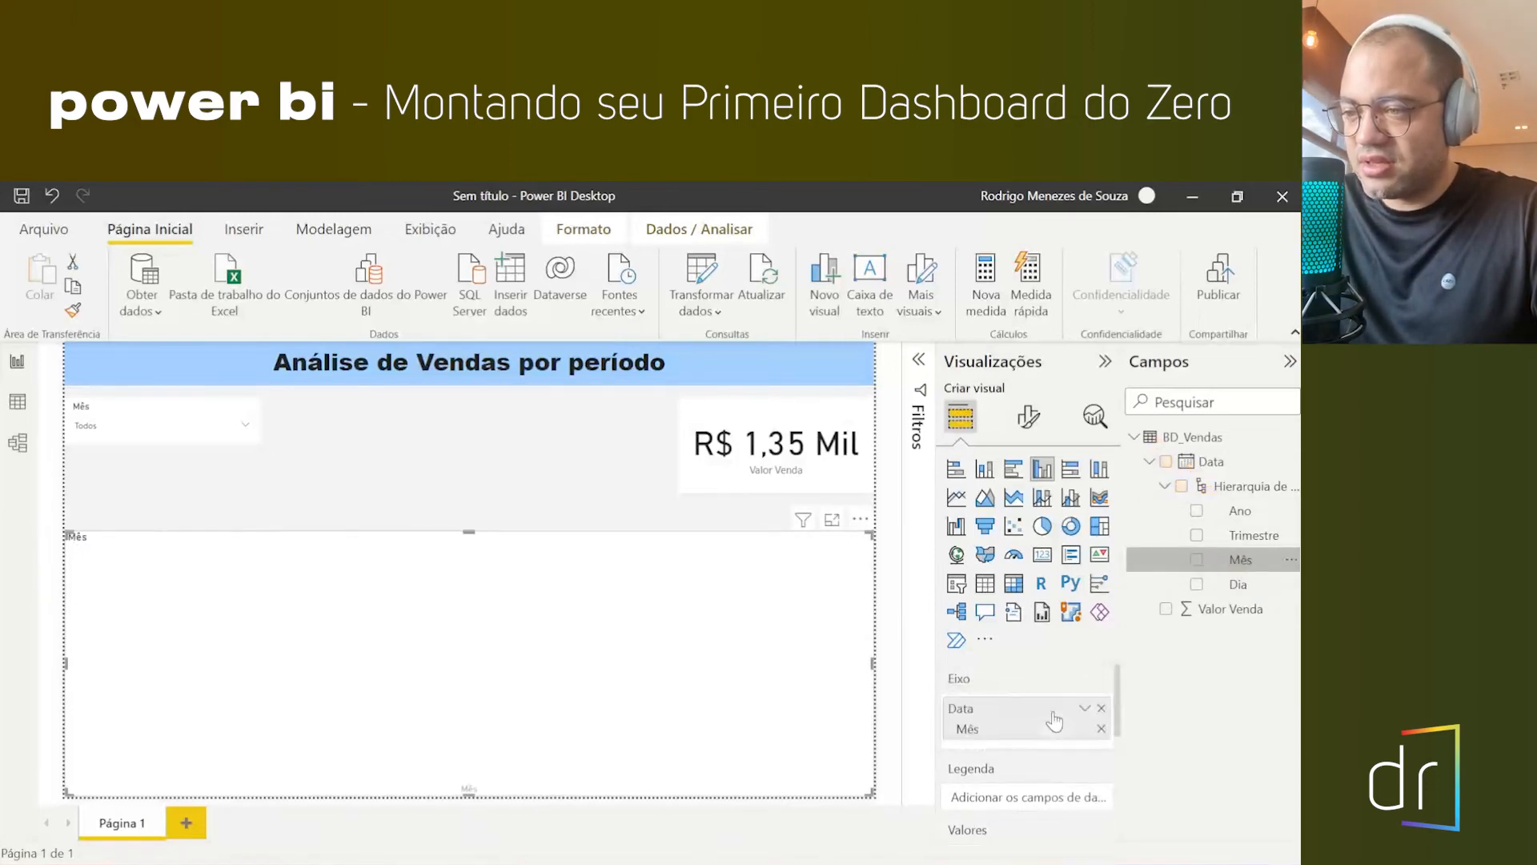
scroll(1045, 721, down, 2)
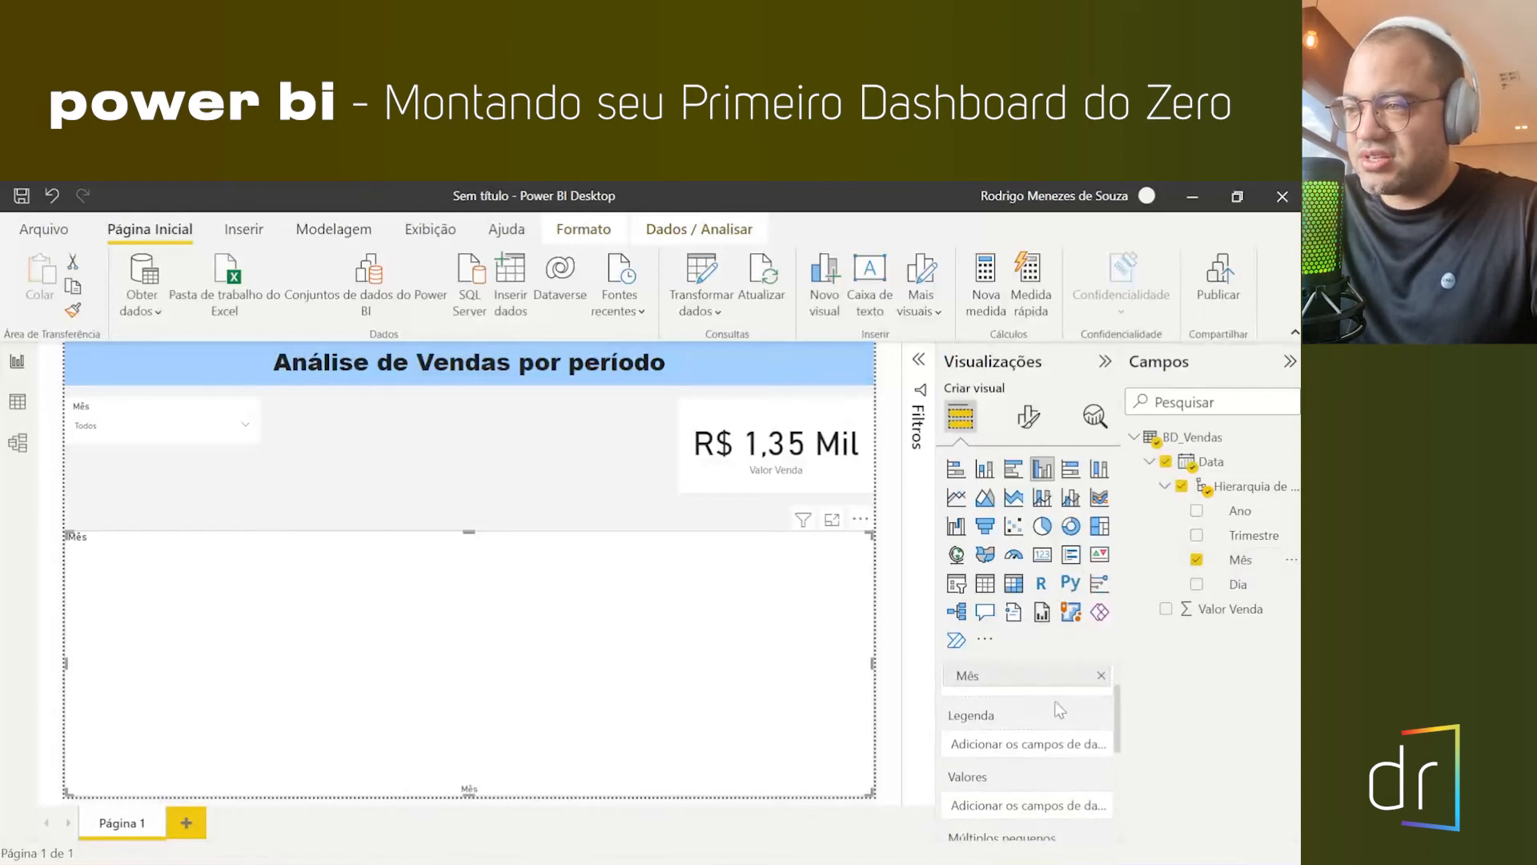
drag(1201, 611, 1008, 812)
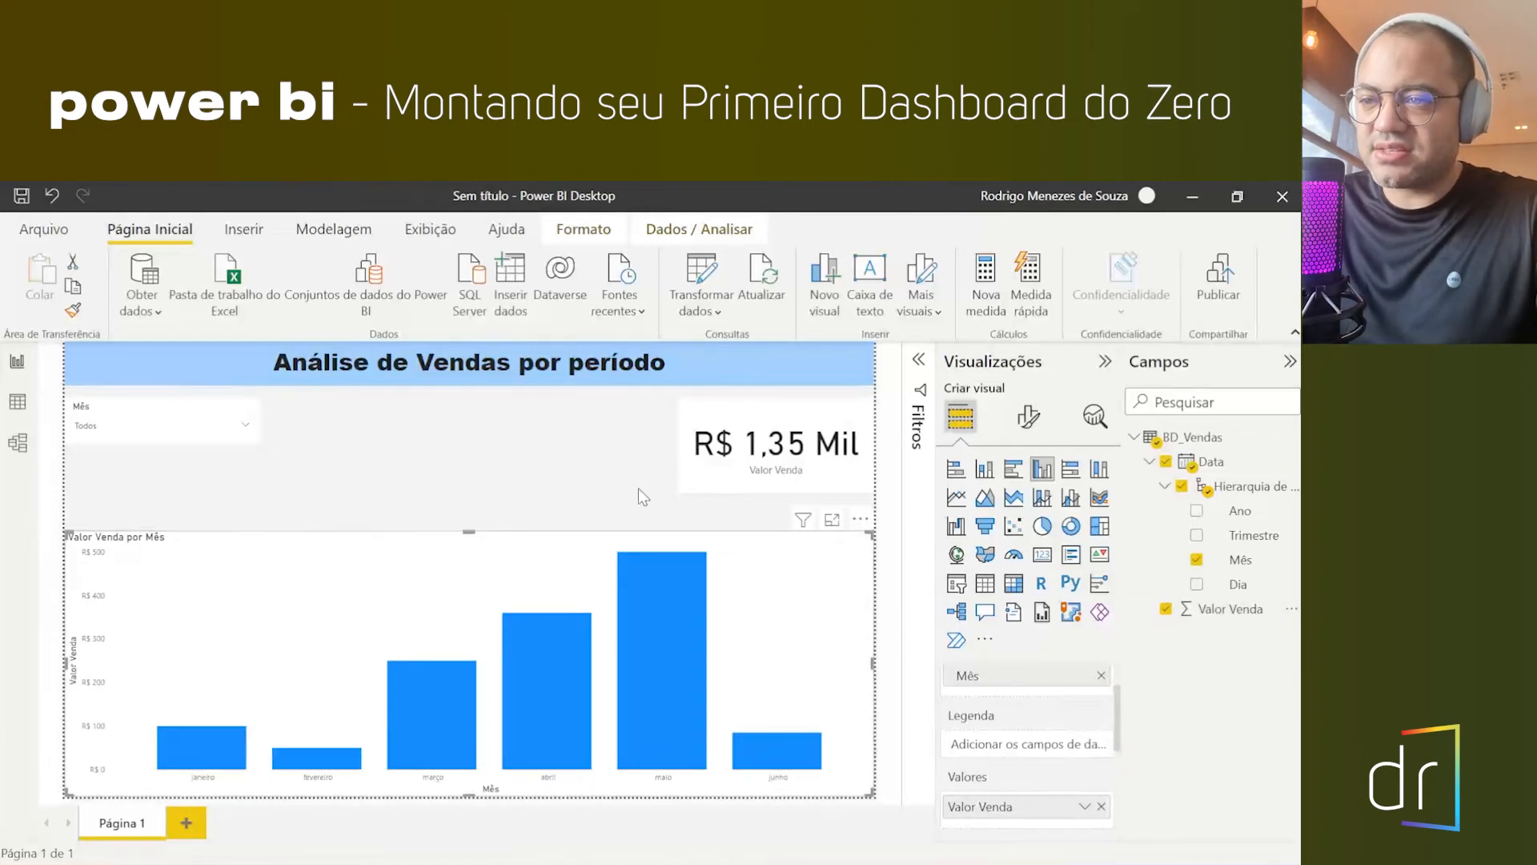
- Filter the sales card and column chart by junho in the month slicer and clear the selection
click(704, 475)
click(220, 430)
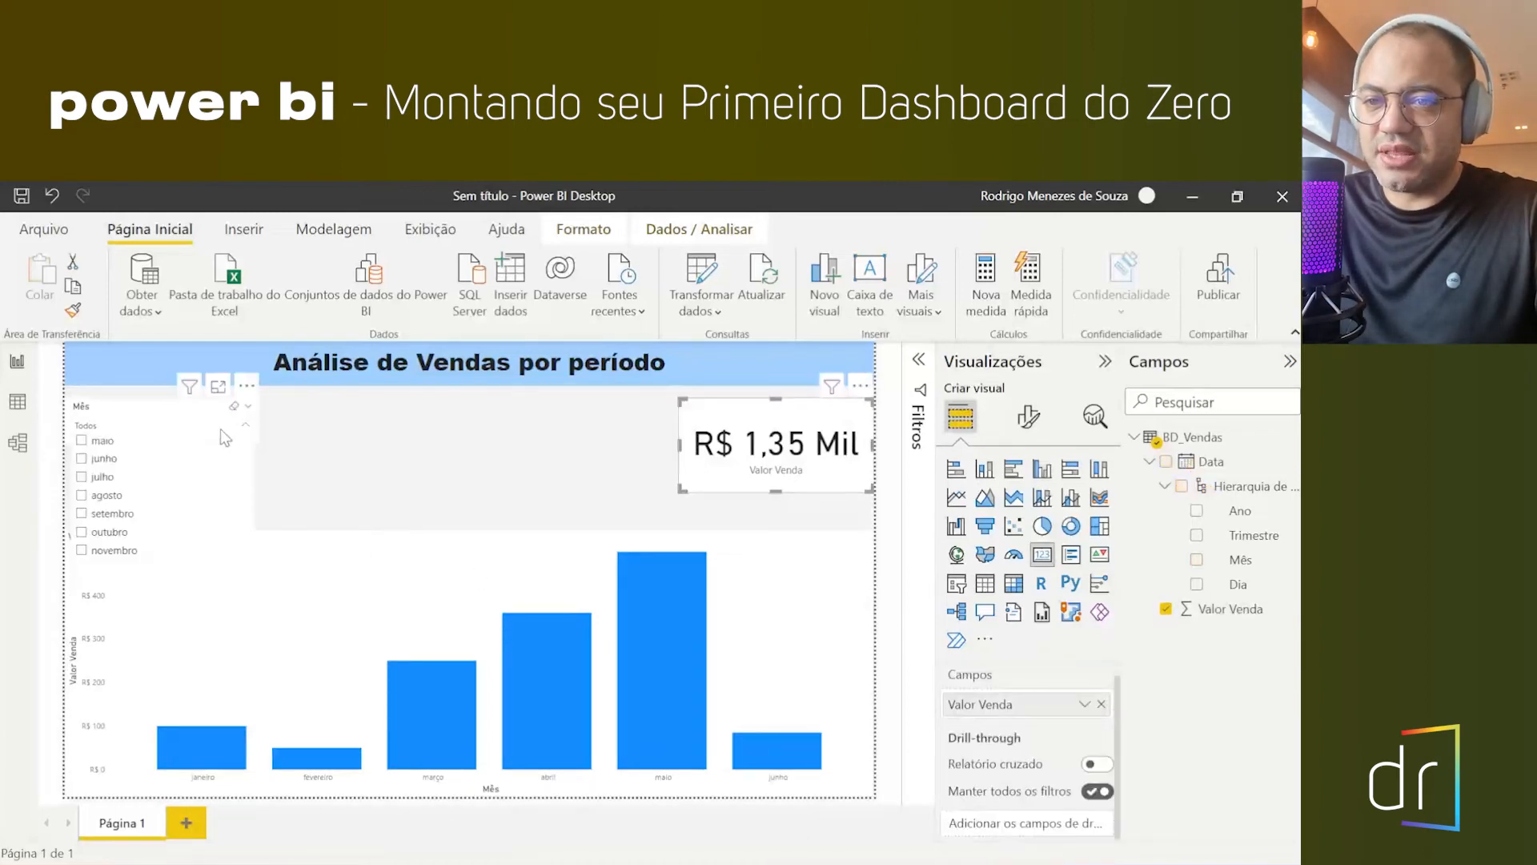
click(112, 462)
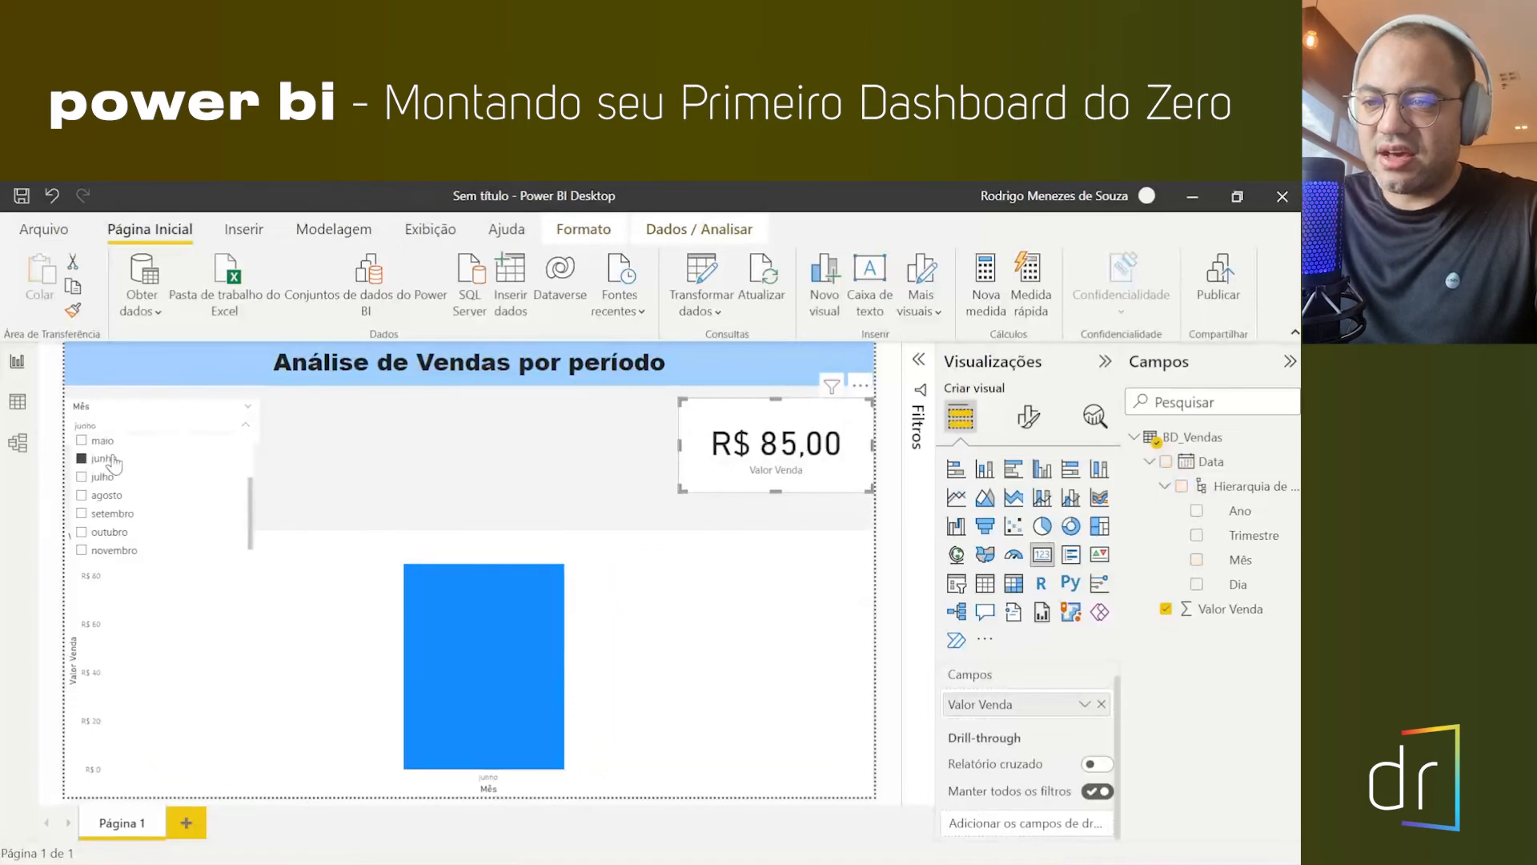
click(112, 462)
click(102, 477)
- Cross-filter the sales card with the março and abril columns of the chart and clear the highlight
click(432, 731)
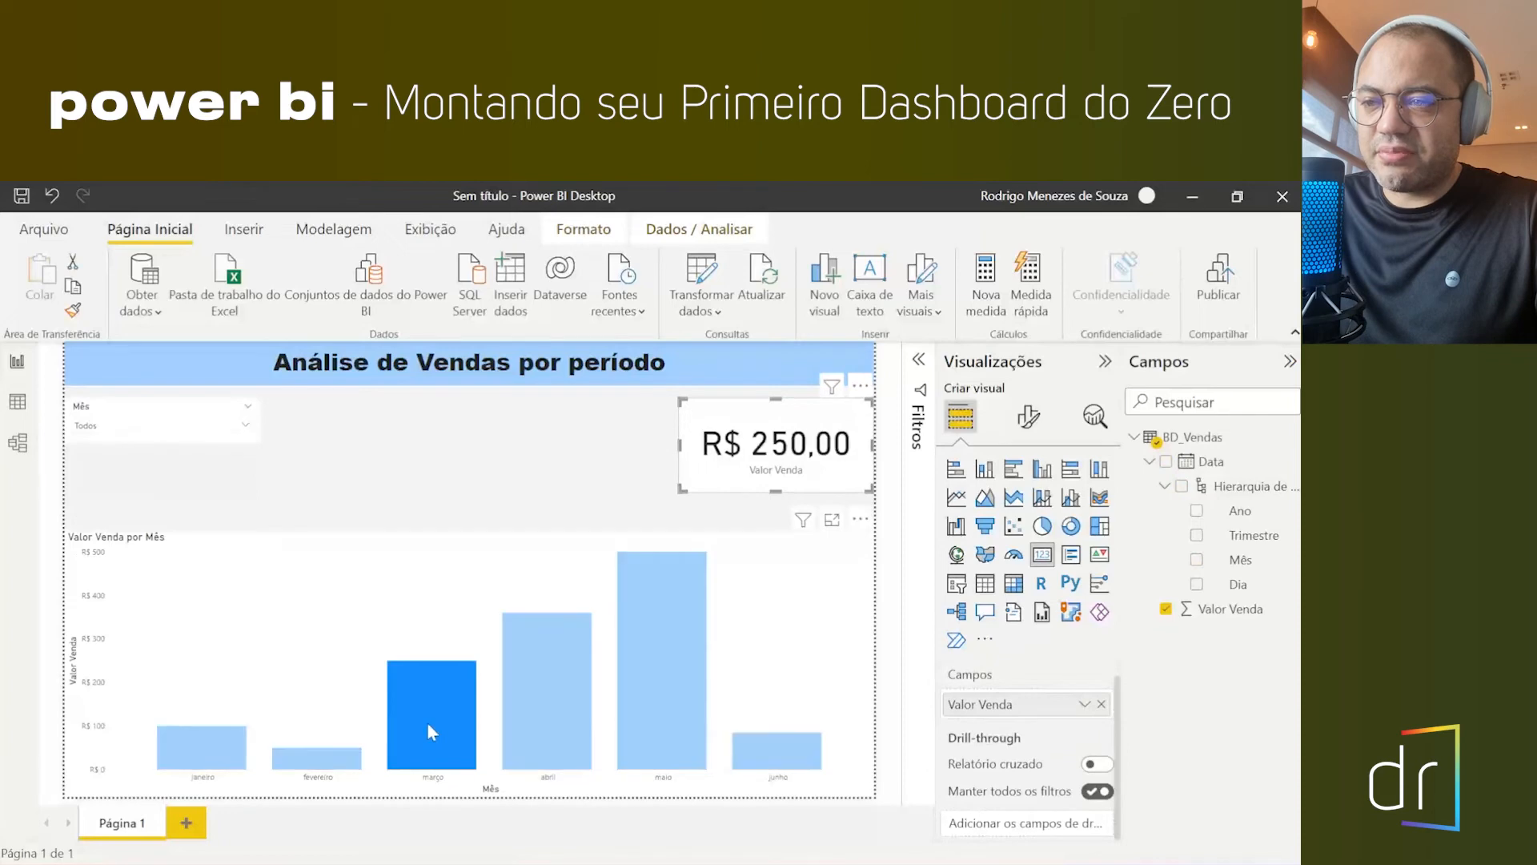
click(490, 731)
click(537, 719)
click(535, 722)
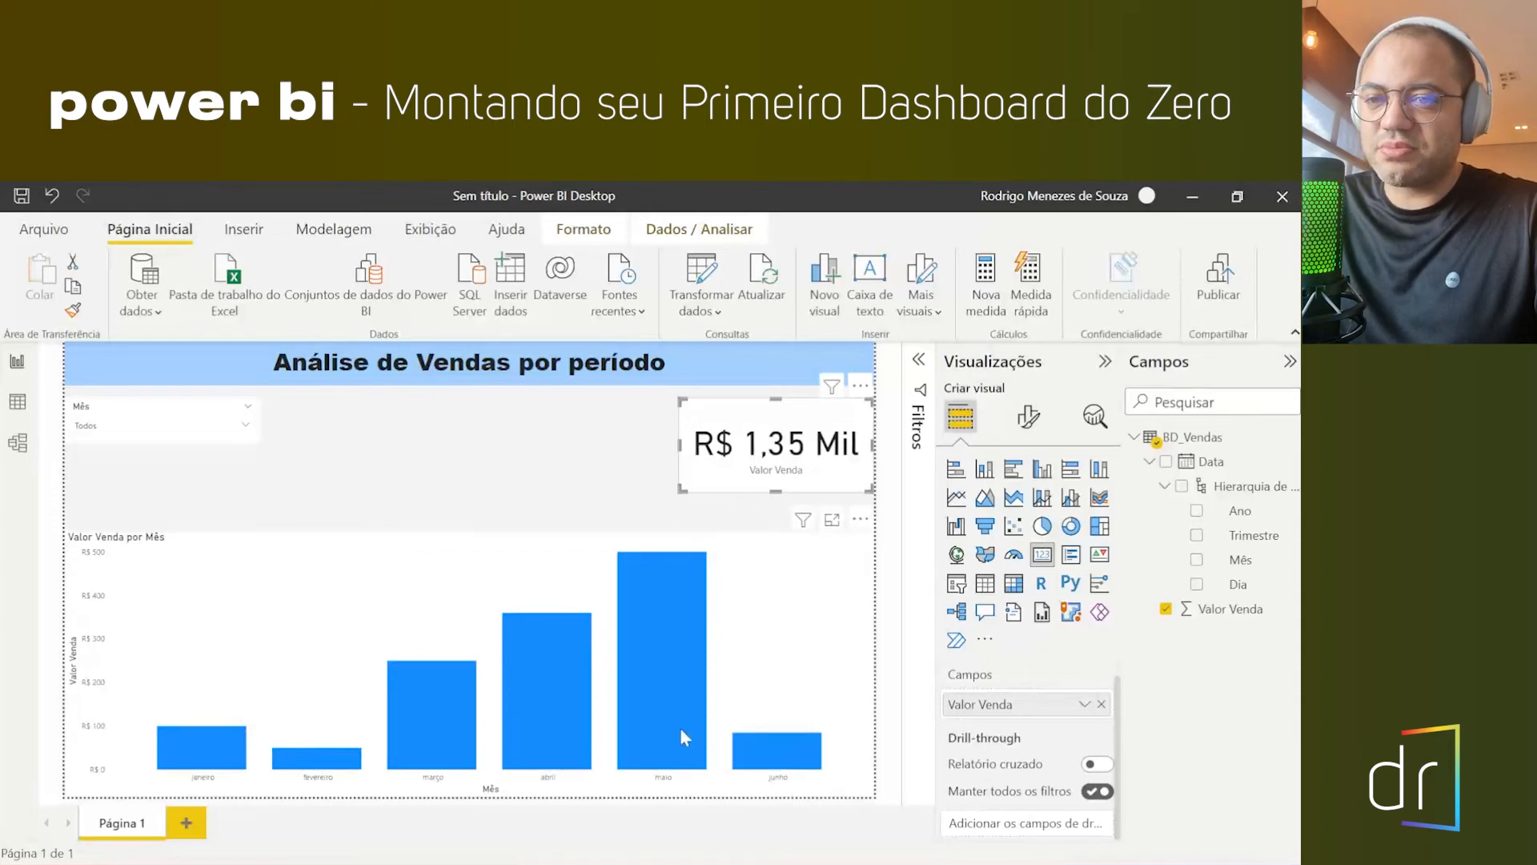
- Filter the report by a month near the end of the slicer's list, clear it and return to the list's start
click(178, 430)
scroll(116, 541, down, 2)
click(112, 533)
click(112, 533)
scroll(112, 520, up, 2)
click(301, 492)
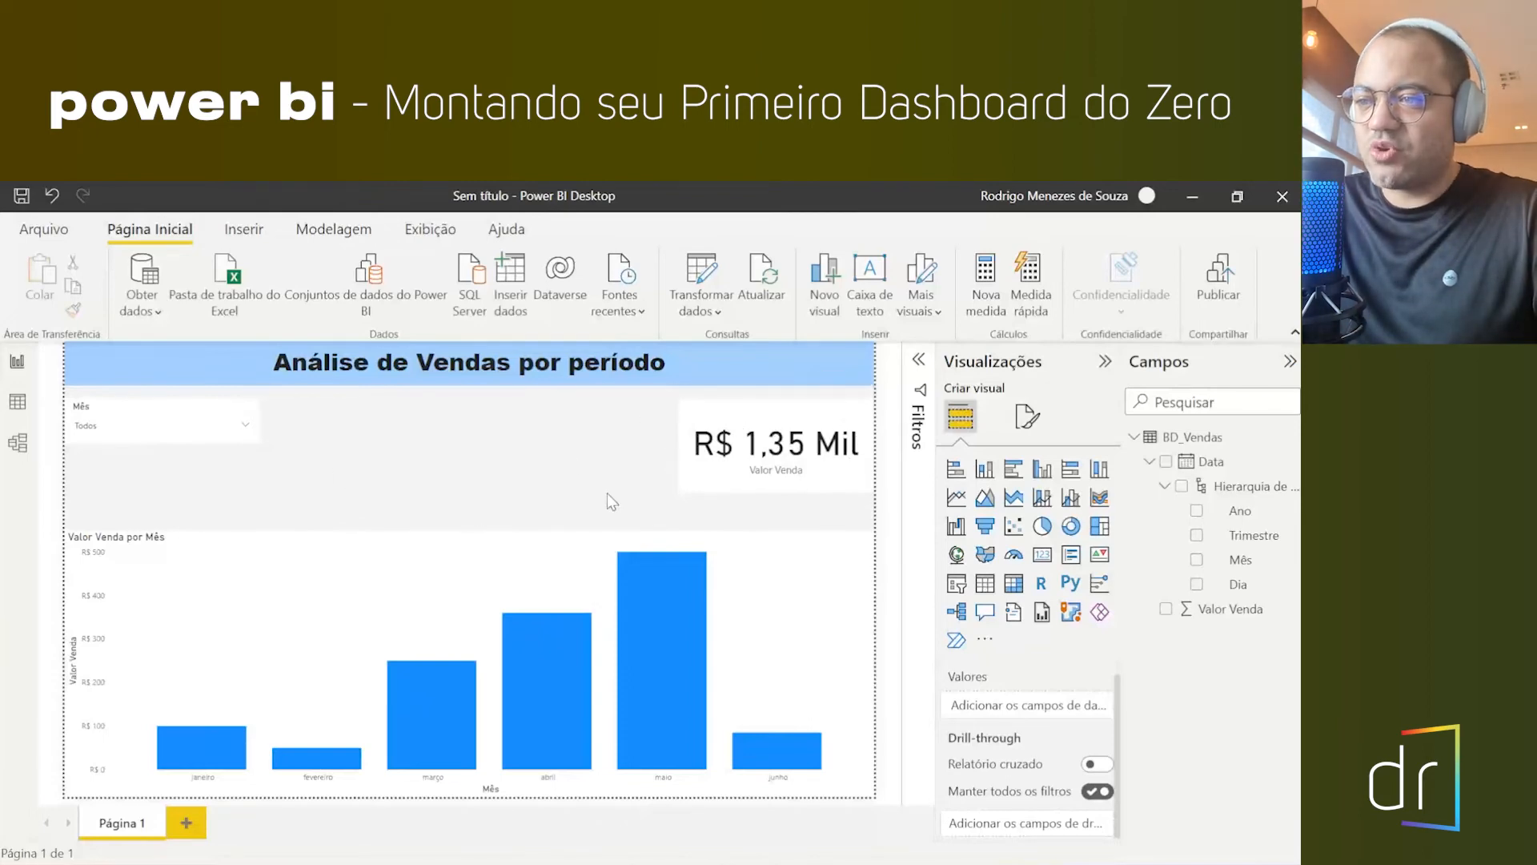
- Filter the card and chart by abril and maio in turn, clear the selection and close the month list
click(128, 426)
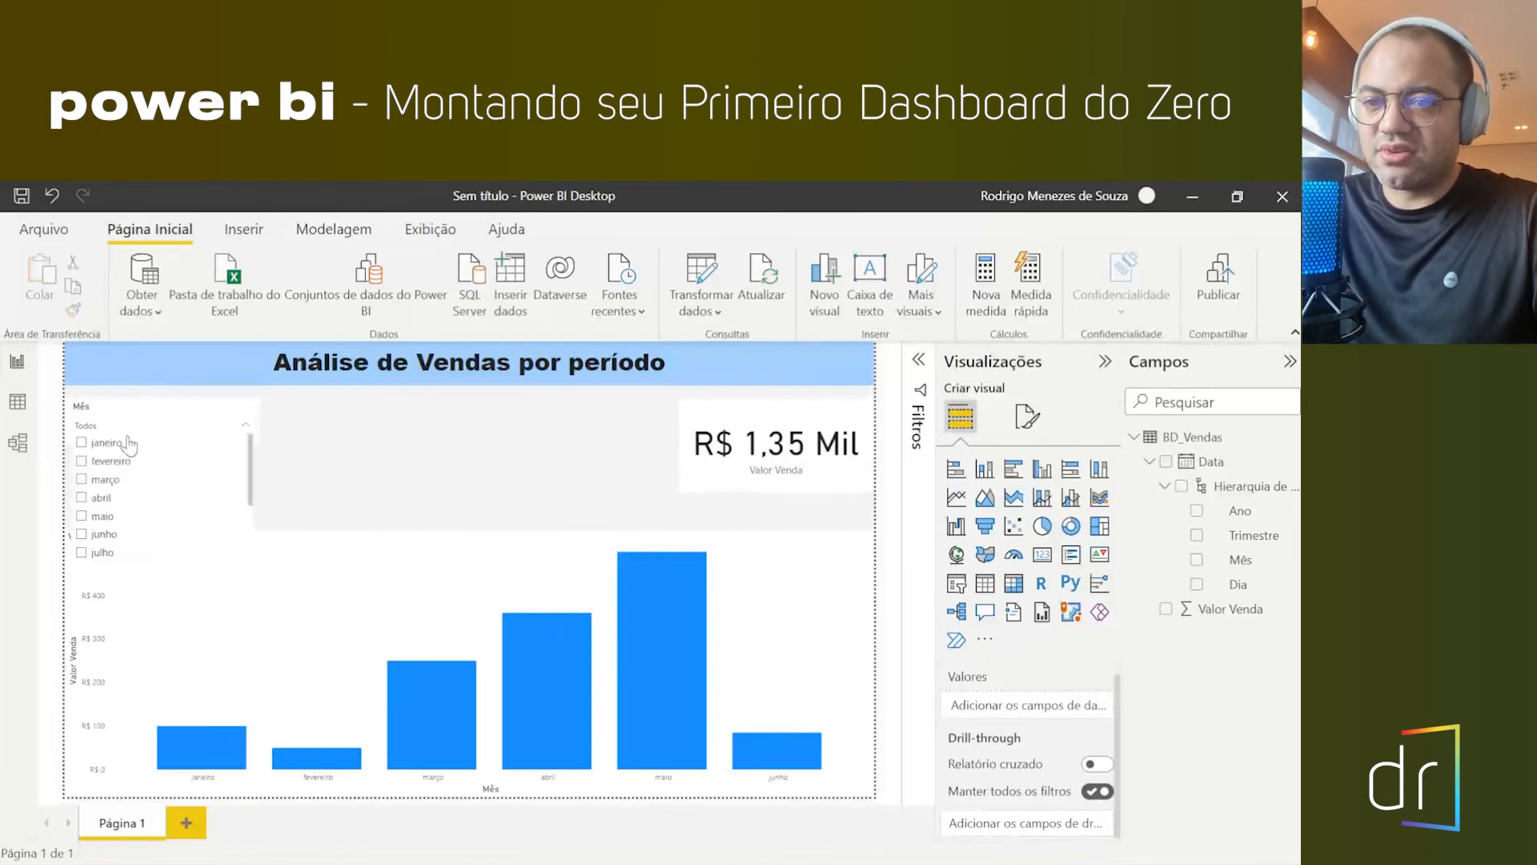
click(97, 498)
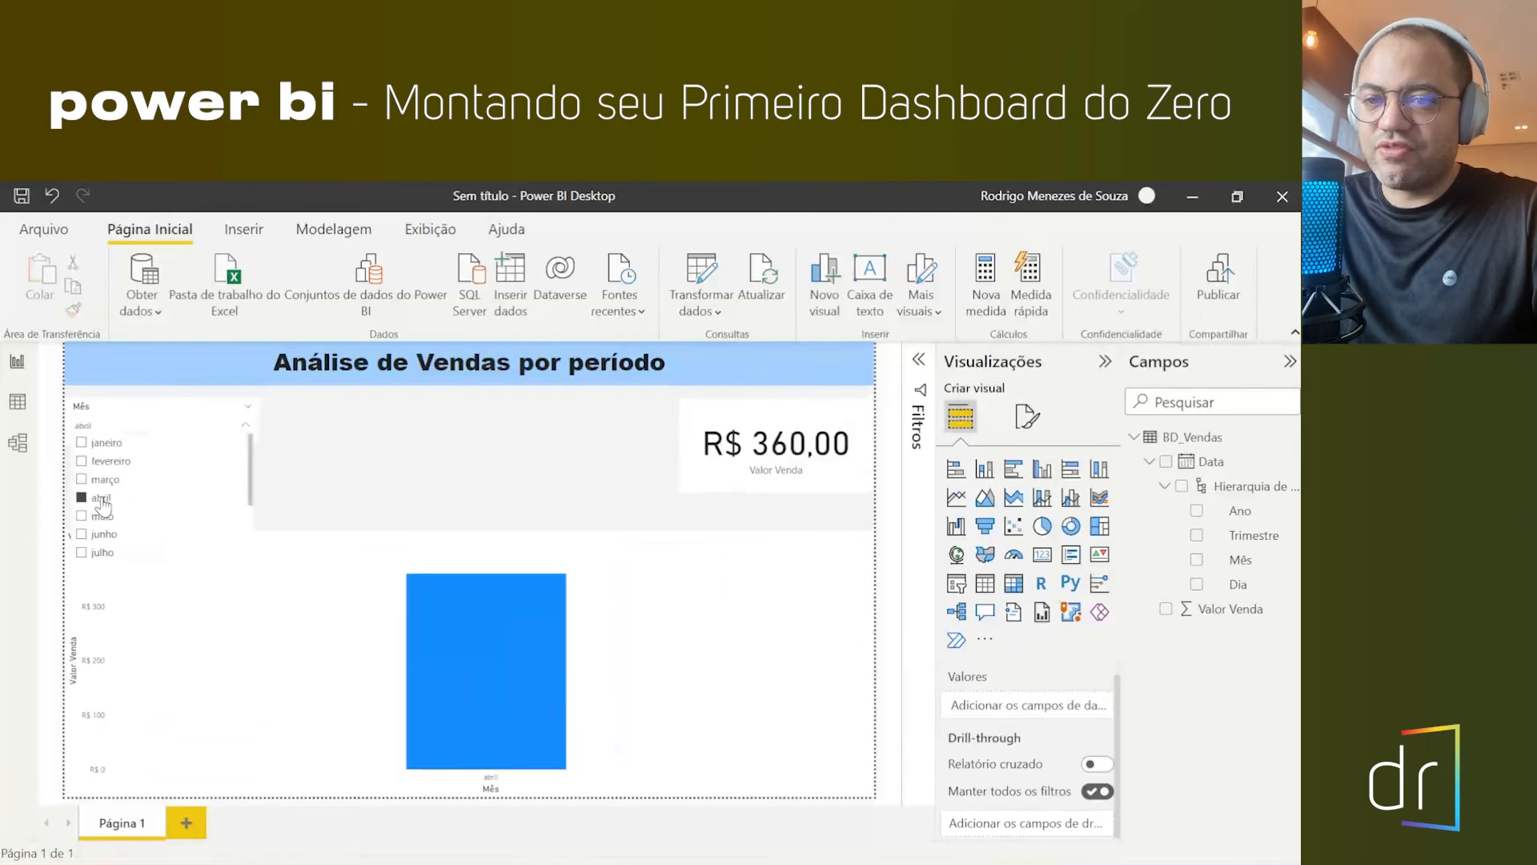
click(99, 499)
click(101, 517)
click(101, 517)
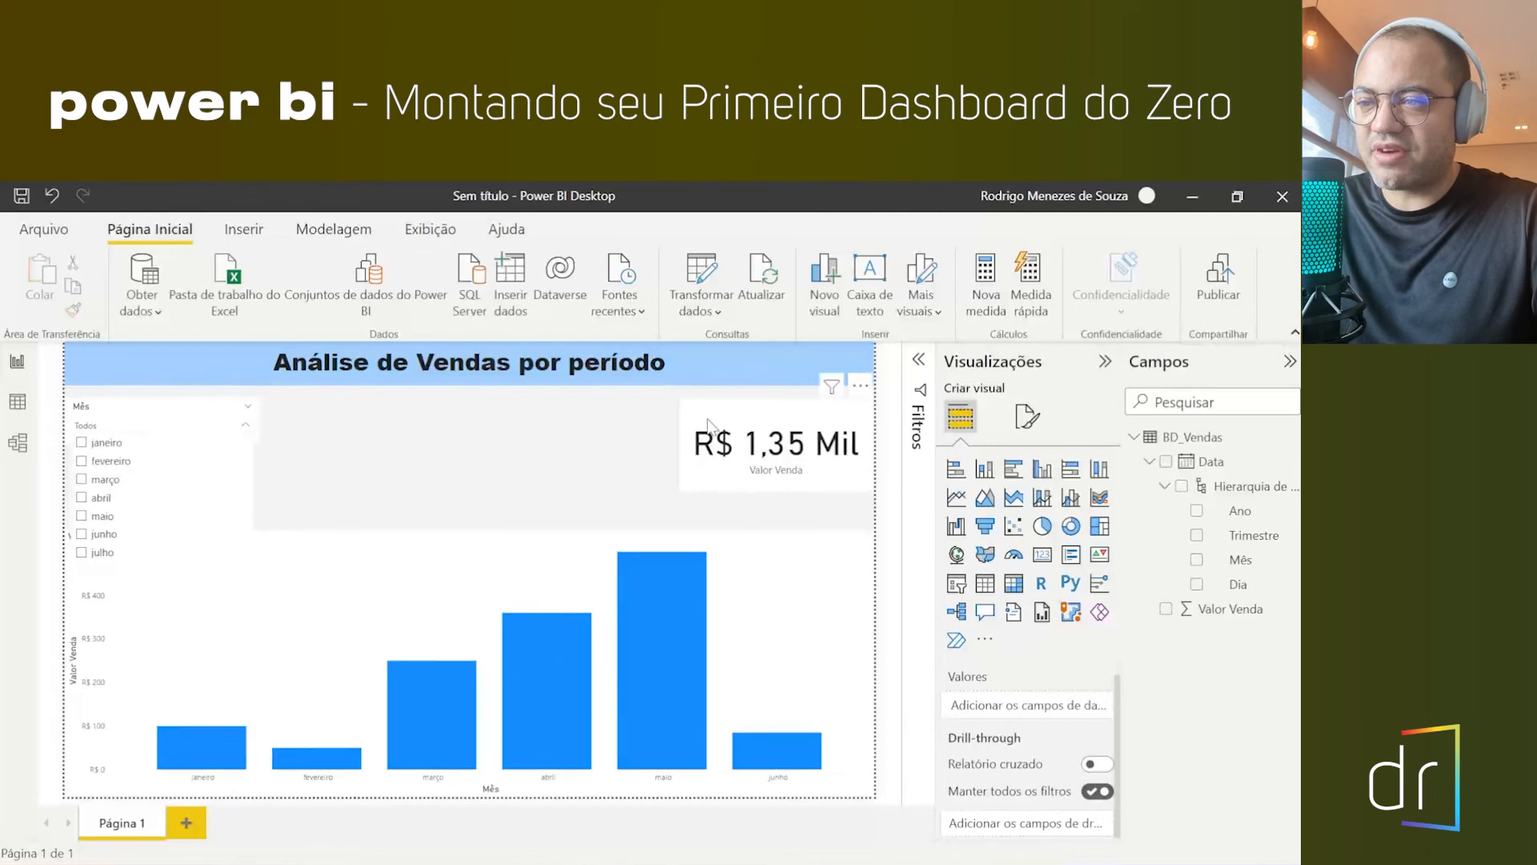
click(336, 472)
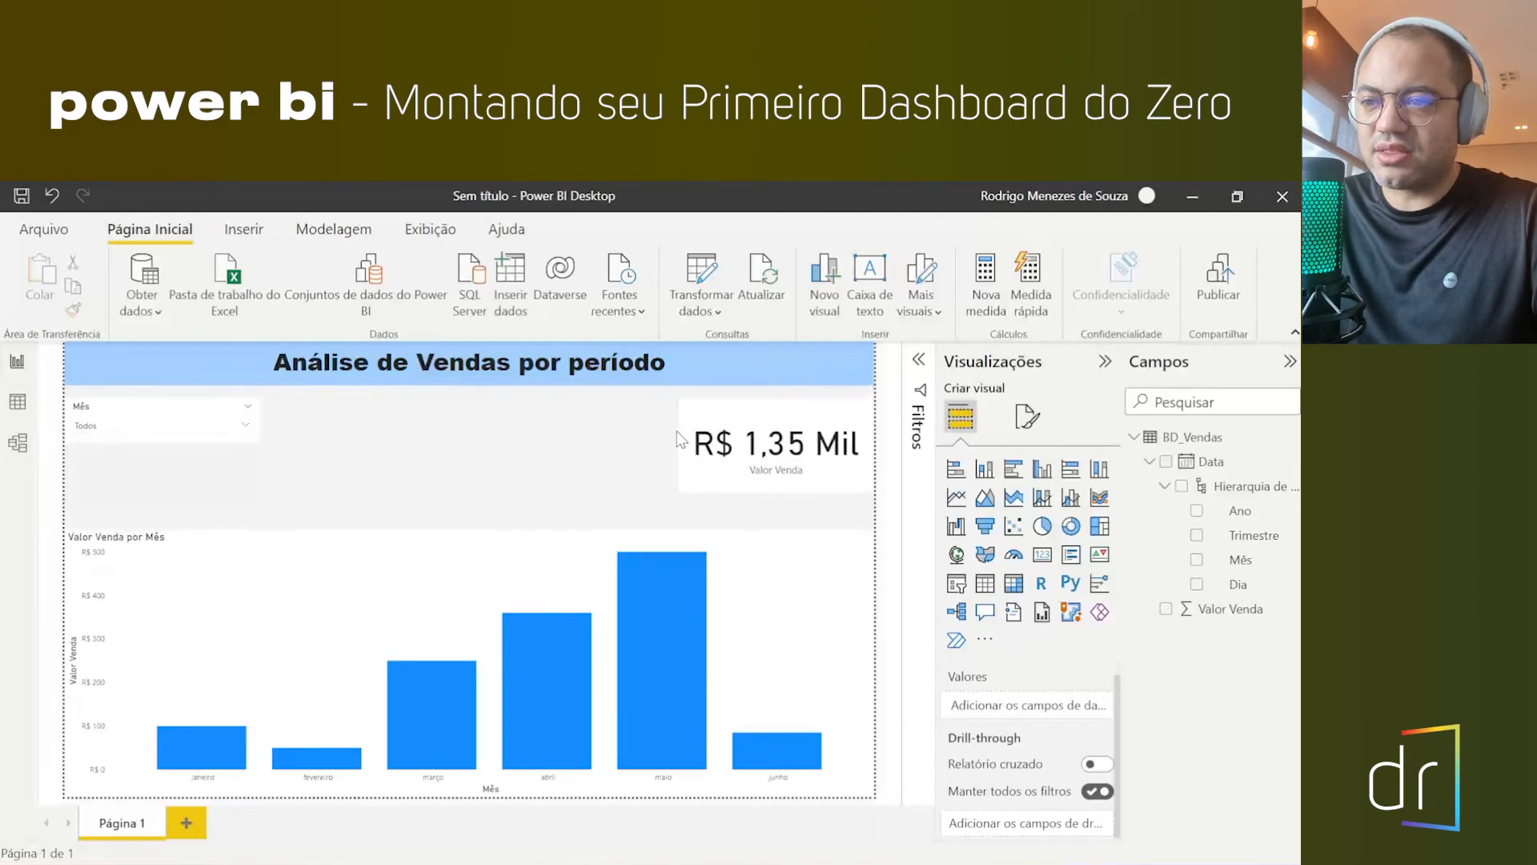
- Rename the sales card's Valor Venda field to Acumulado for this visual and deselect the card
click(715, 419)
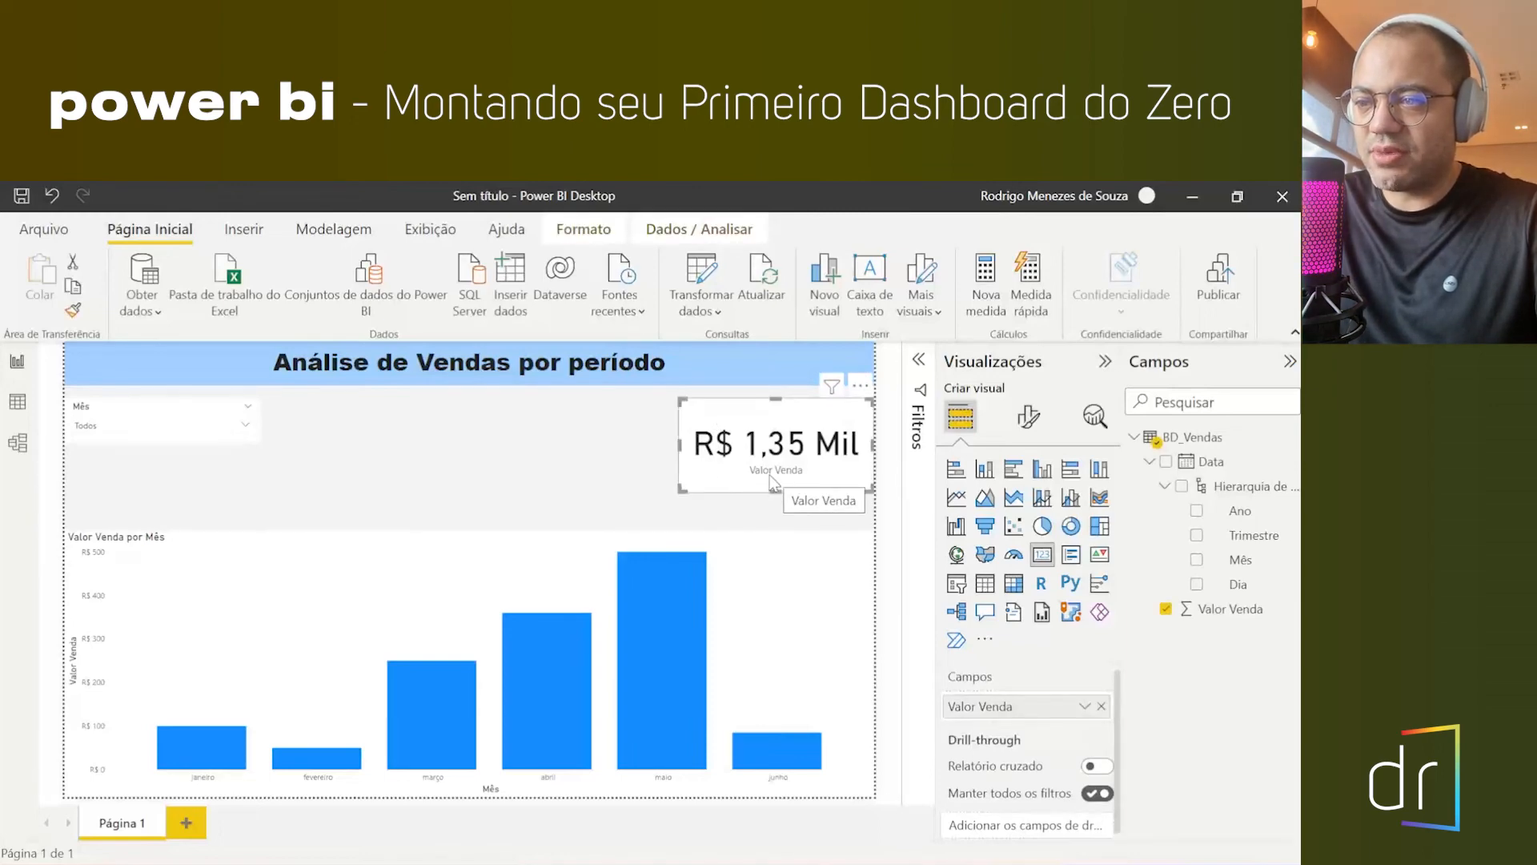
double_click(973, 707)
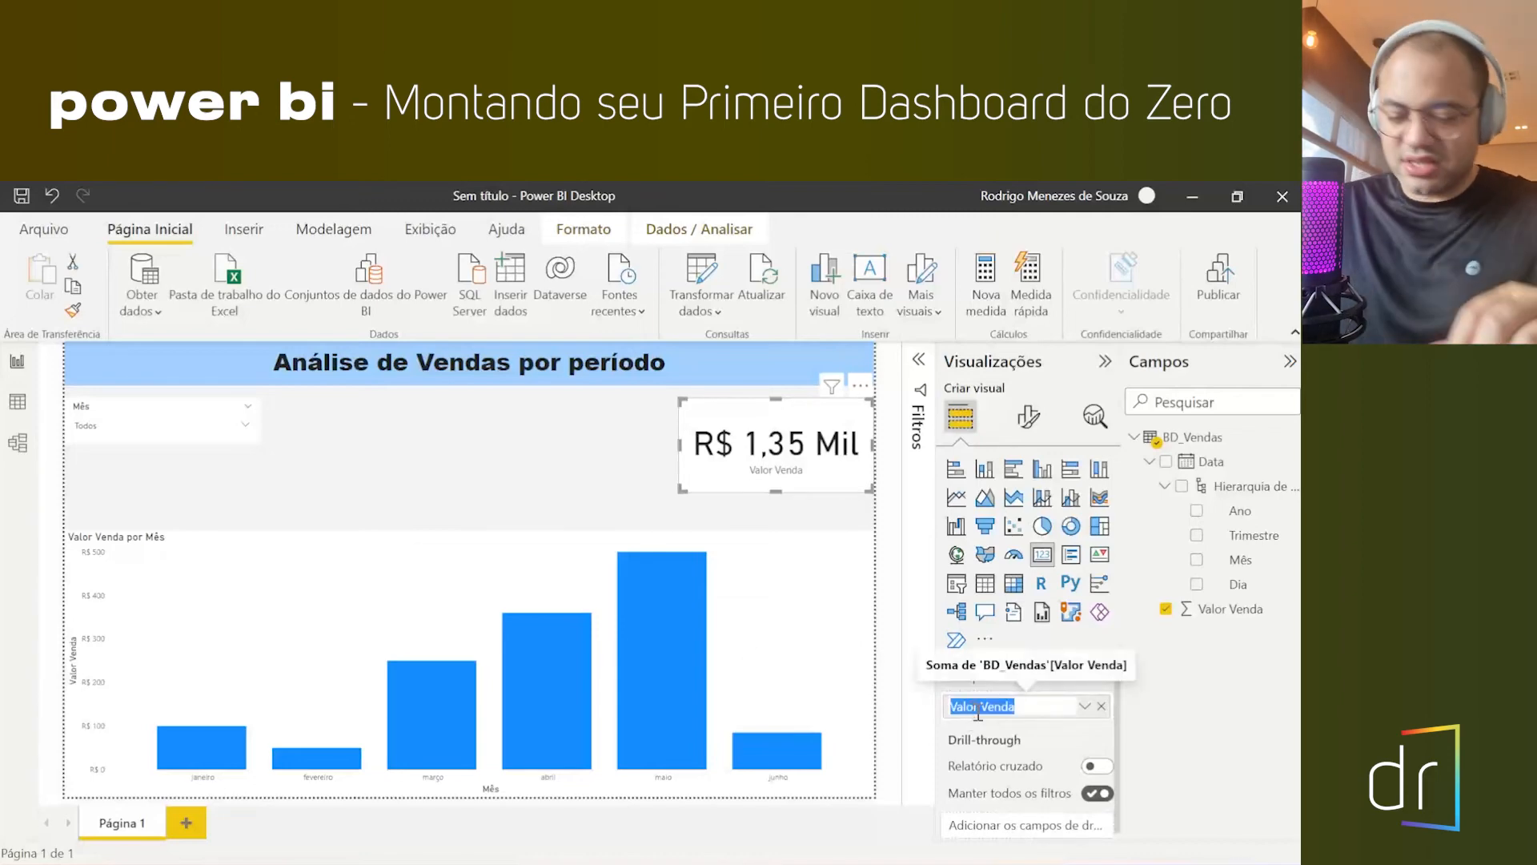
text(Ad)
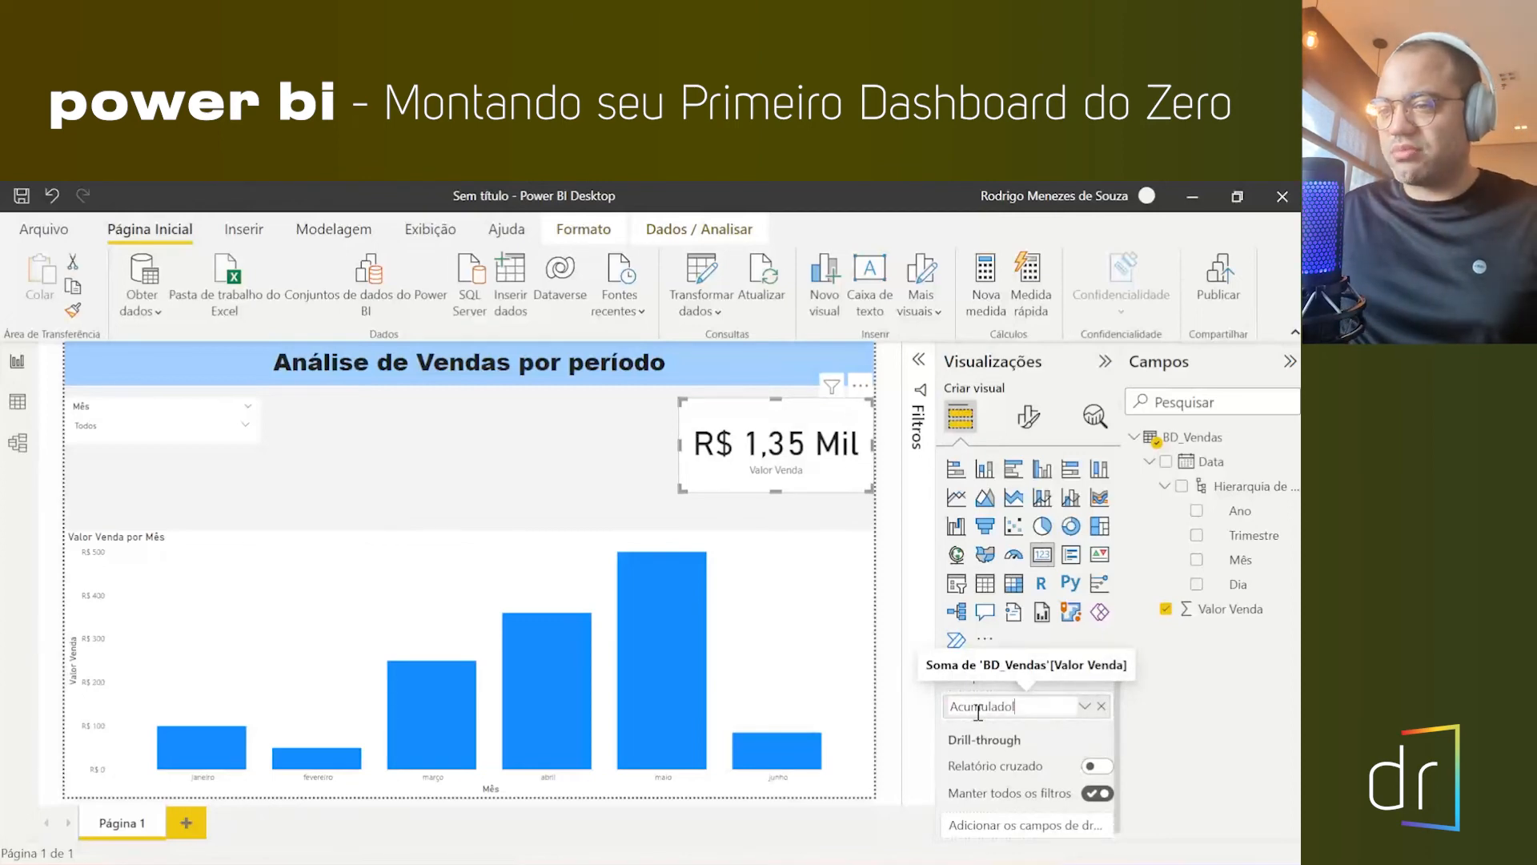
key(Return)
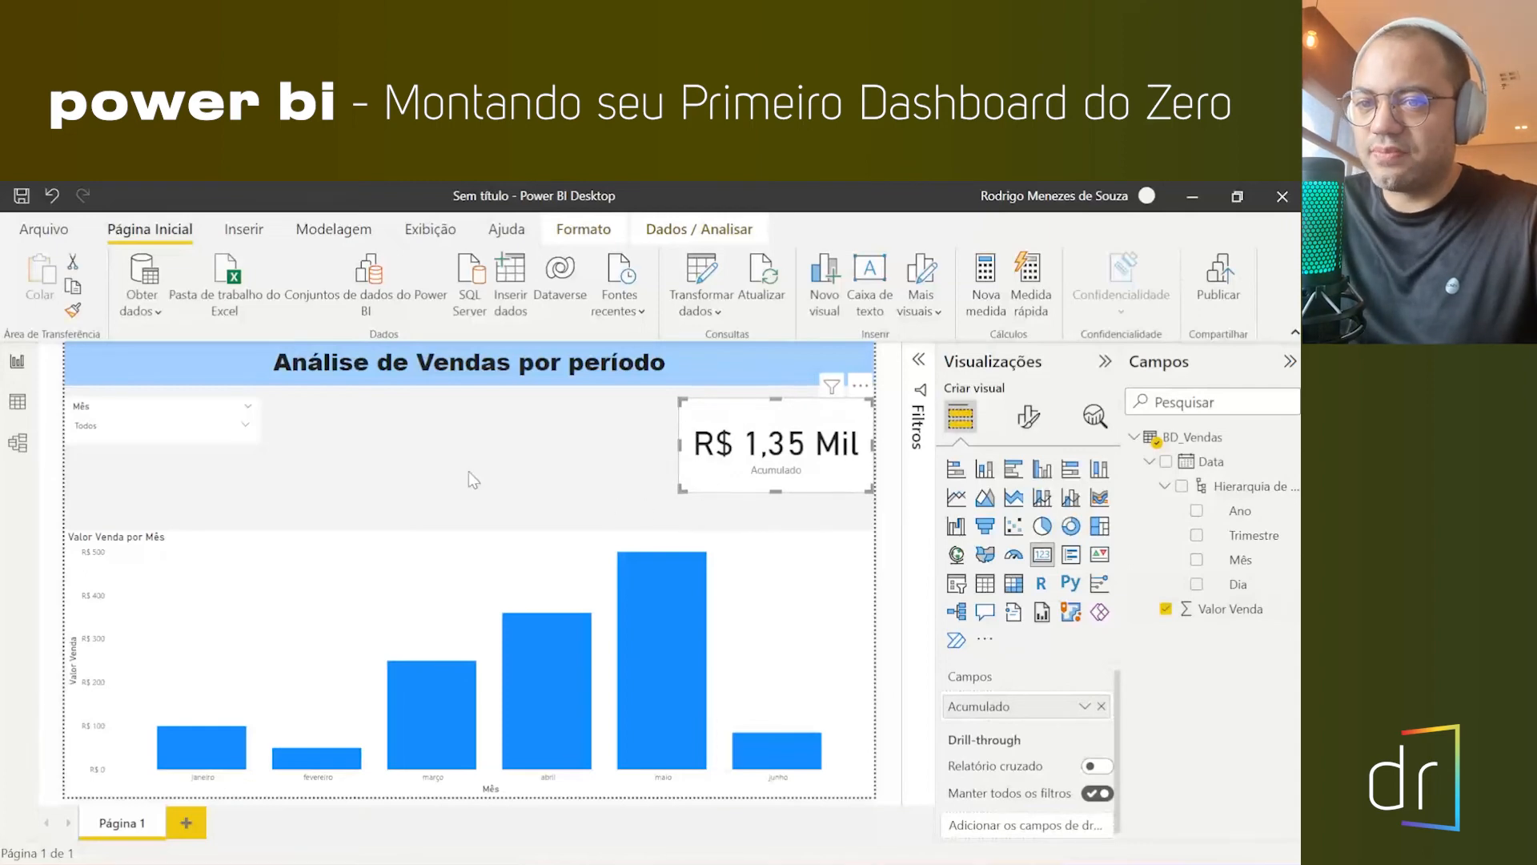
click(349, 468)
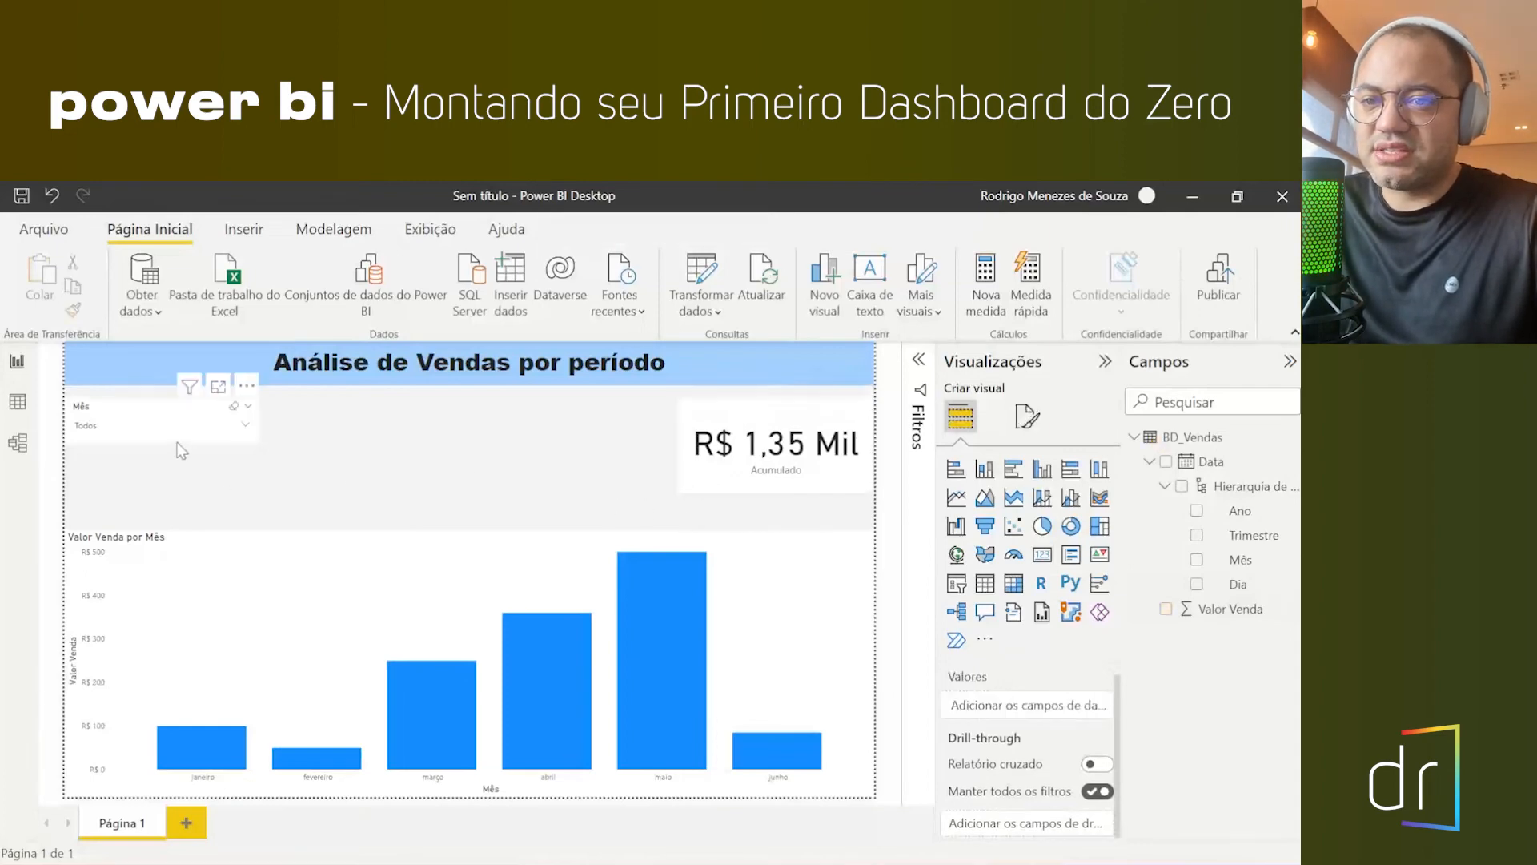
- Check the Acumulado card with fevereiro, março and abril in the month slicer, clear the selection and close the list
click(170, 421)
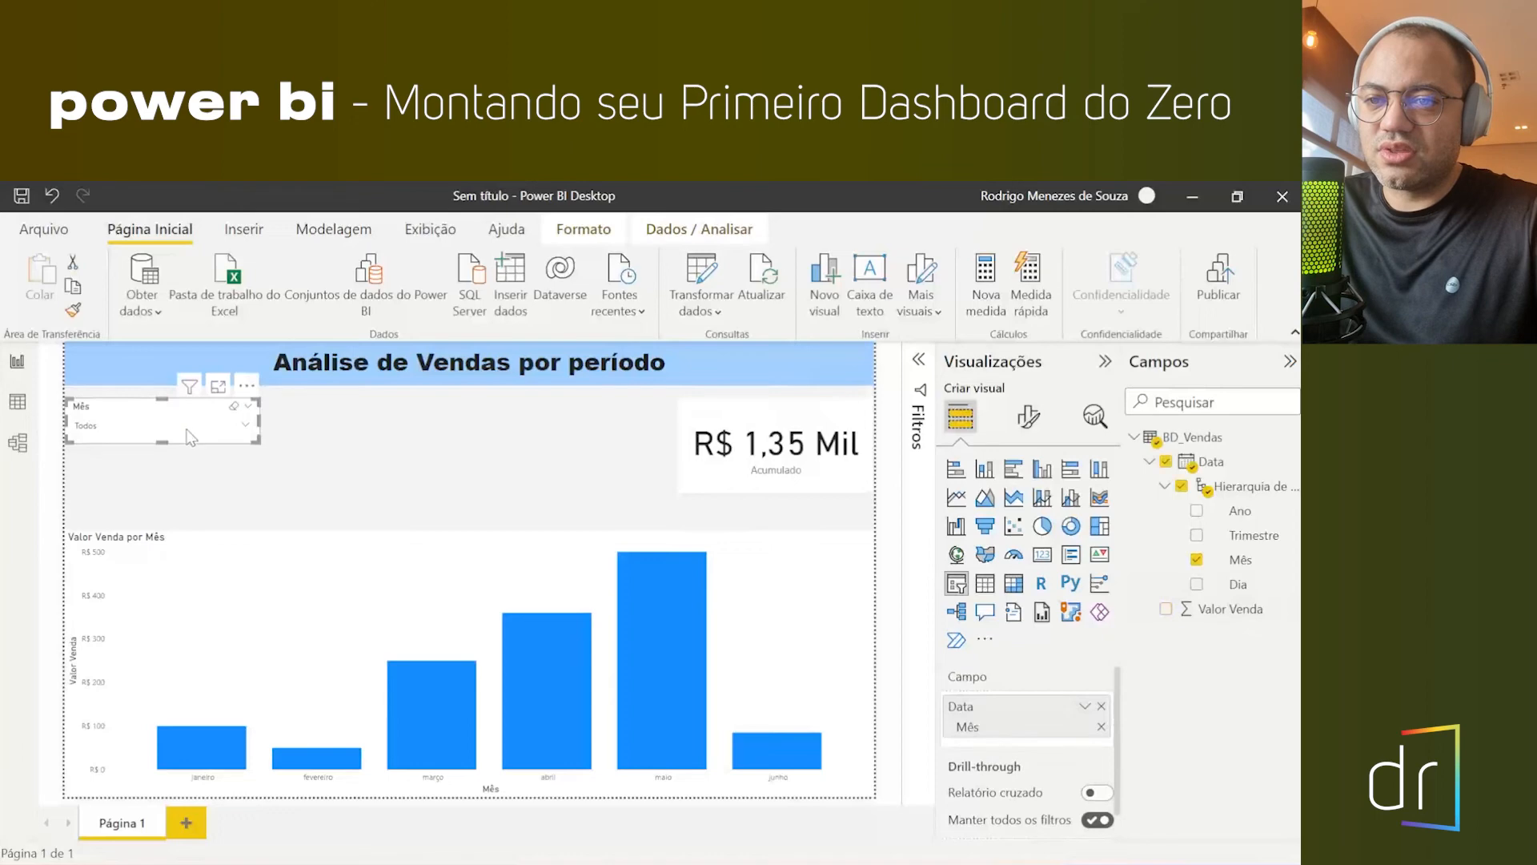
click(183, 426)
click(112, 462)
click(108, 479)
click(105, 499)
click(109, 466)
click(110, 465)
click(110, 409)
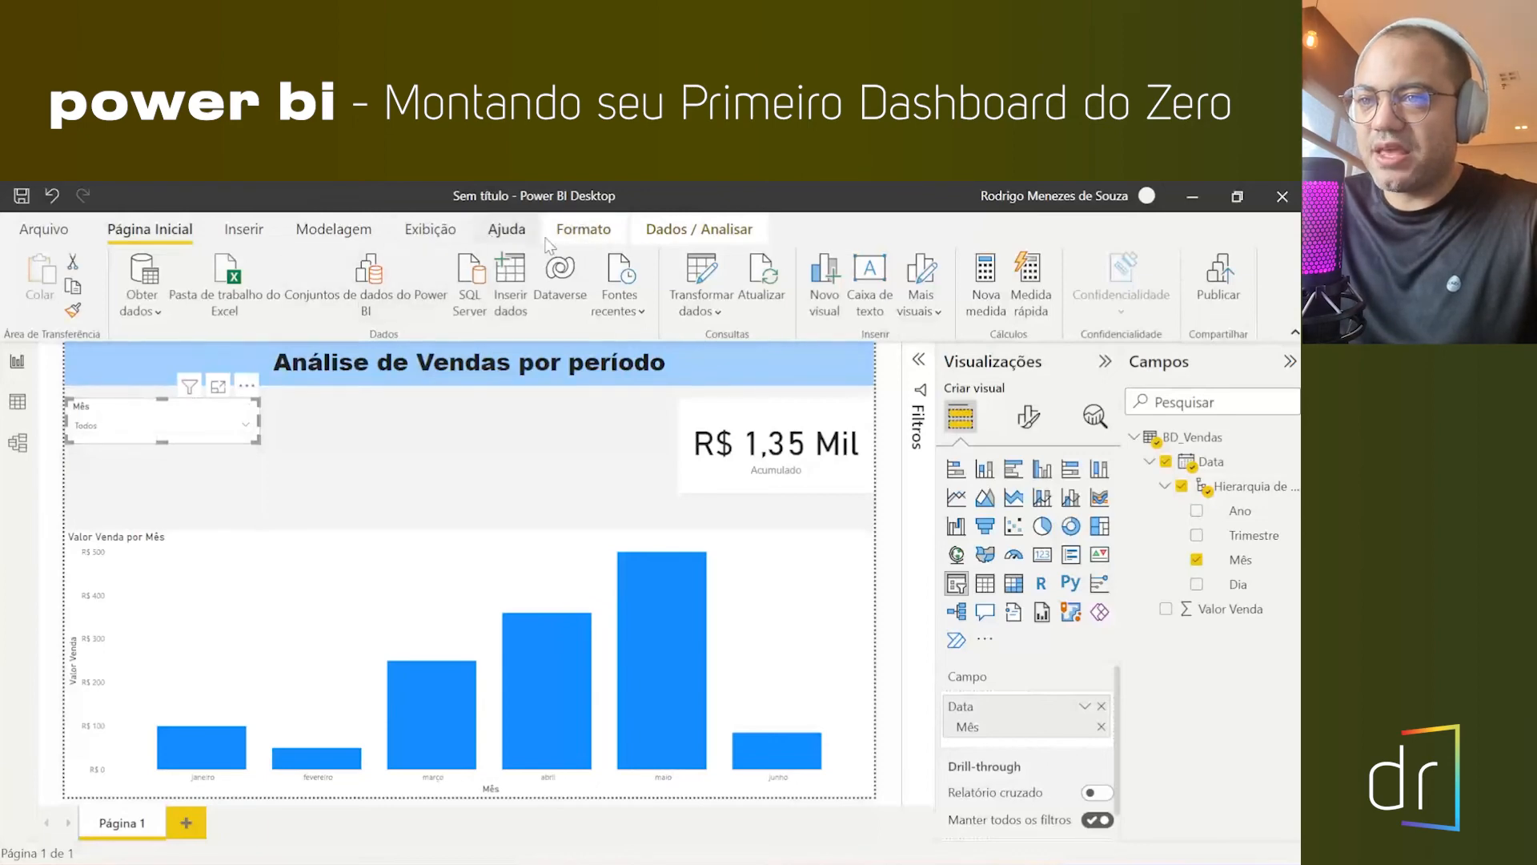
click(499, 444)
- Edit the month slicer's interactions and set its effect on the Acumulado card to Nenhum
click(85, 406)
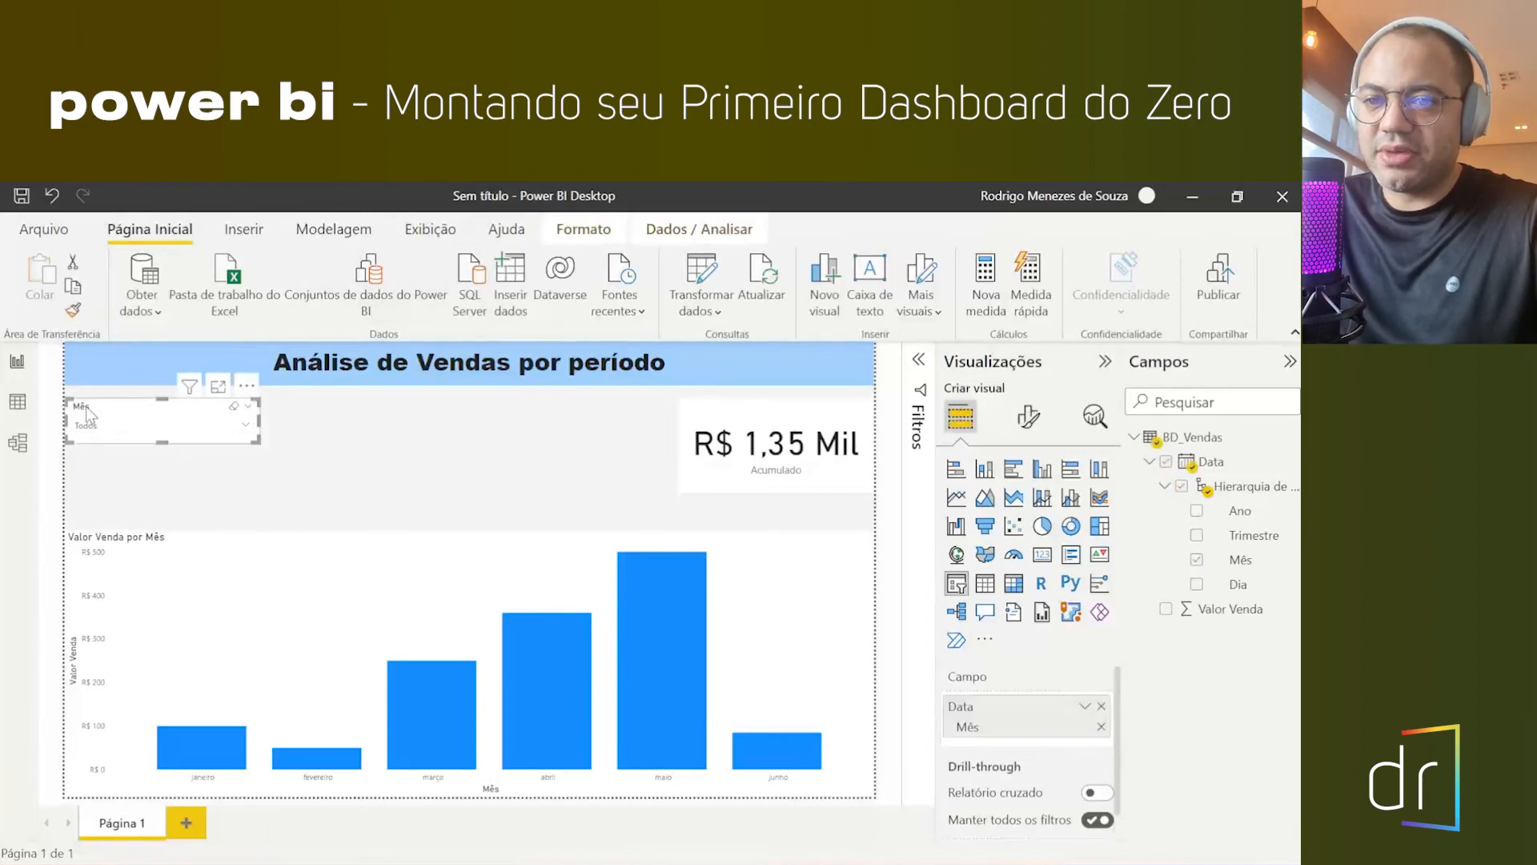
click(574, 233)
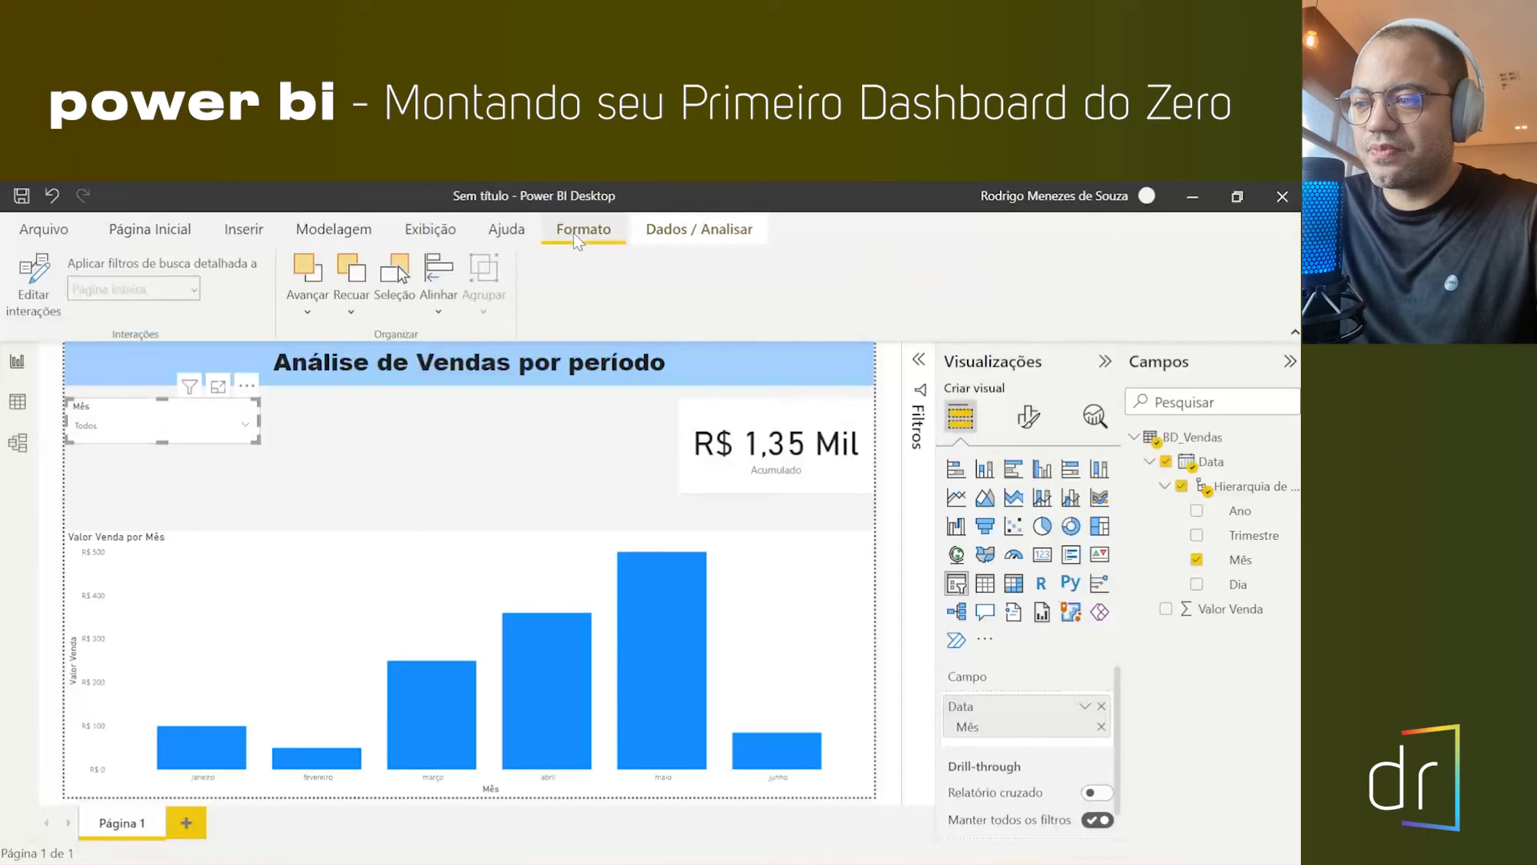
click(49, 301)
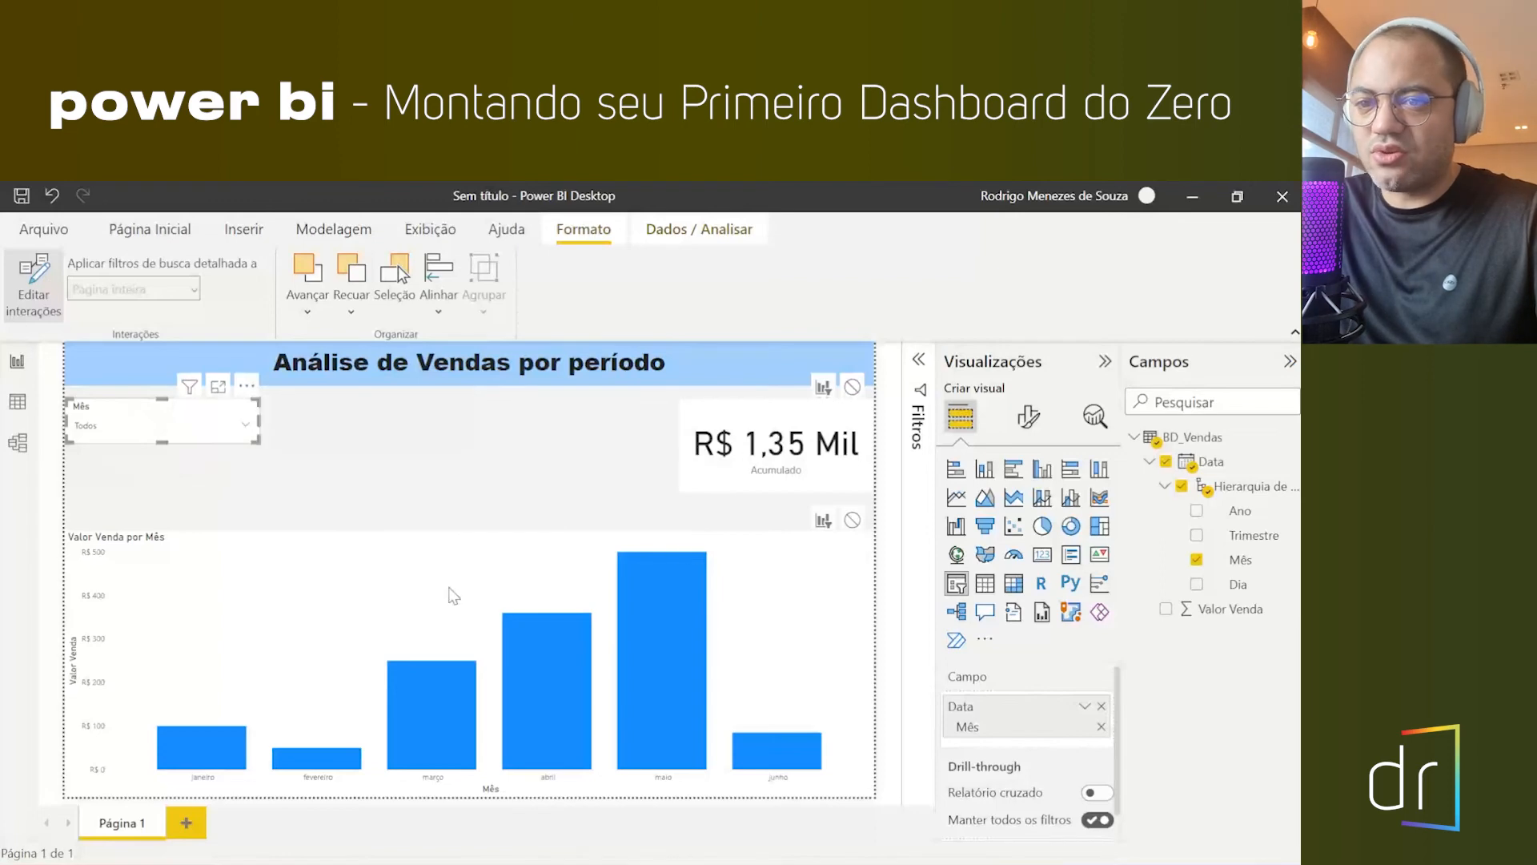
click(852, 388)
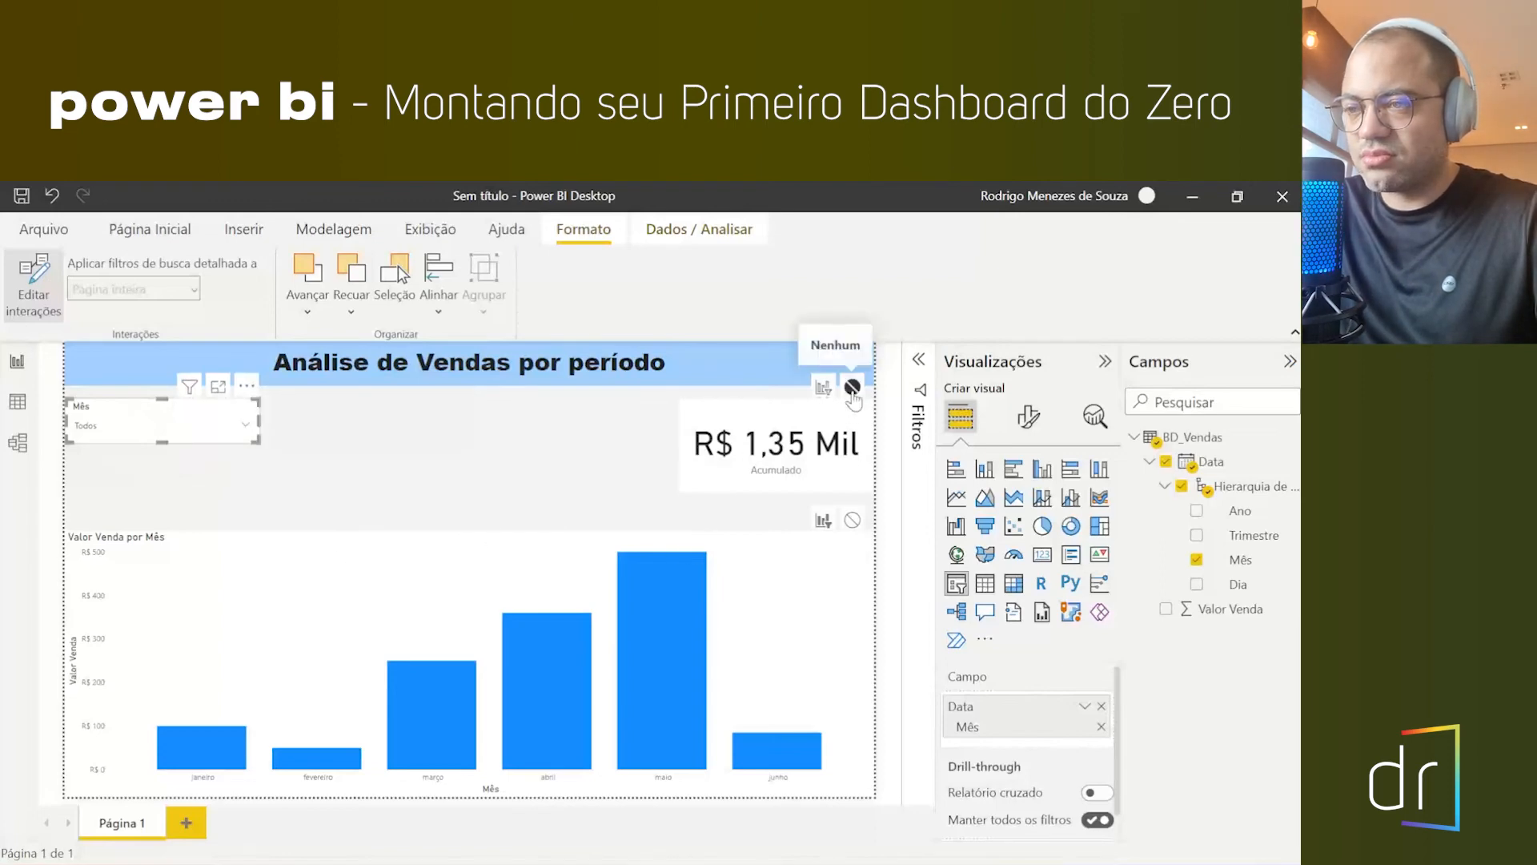
click(852, 387)
- Test the edited interaction by filtering the month slicer by maio, clear the selection and close the list
click(184, 437)
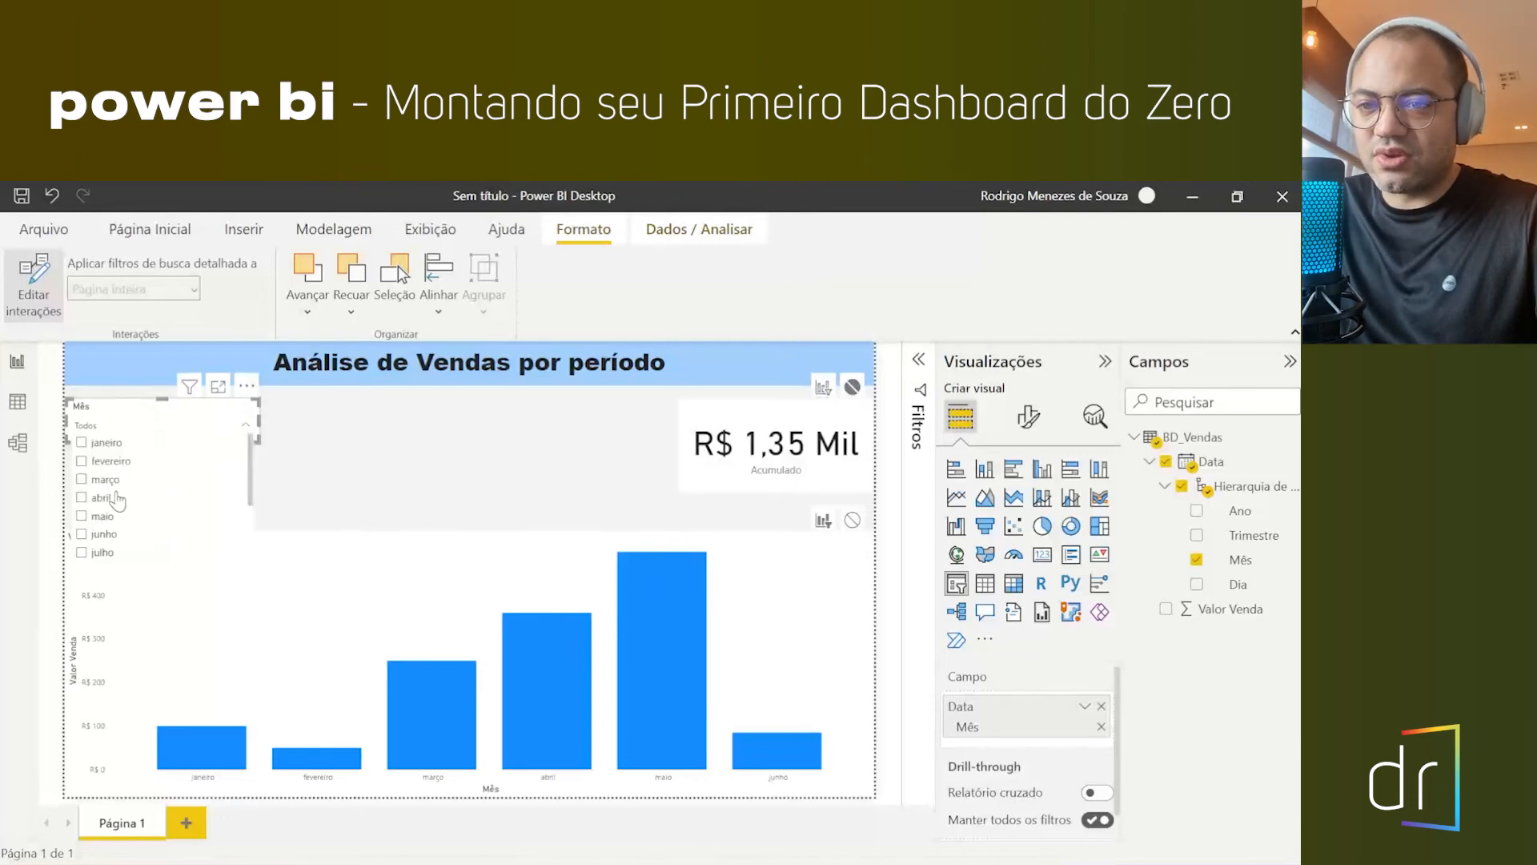
click(106, 483)
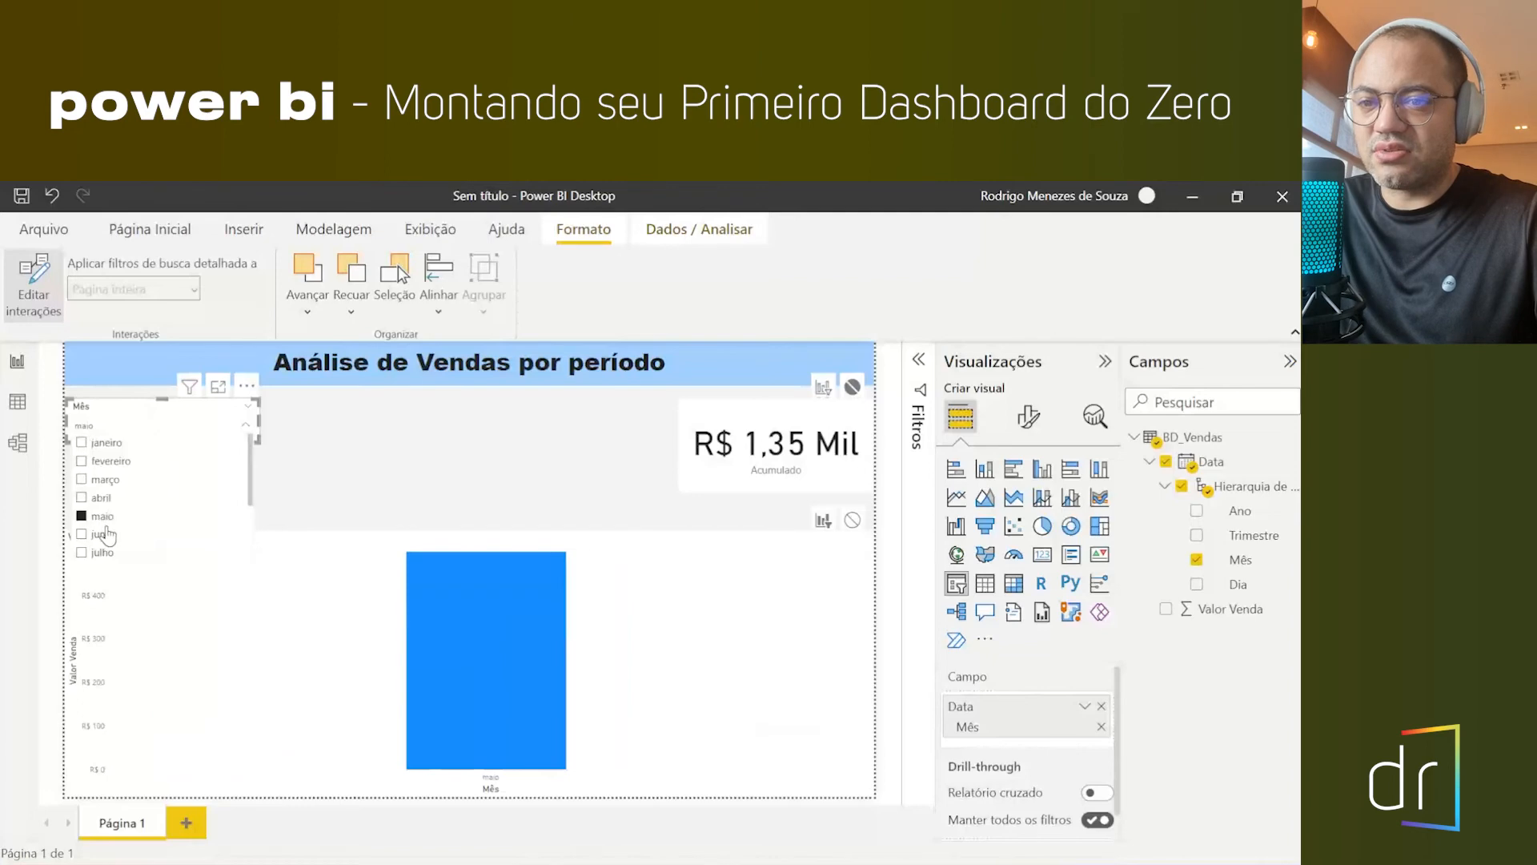
click(107, 516)
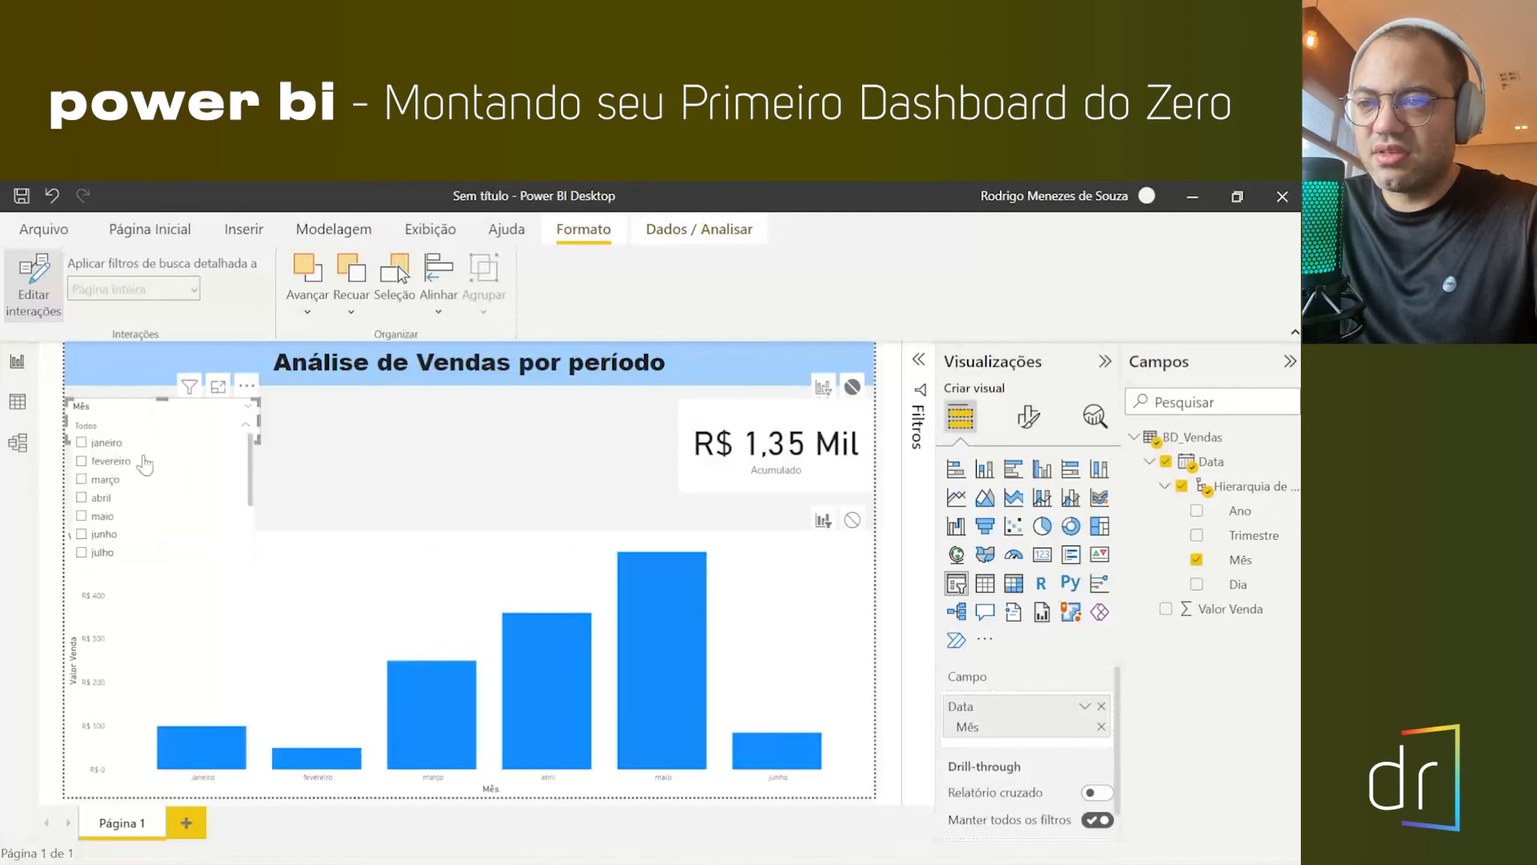
click(376, 450)
- Select the month slicer and turn off interaction editing
click(213, 439)
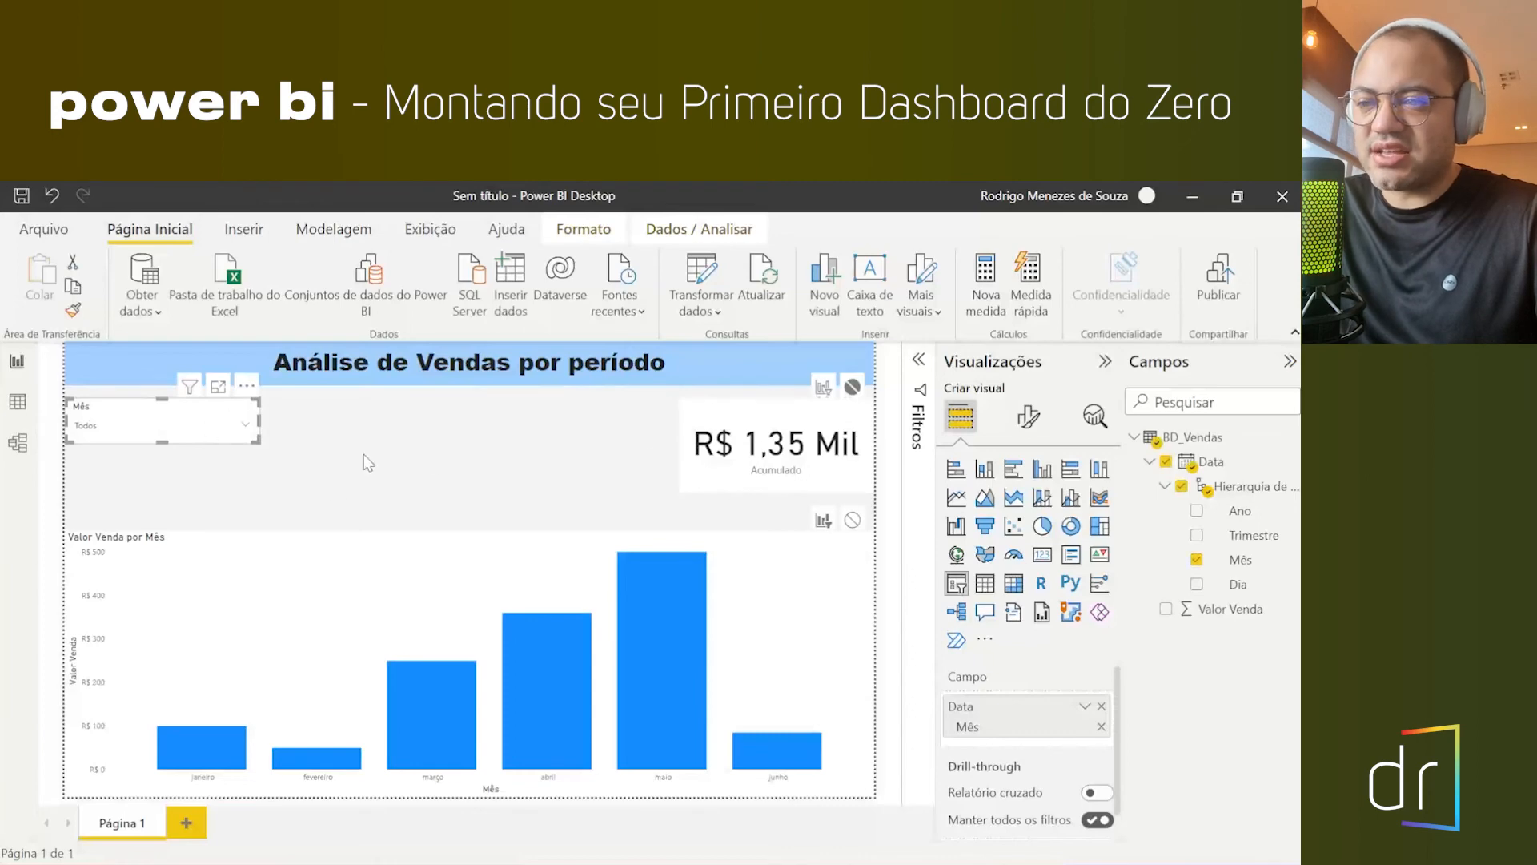
click(601, 239)
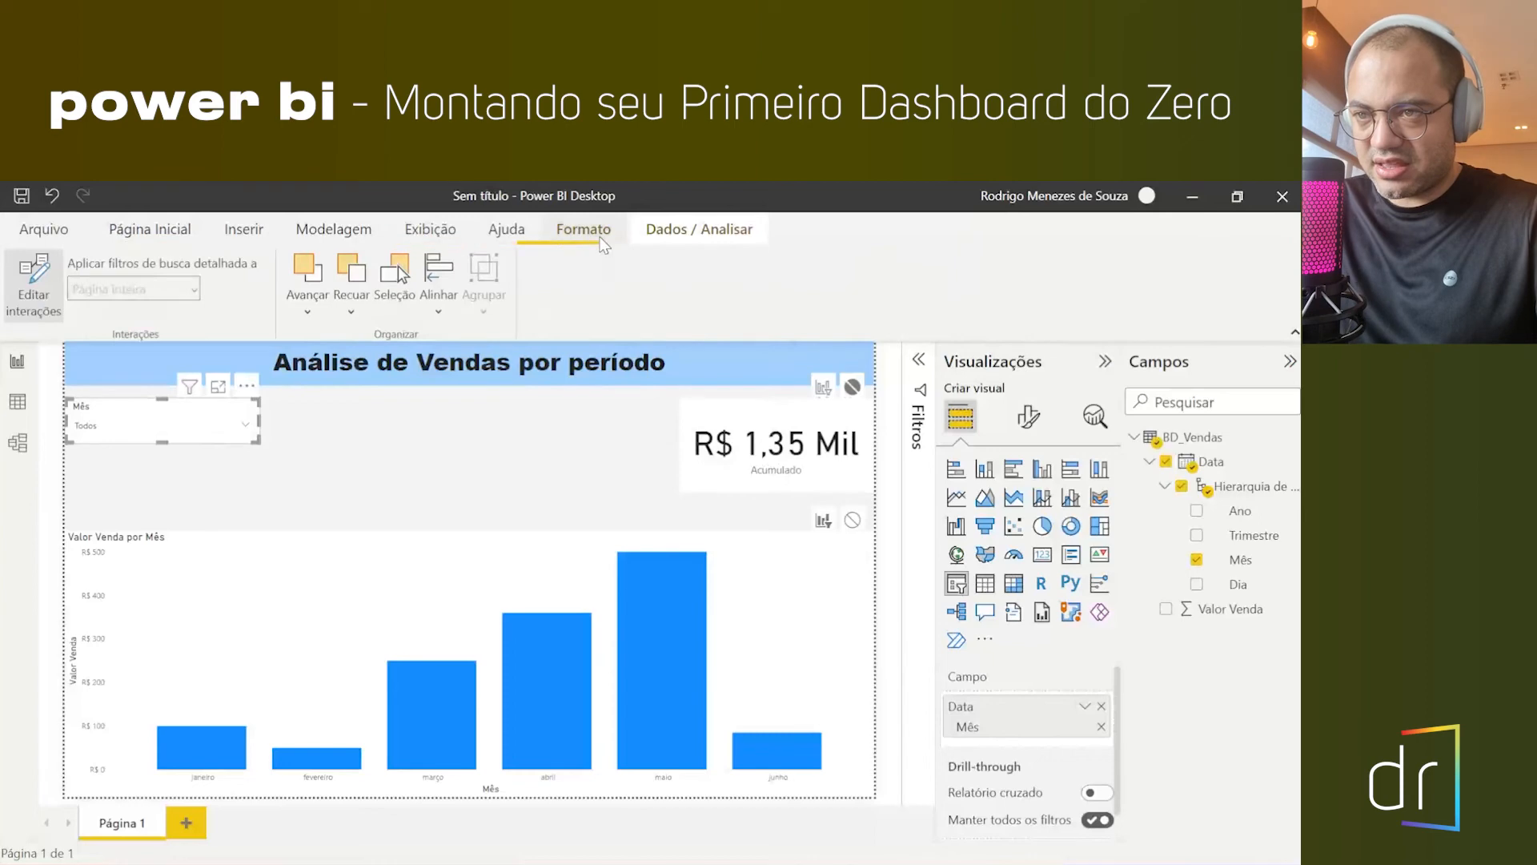
click(56, 285)
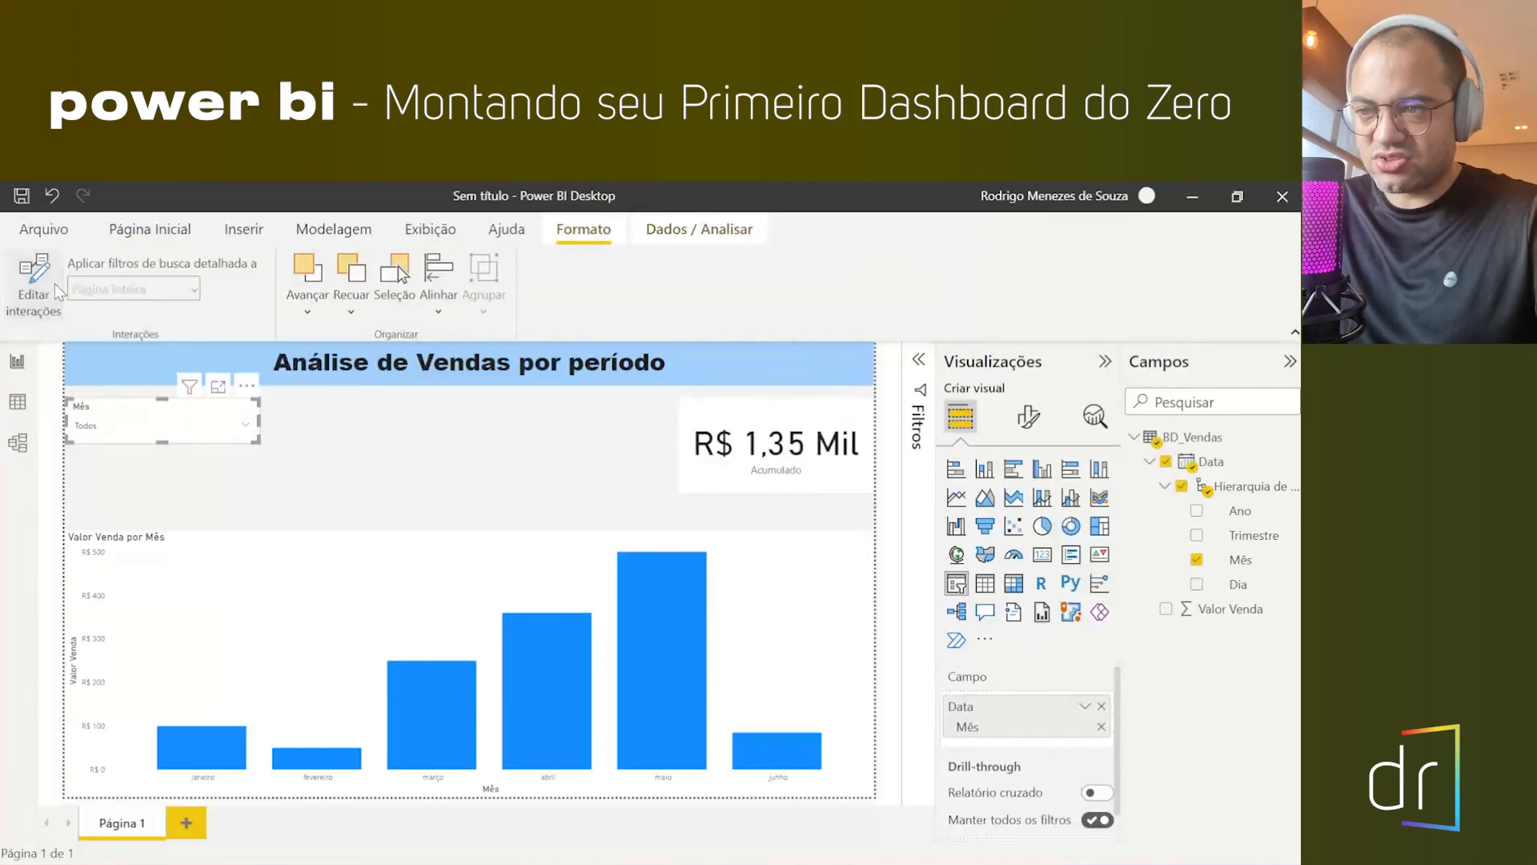
- Test how selecting the março column in the monthly sales chart affects the Acumulado card, and clear the selection each time
click(437, 501)
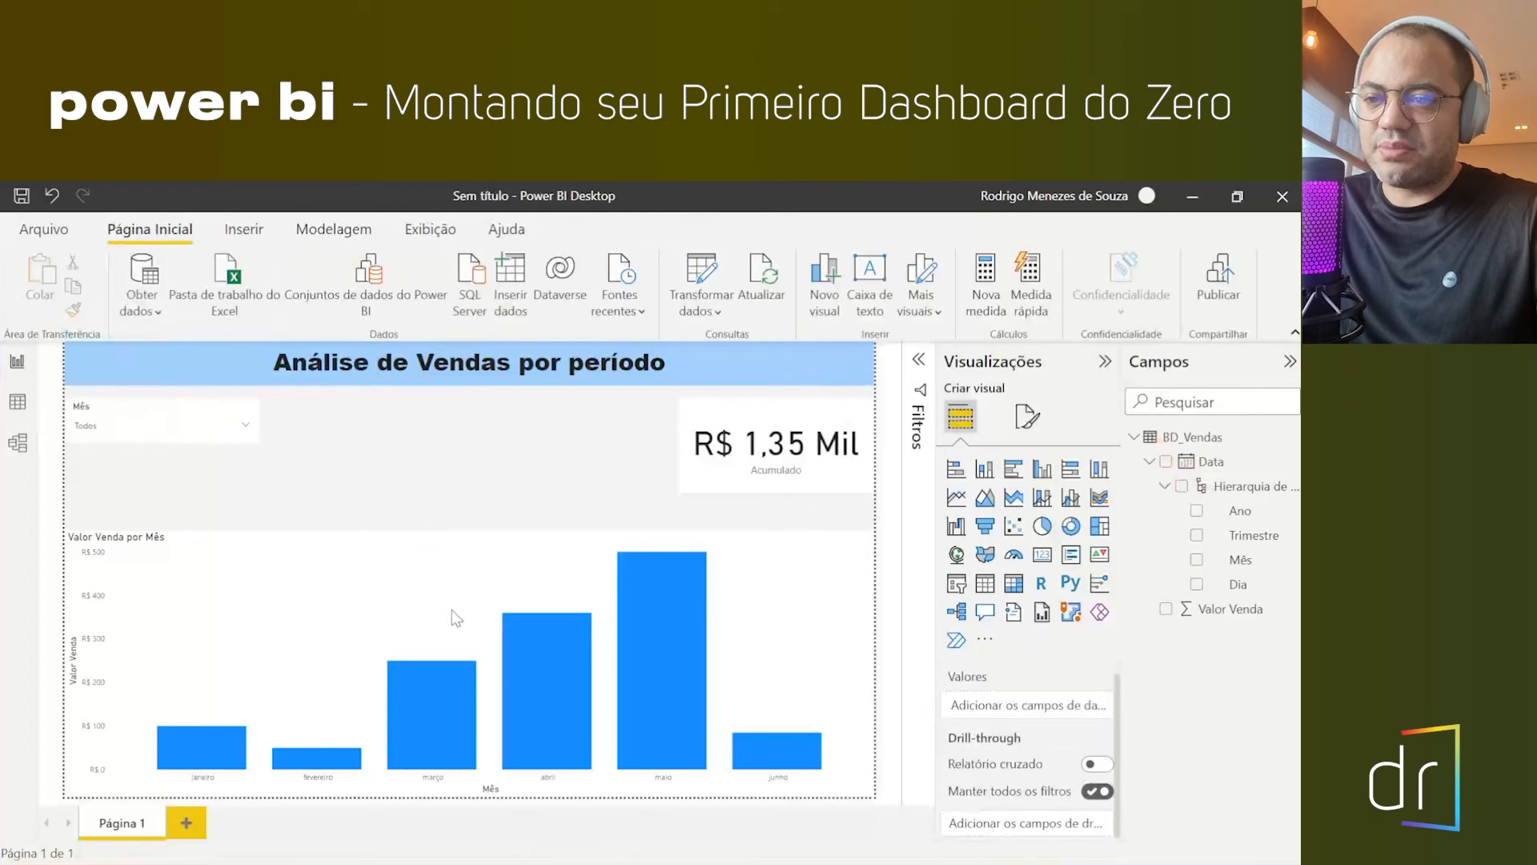
click(454, 739)
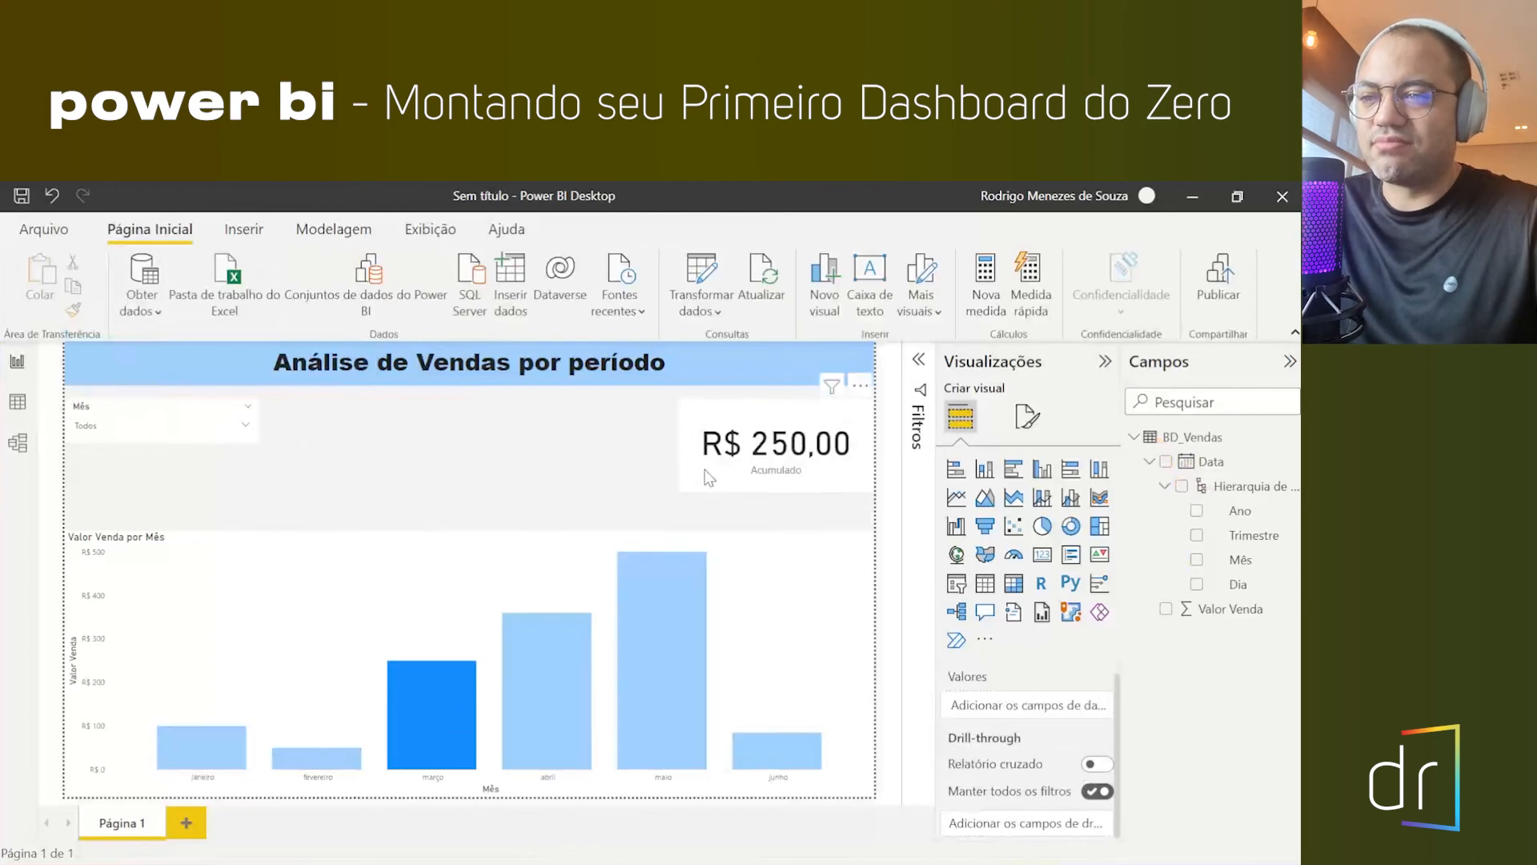
click(435, 728)
click(434, 728)
click(437, 737)
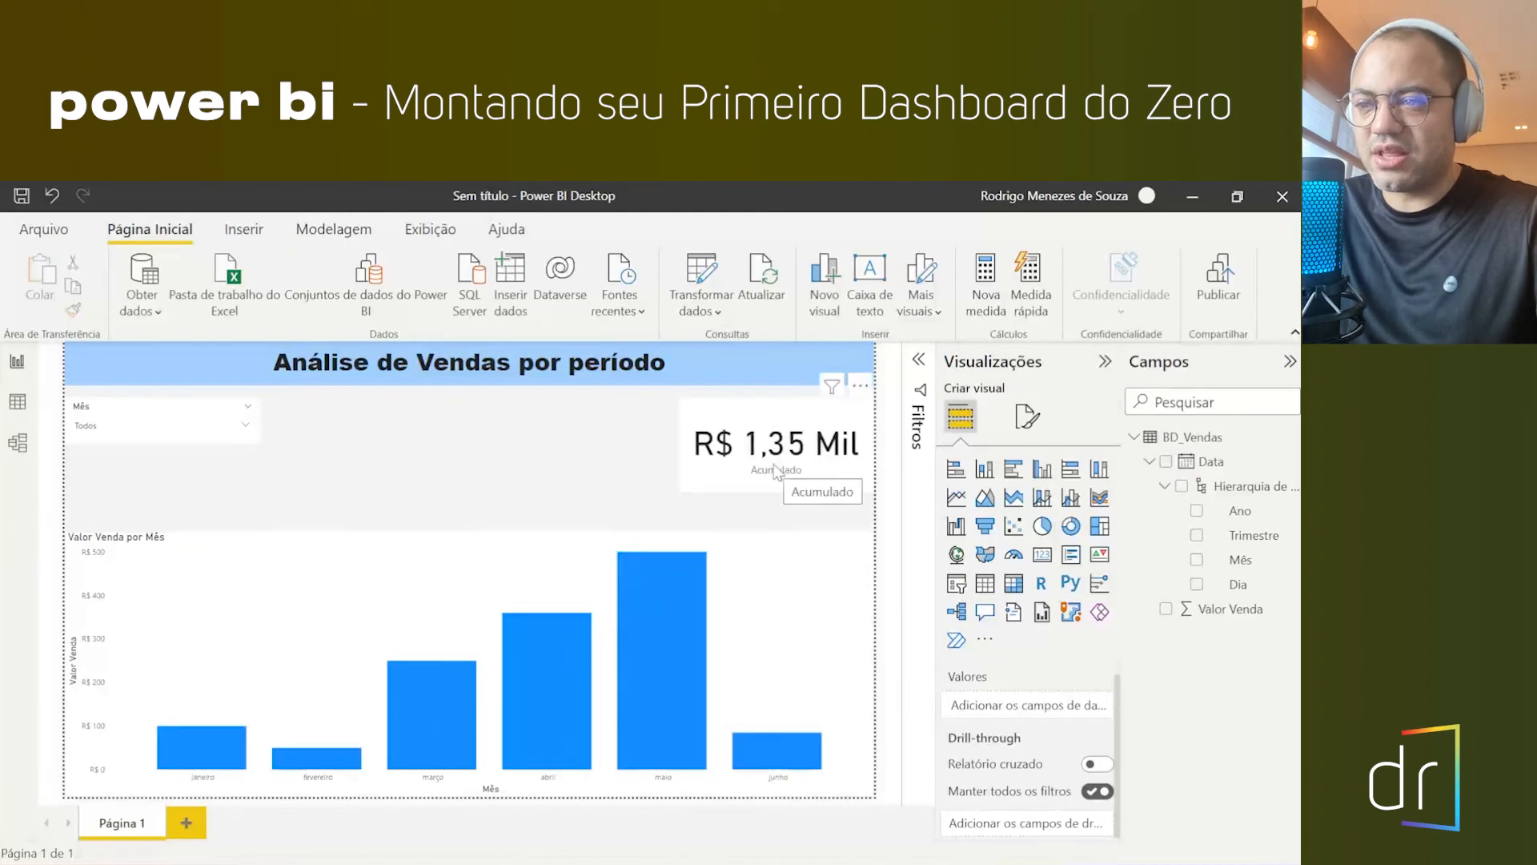
click(463, 698)
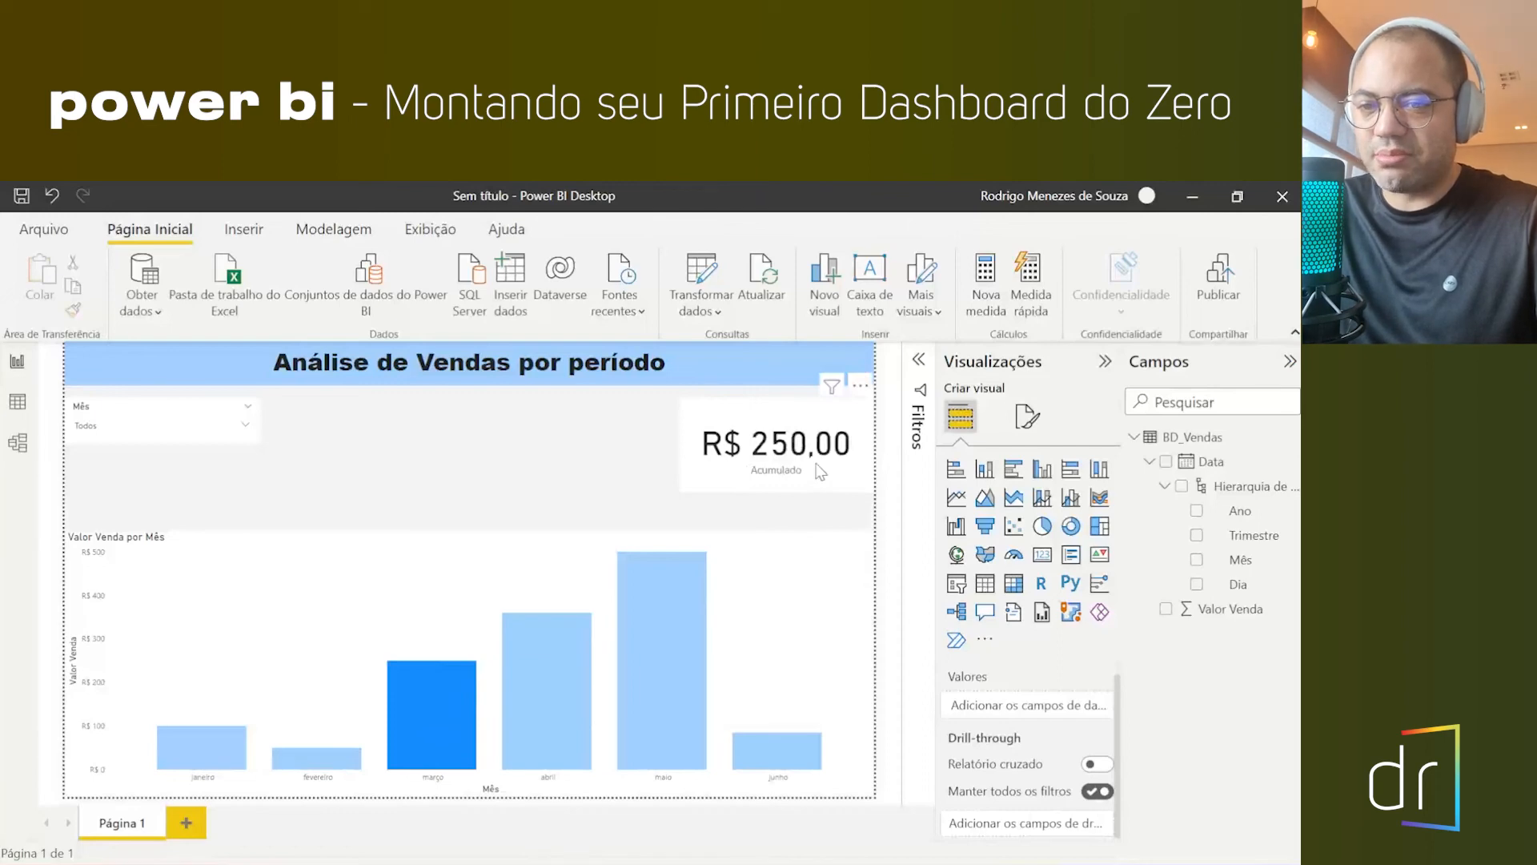
click(448, 690)
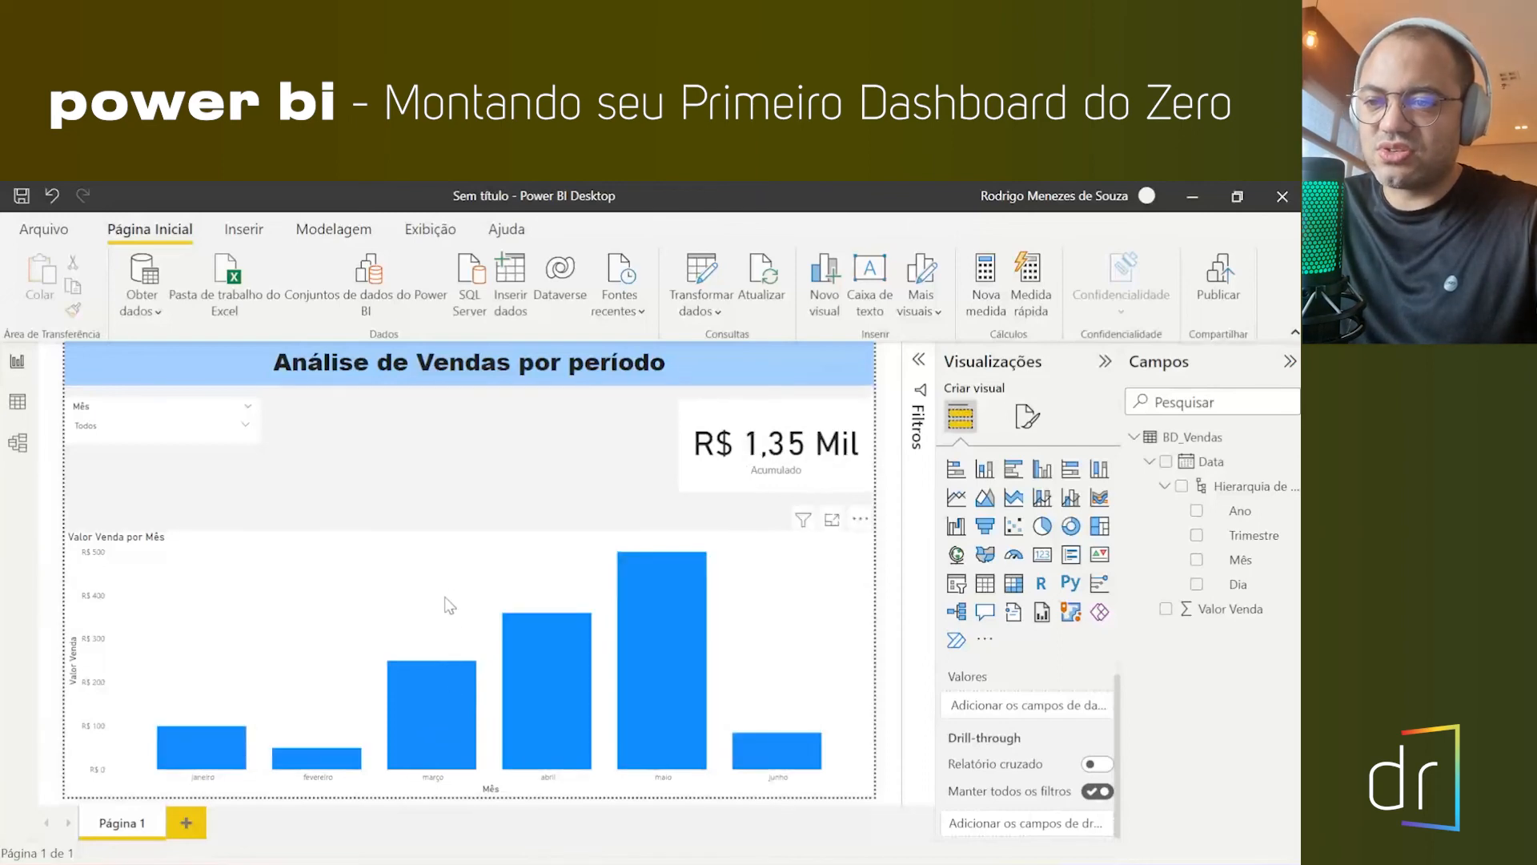
- Edit the column chart's interactions and set its effect on the Acumulado card to Nenhum
click(454, 551)
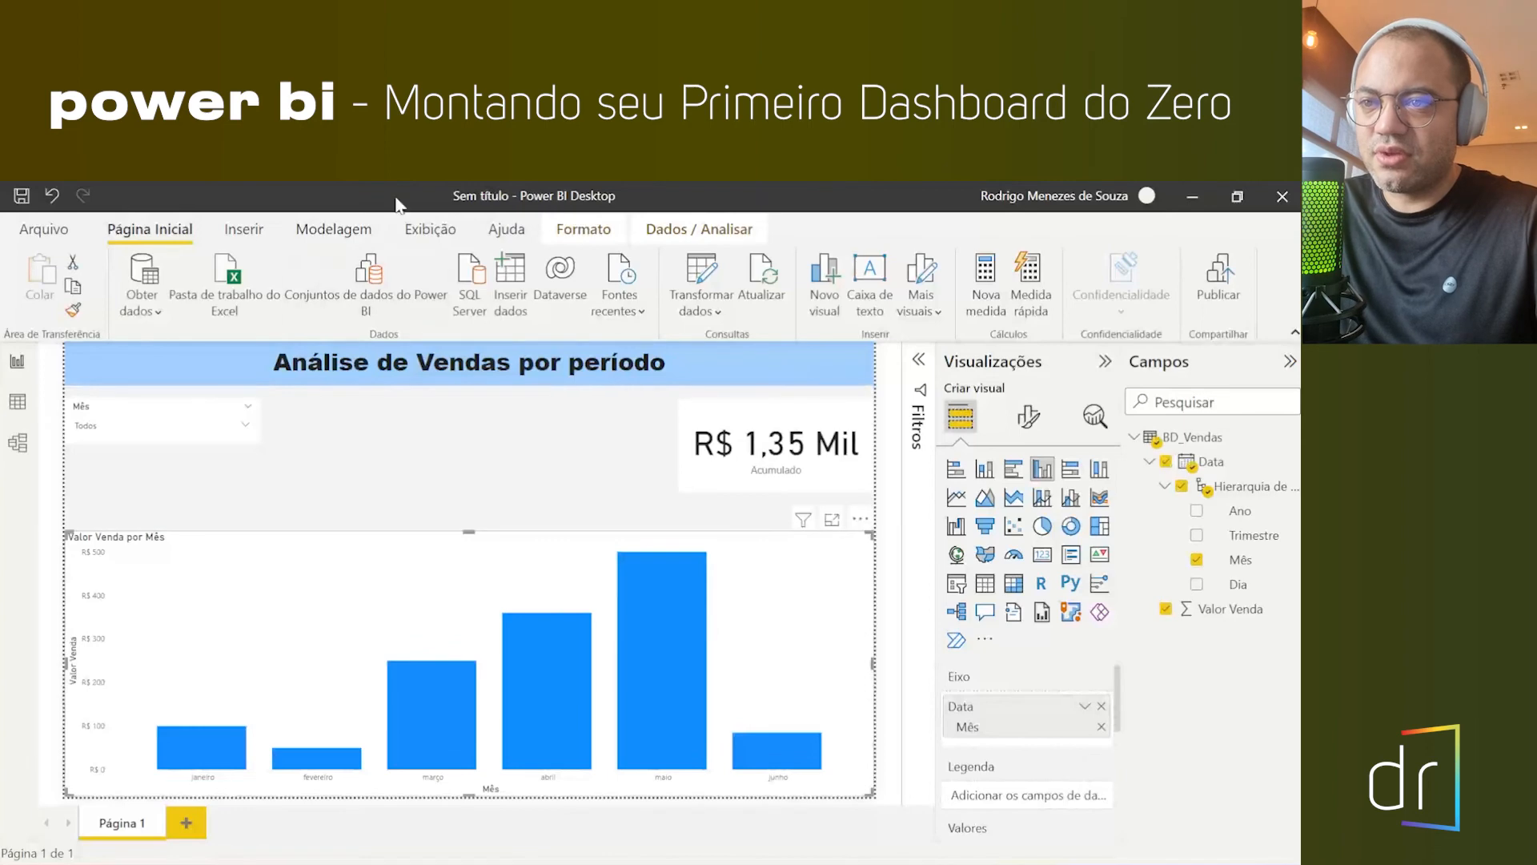
click(583, 229)
click(34, 284)
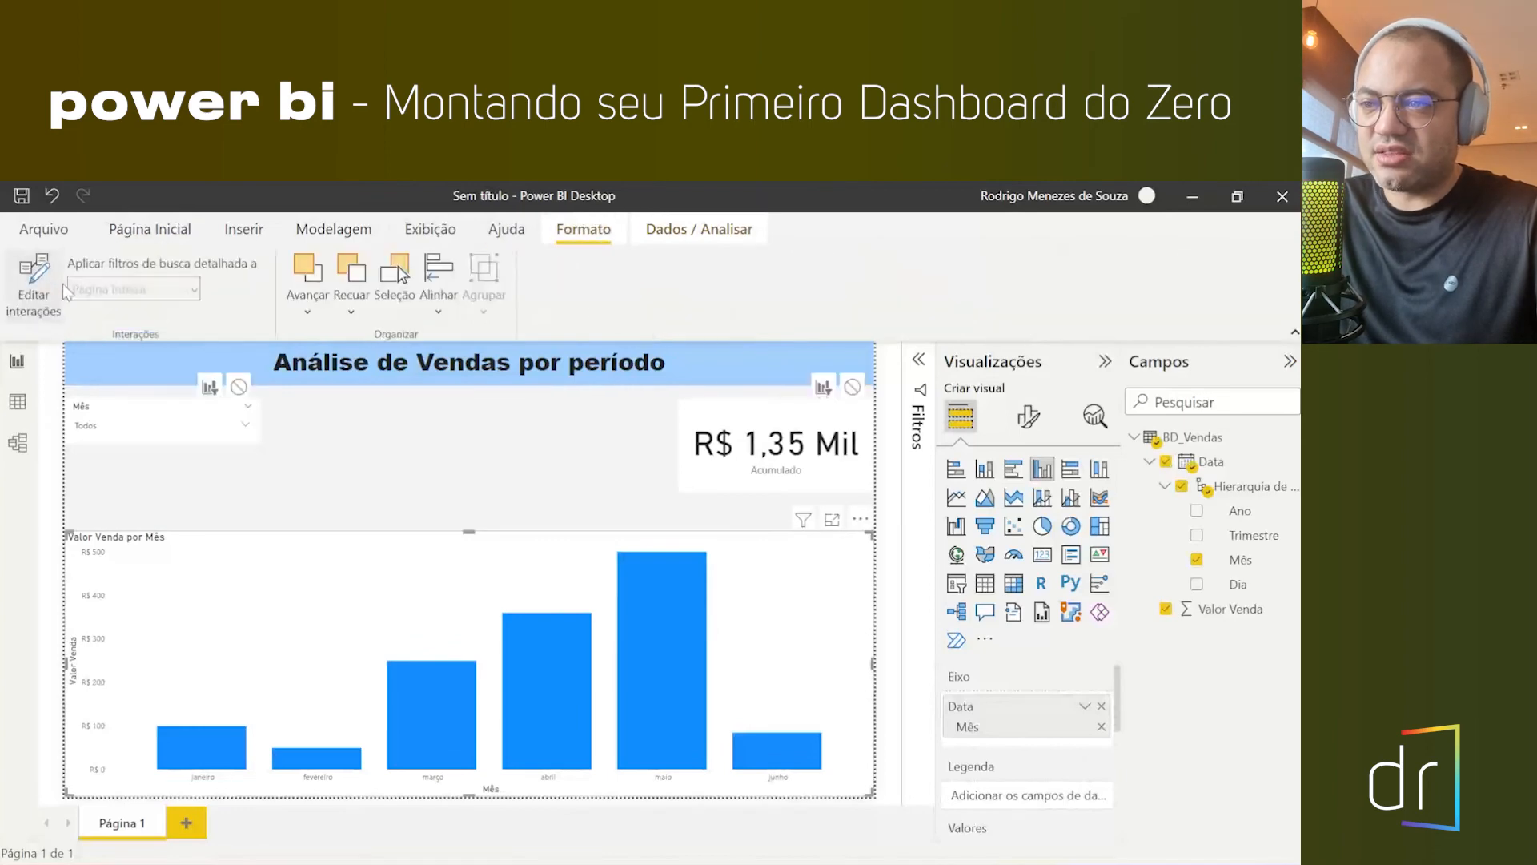
click(852, 387)
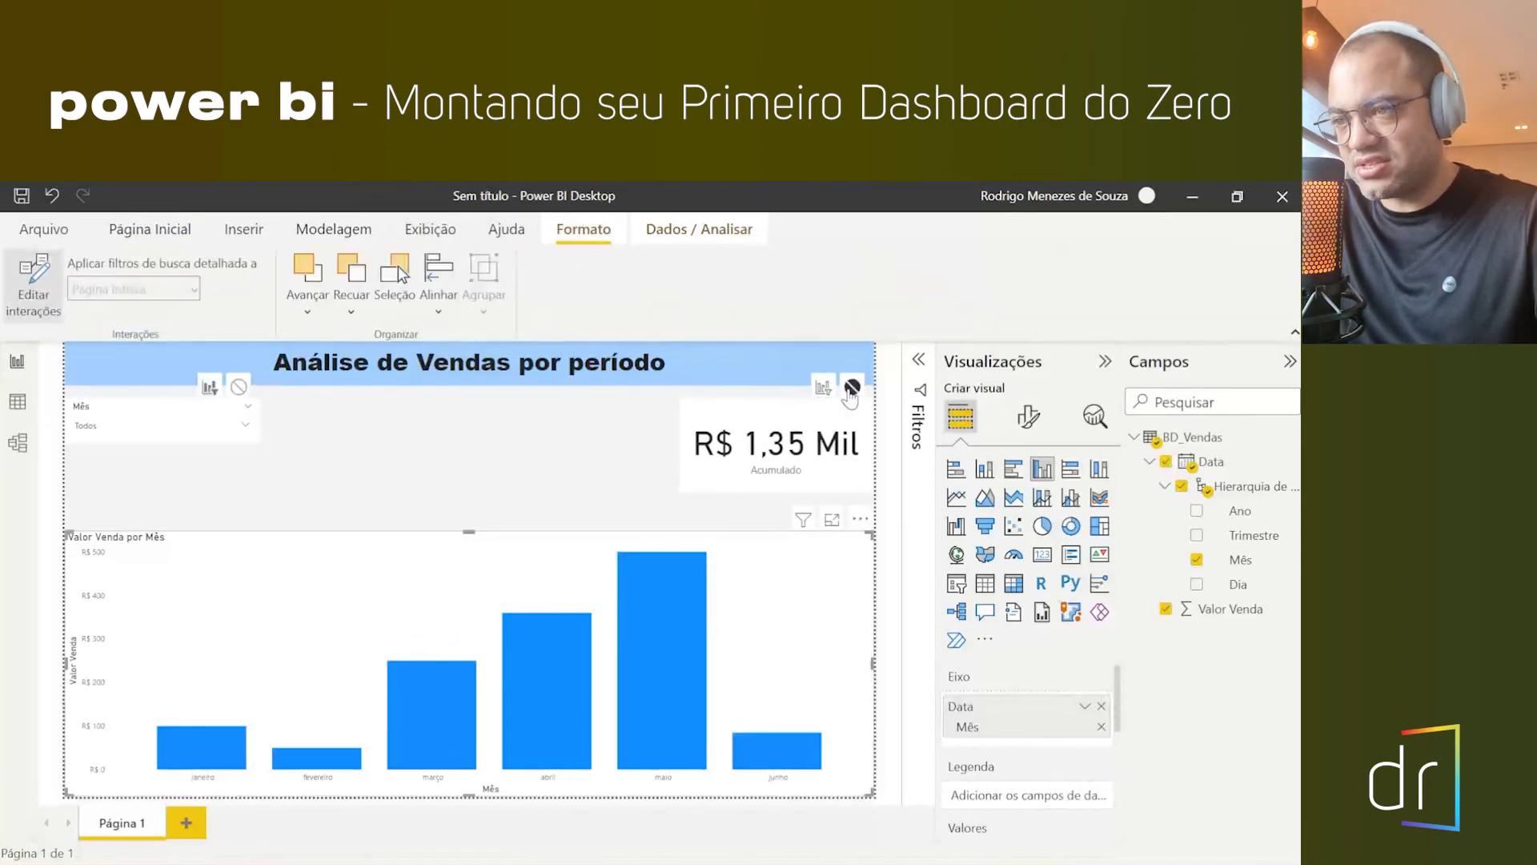
- Test the chart's edited interaction by selecting the abril column, and clear the selection
click(562, 496)
click(551, 670)
click(550, 670)
- Check the Acumulado card with fevereiro, abril and março in the month slicer, clear each selection and close the list
click(208, 426)
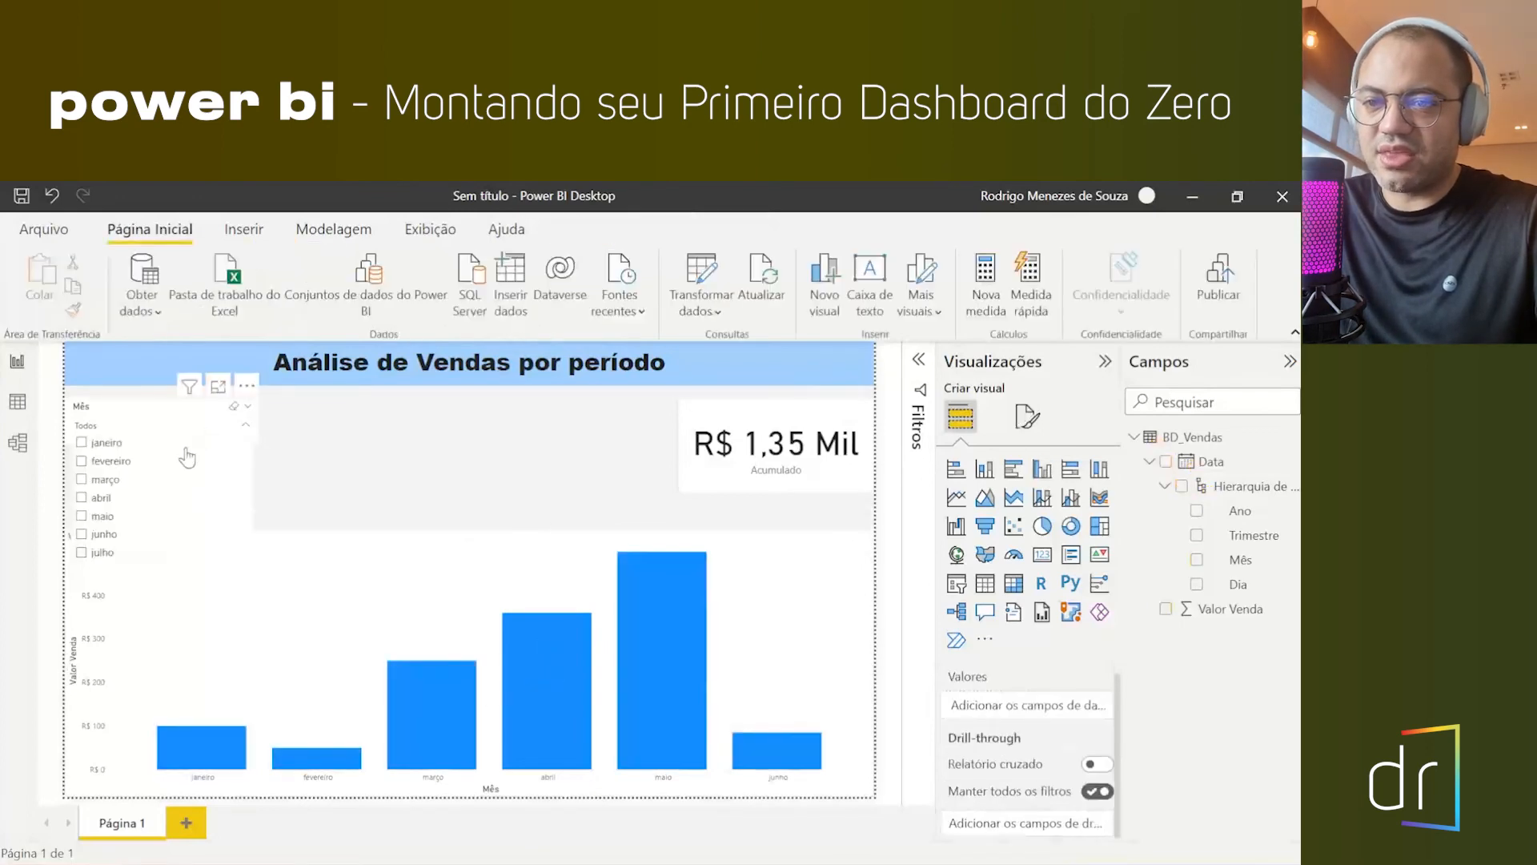
click(130, 462)
click(131, 462)
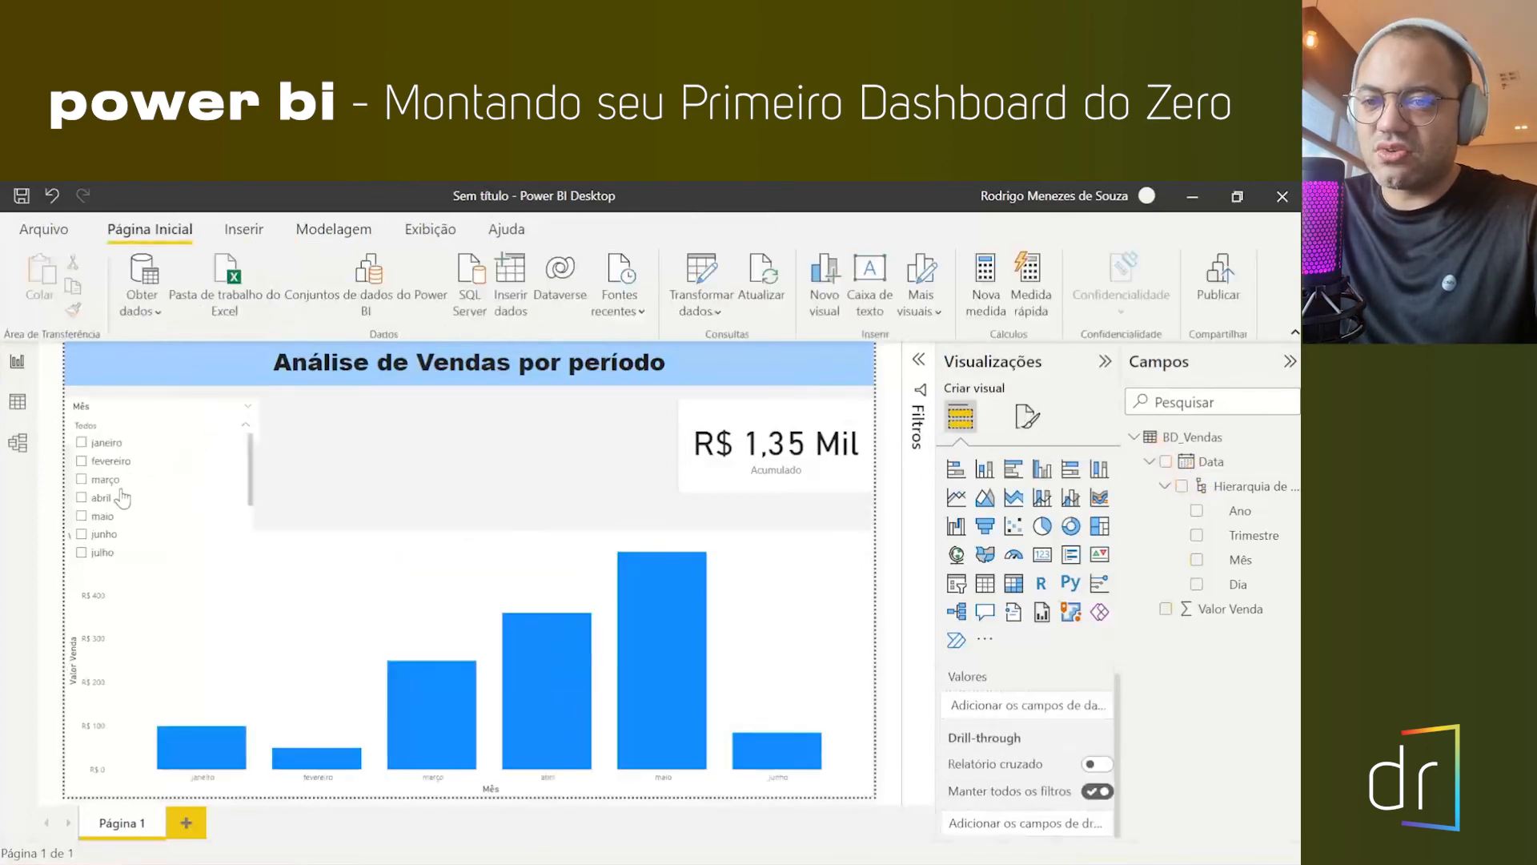
click(117, 496)
click(112, 480)
click(112, 480)
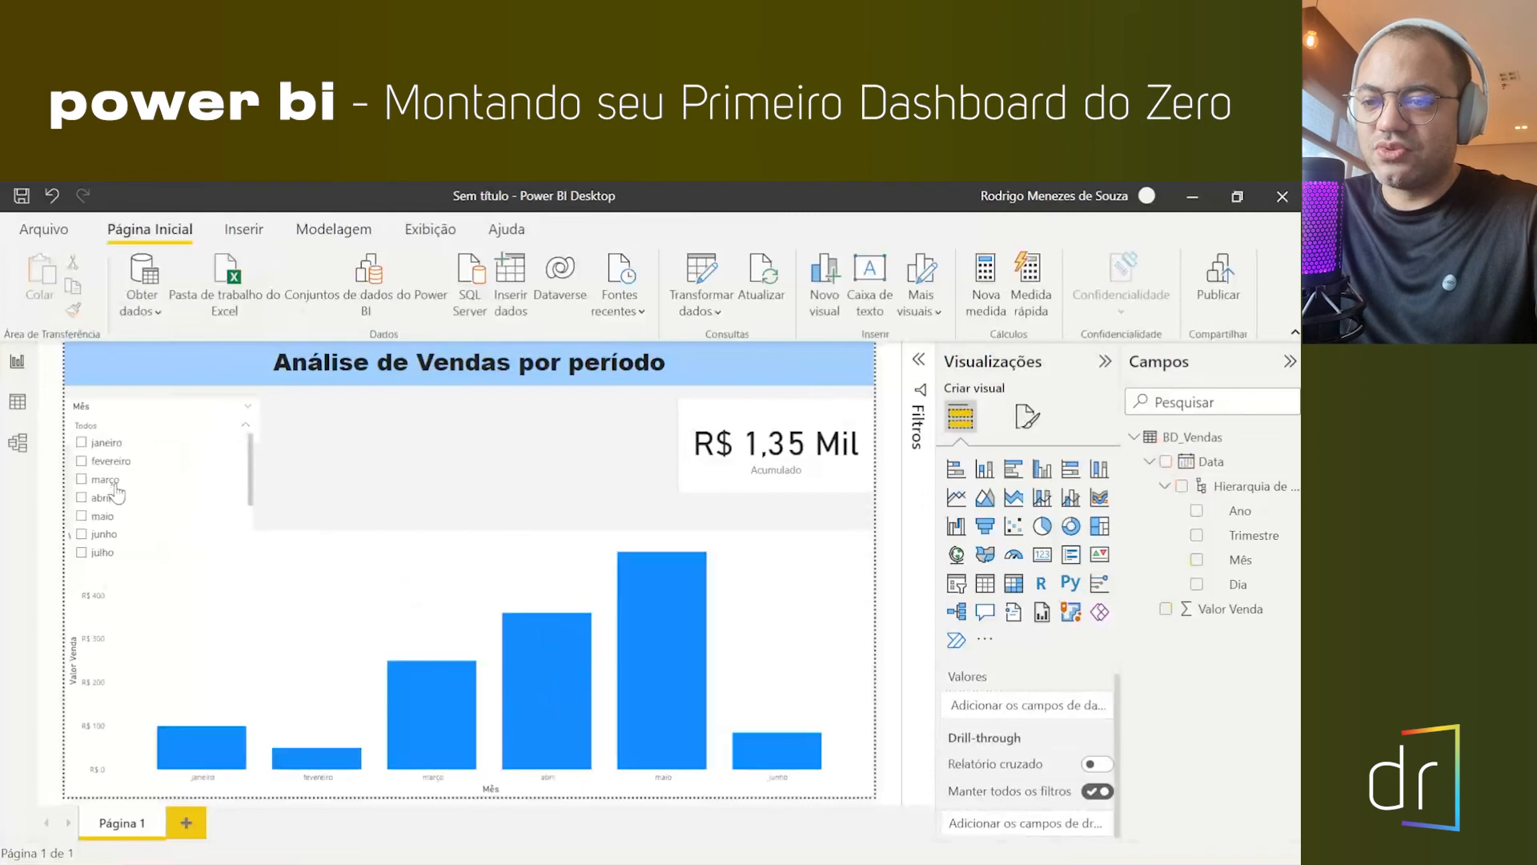
click(403, 496)
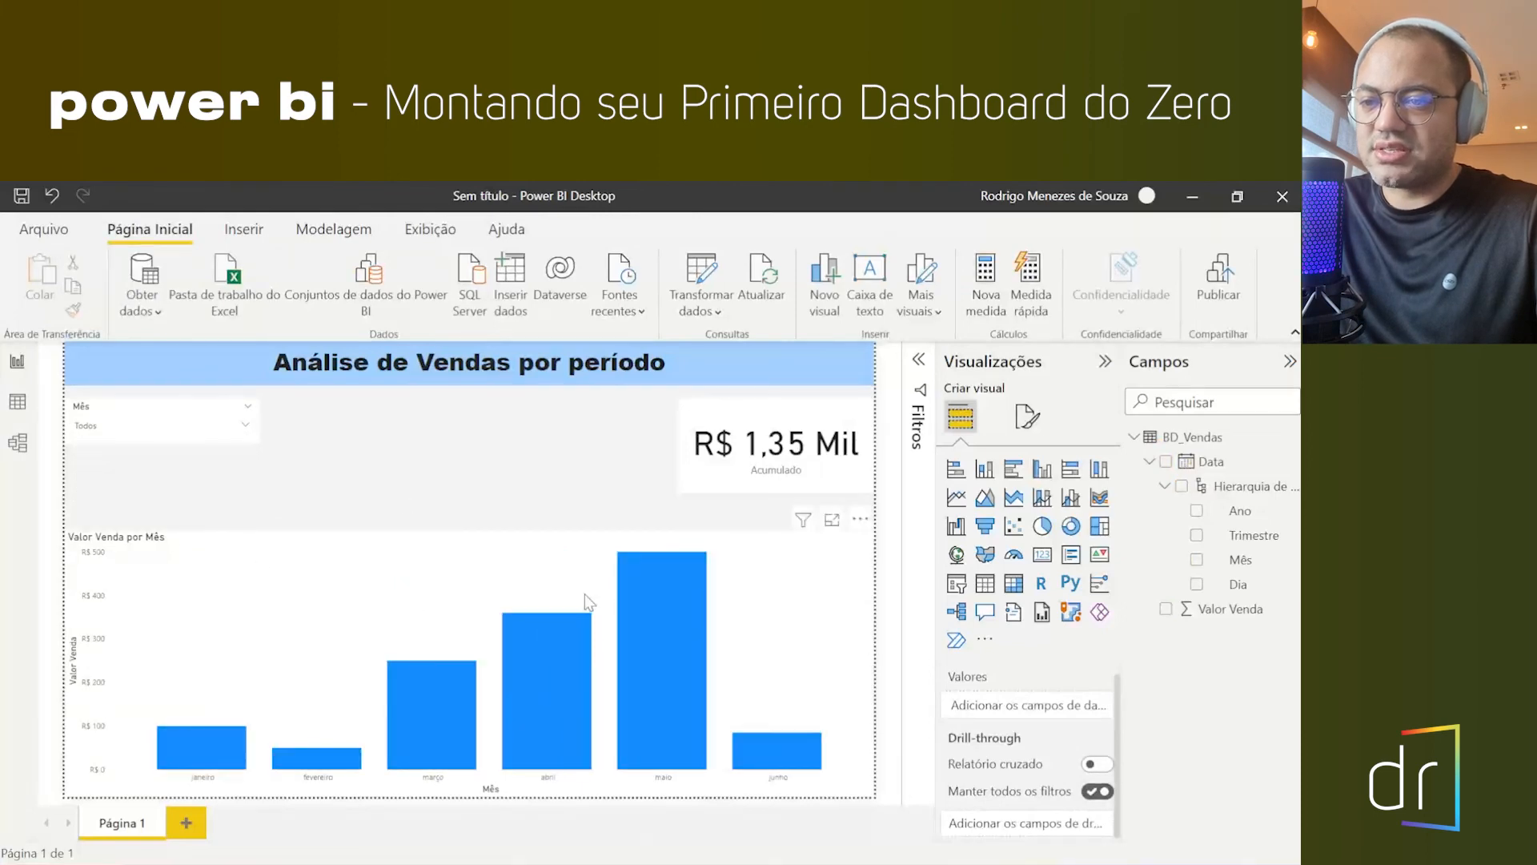
- Format the month slicer's header text with the Arial Black font and the bright blue theme color
mouse_move(470, 718)
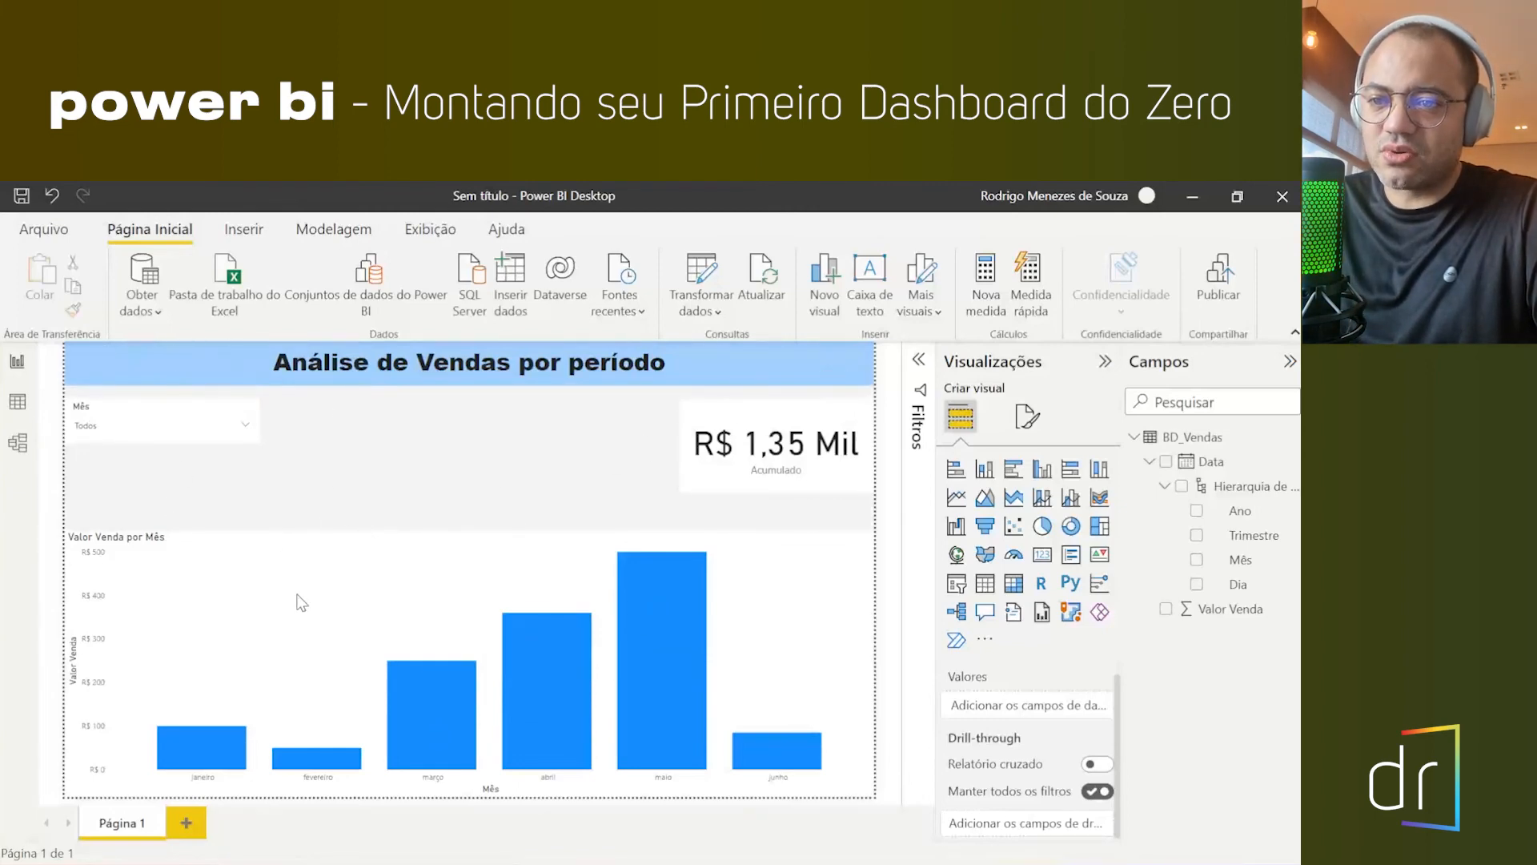
click(138, 414)
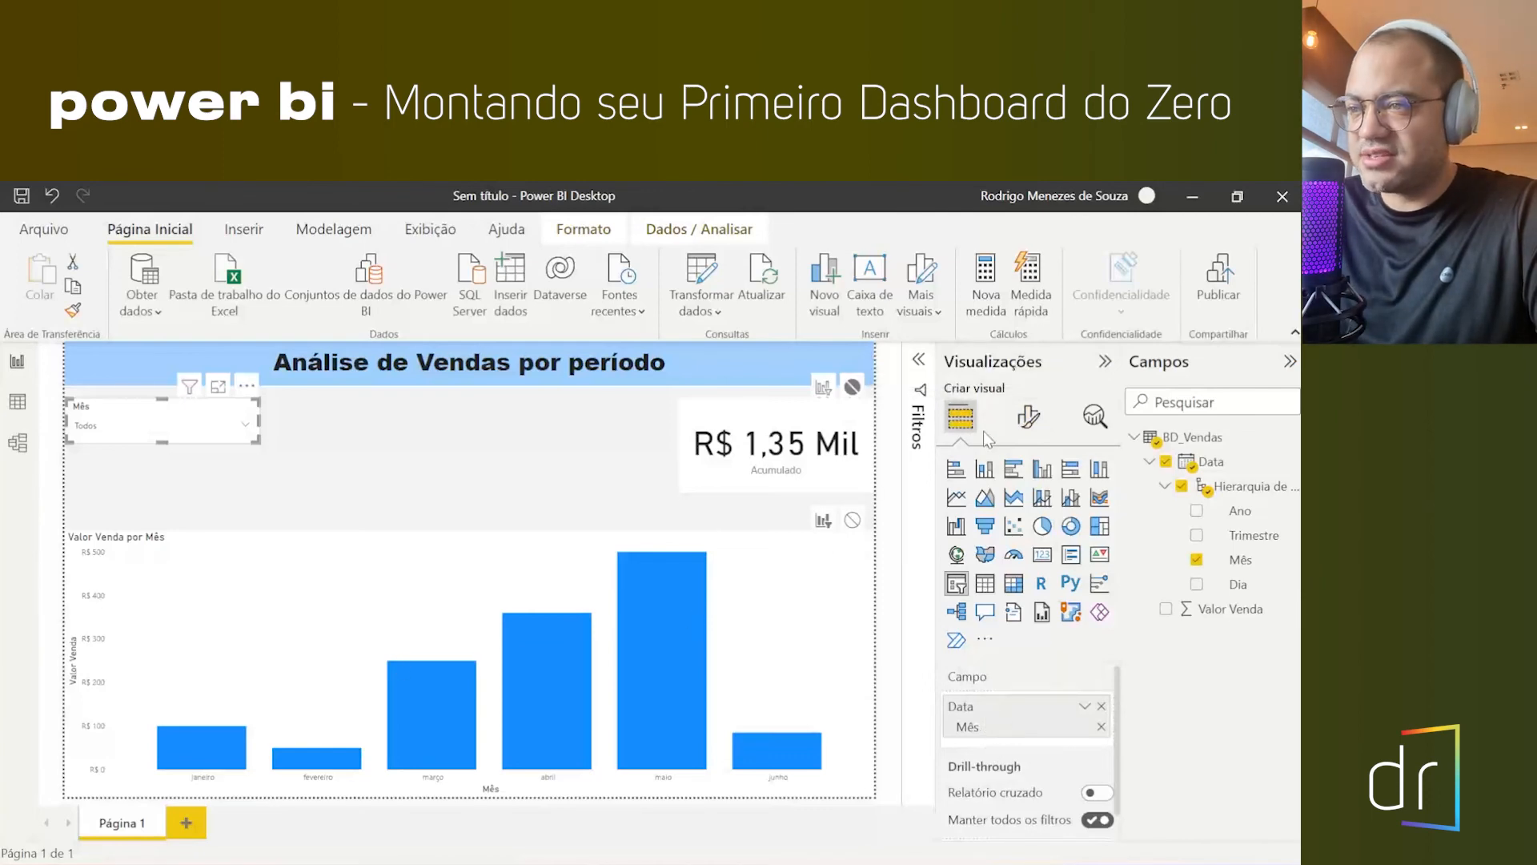
click(1030, 425)
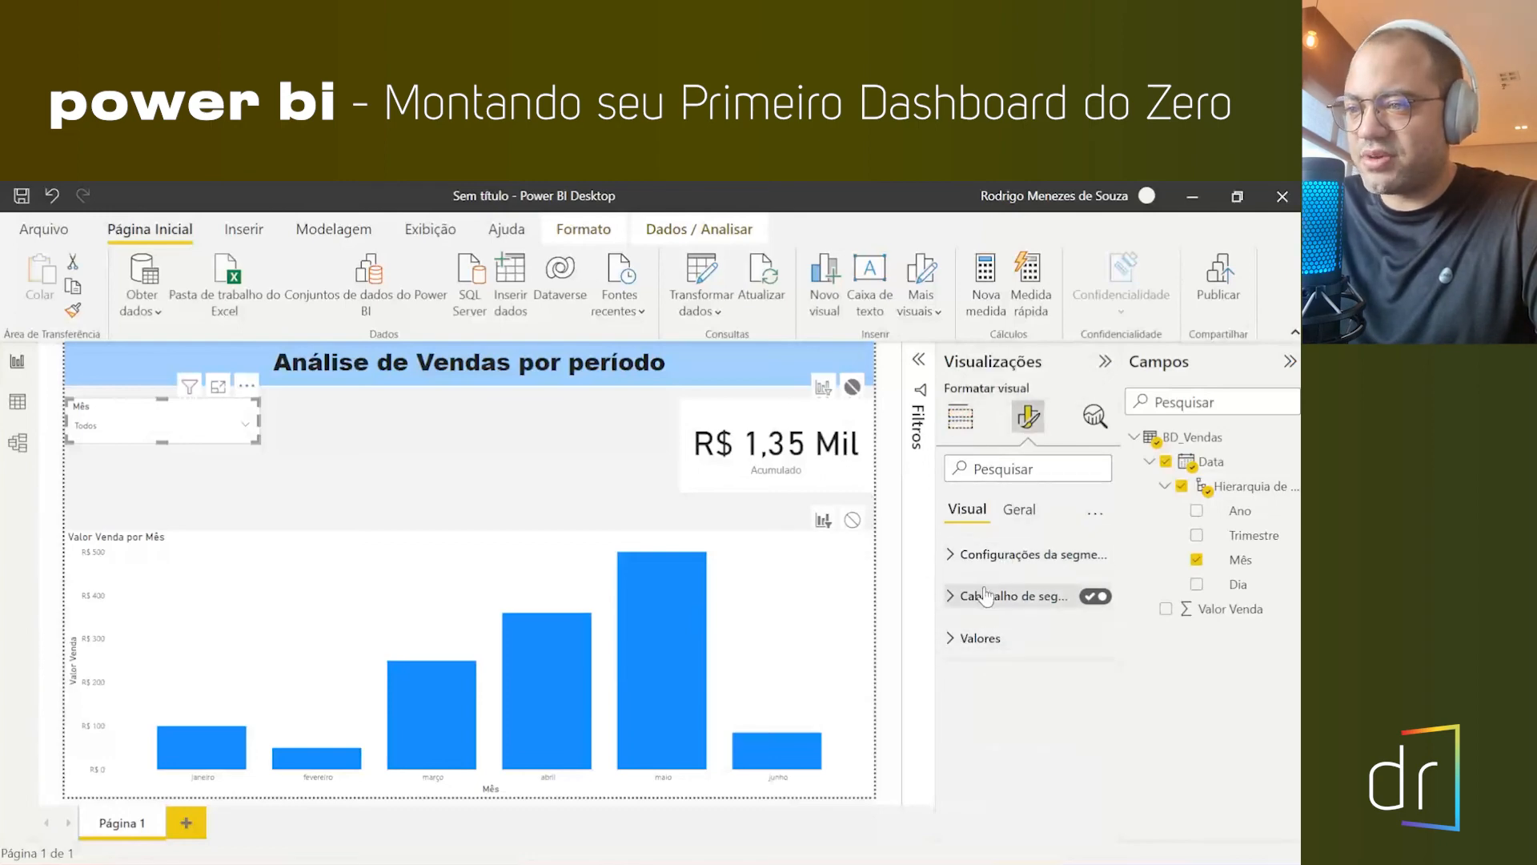
click(951, 596)
scroll(978, 618, down, 1)
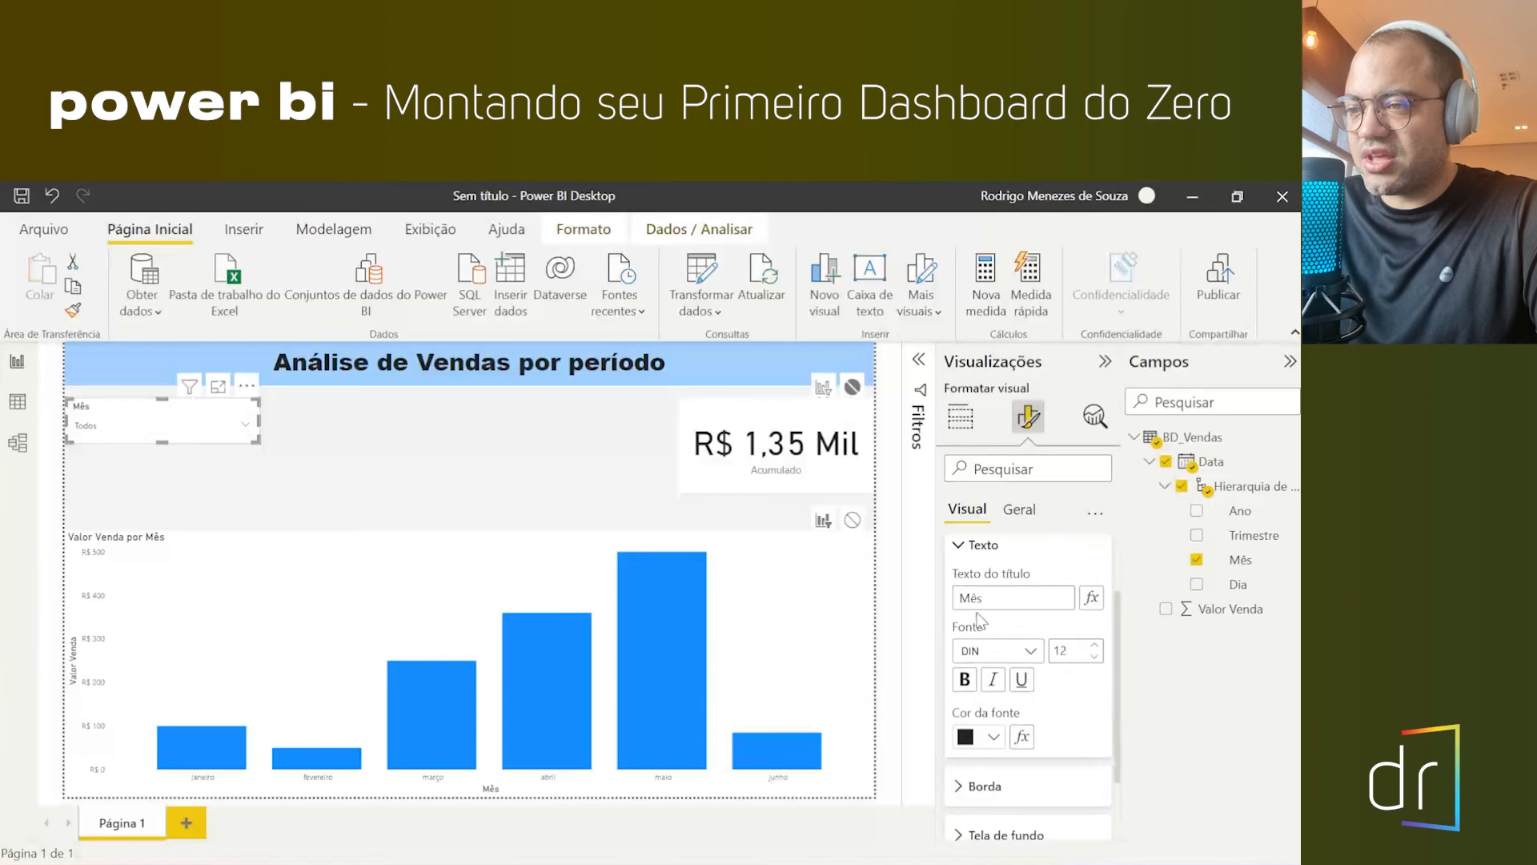
click(1025, 653)
click(1010, 358)
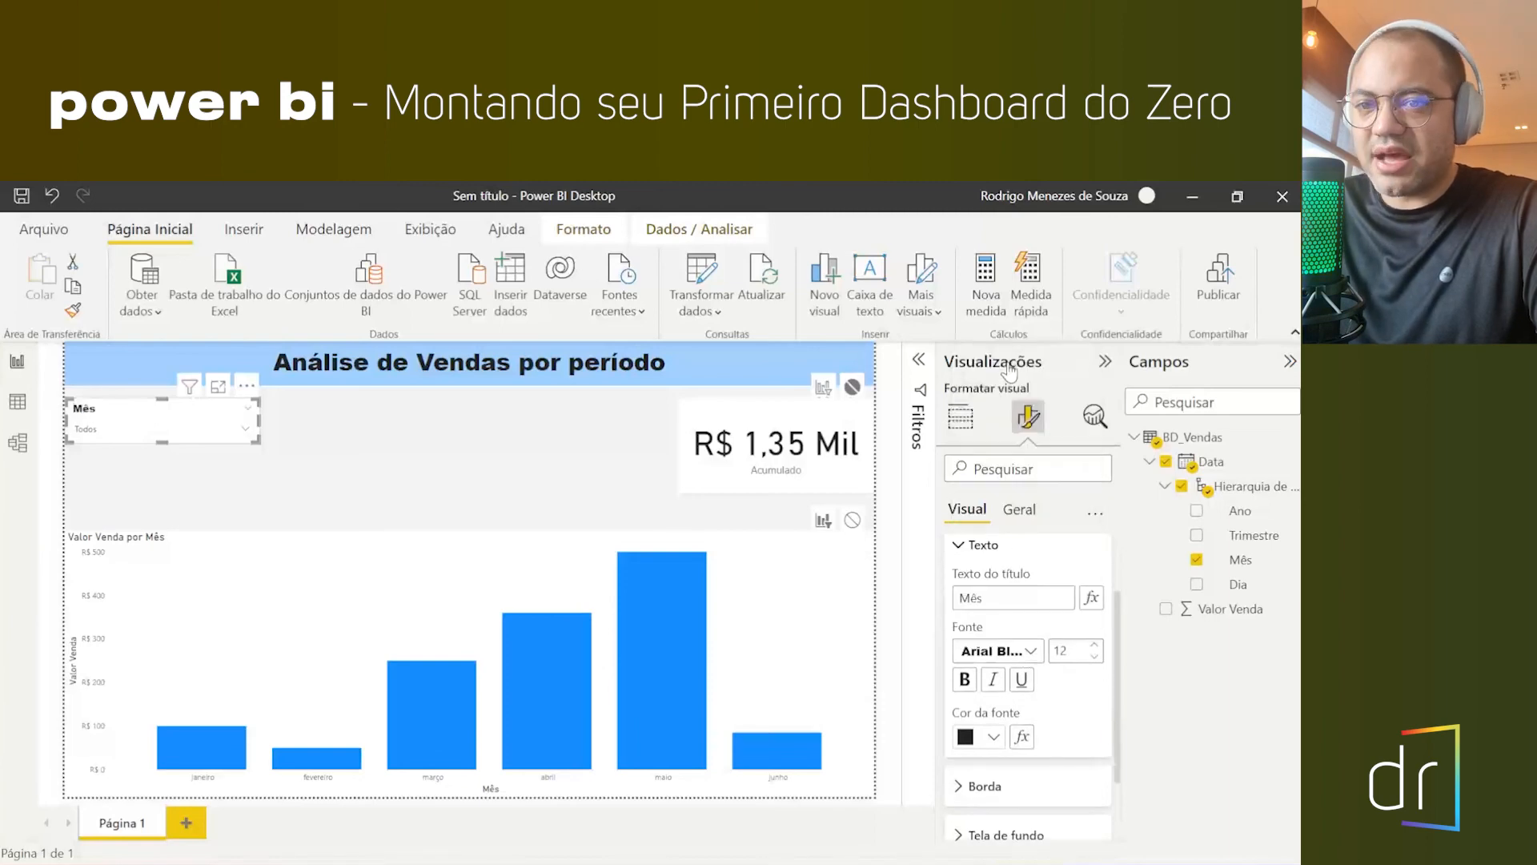
click(994, 737)
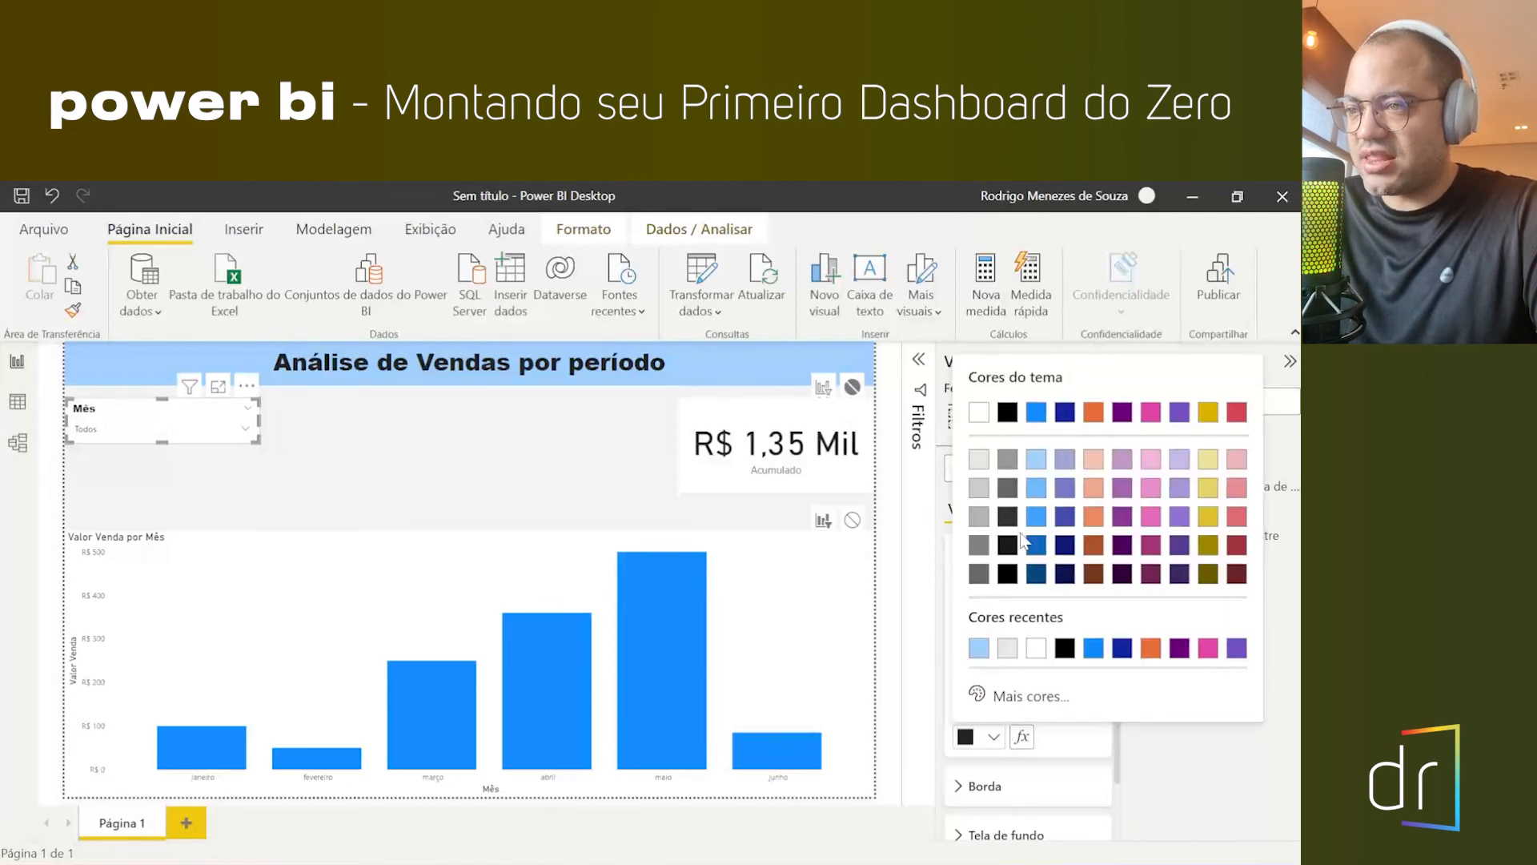
click(1037, 413)
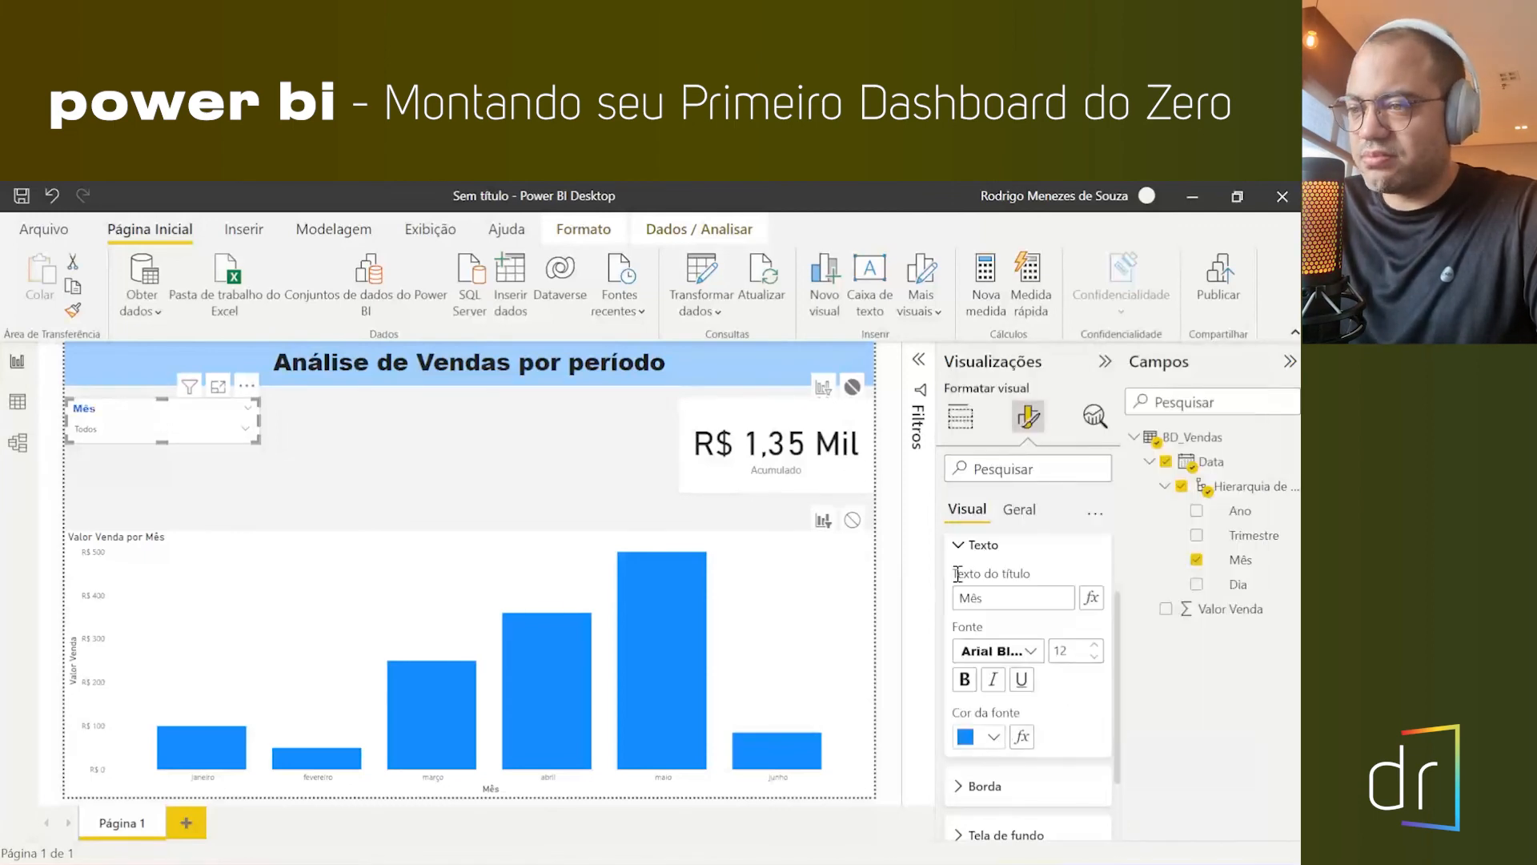
- Set the background color of the month slicer's header to light gray
click(960, 548)
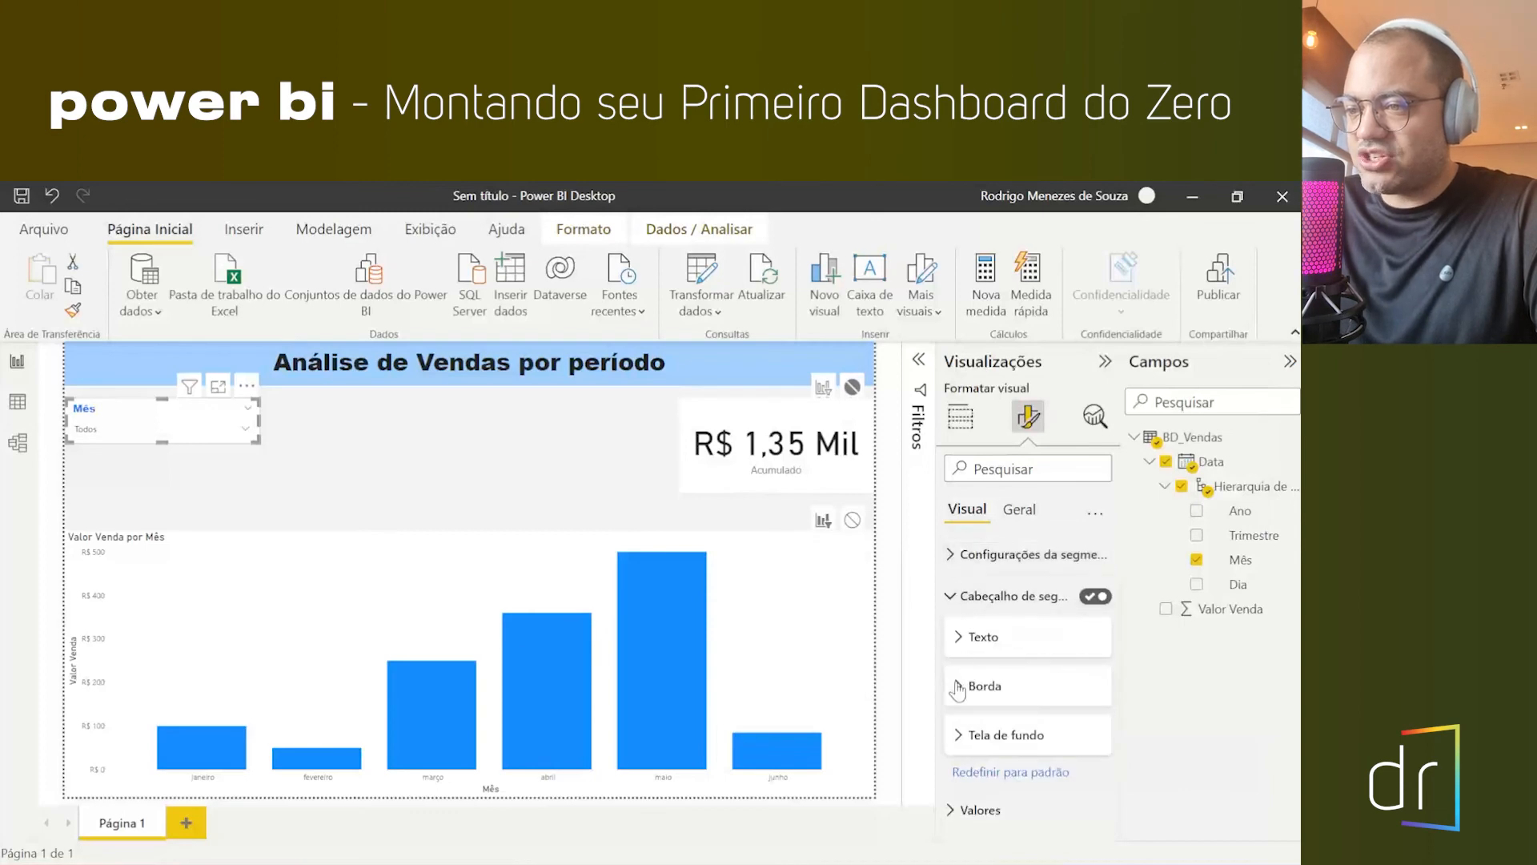
click(969, 738)
click(995, 743)
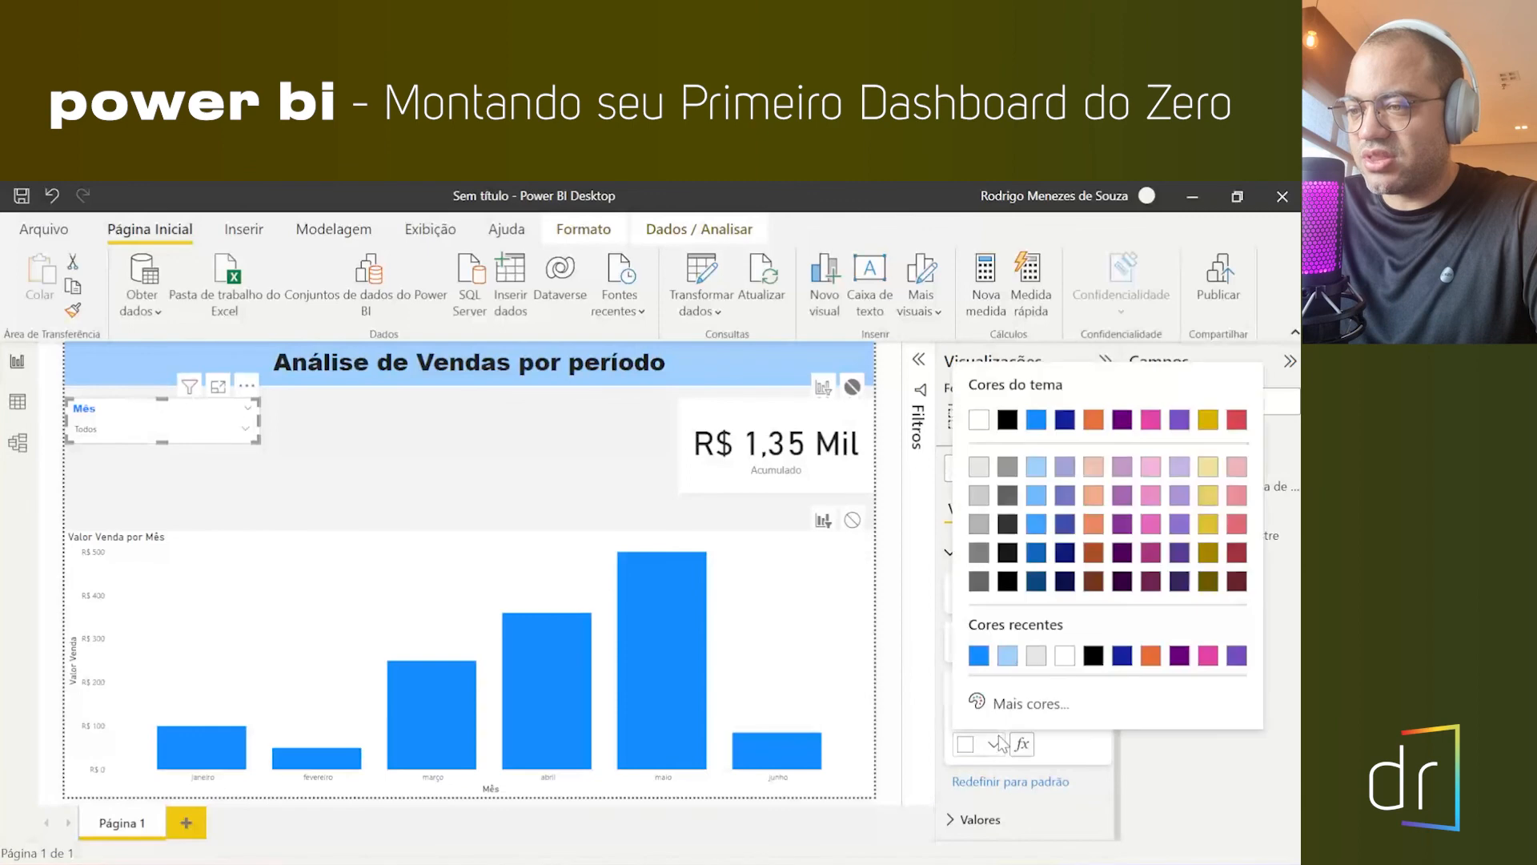
click(979, 468)
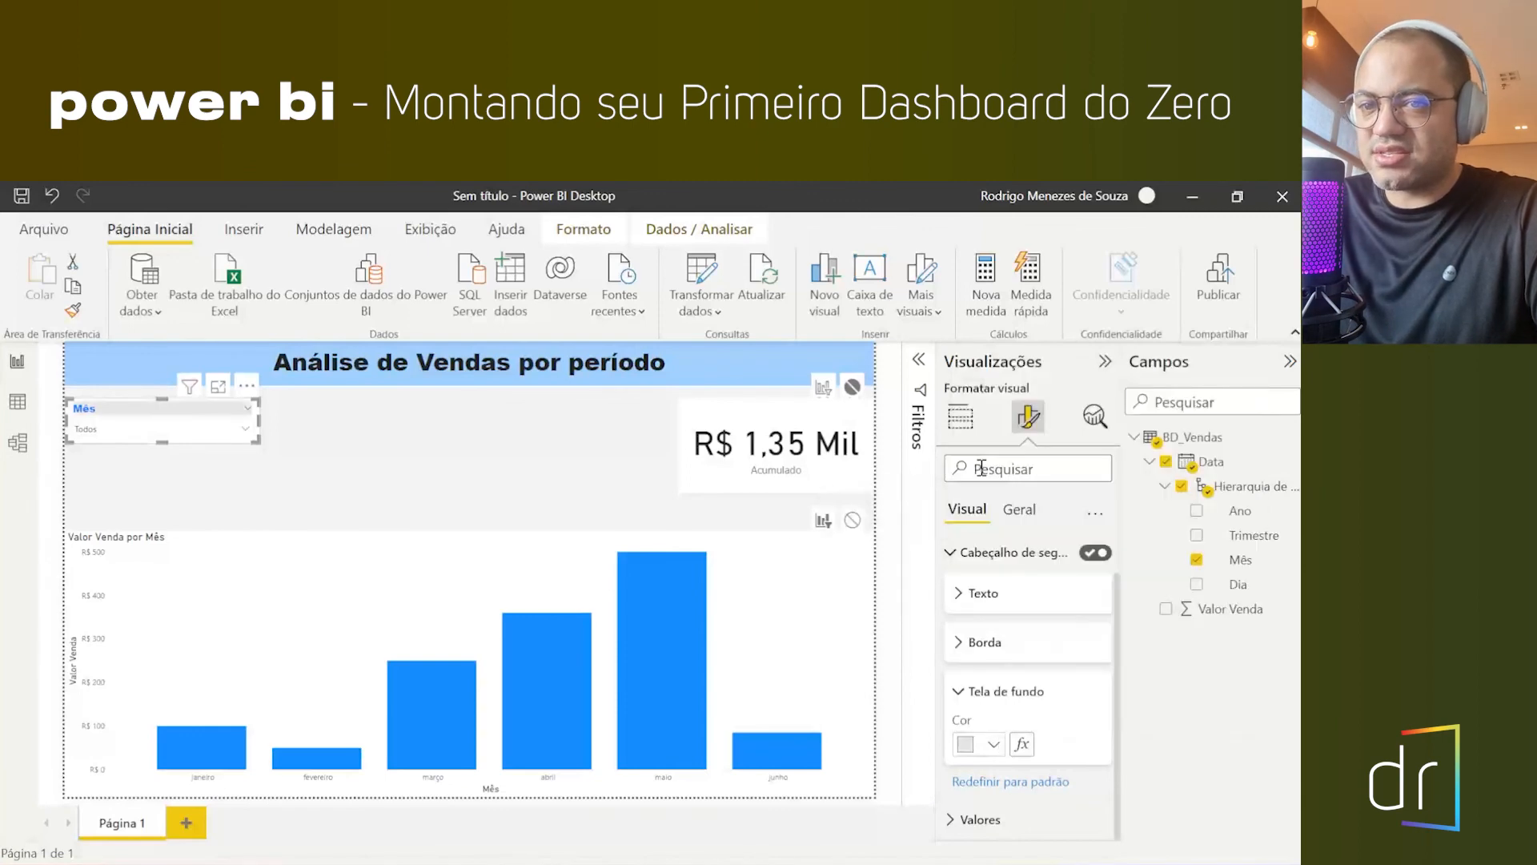
click(957, 553)
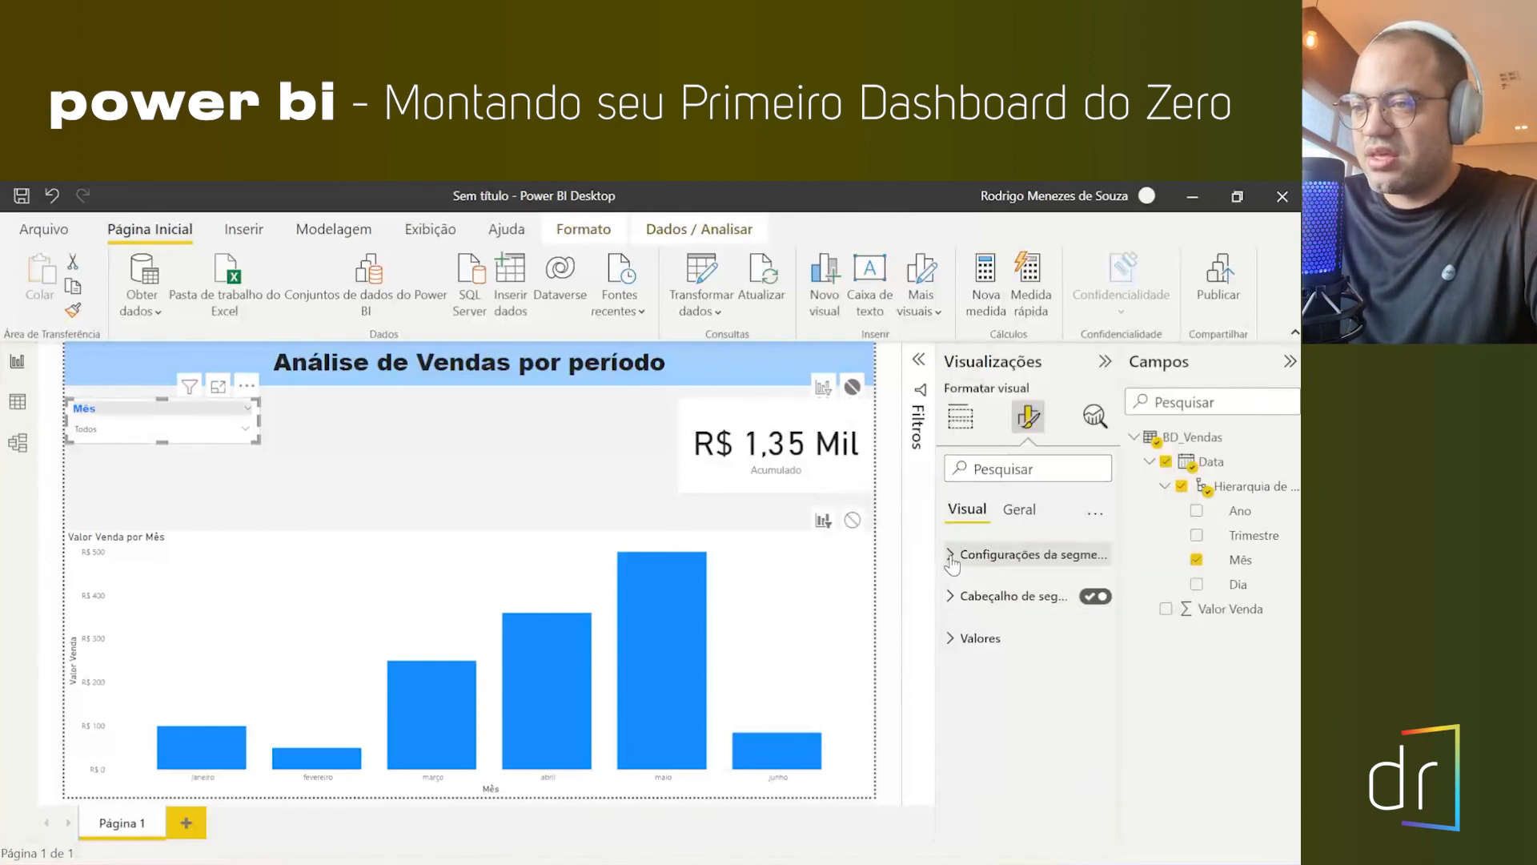
- Set the font of the month slicer's values to Arial, size 15
click(950, 637)
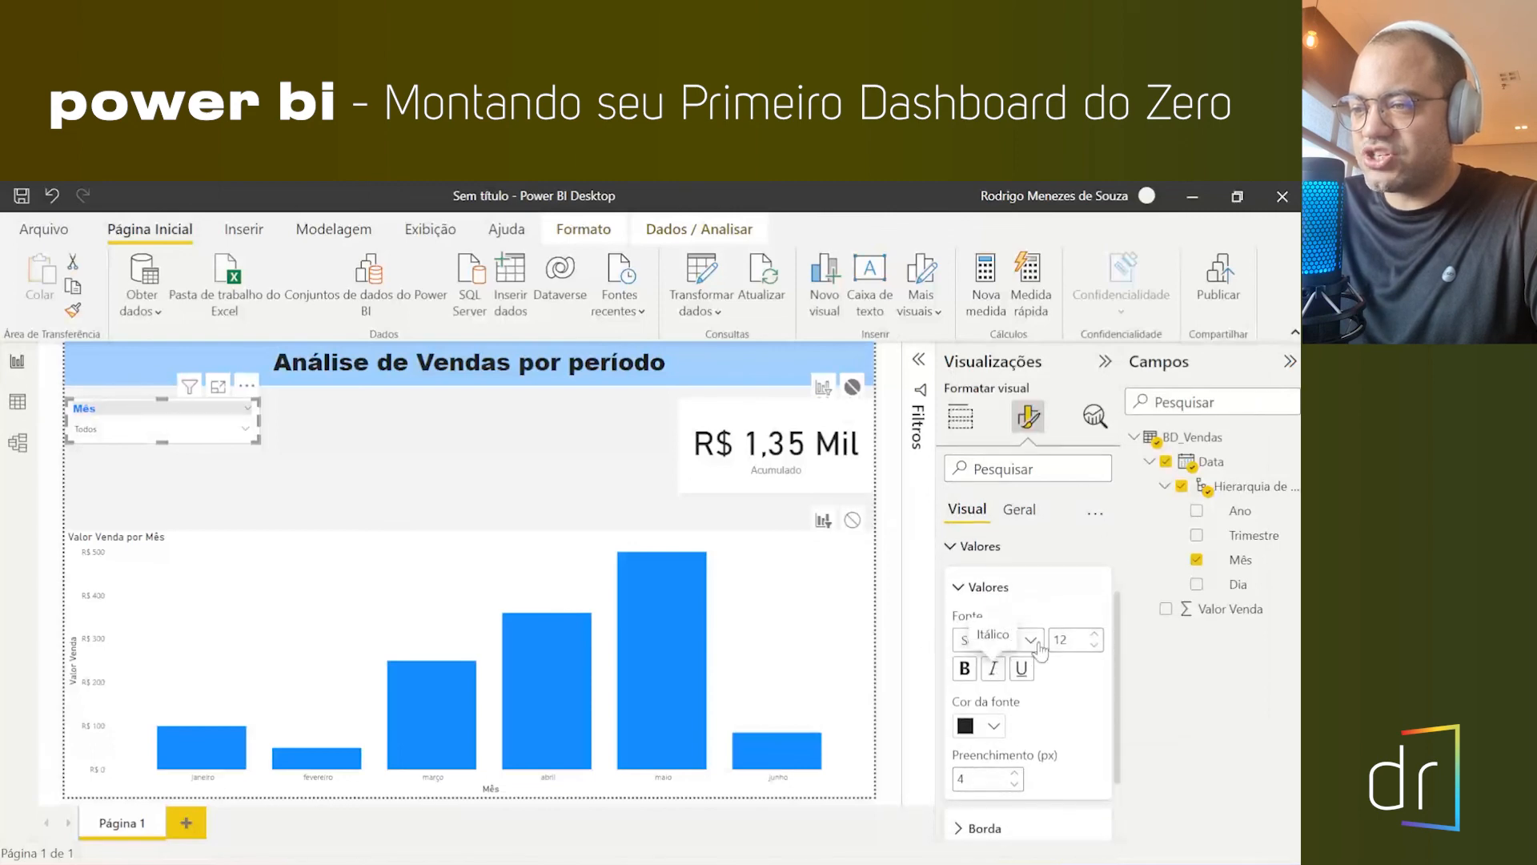
click(1038, 645)
scroll(1010, 398, up, 5)
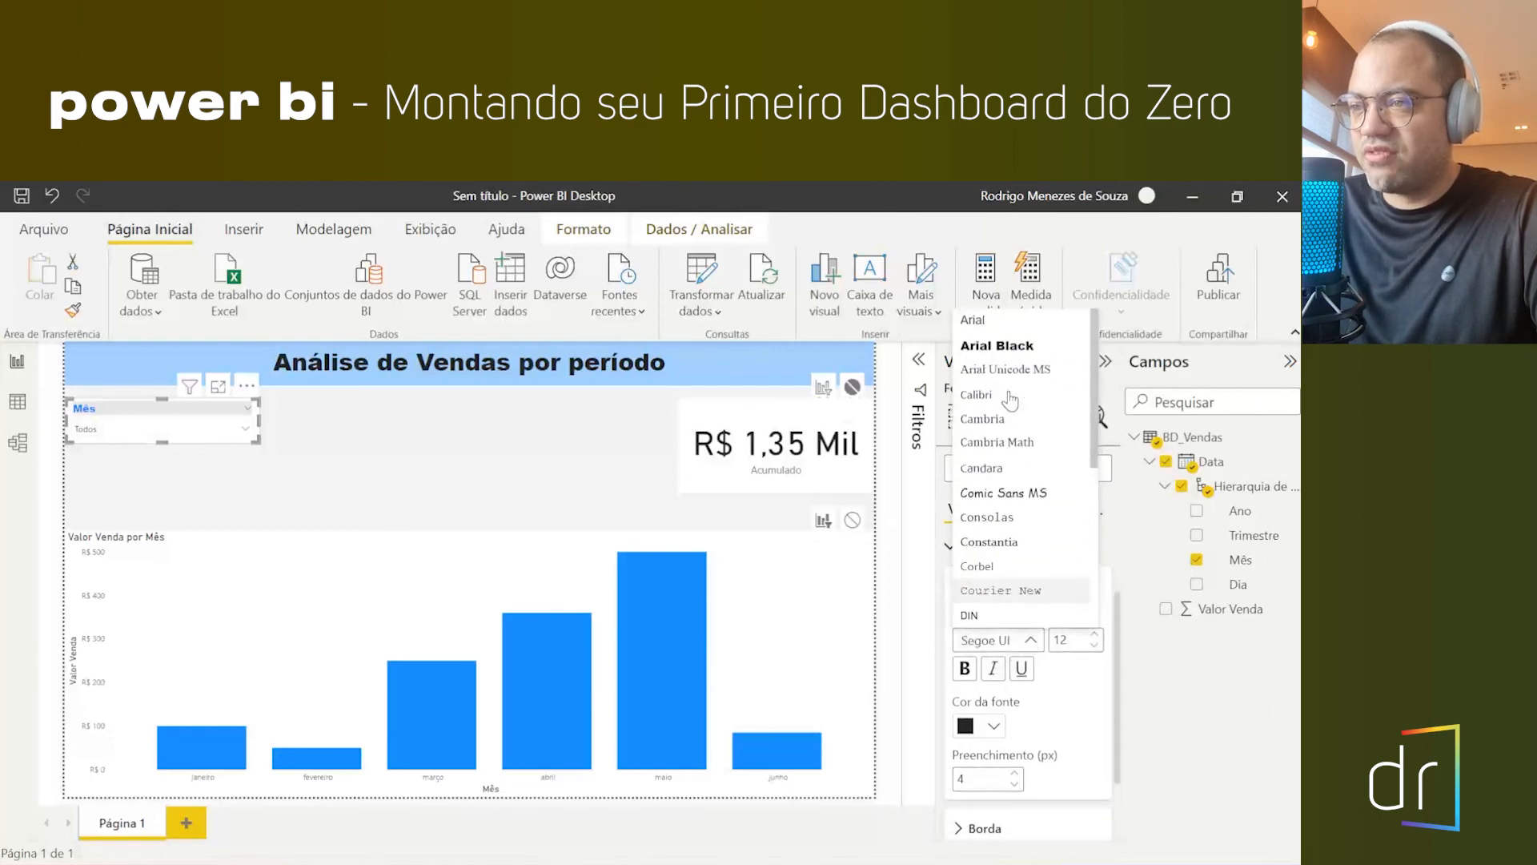
click(1015, 324)
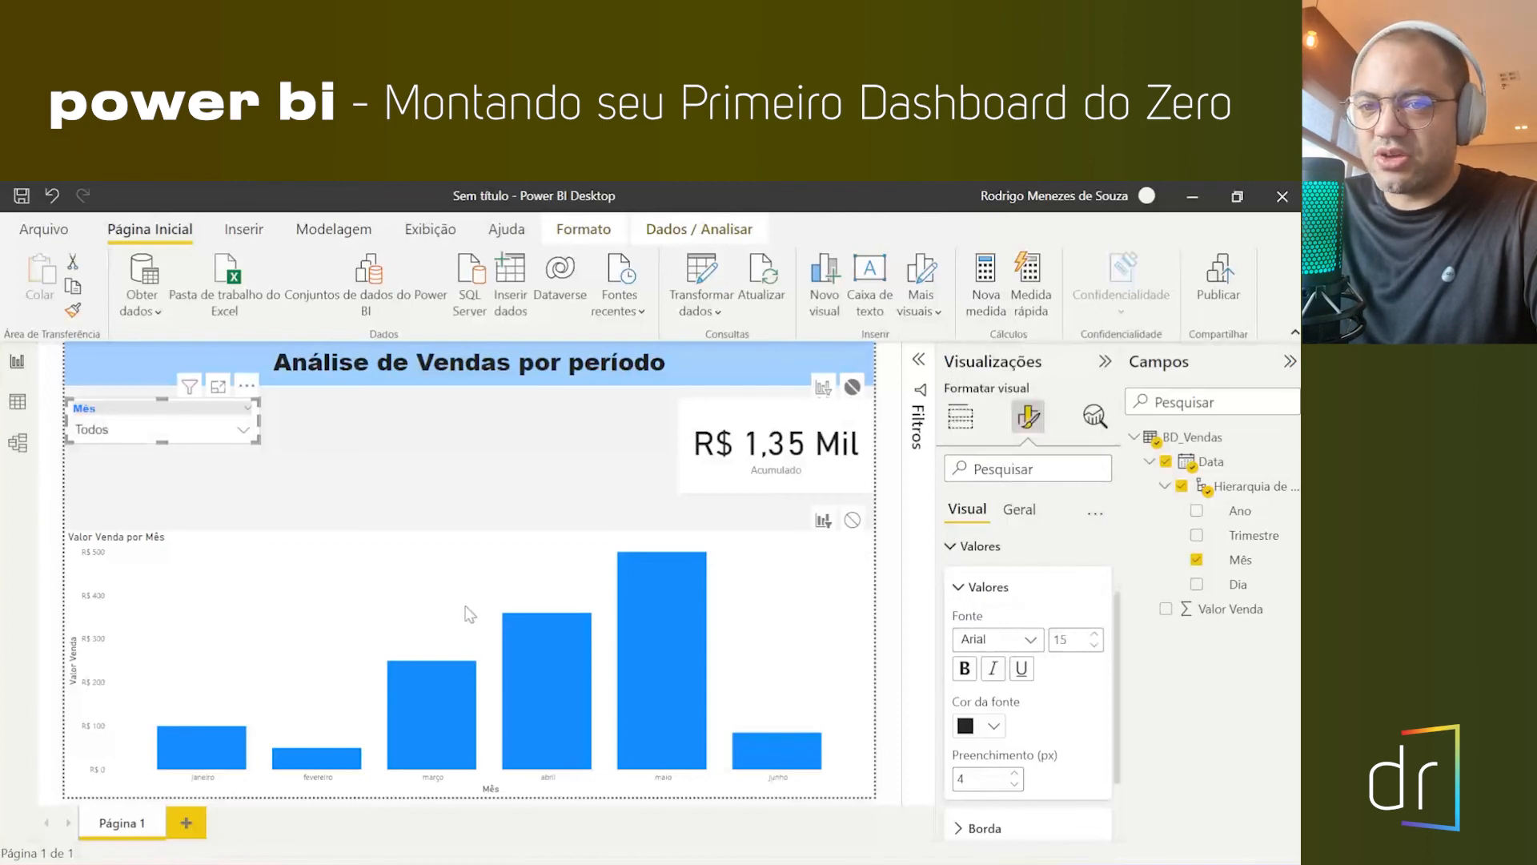
click(221, 431)
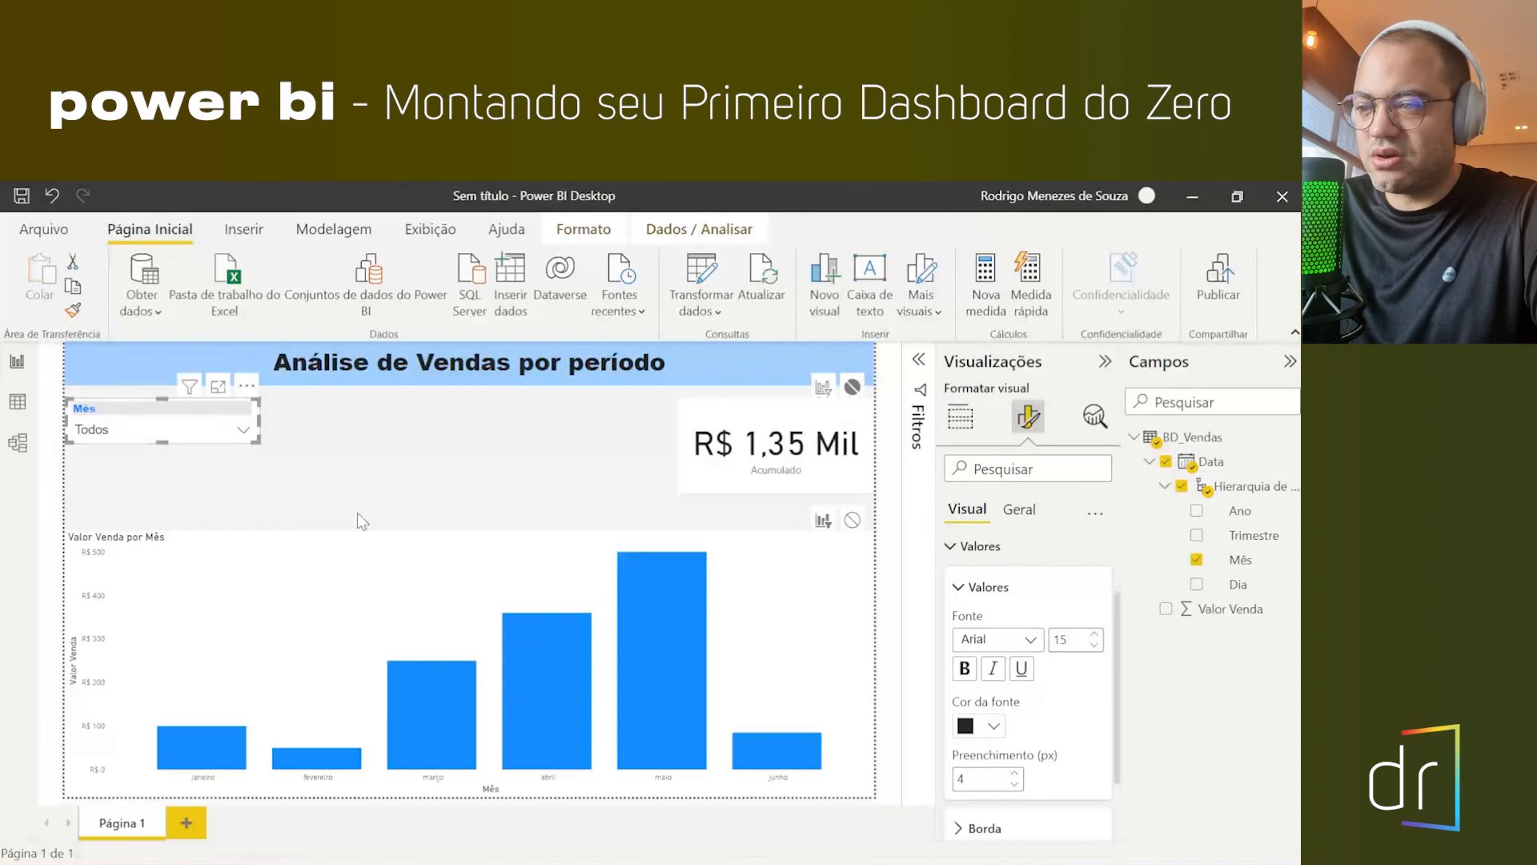
- Set the font color of the month slicer's values to bright blue and check it in the opened month list
click(994, 725)
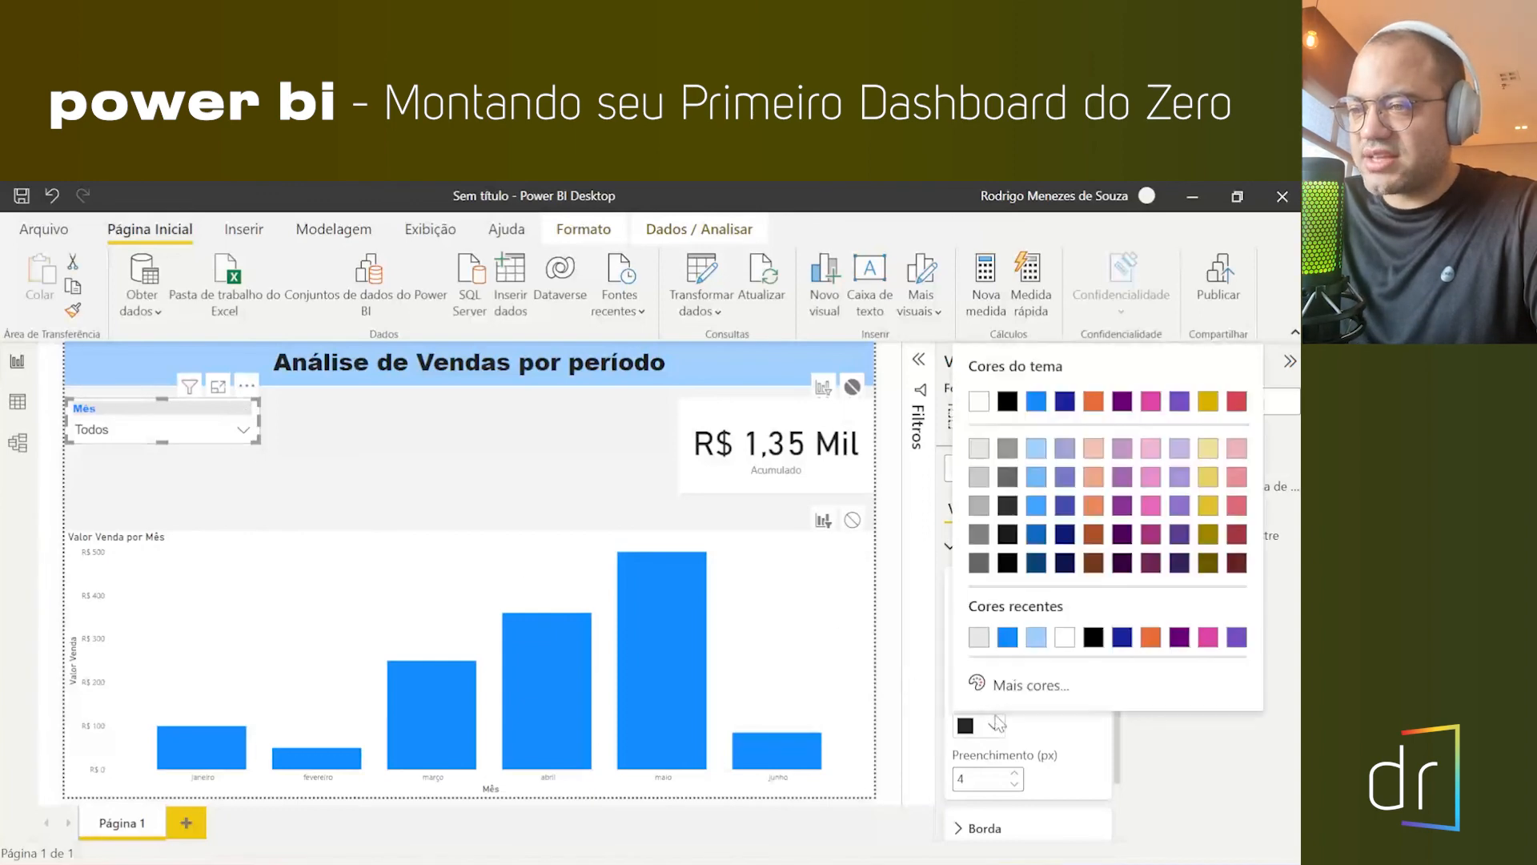
click(1007, 637)
click(226, 432)
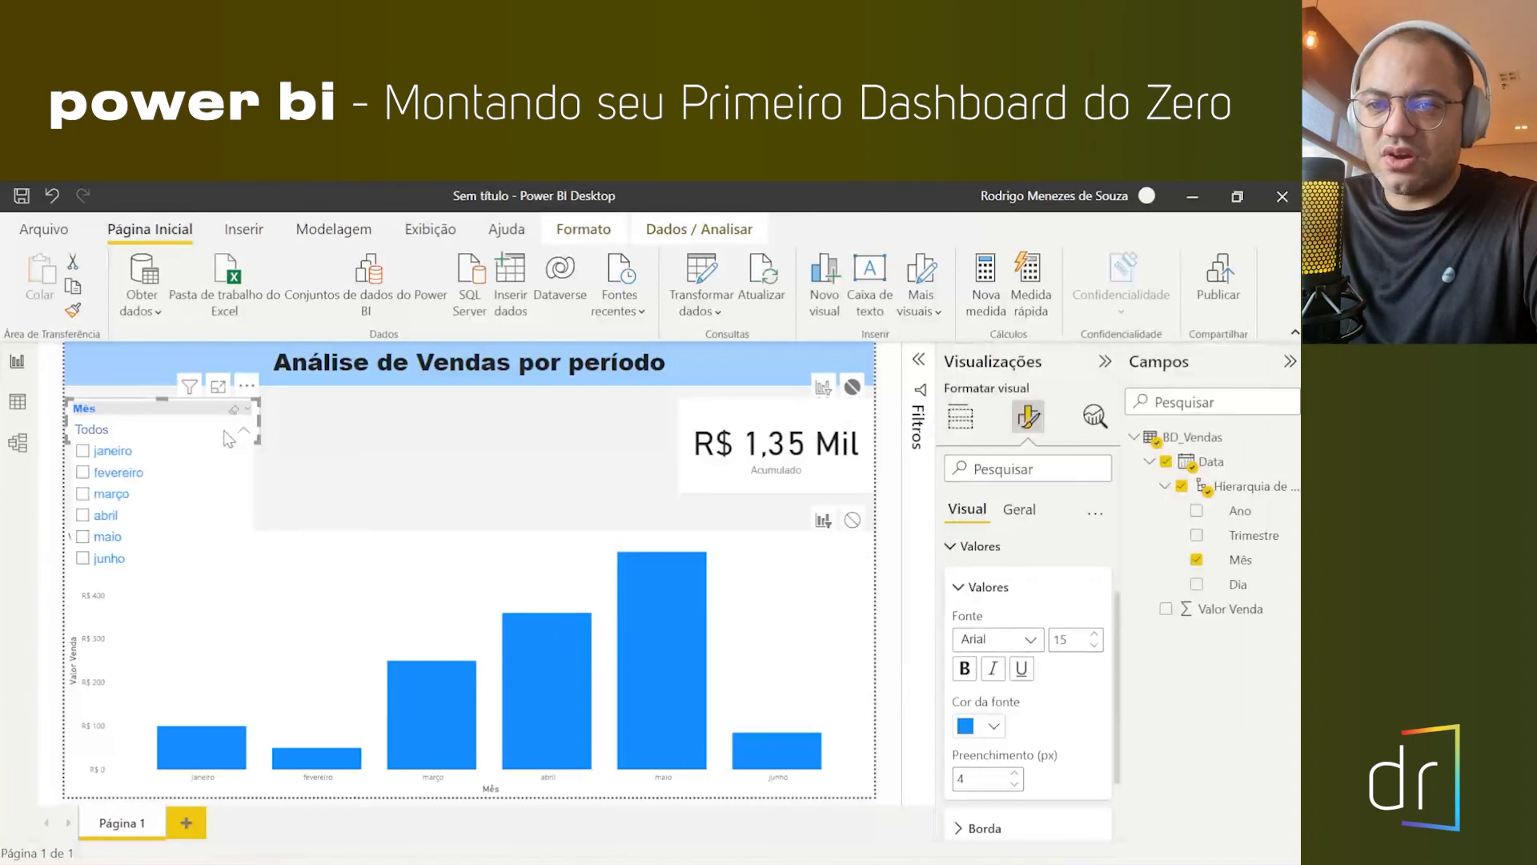
click(226, 433)
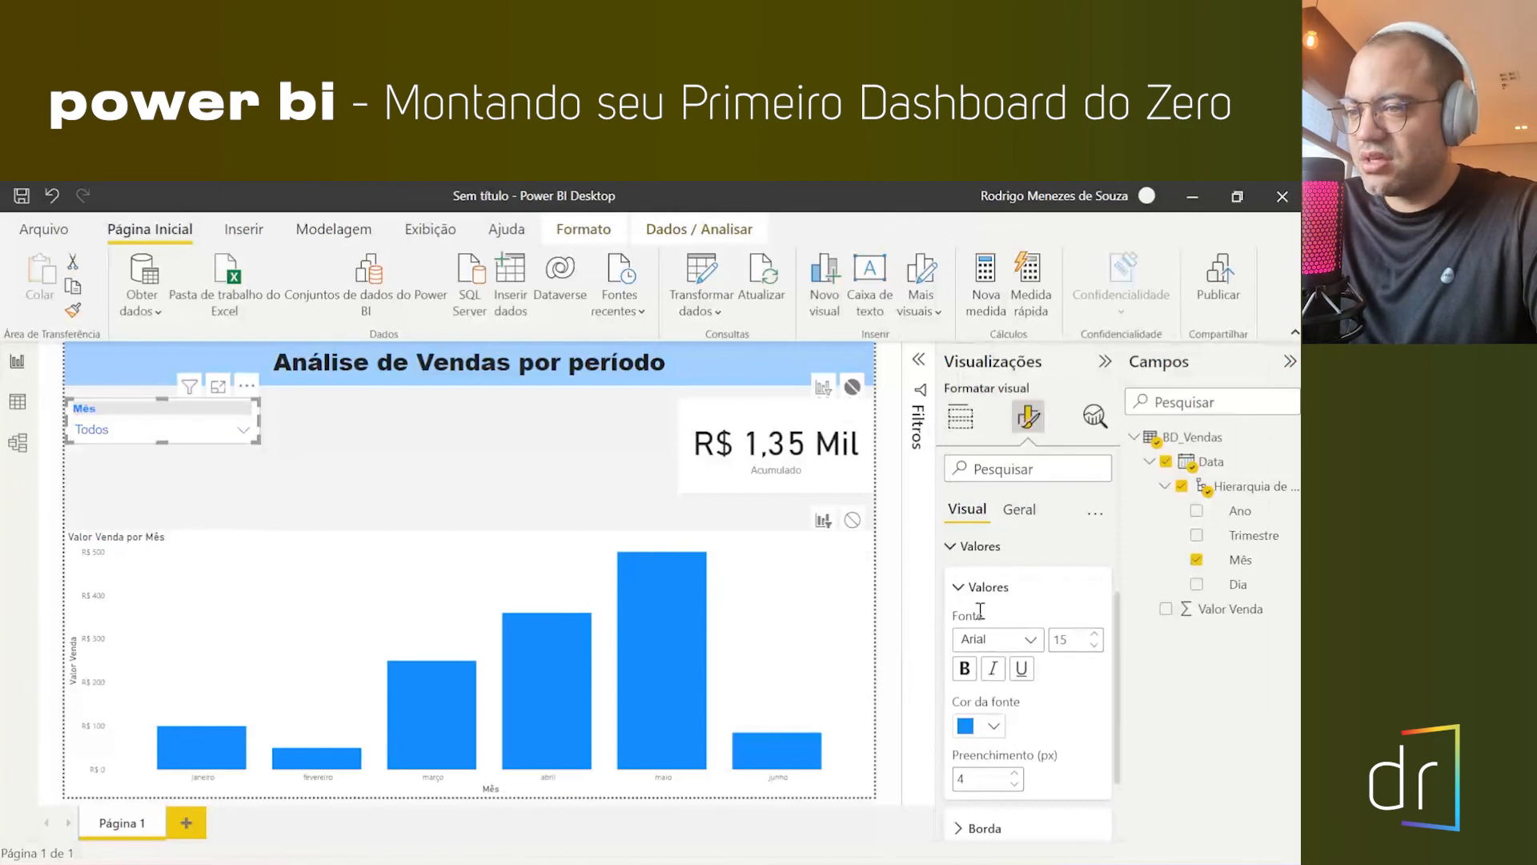
- Set the background color of the month slicer's values to light gray and check it in the opened month list
scroll(1054, 737, down, 2)
click(960, 787)
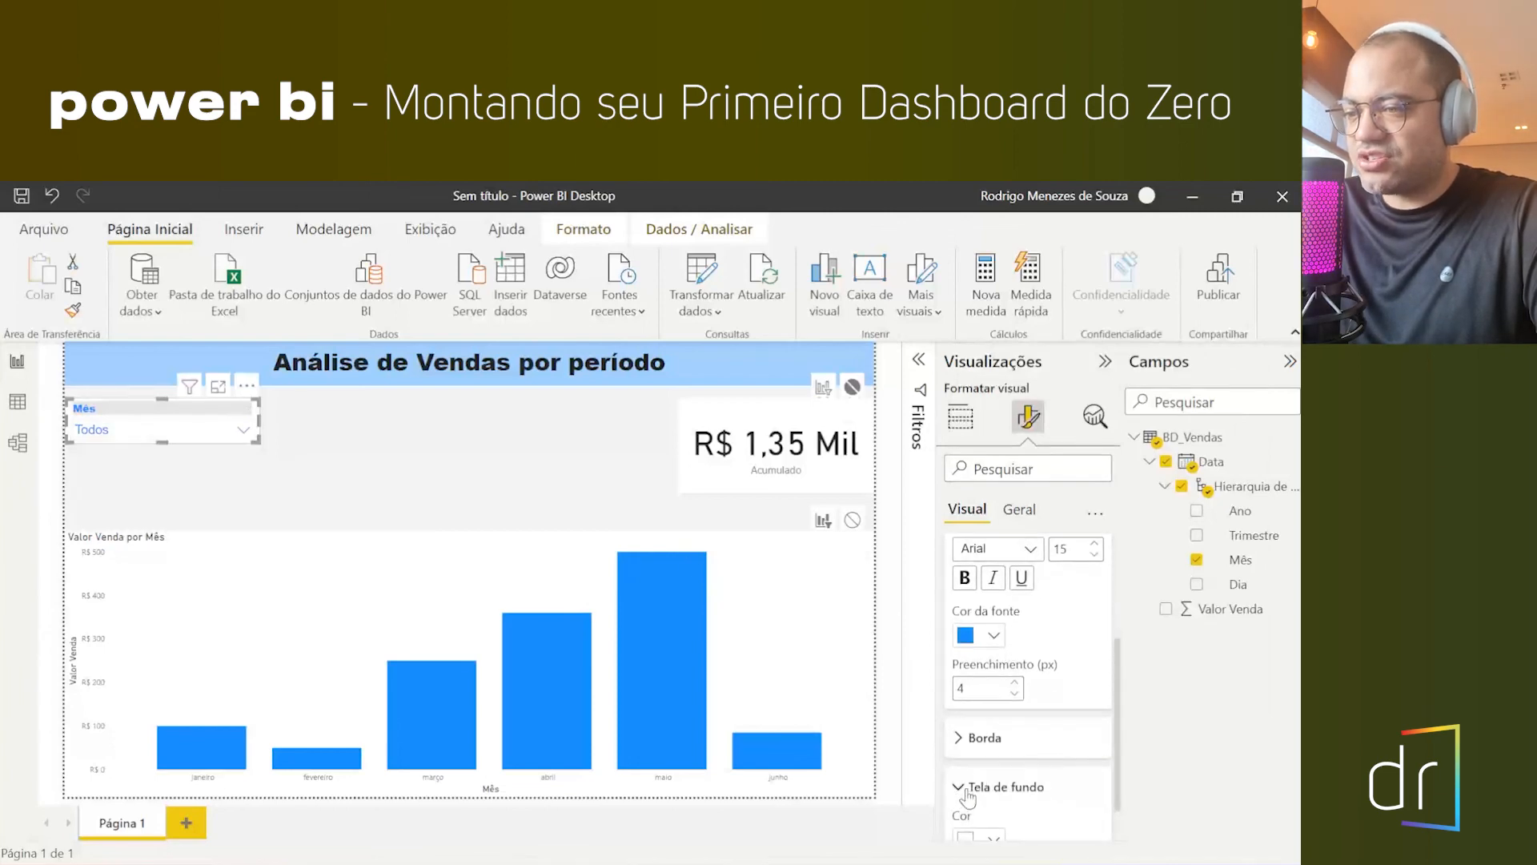
scroll(1004, 772, down, 1)
click(994, 788)
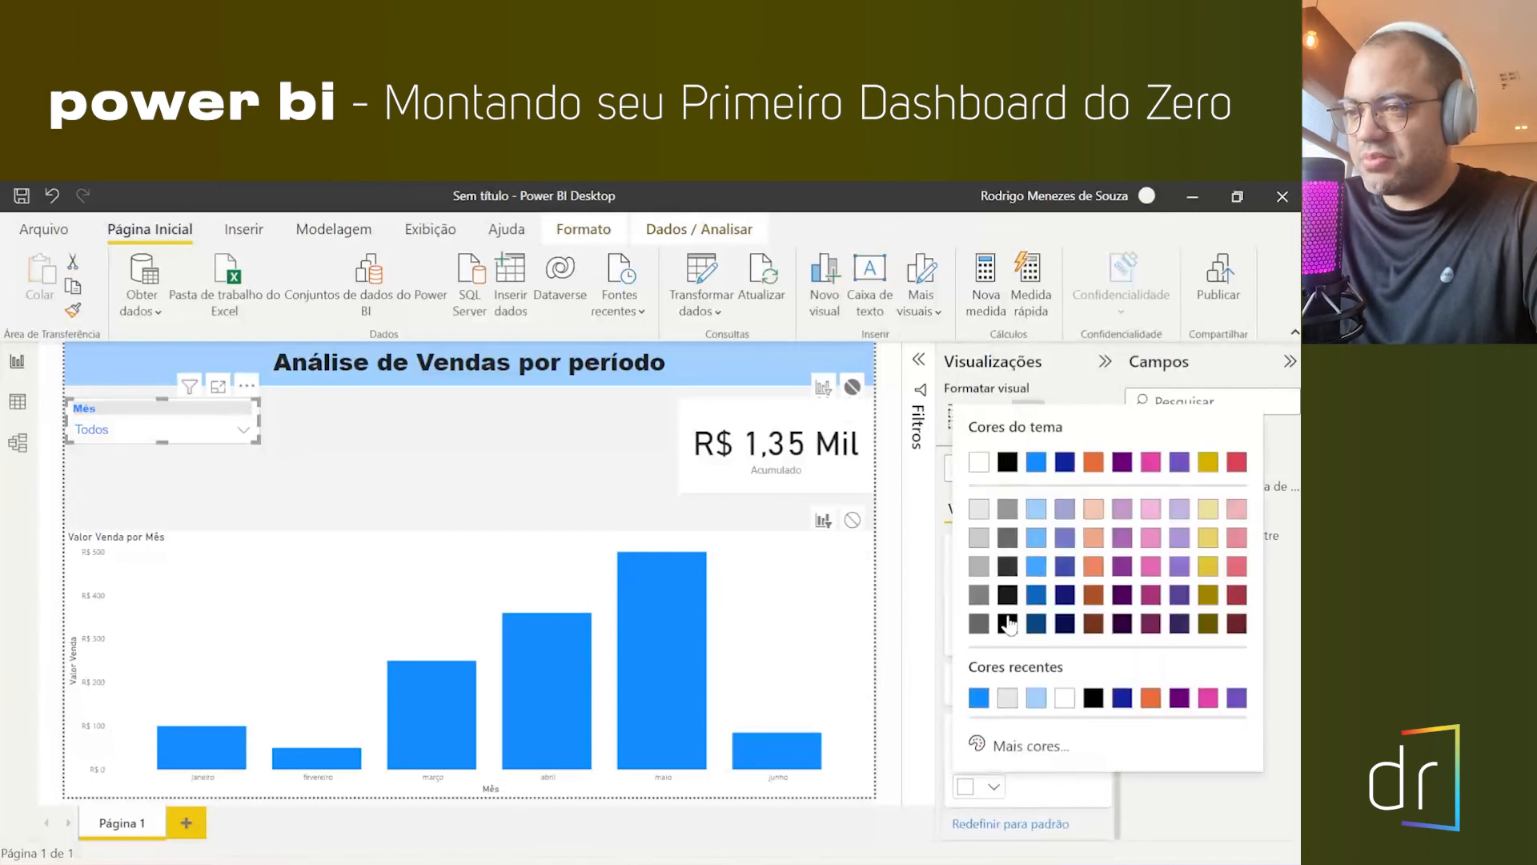
click(980, 532)
click(242, 431)
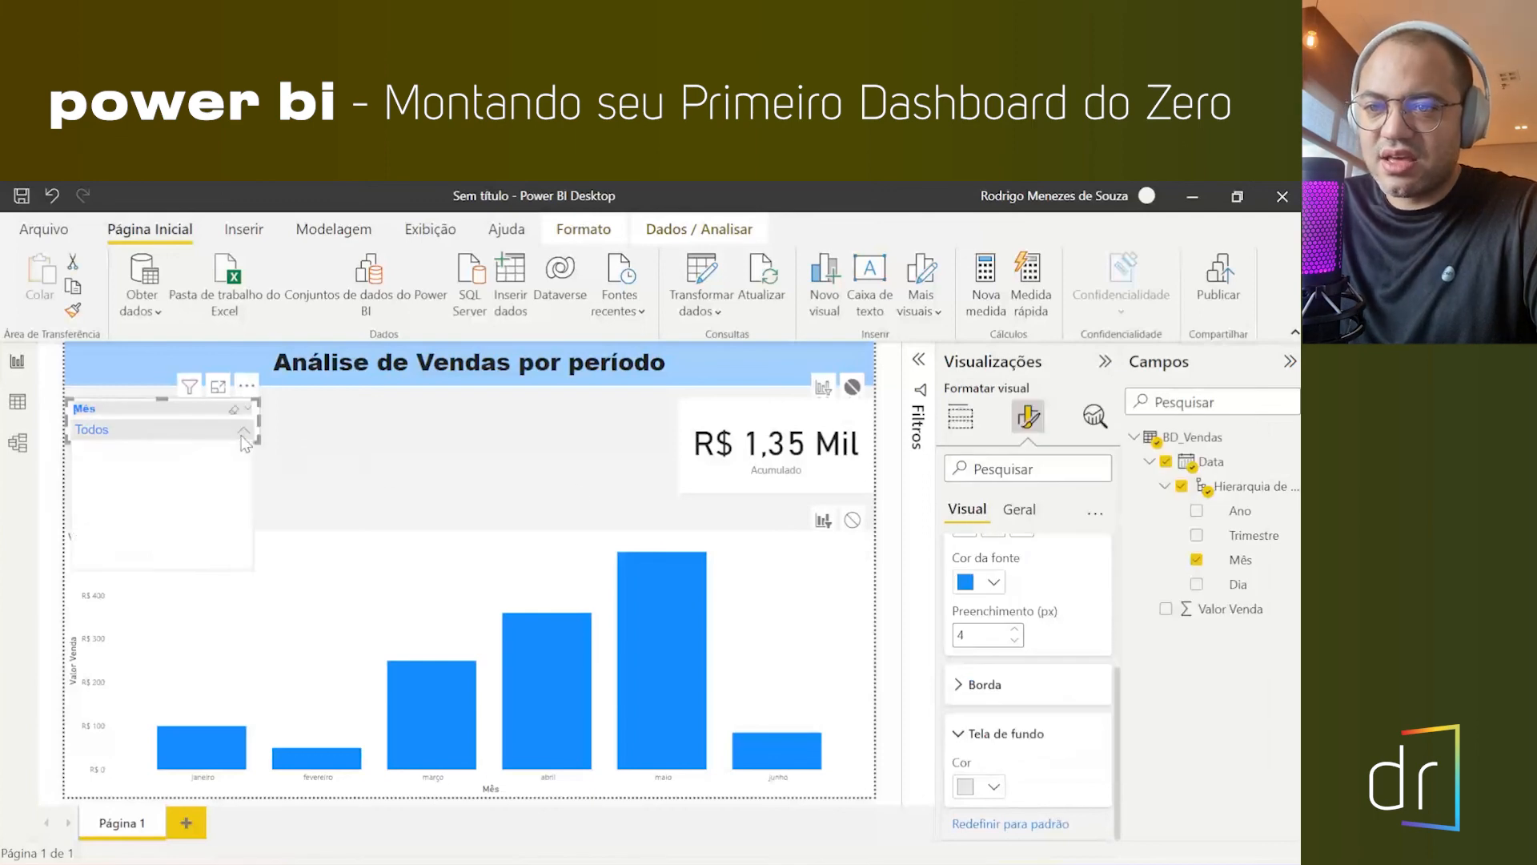
click(241, 430)
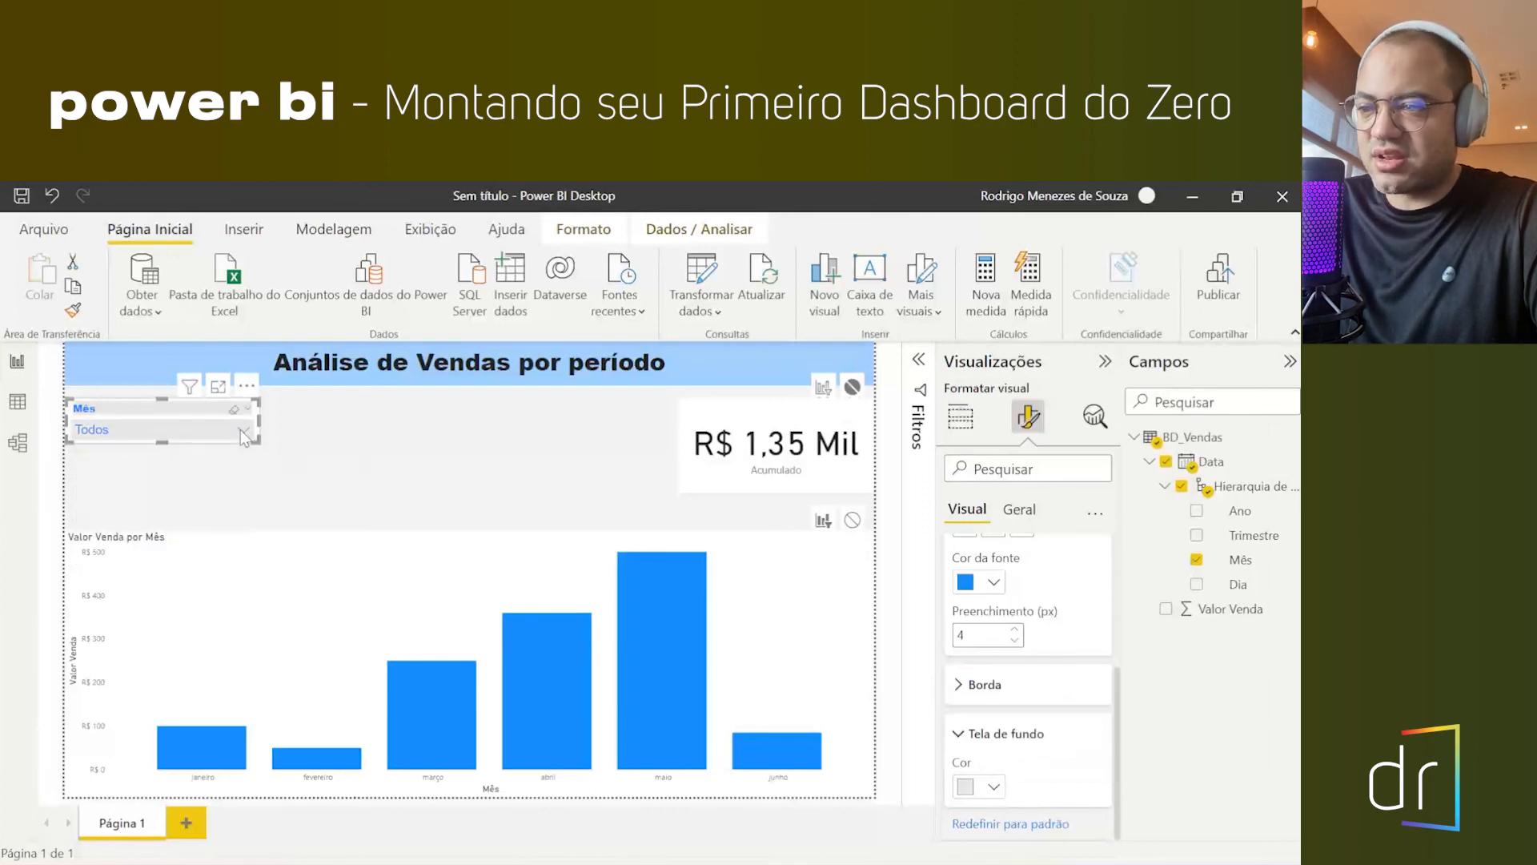
- Set the background color of the month slicer's values to white and collapse their formatting options
click(994, 787)
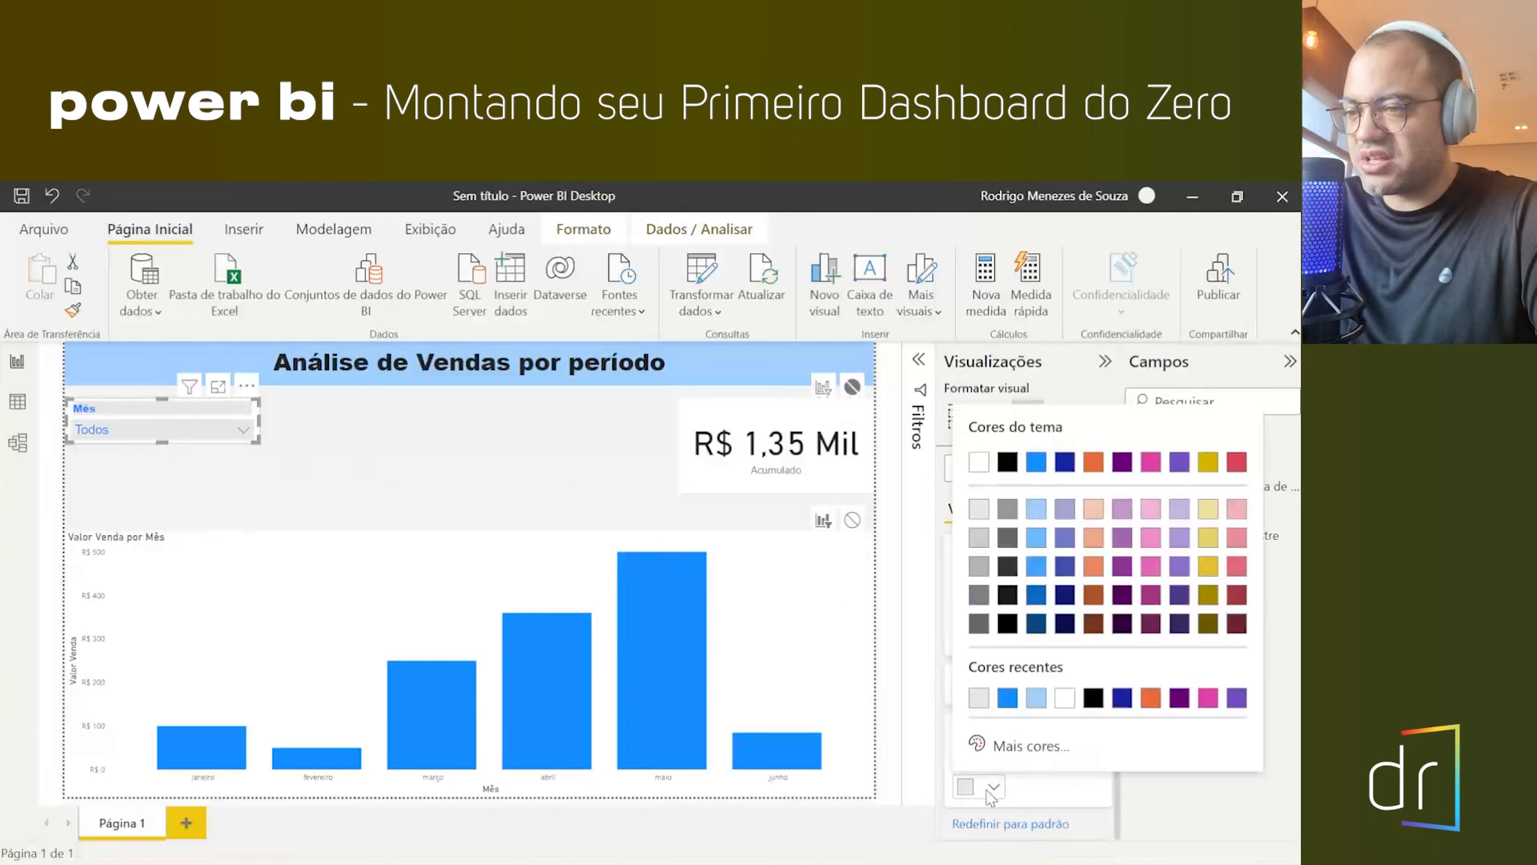
click(978, 462)
click(969, 733)
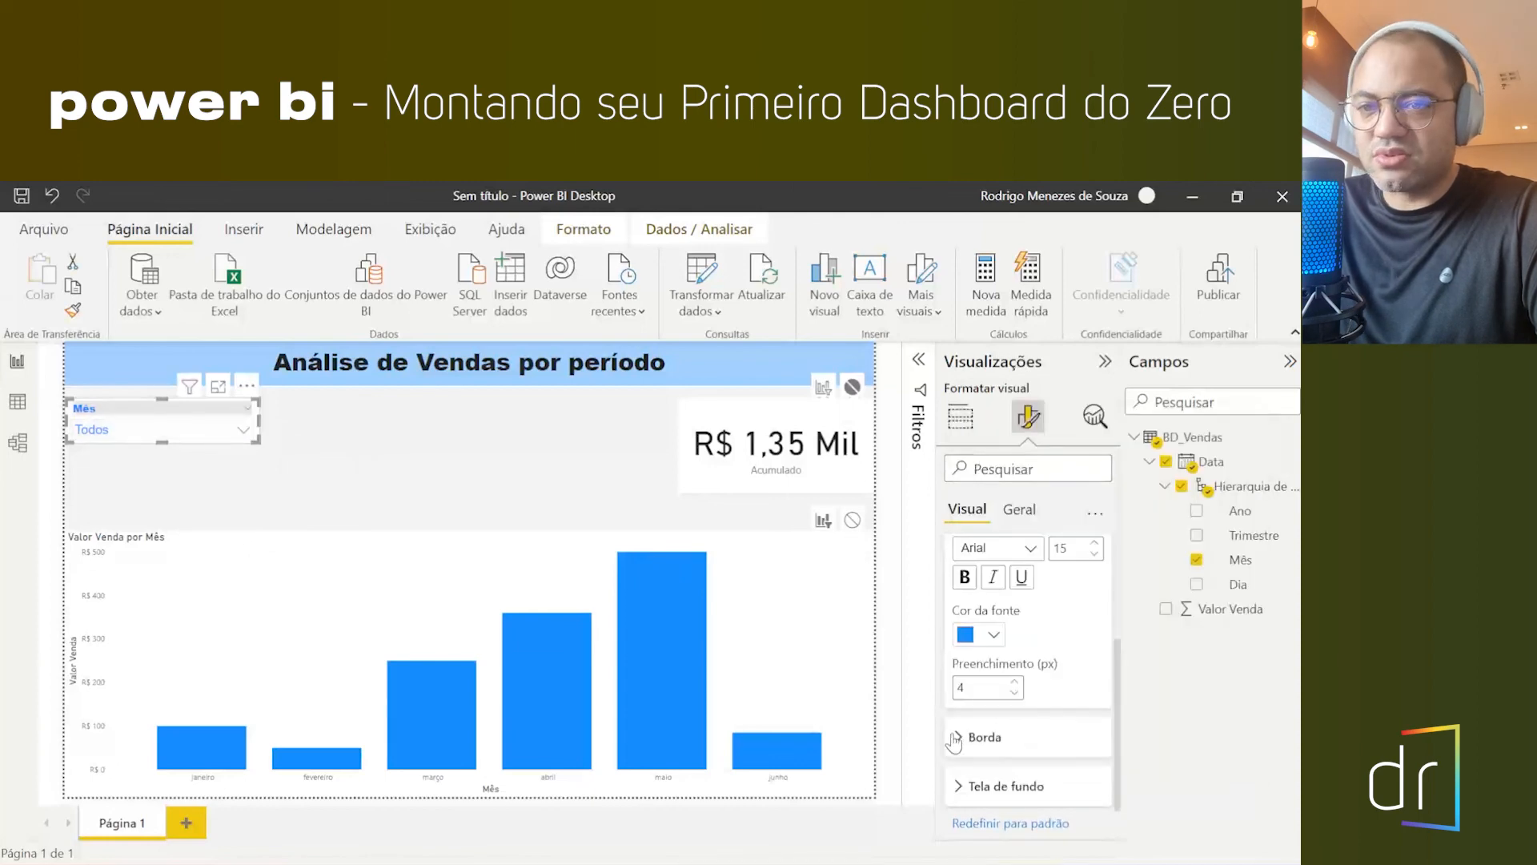
scroll(1025, 641, up, 3)
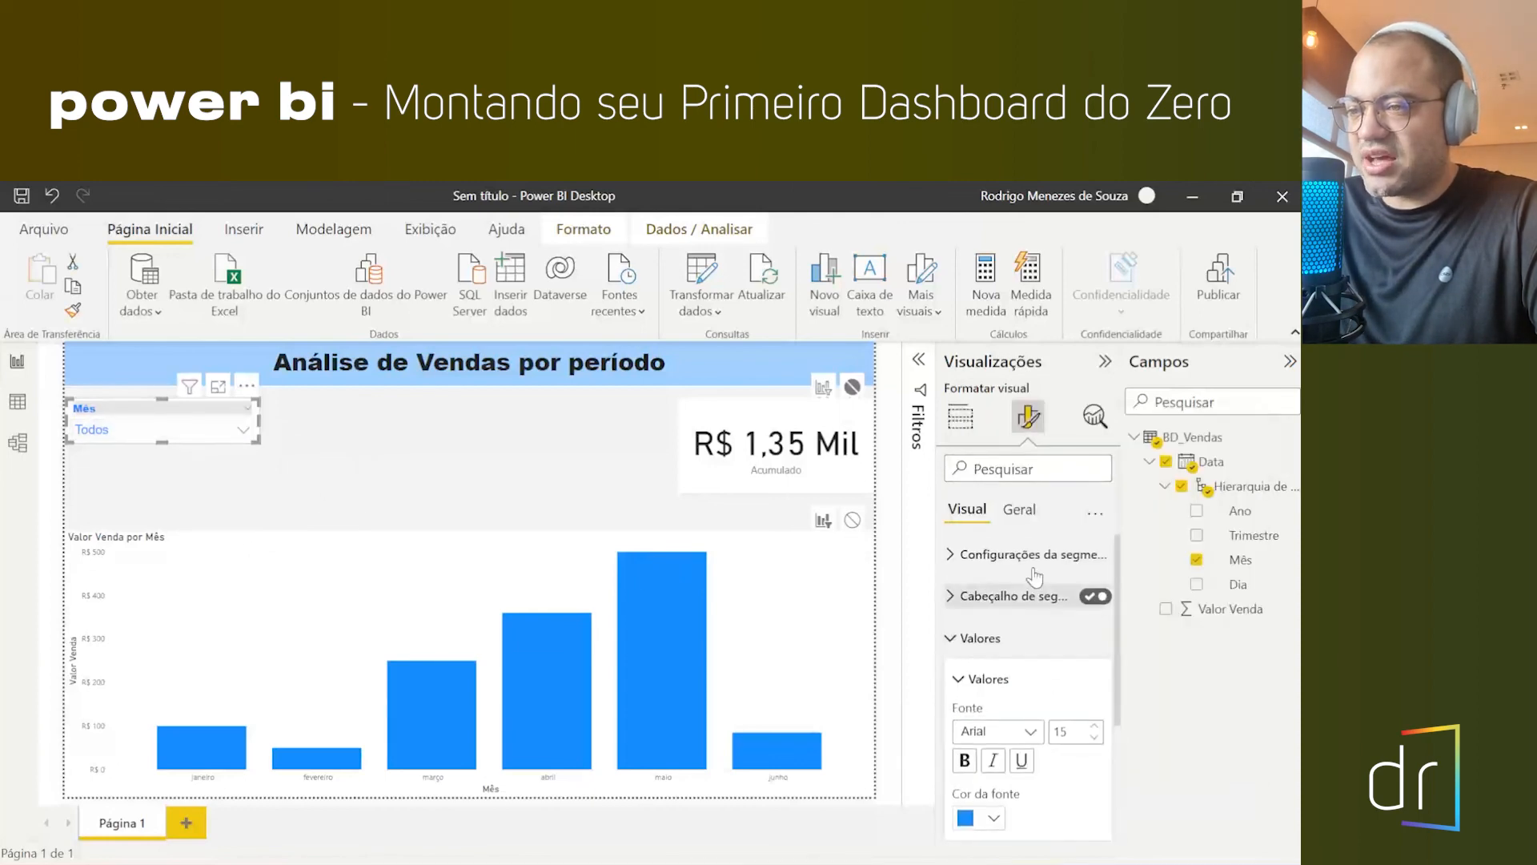
click(949, 638)
- Examine the visual formatting options available for the monthly column chart and the Acumulado card, leaving nothing selected
click(334, 535)
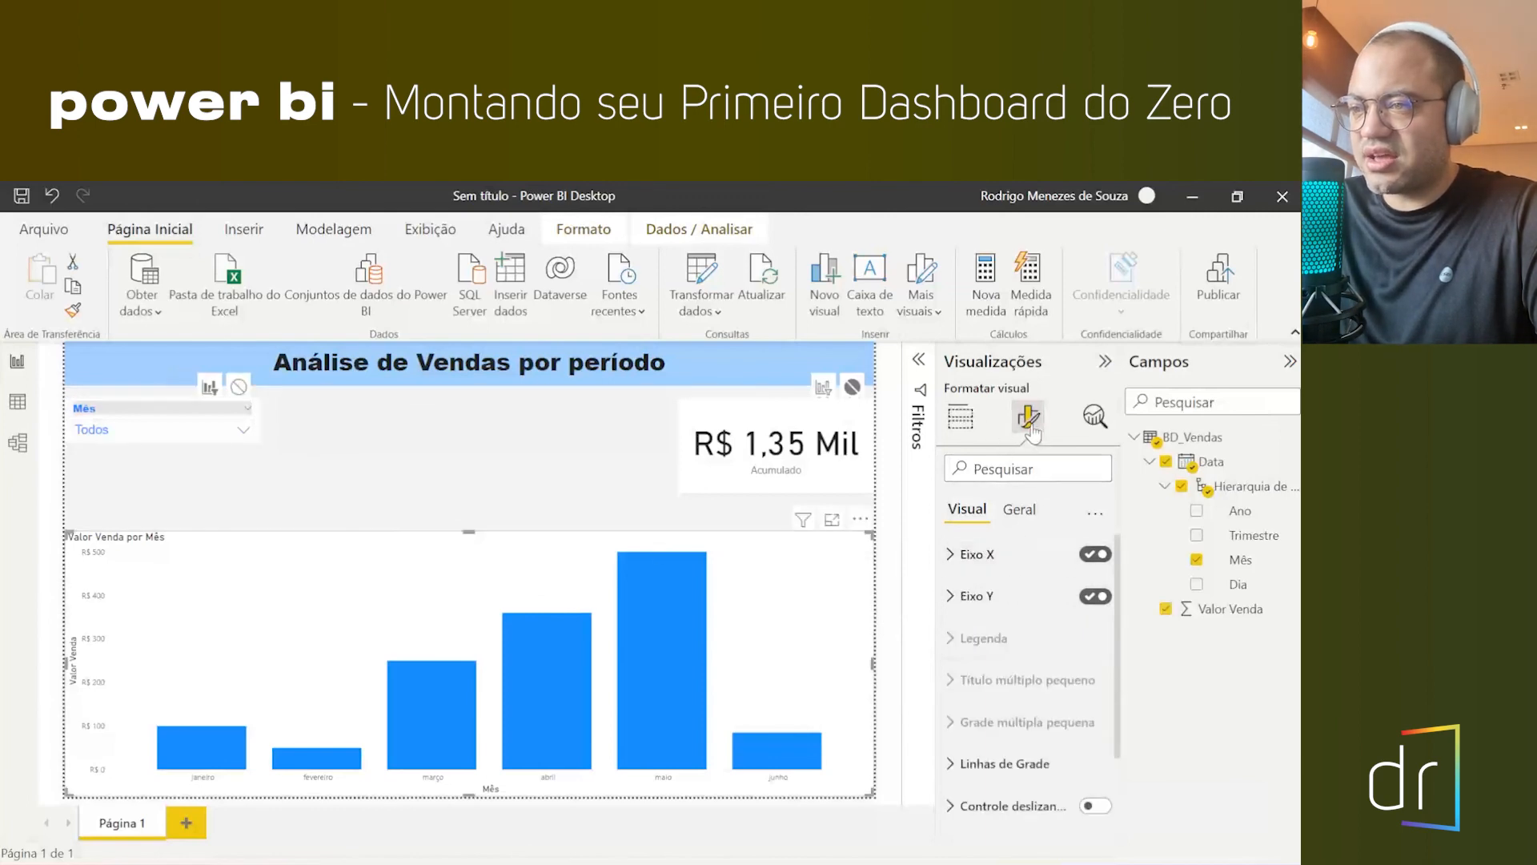
scroll(1002, 659, down, 2)
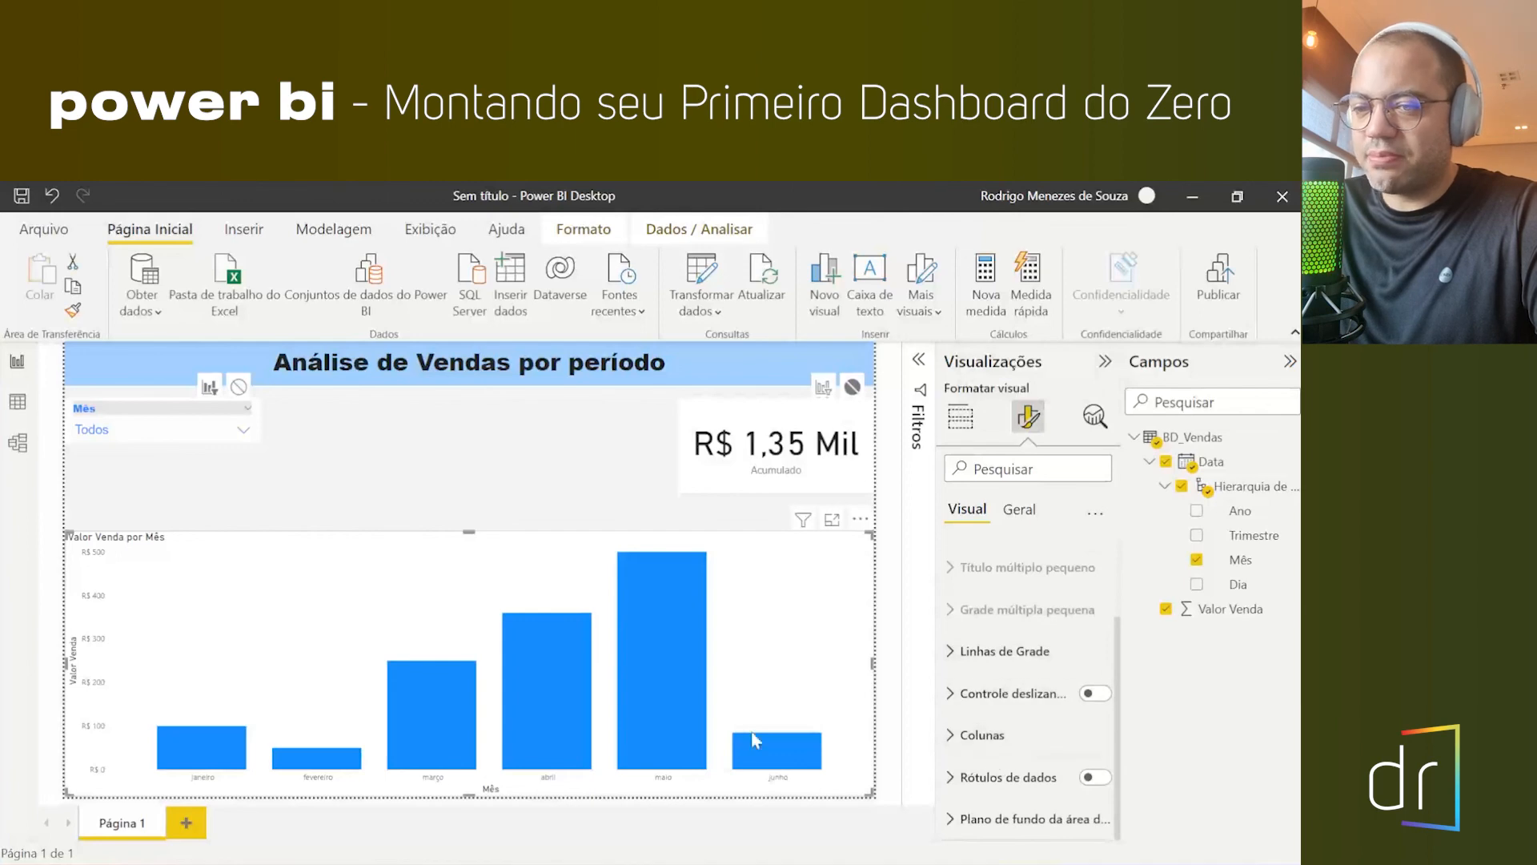
click(694, 424)
click(954, 561)
click(953, 561)
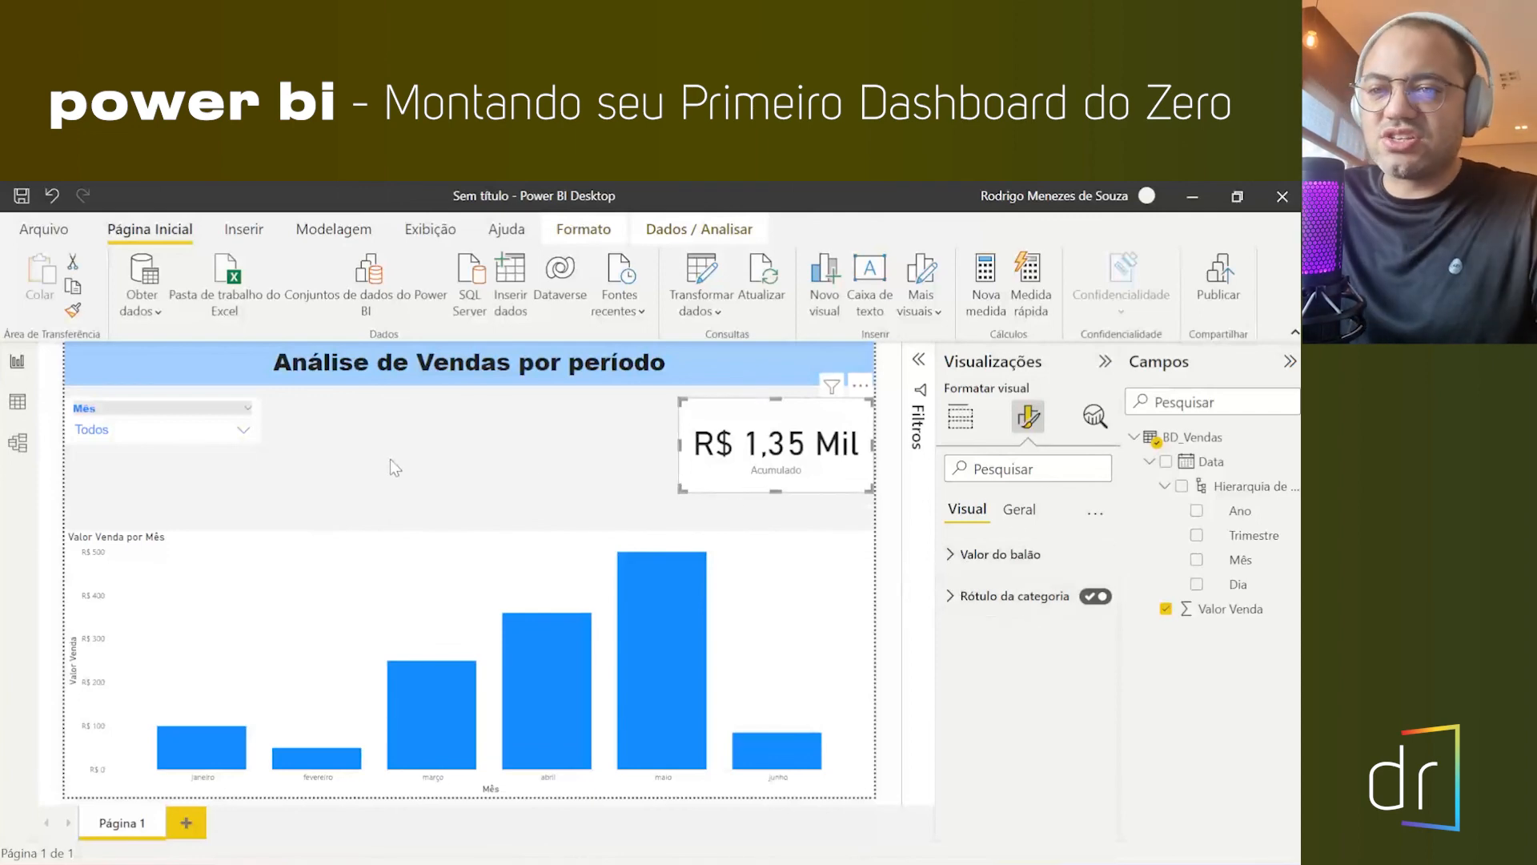
click(444, 490)
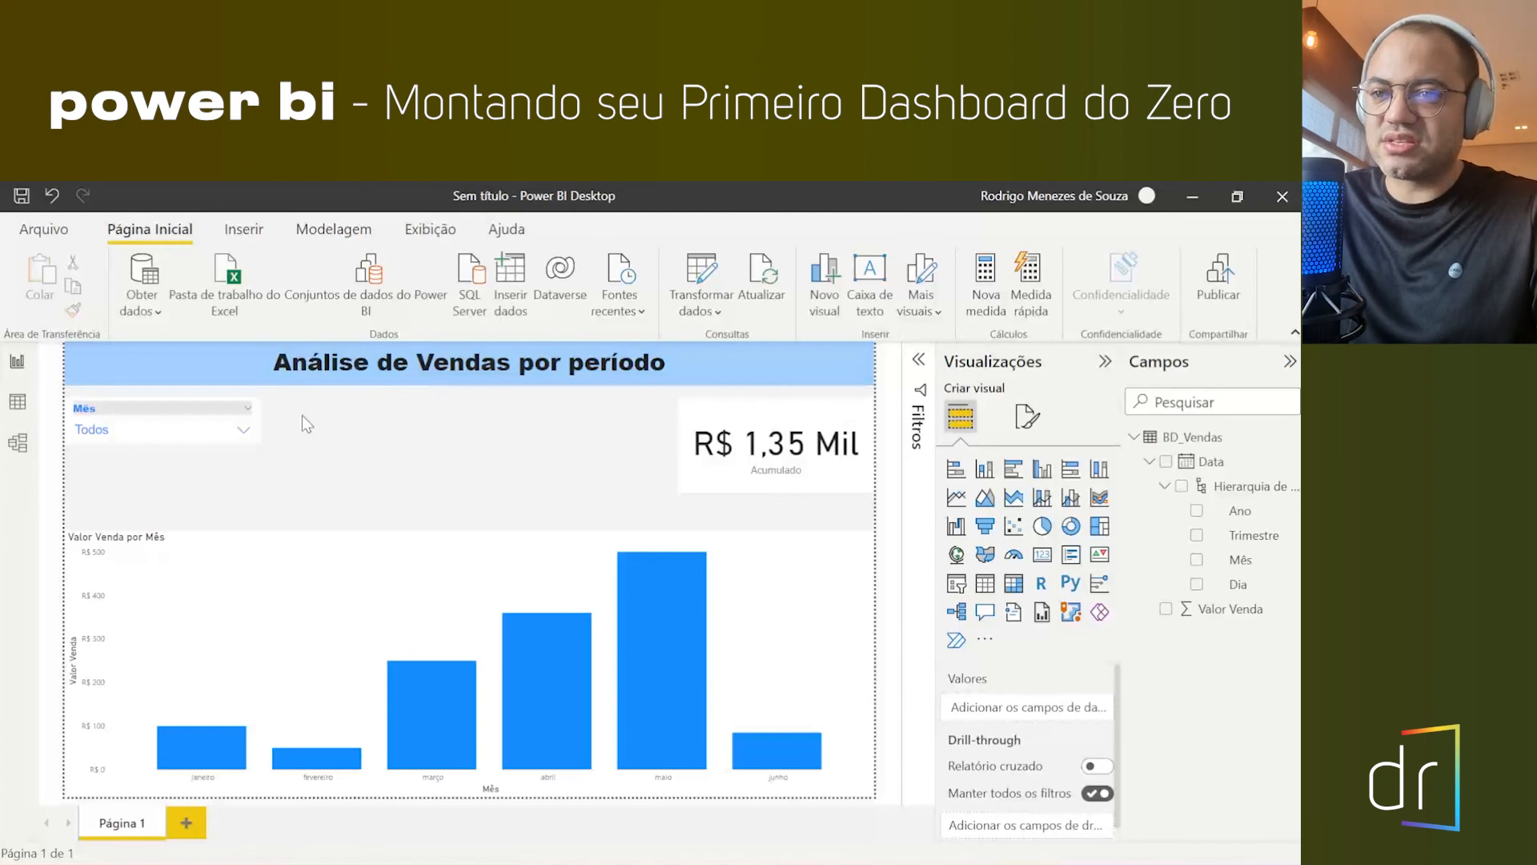
click(298, 374)
click(325, 407)
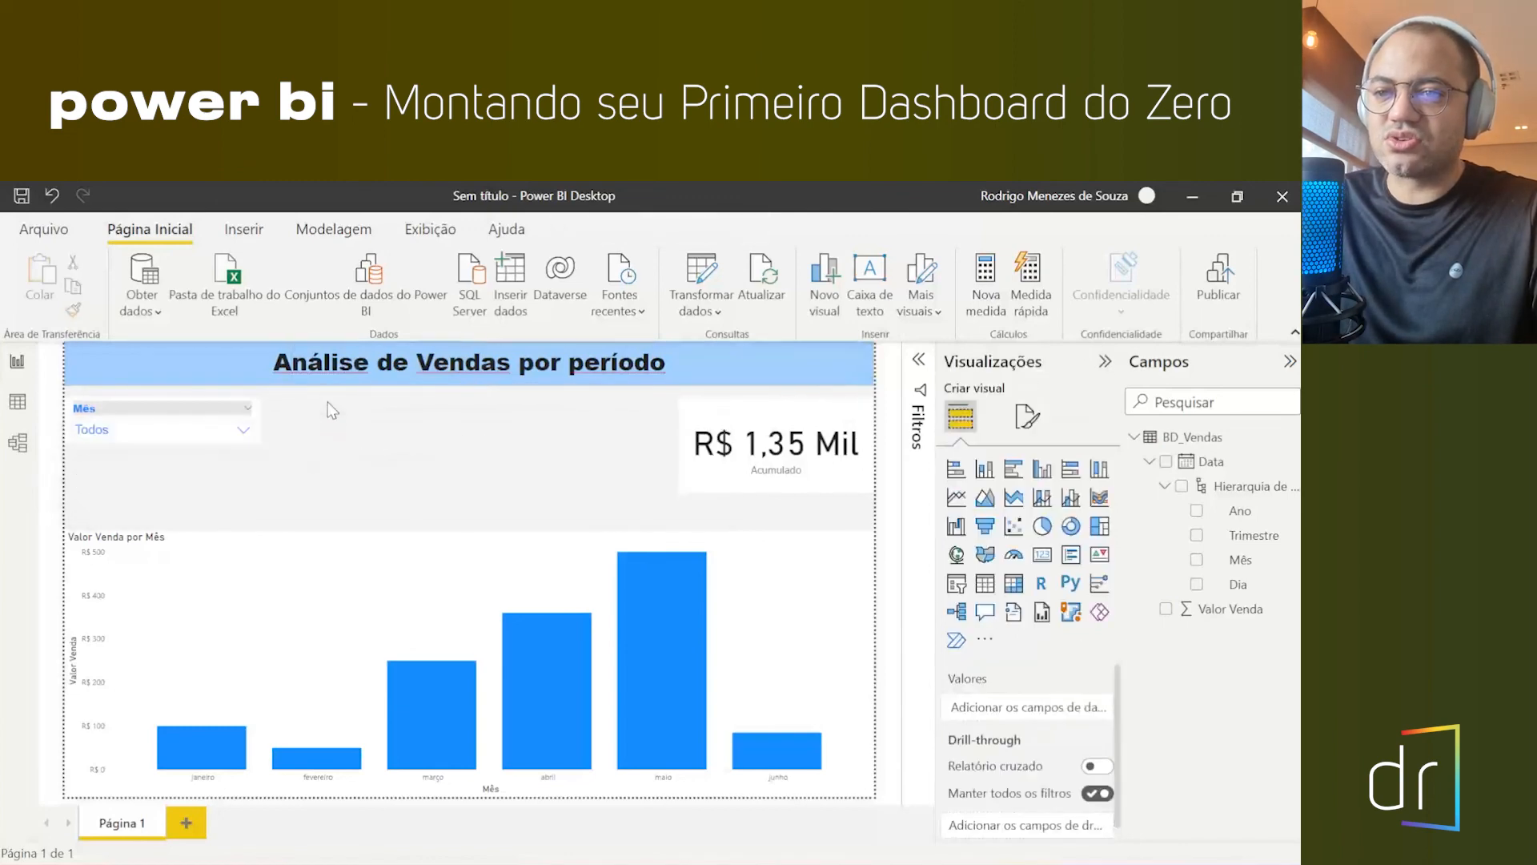